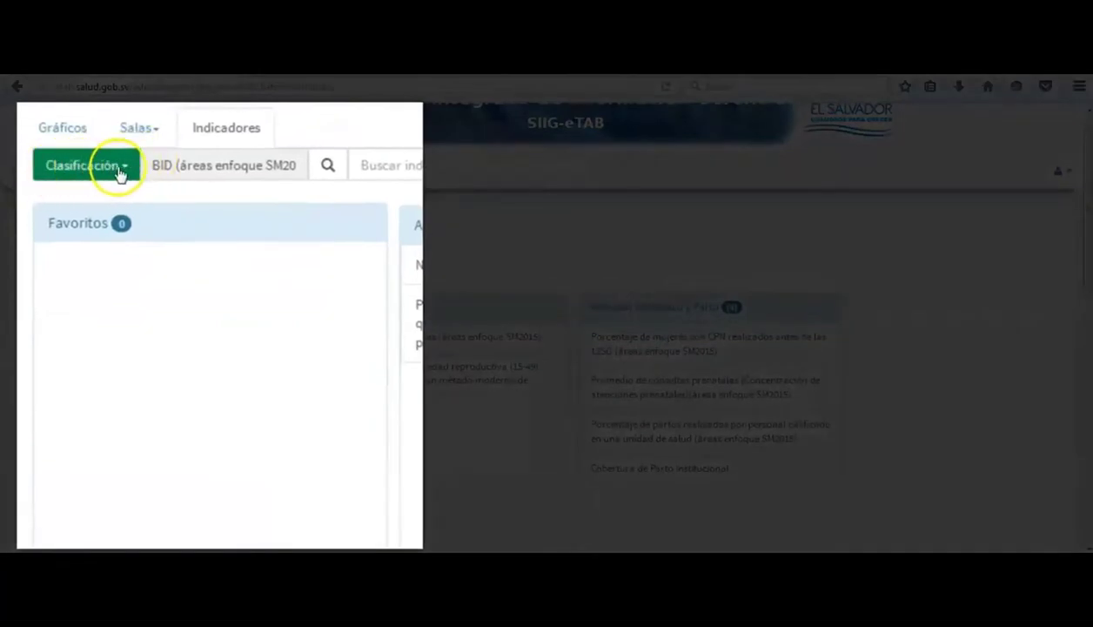
Step: Switch the indicator classification to RIIS and look through its indicator groups
left_click(117, 172)
left_click(120, 219)
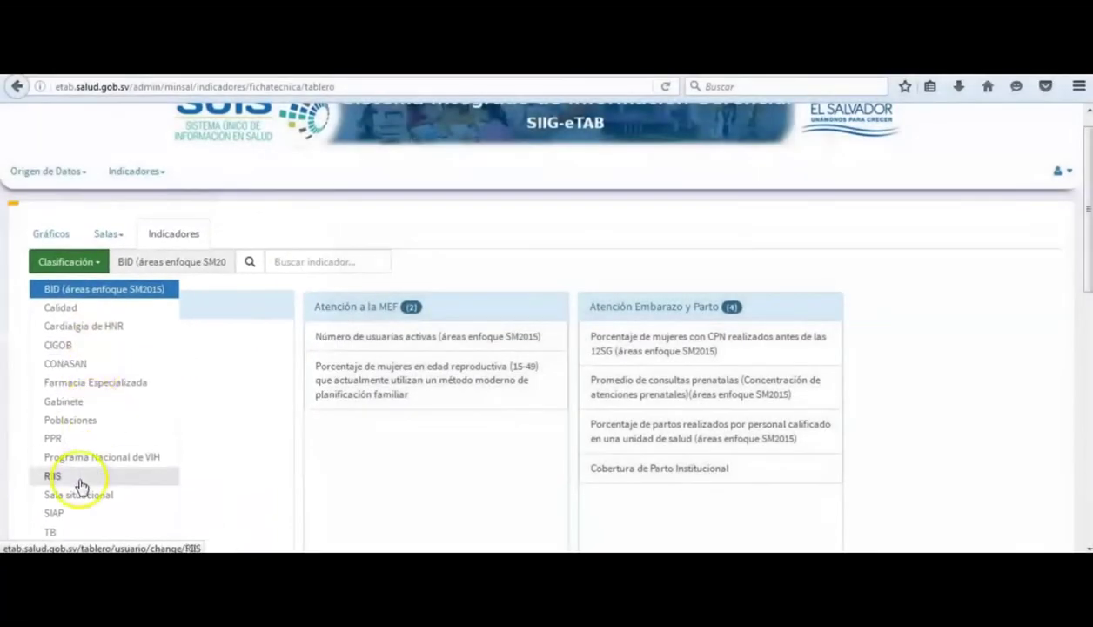
left_click(79, 481)
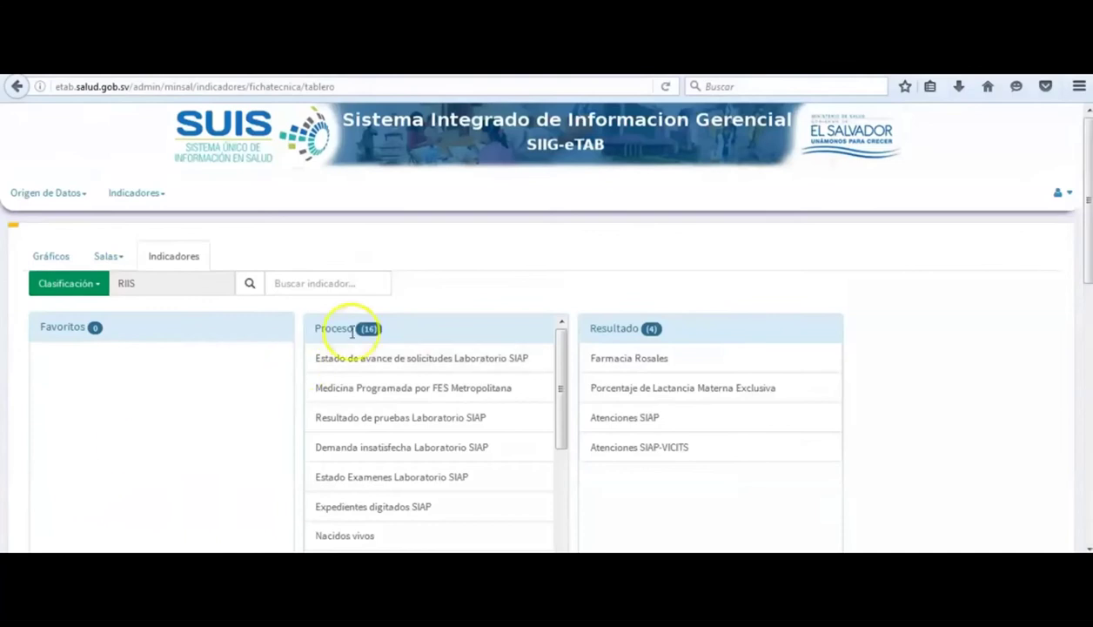
scroll(773, 363, "down", 1)
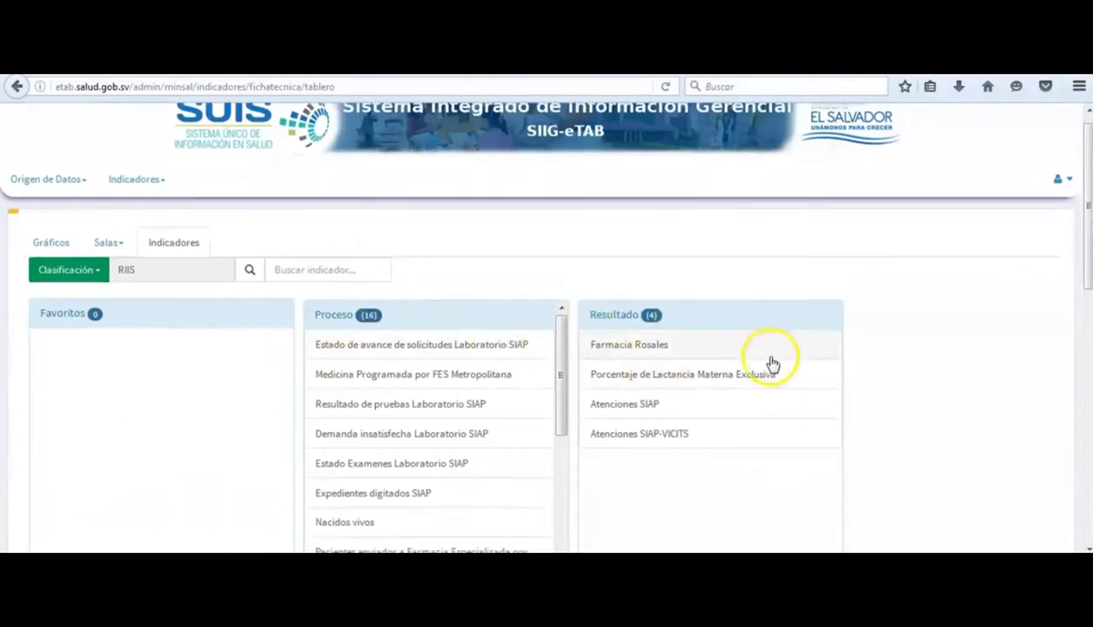
scroll(773, 363, "down", 5)
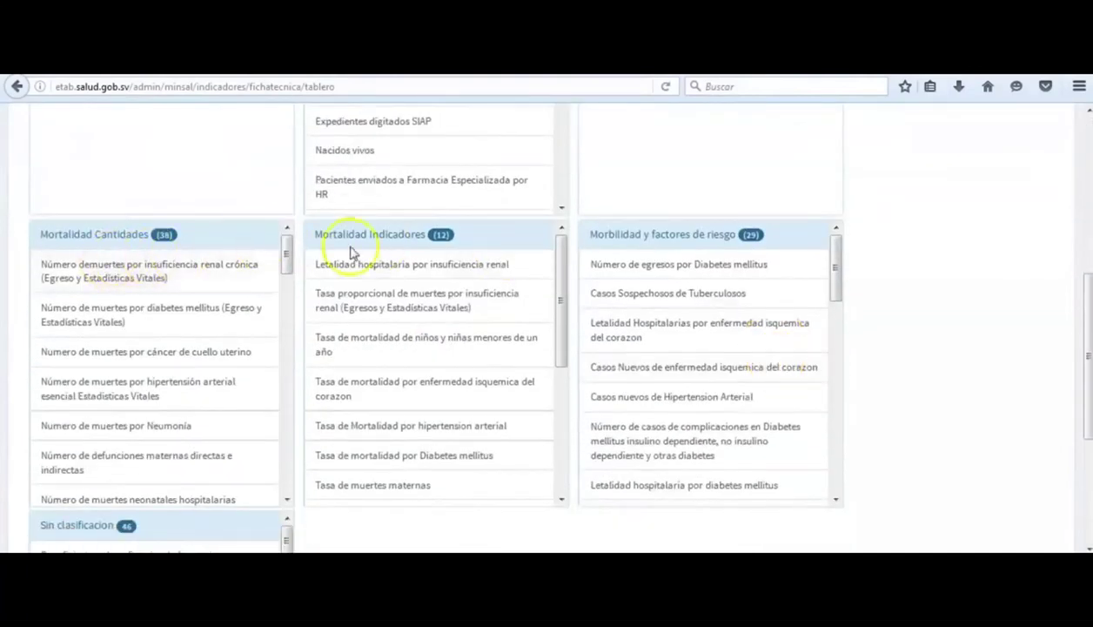
scroll(710, 252, "up", 5)
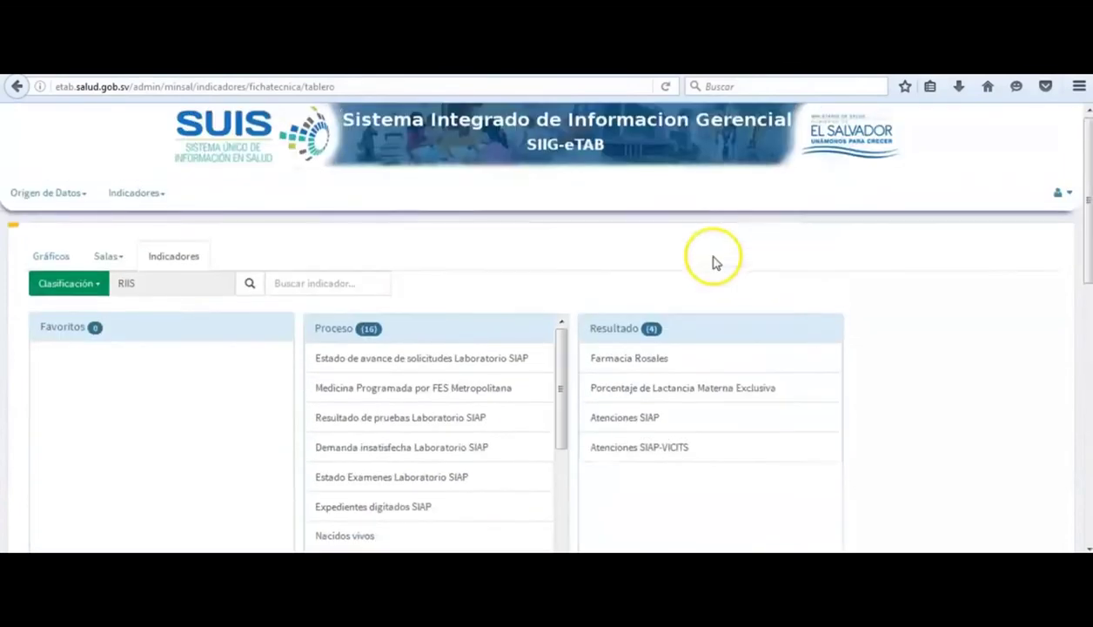
Step: Set the indicator classification to BID (áreas enfoque SM2015)
left_click(97, 286)
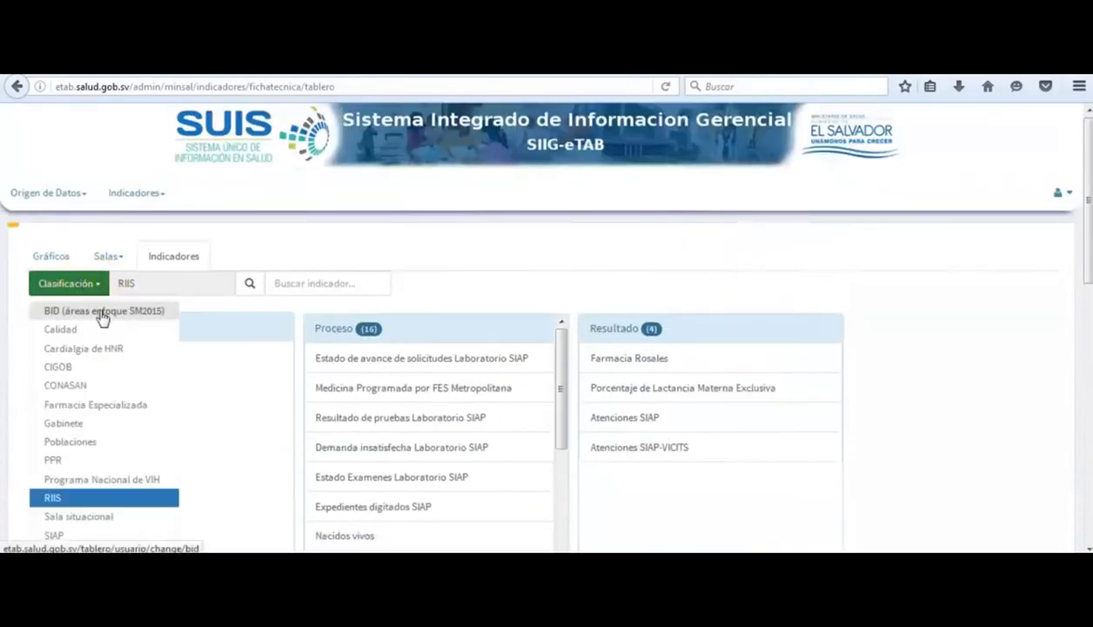
left_click(101, 312)
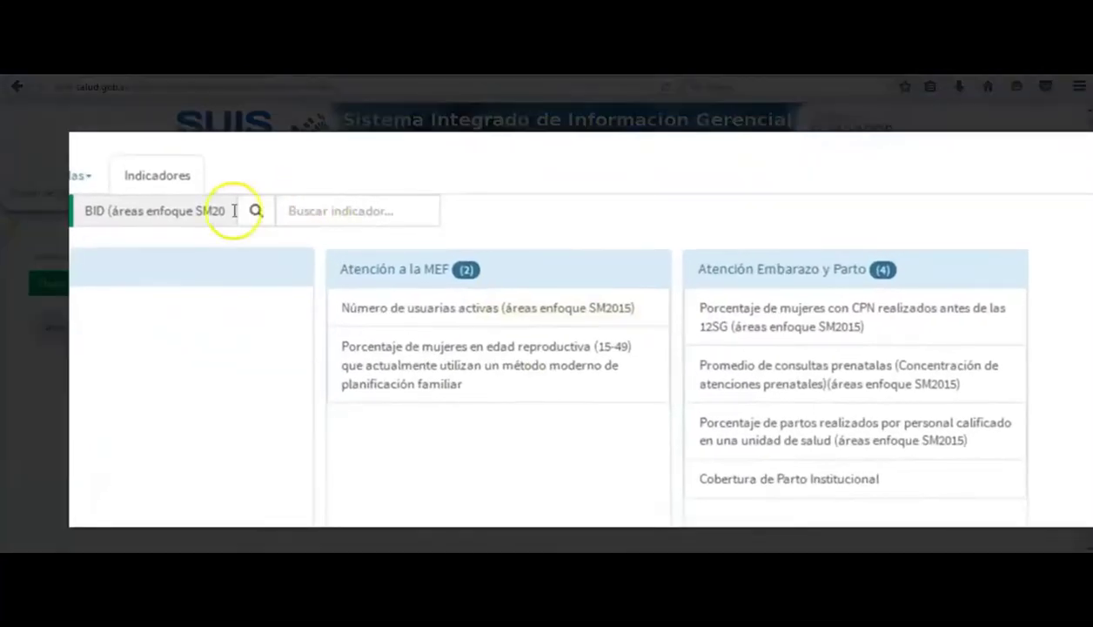
Step: Filter the indicators by "muje", look through the matching entries in each group, and clear the filter
left_click(302, 211)
type("m")
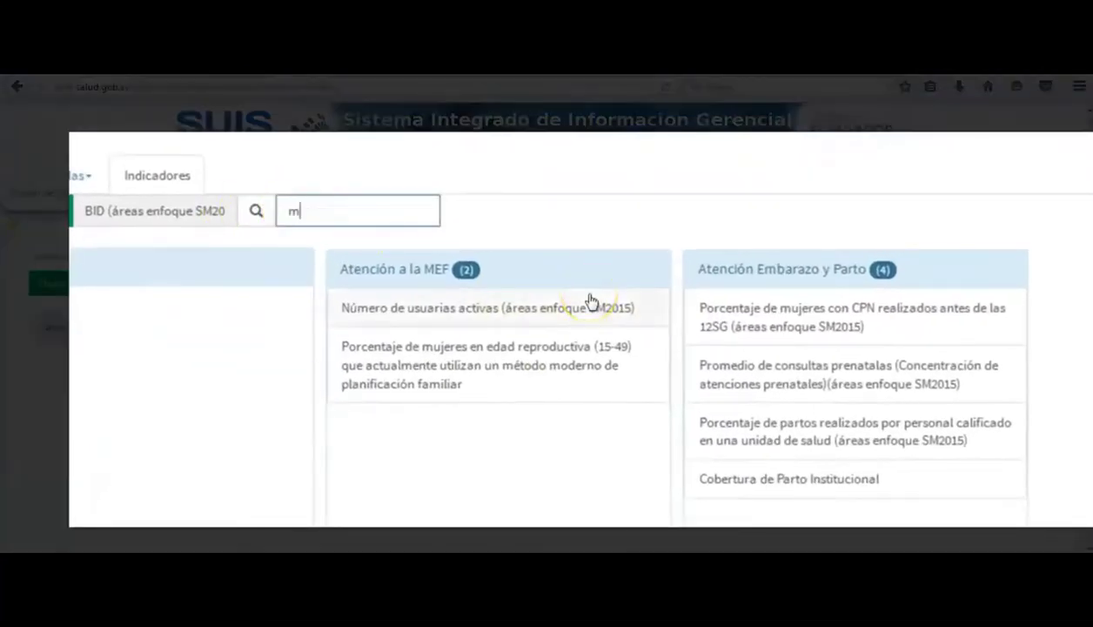
type("uje")
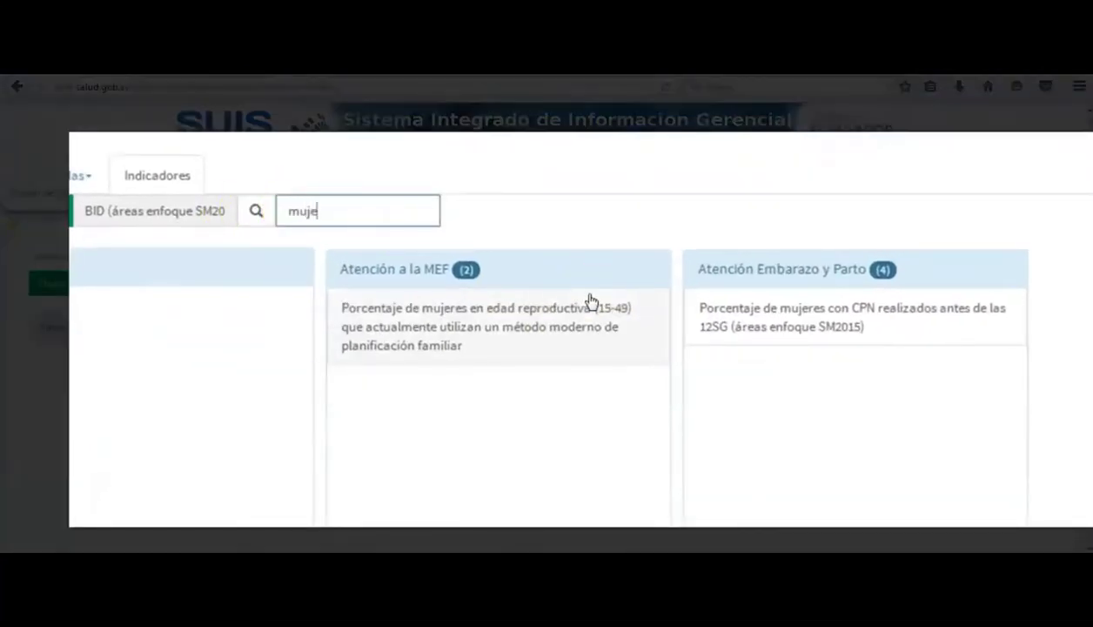
scroll(940, 325, "down", 3)
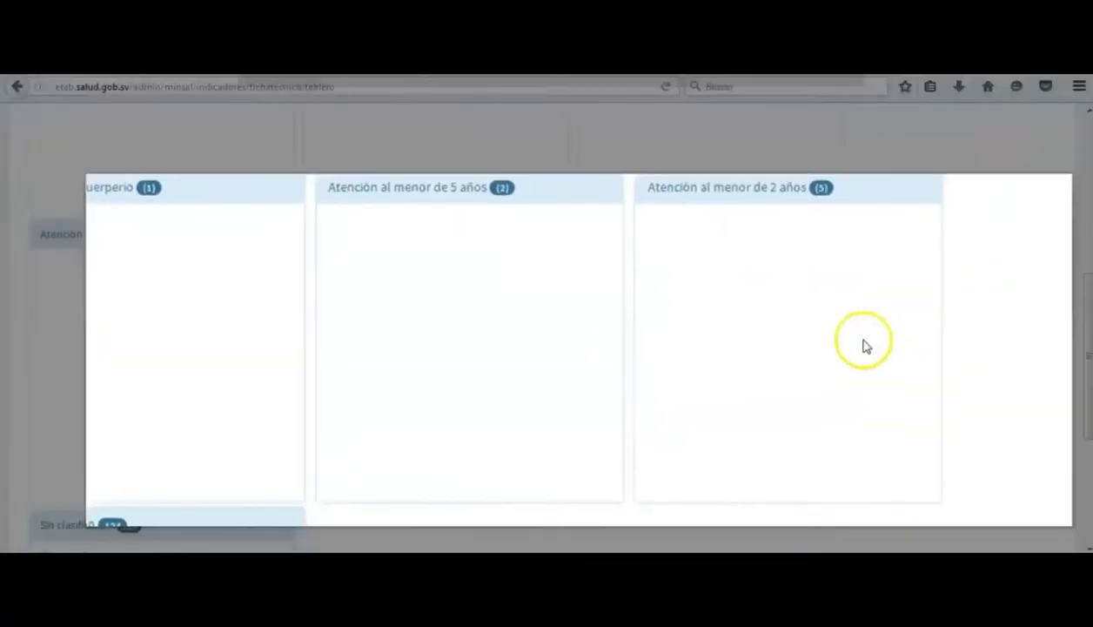
scroll(754, 389, "up", 5)
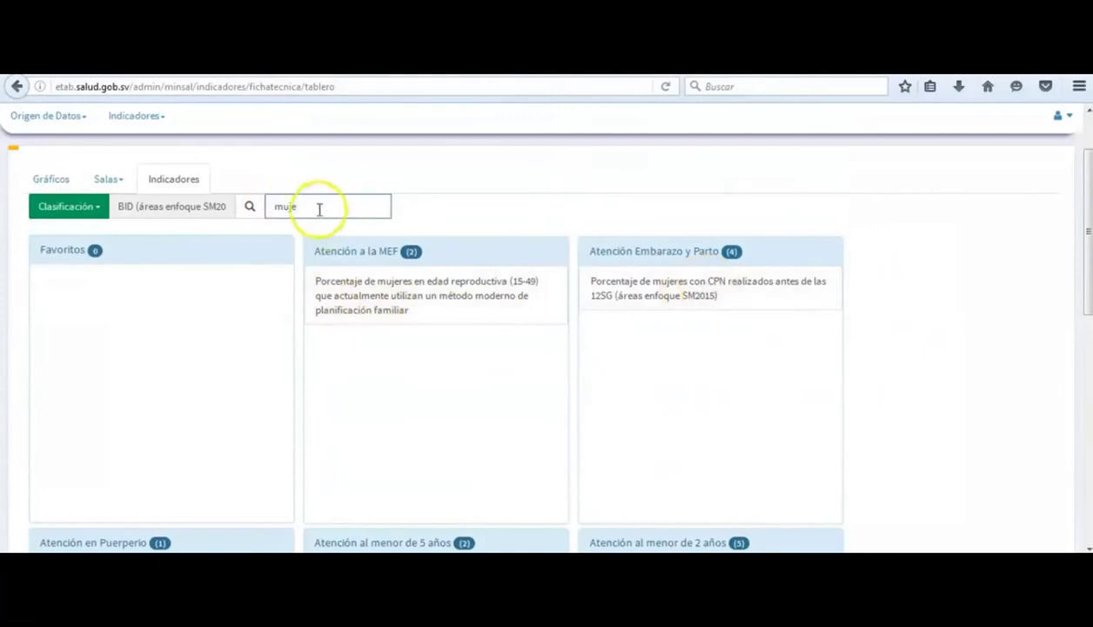
left_click_drag(273, 207, 307, 205)
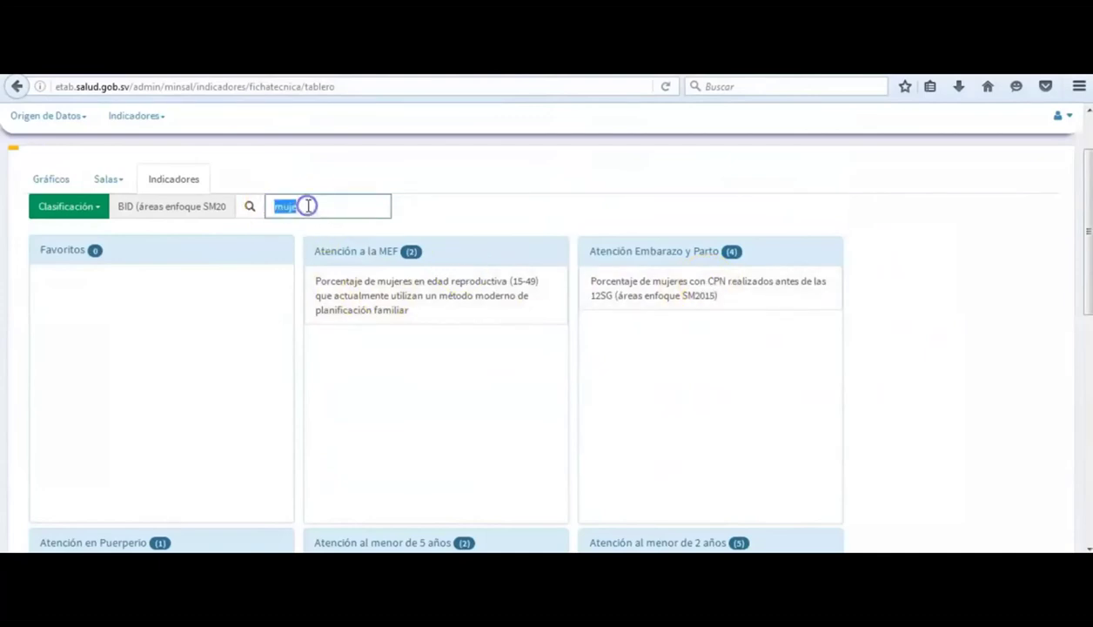
key("BackSpace")
key("BackSpace")
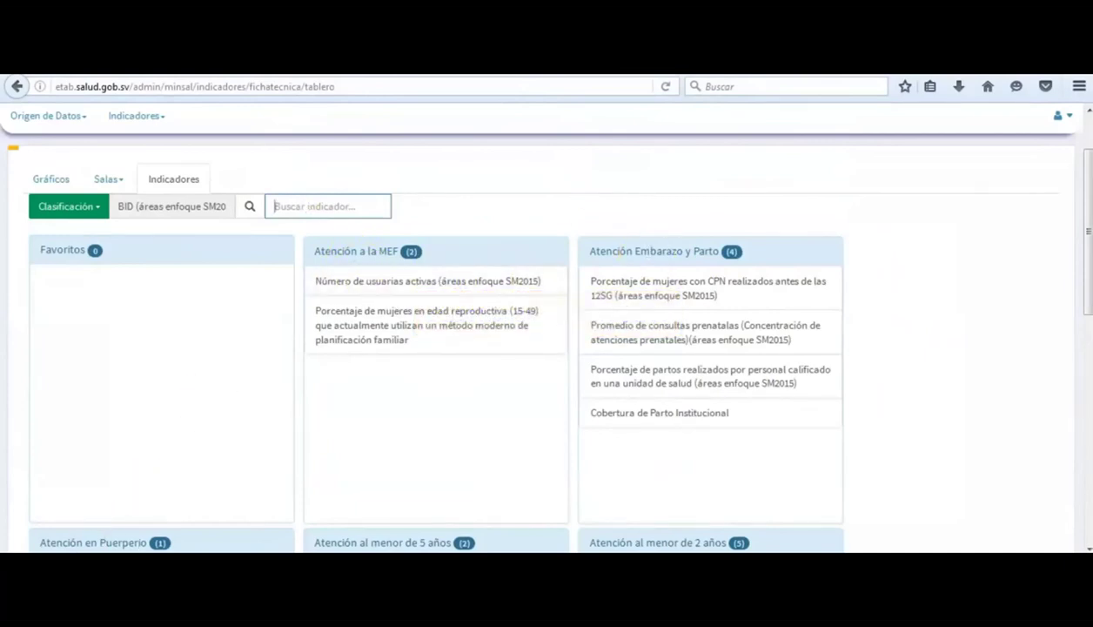
Step: Chart the indicators "Porcentaje de mujeres con CPN realizados antes de las 12SG" and "Cobertura de Parto Institucional" from Atención Embarazo y Parto
scroll(561, 324, "up", 1)
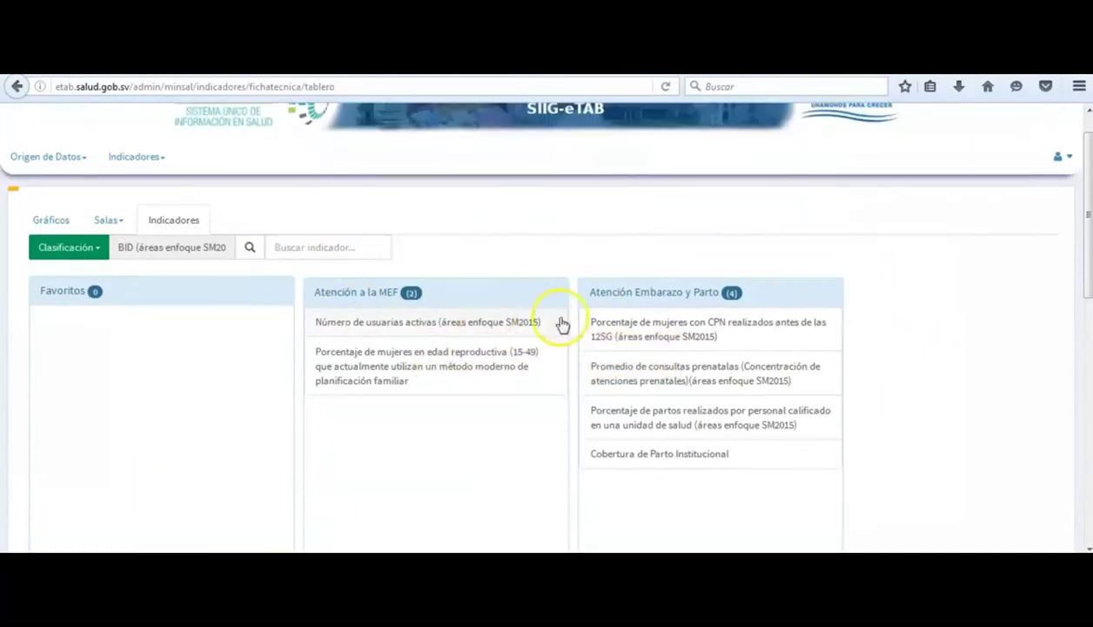
left_click(725, 329)
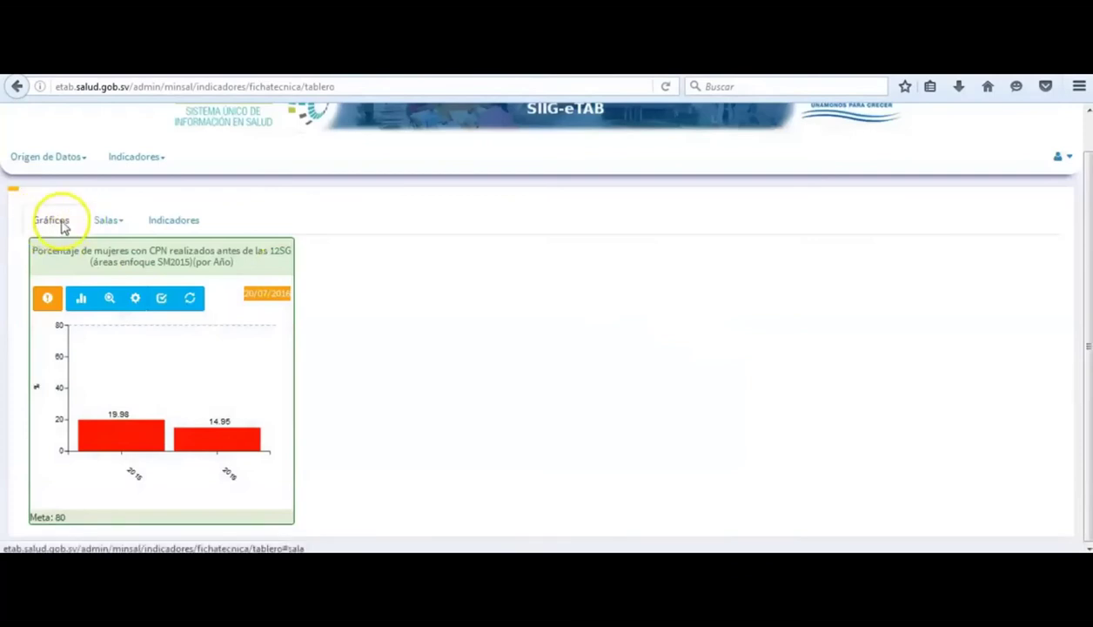
left_click(171, 223)
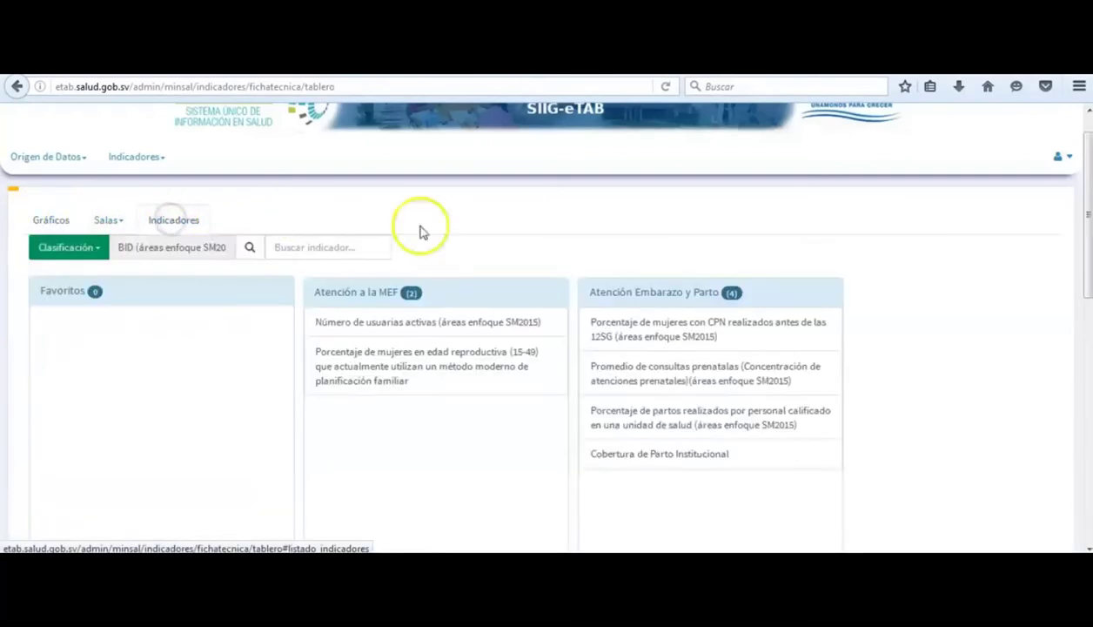
left_click(714, 454)
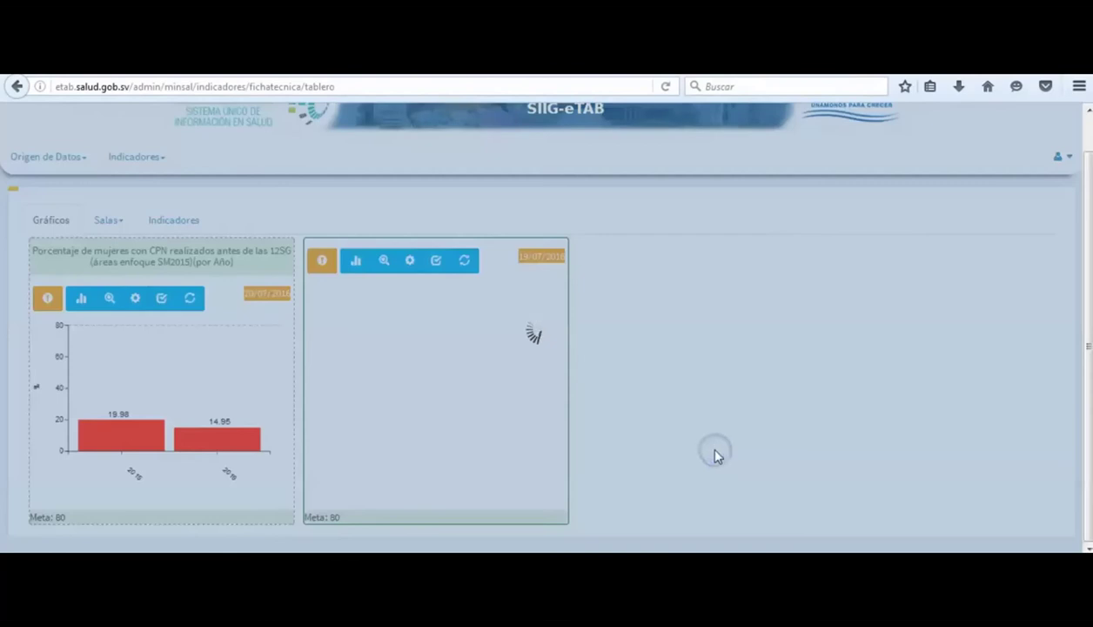
Step: Add the chart for children 6-23 months prescribed 120 sobres de MNP, from the group Atención al menor de 2 años
left_click(172, 221)
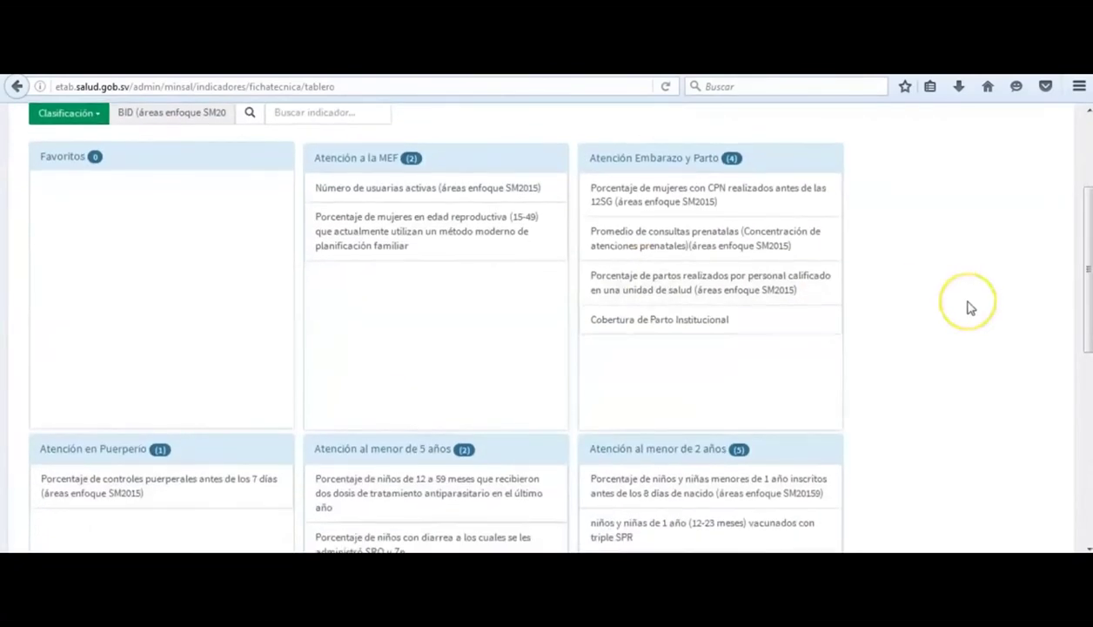
scroll(966, 307, "down", 3)
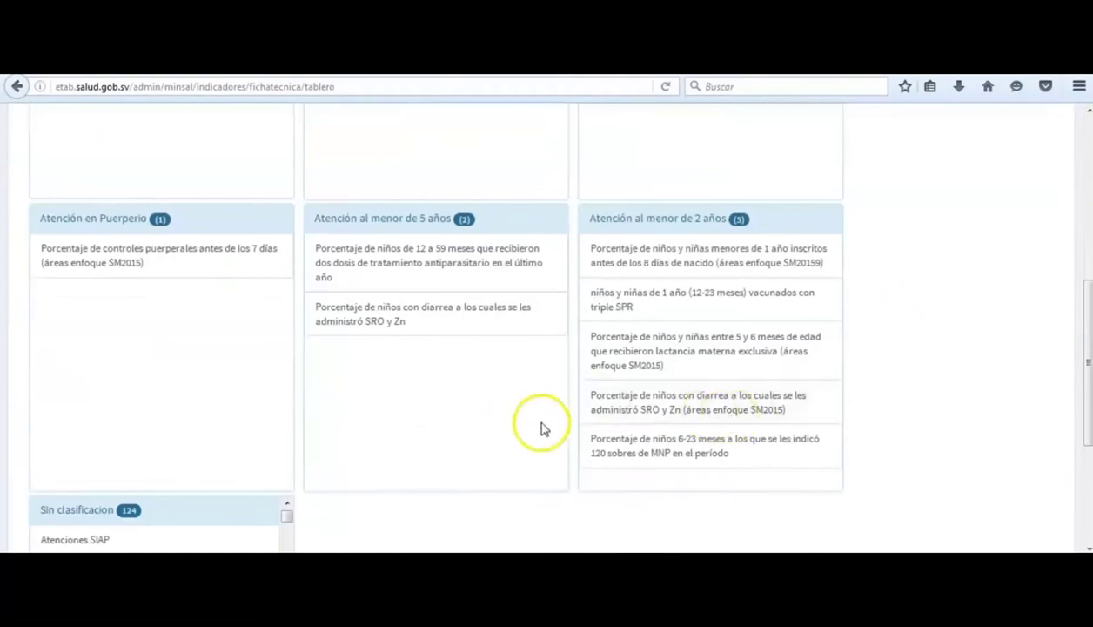
left_click(659, 445)
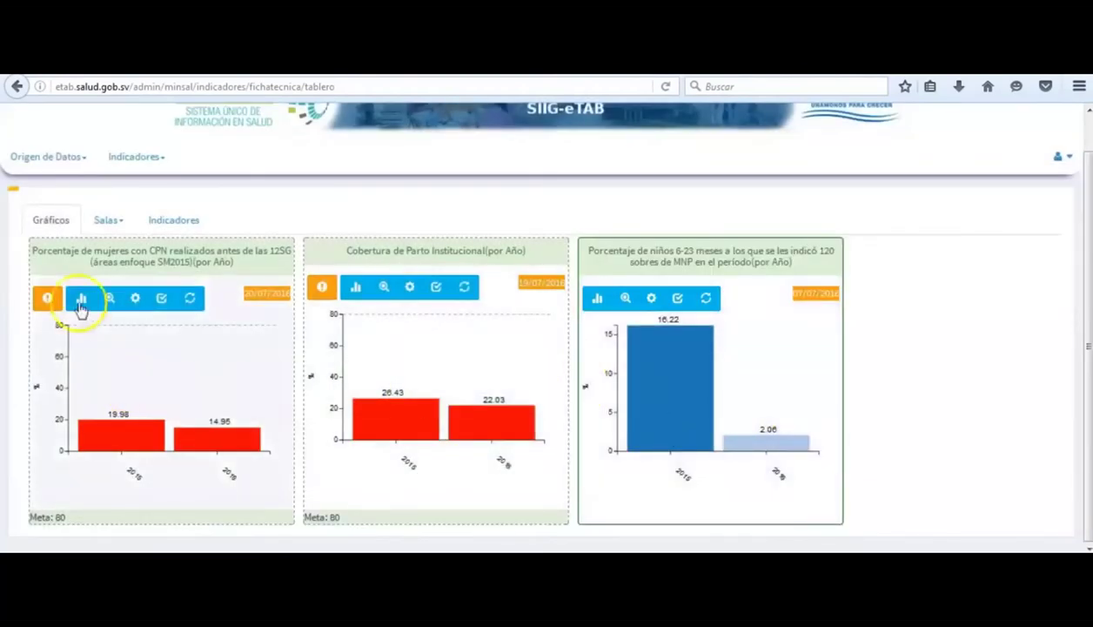
left_click(175, 221)
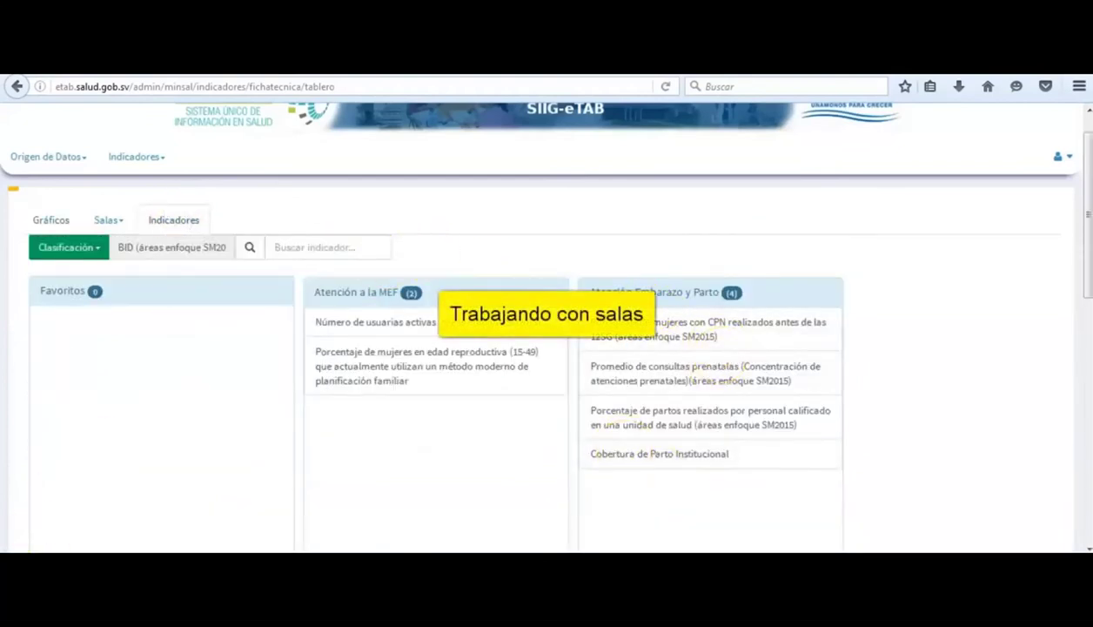
left_click(48, 219)
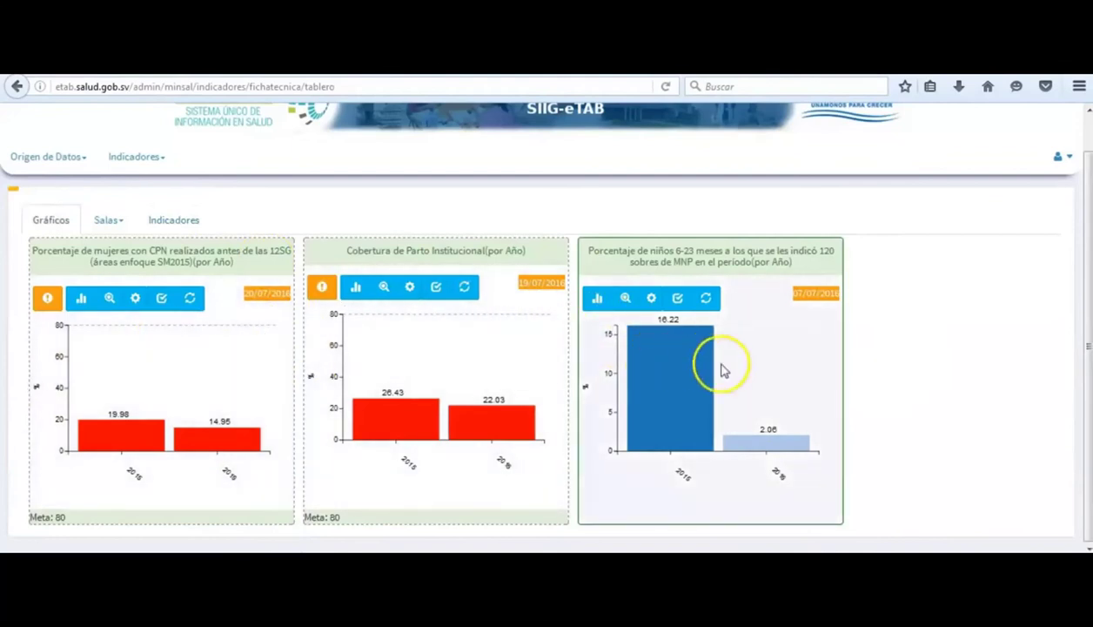
Step: Save the three displayed charts as a new situation room named "Sala de prueba"
left_click(106, 221)
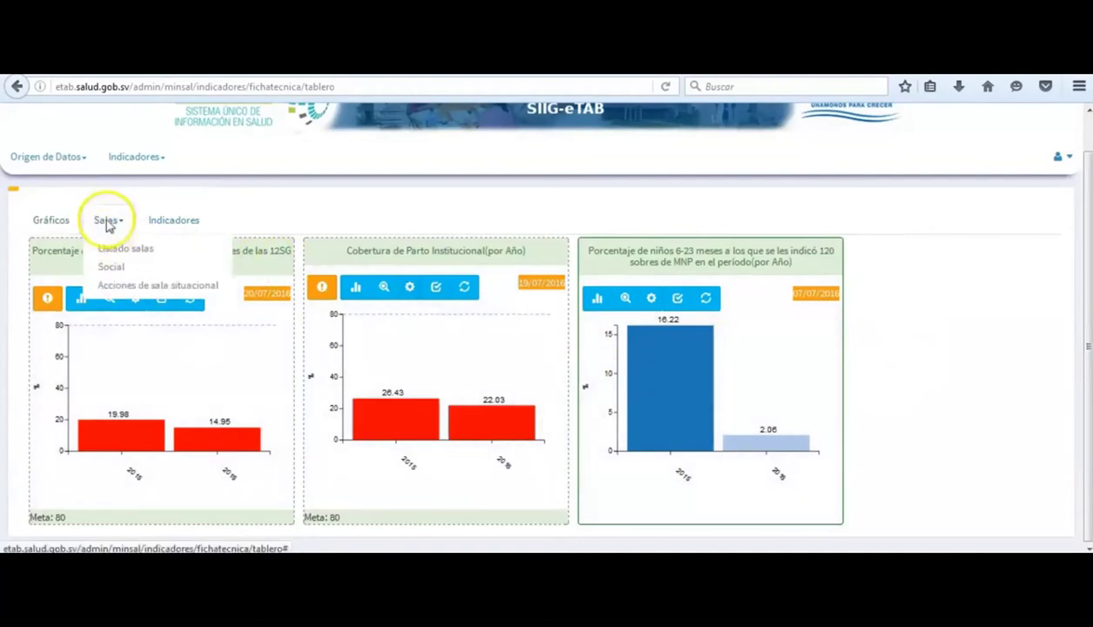
left_click(167, 250)
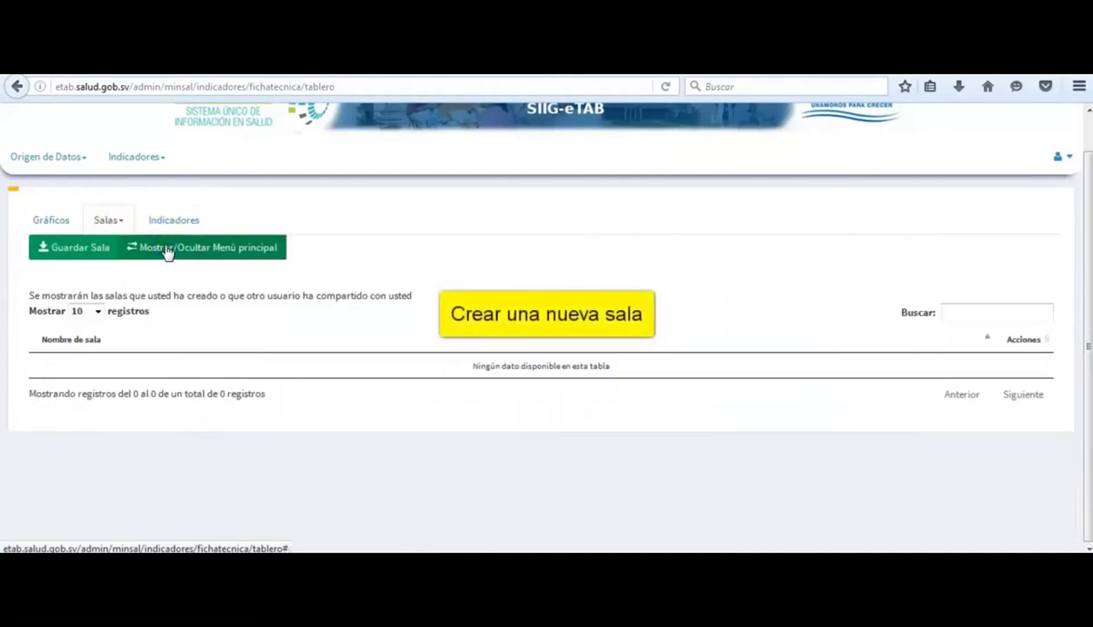
left_click(72, 250)
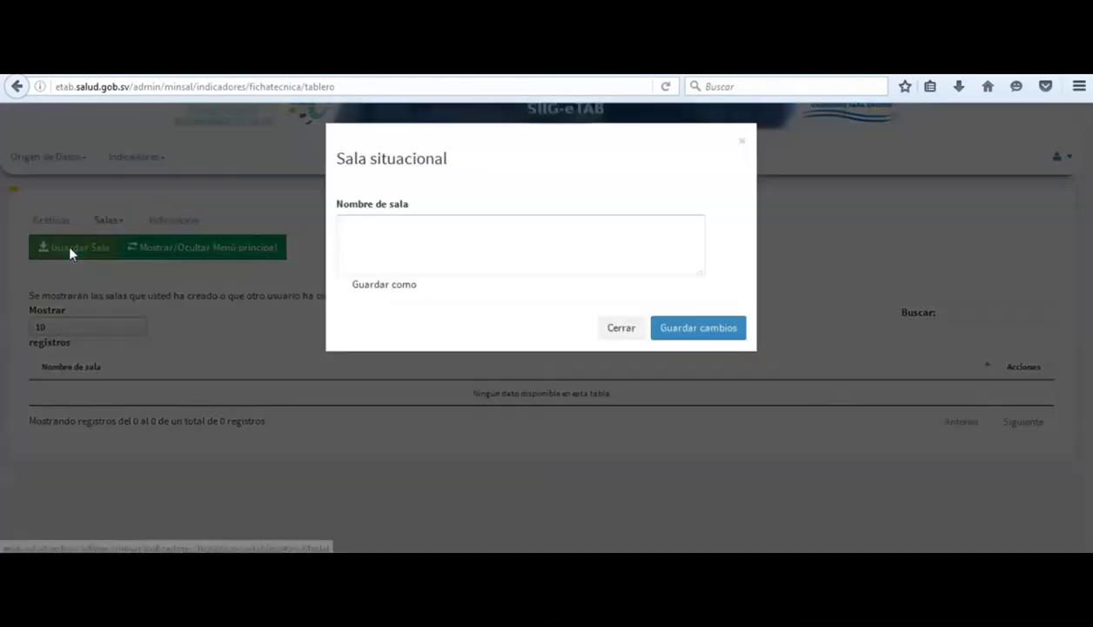
left_click(468, 235)
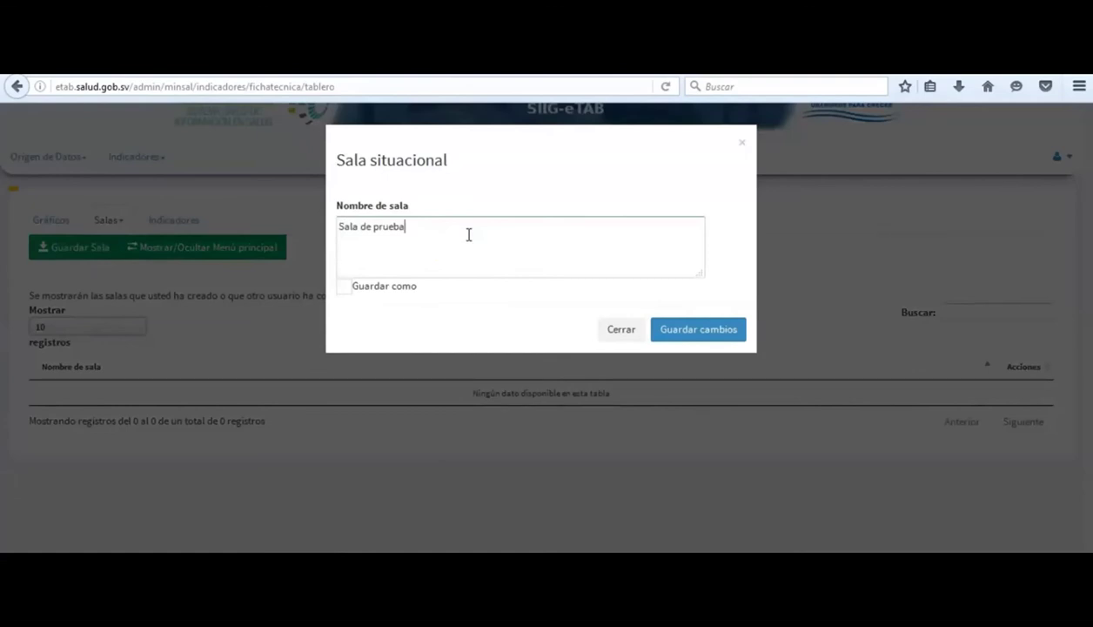
left_click(712, 330)
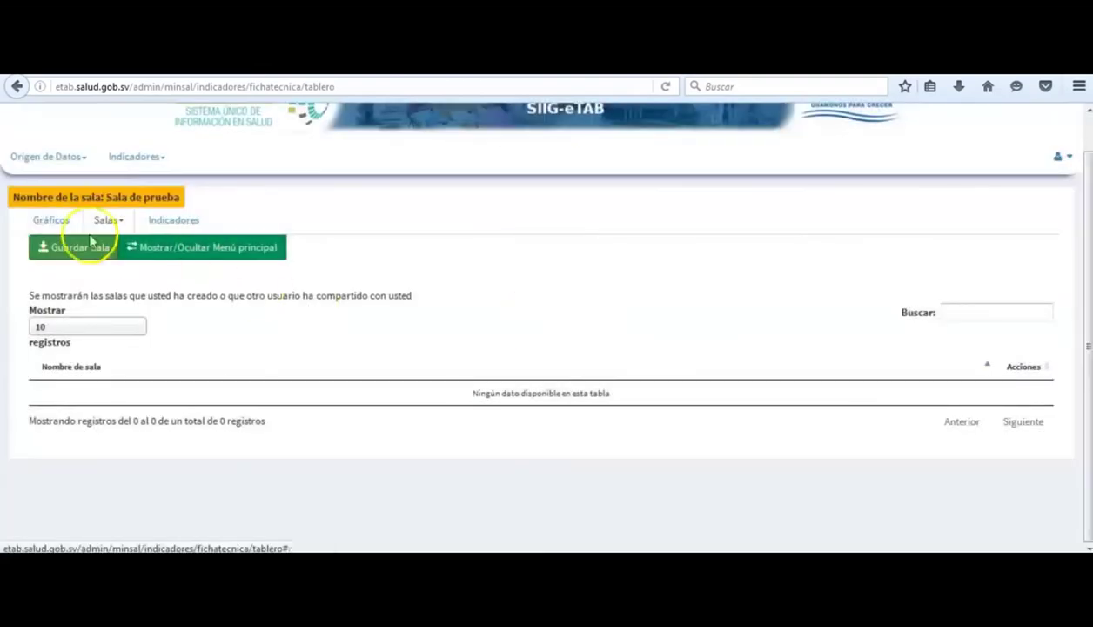
Step: Review the room's charts, then check the list of saved rooms and the chart area
left_click(40, 224)
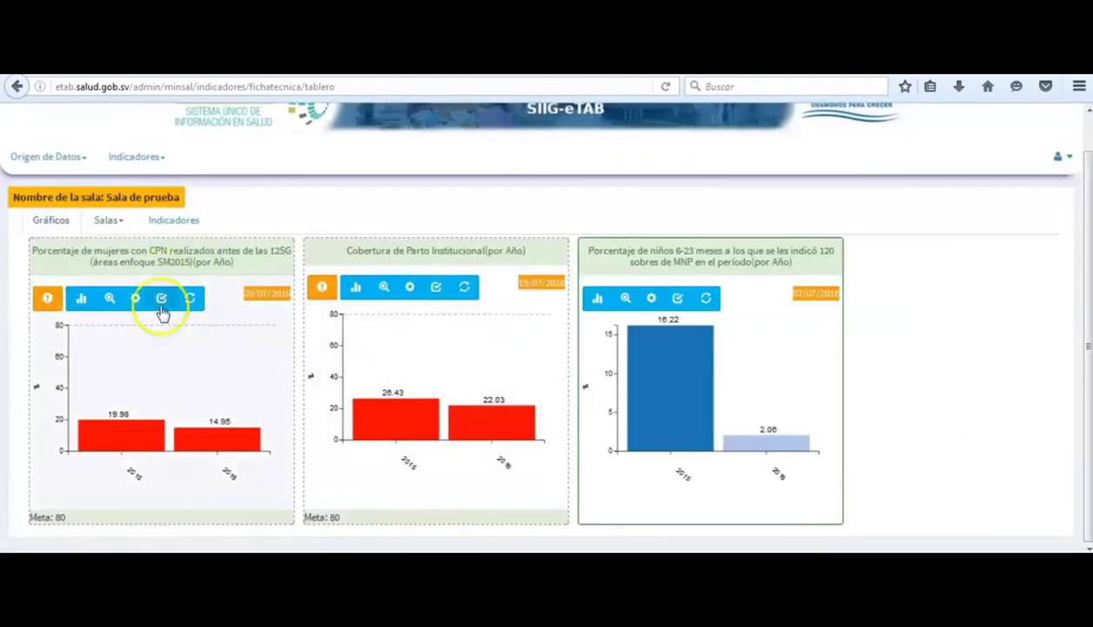
left_click(209, 222)
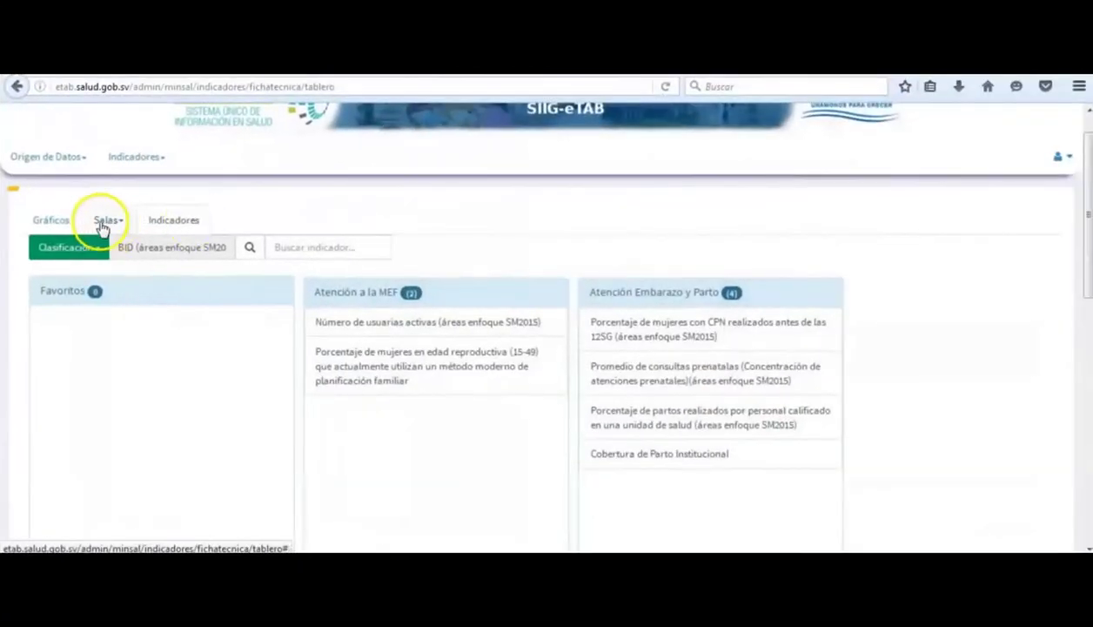
left_click(102, 220)
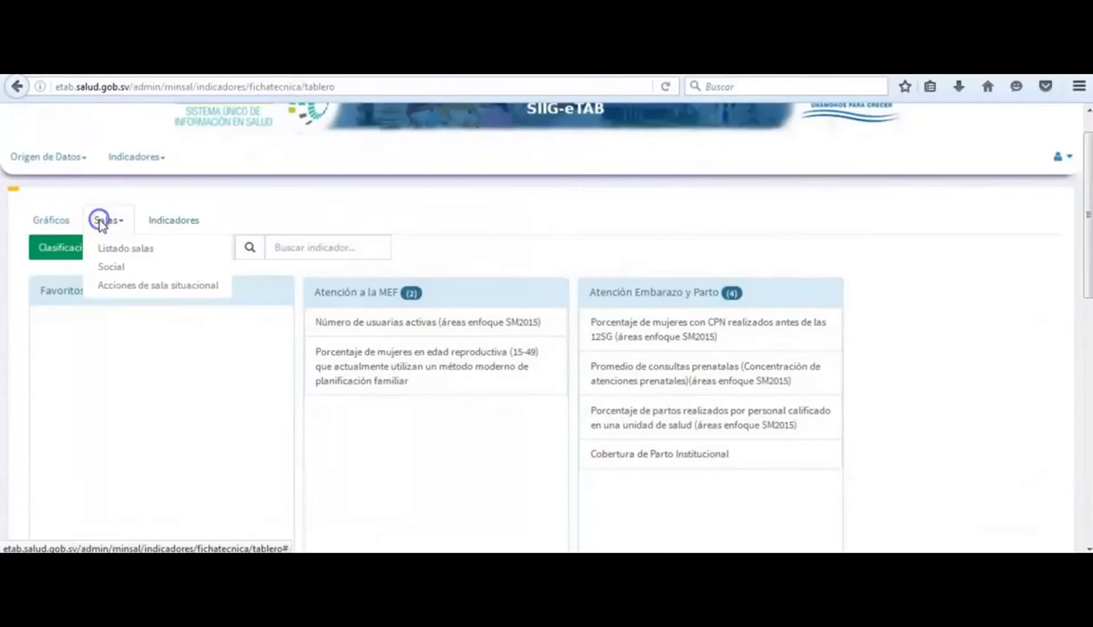
left_click(132, 251)
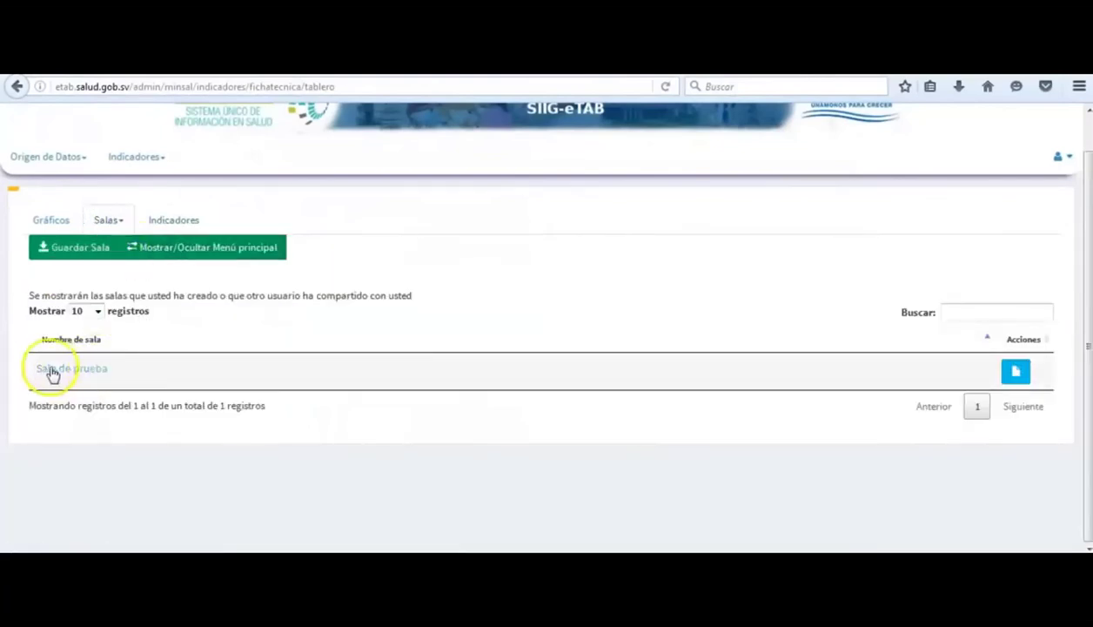
left_click(51, 221)
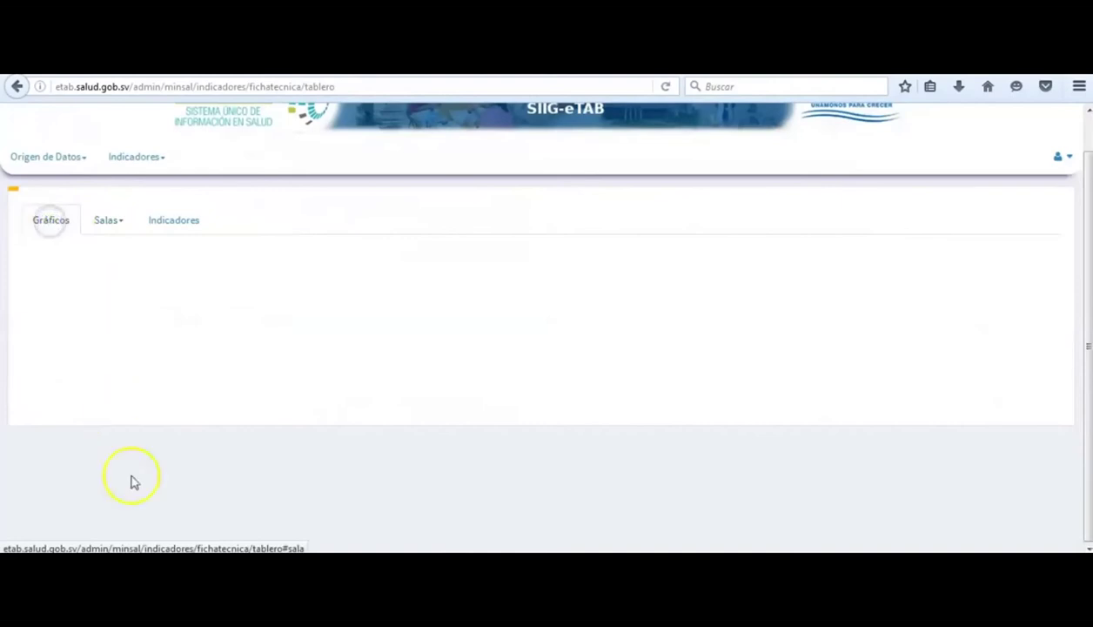
Step: Open the saved room "Sala de prueba" from the list of rooms
left_click(107, 224)
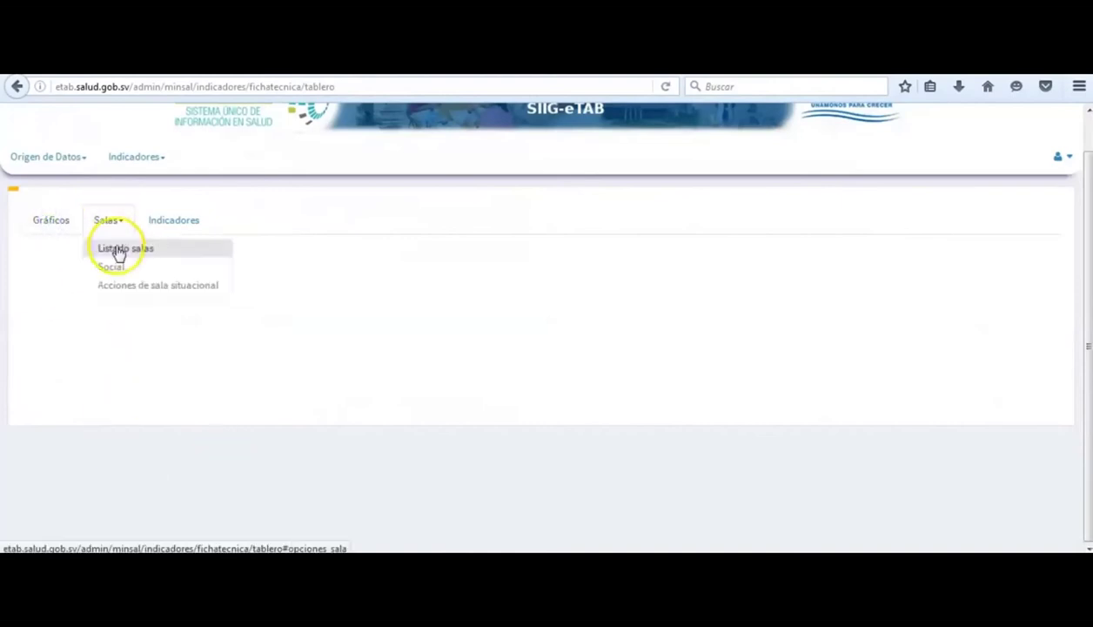
left_click(118, 251)
left_click(73, 371)
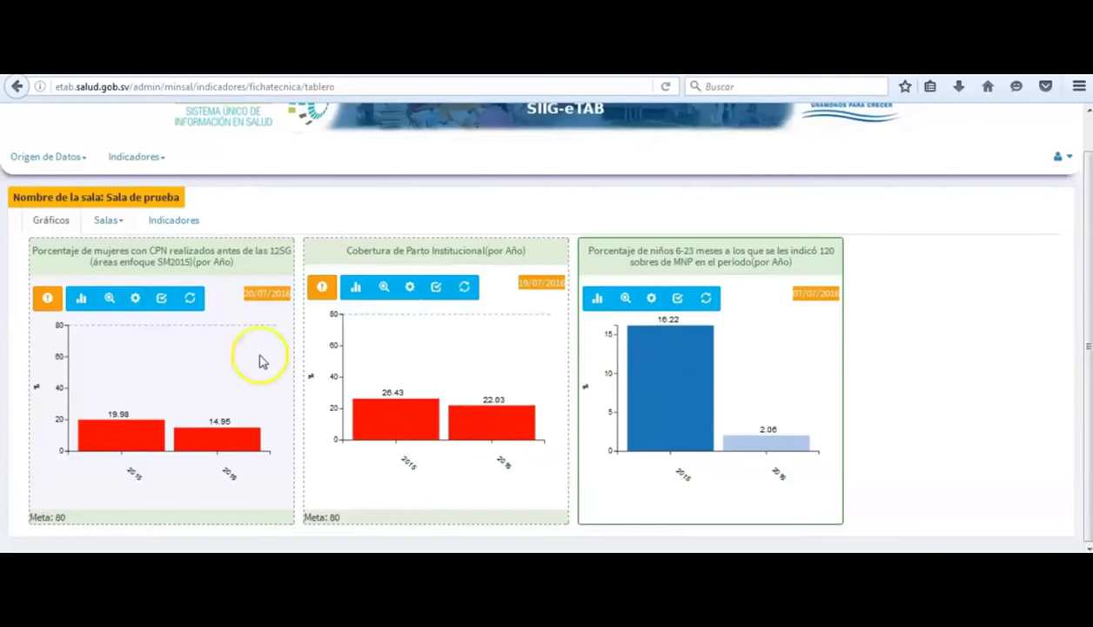
Step: Open the social options of the room "Sala de prueba" and share it with one user from the list
left_click(111, 221)
left_click(108, 268)
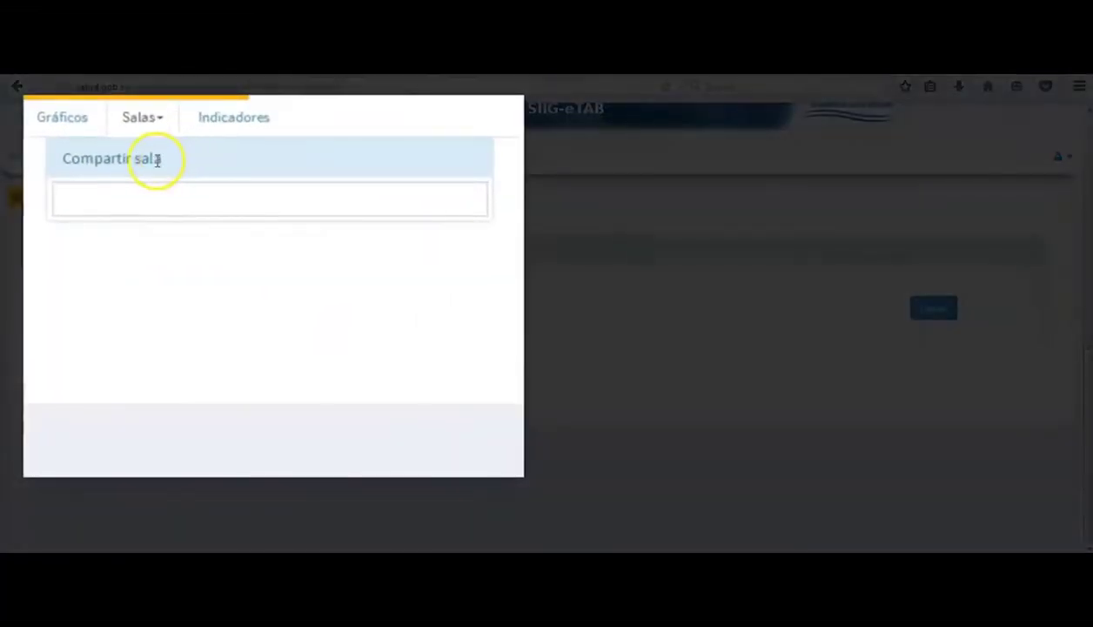
left_click(210, 204)
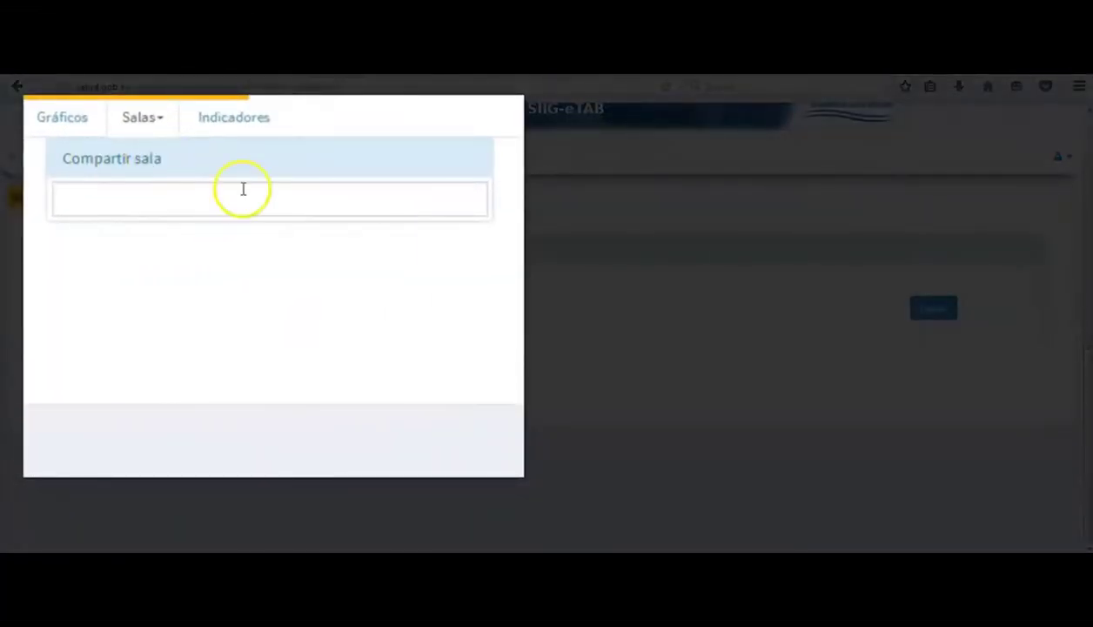
left_click(243, 188)
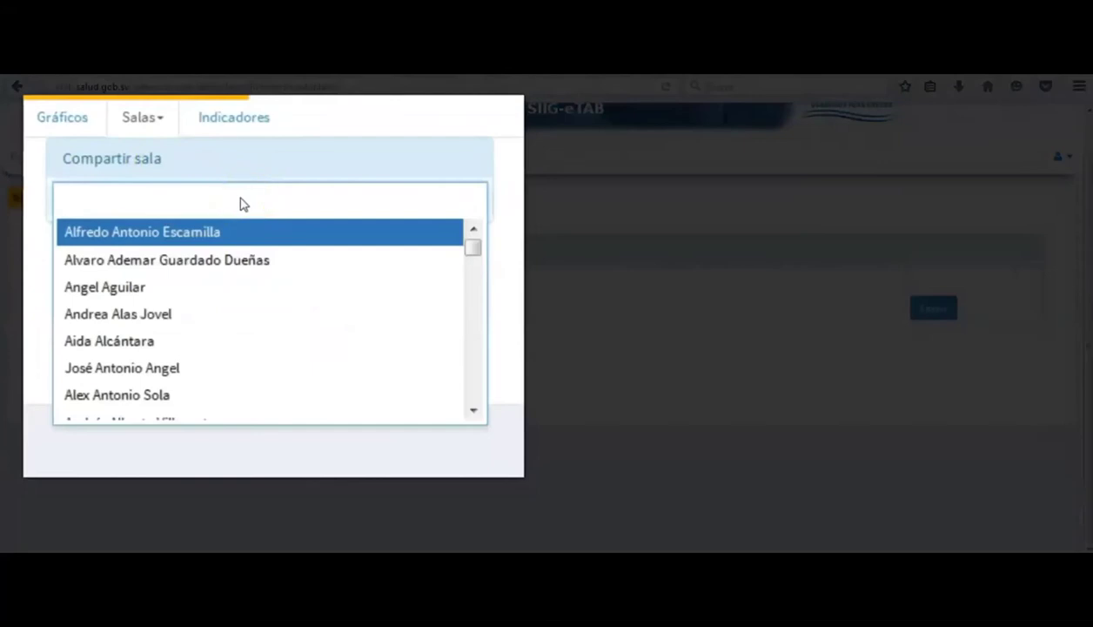
left_click(125, 288)
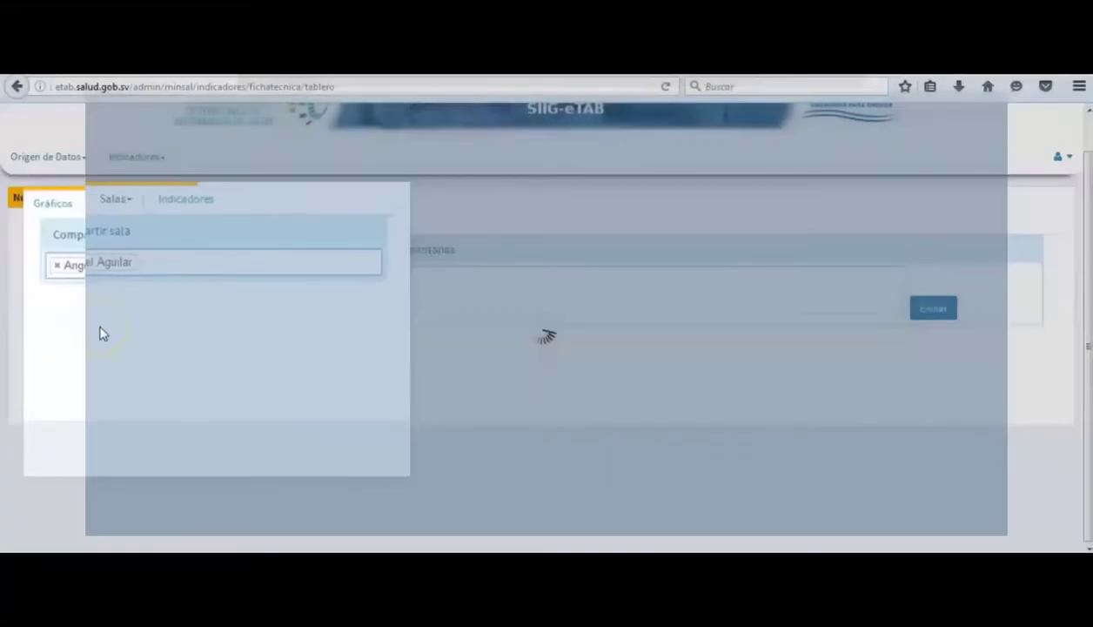
left_click(172, 244)
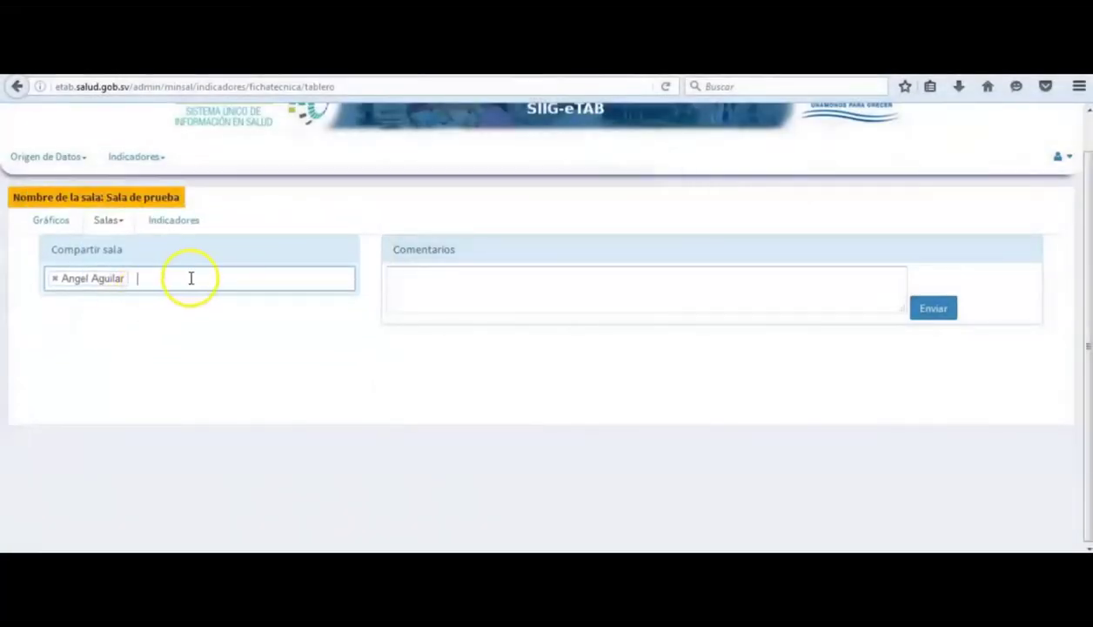
Step: Post two comments on the room: "Comentario corto sobre la sala" and "segundo comentario"
left_click(453, 274)
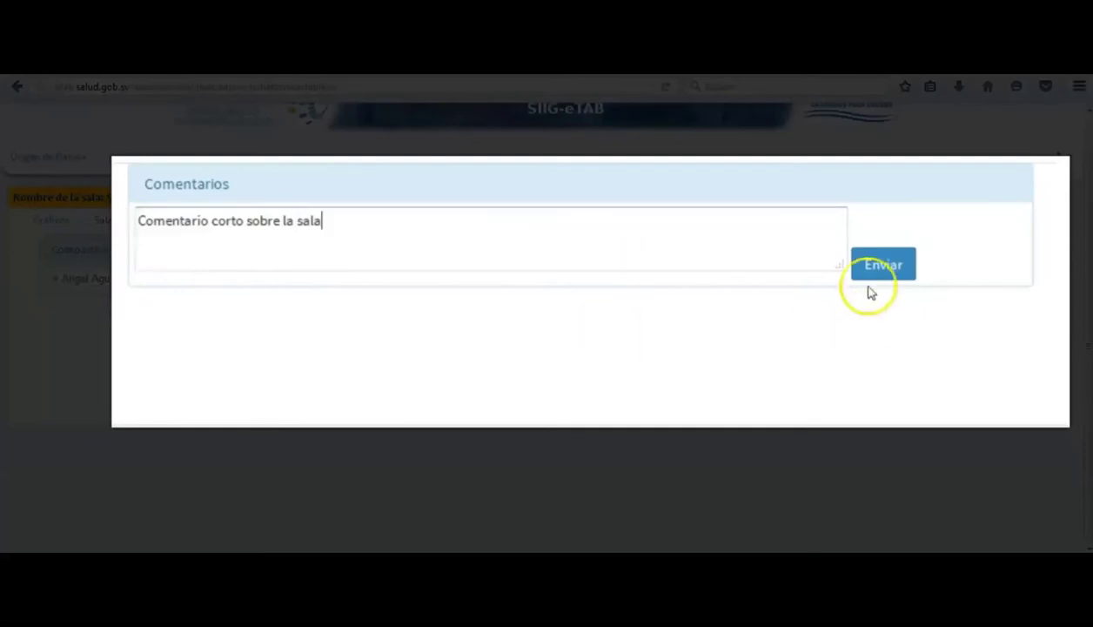
left_click(882, 264)
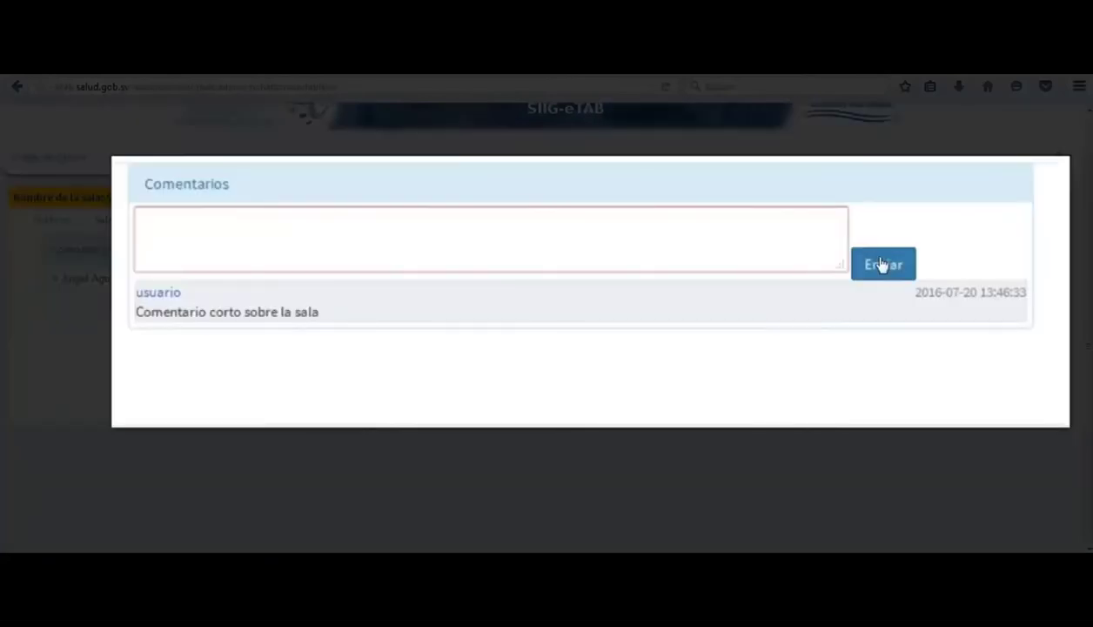
left_click(263, 235)
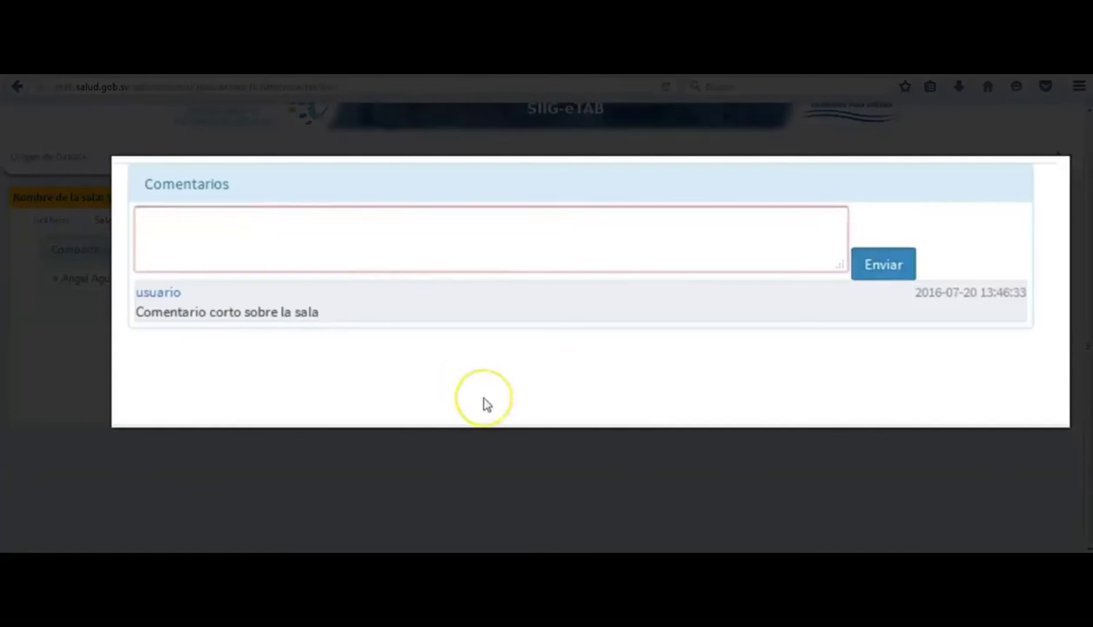
type("segundo comentario")
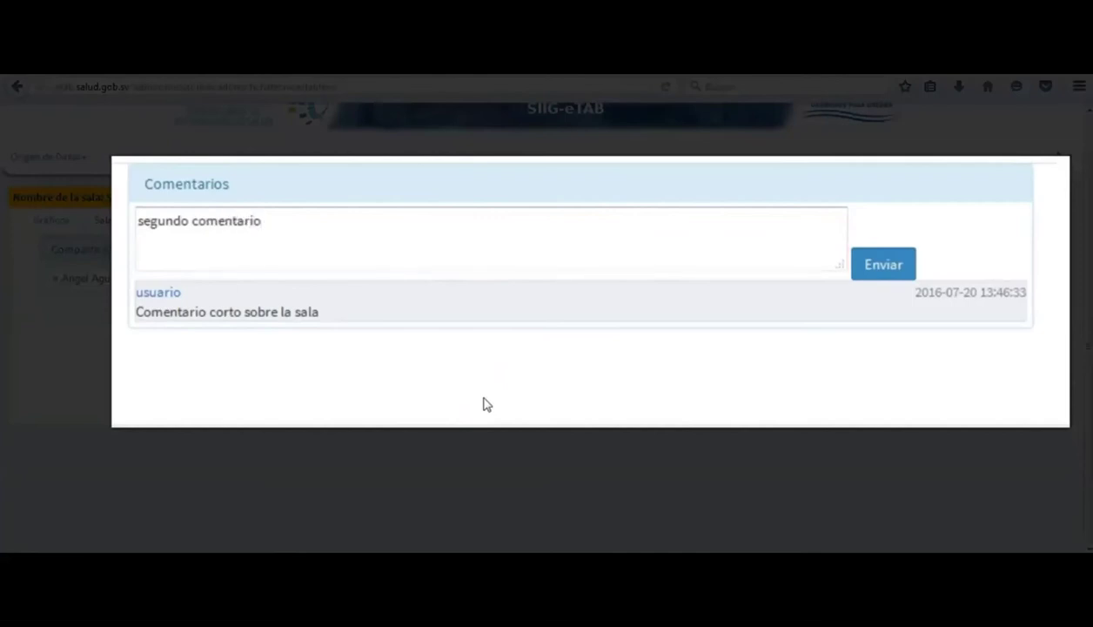
left_click(883, 265)
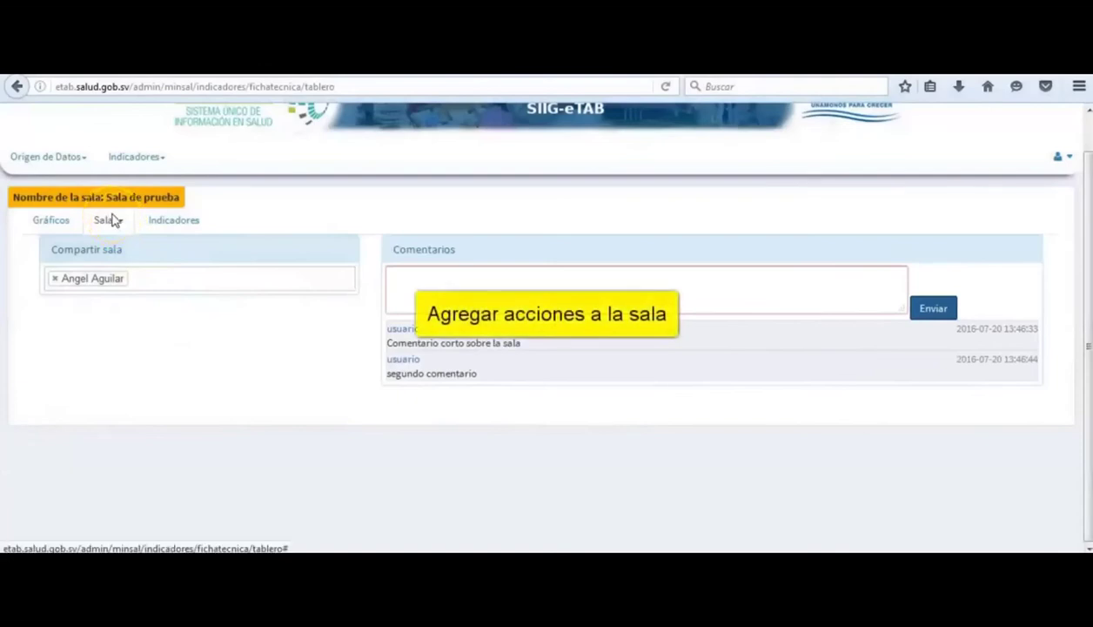
Step: Add a situation room action "Se acordó revisar los casos más representativos" with the responsible doctors' names and save it
left_click(112, 220)
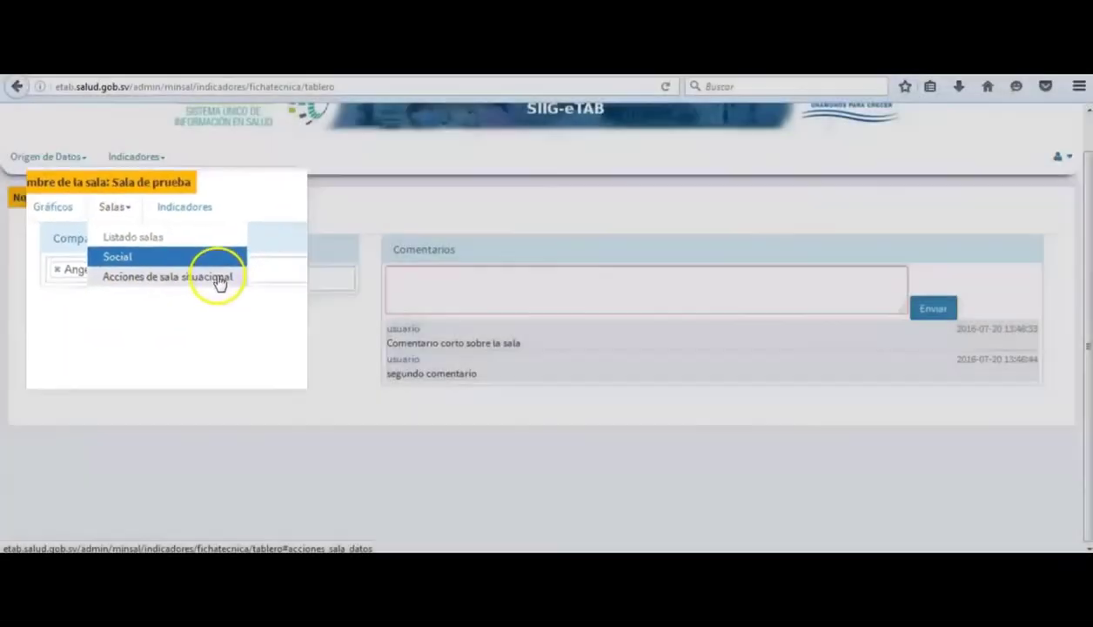
left_click(209, 281)
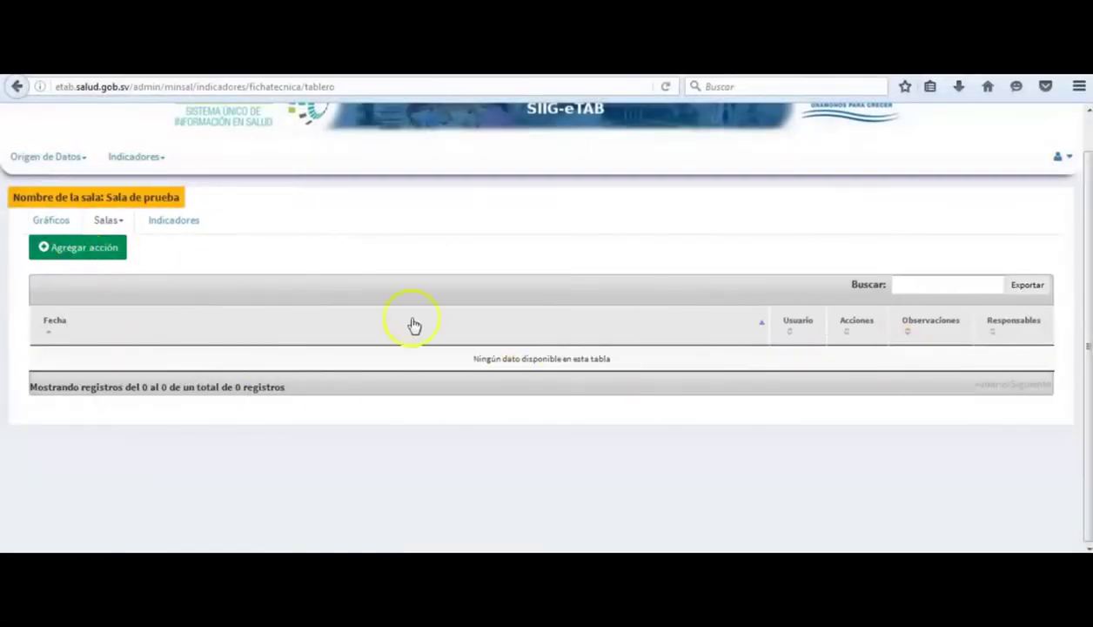
left_click(73, 246)
left_click(537, 219)
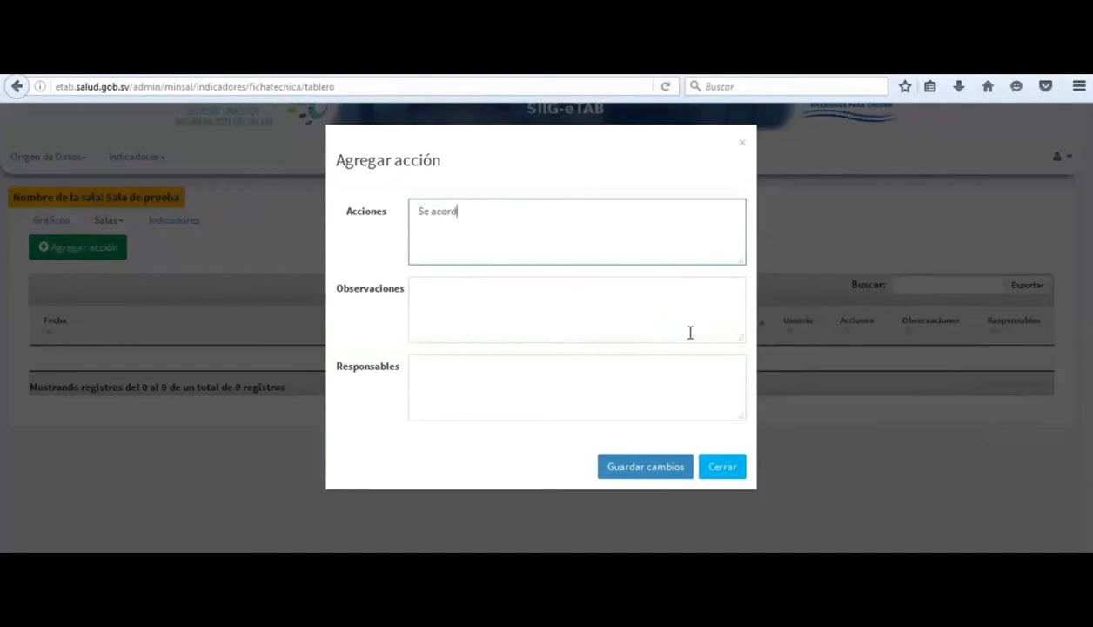
type("revisar los casos más re")
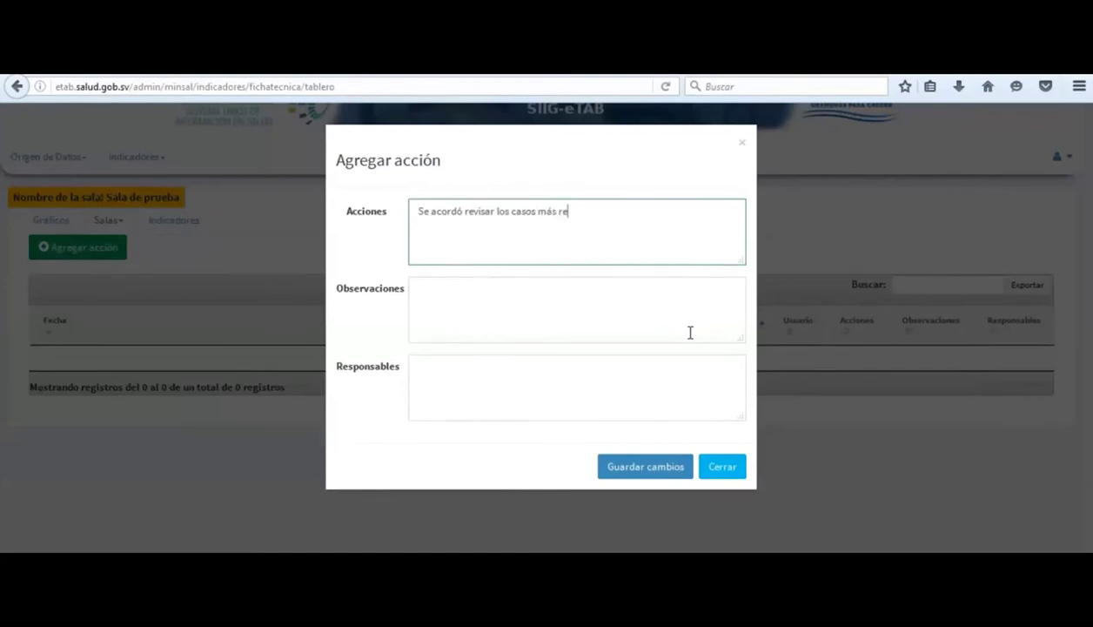
type("presentativos")
left_click(688, 331)
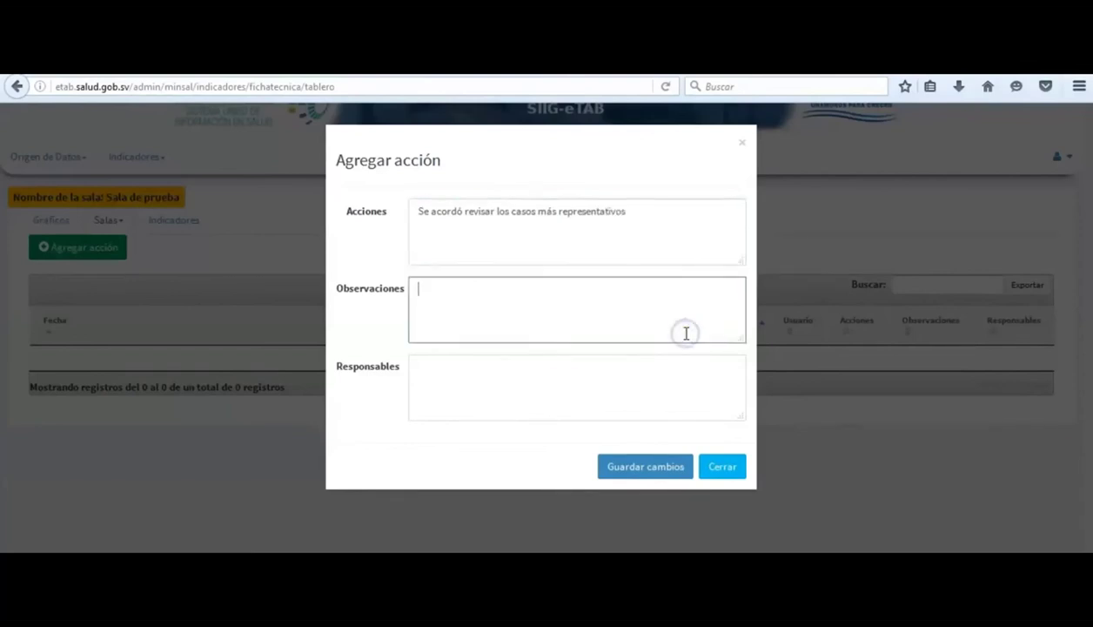
left_click(541, 391)
type("Dra. Melissa, D")
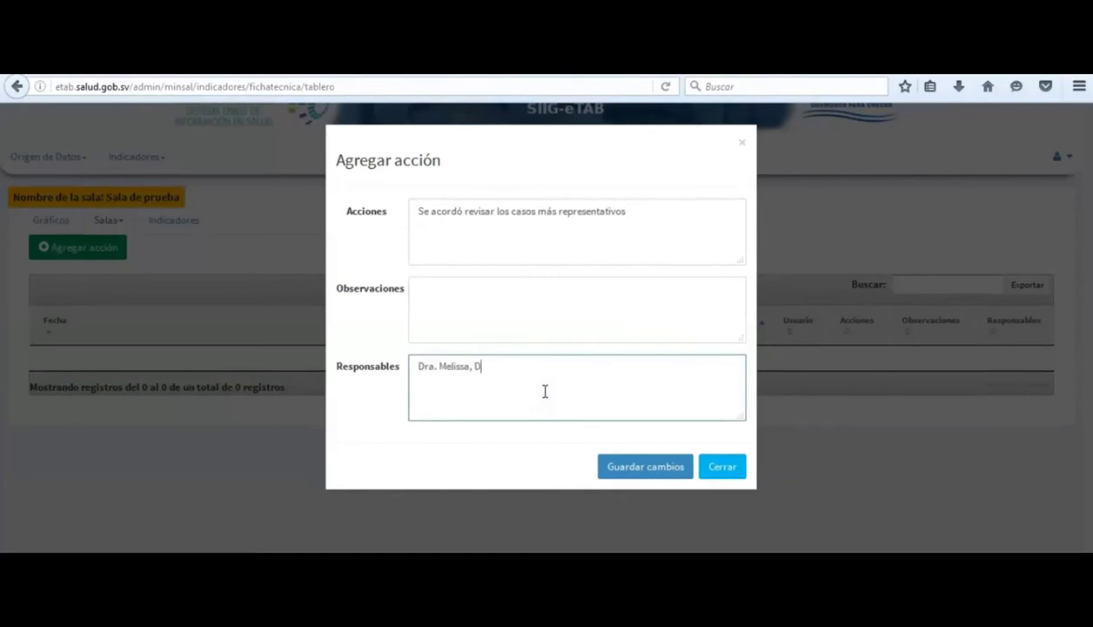
type("r. Carlos")
left_click(631, 461)
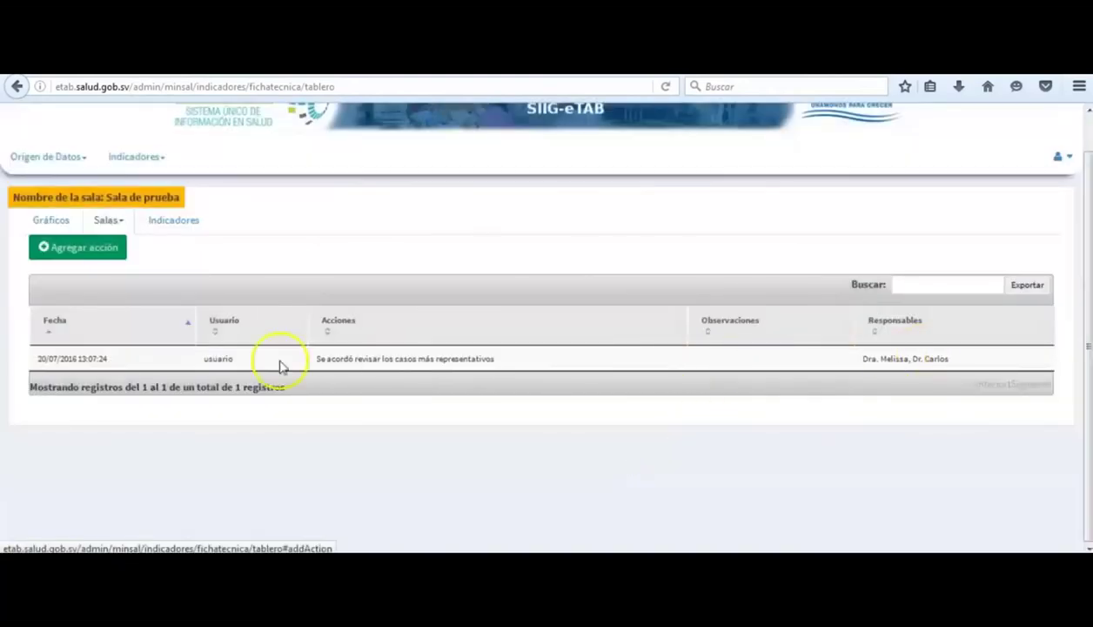
Step: Save a second action "Segundo acuerdo tomado en la reunión" with observation "Se revisará en la próxima reunión" and responsible "Todos los participantes"
left_click(85, 250)
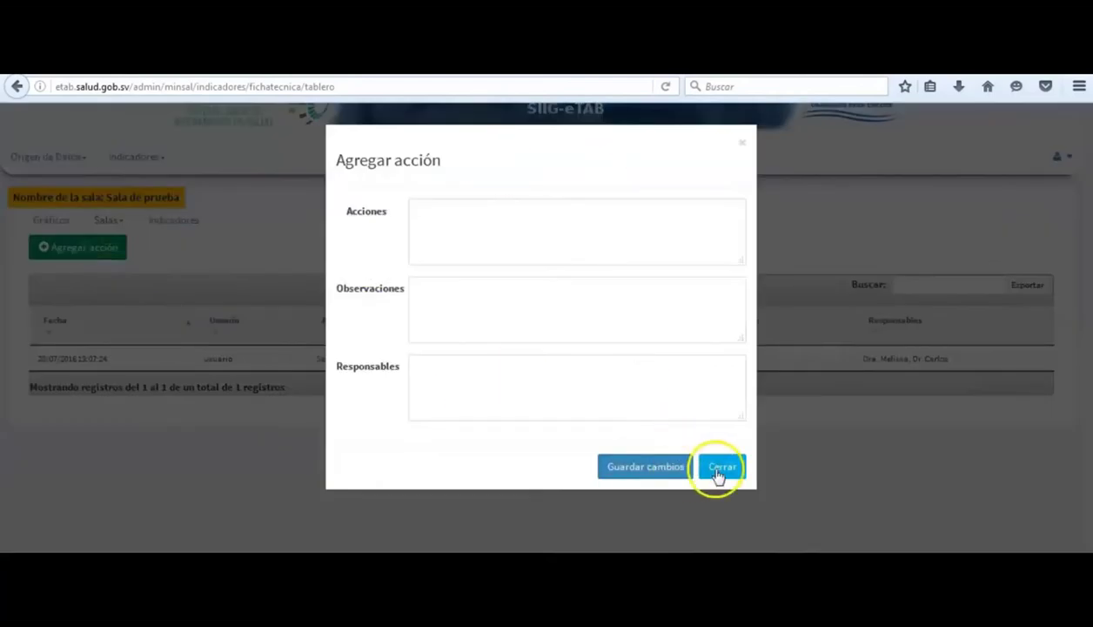
left_click(514, 235)
type("Se")
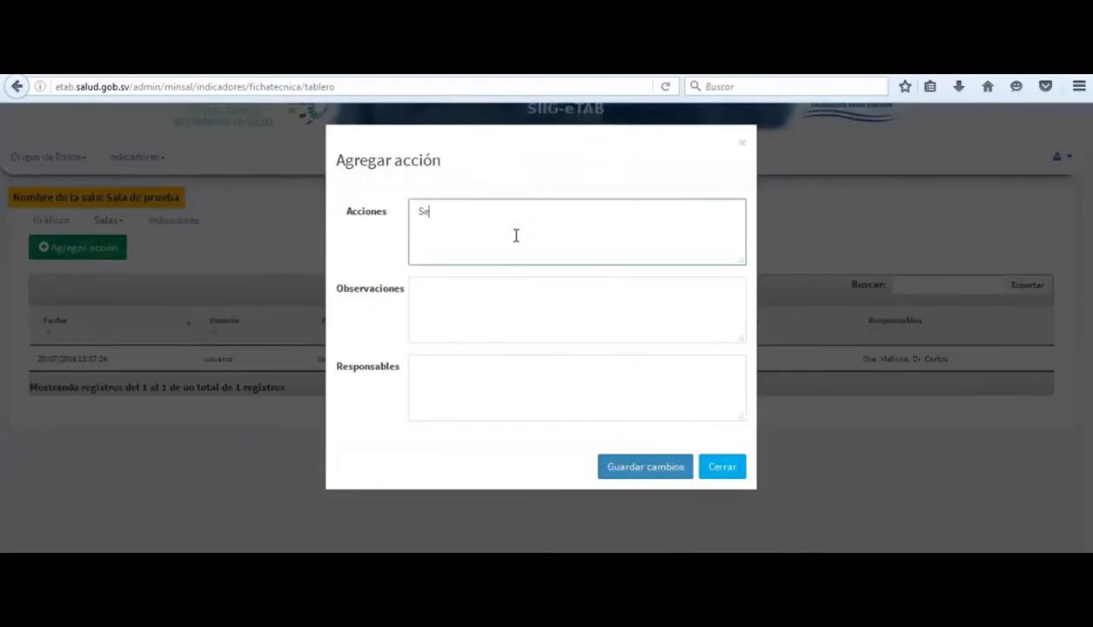
type("gundo acuerdo tomado en la reuni")
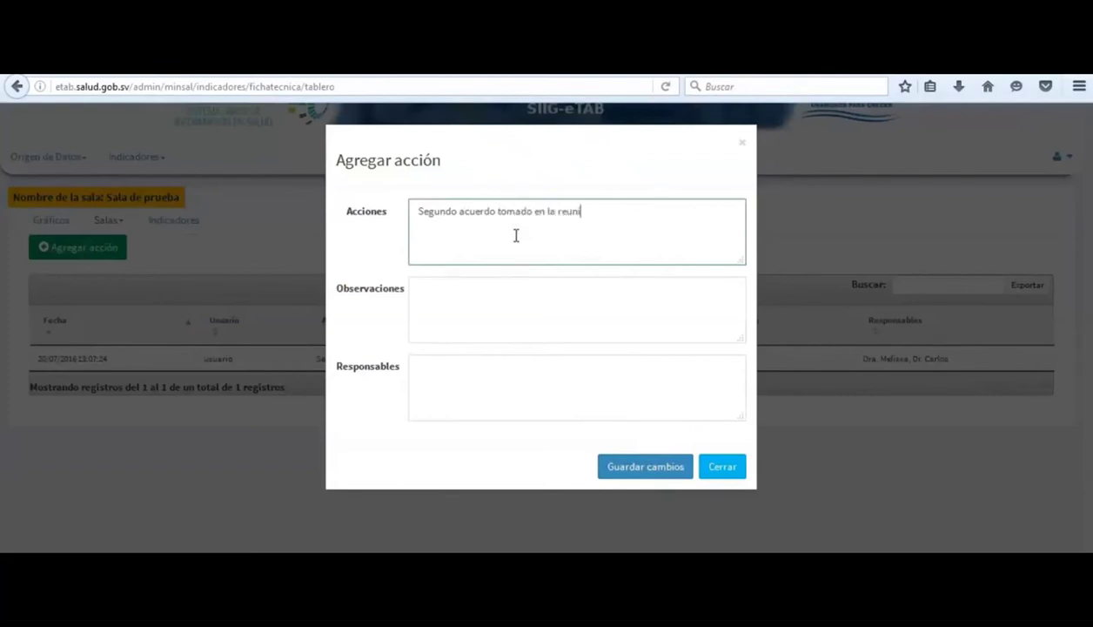
left_click(454, 305)
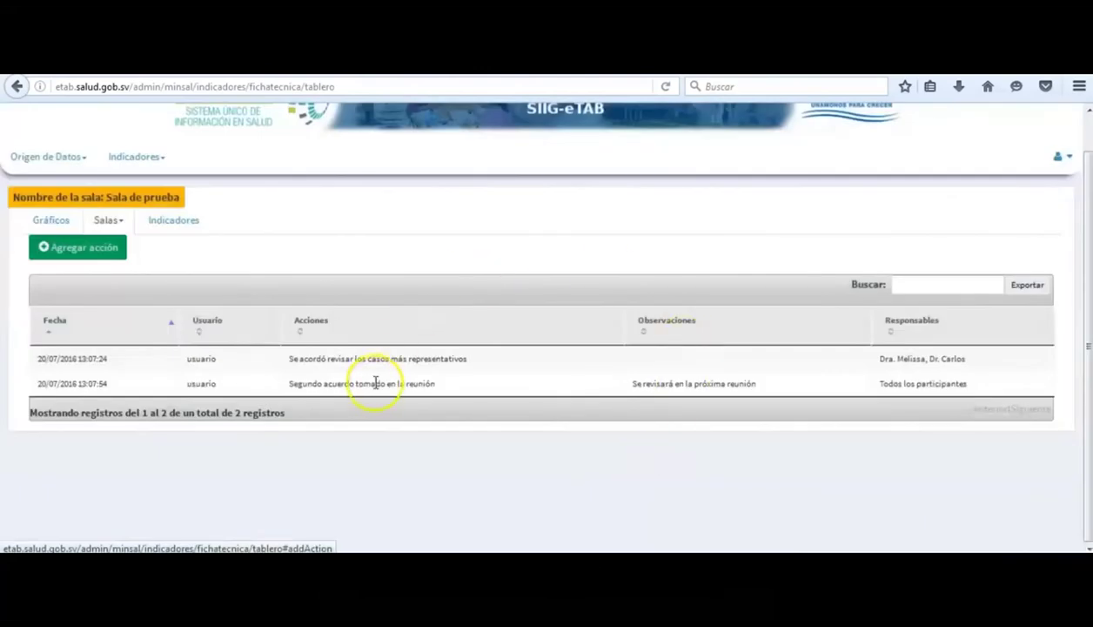
Step: Stop the video, close the VLC player and return to the Semana 3 slides in Google Slides
mouse_move(561, 550)
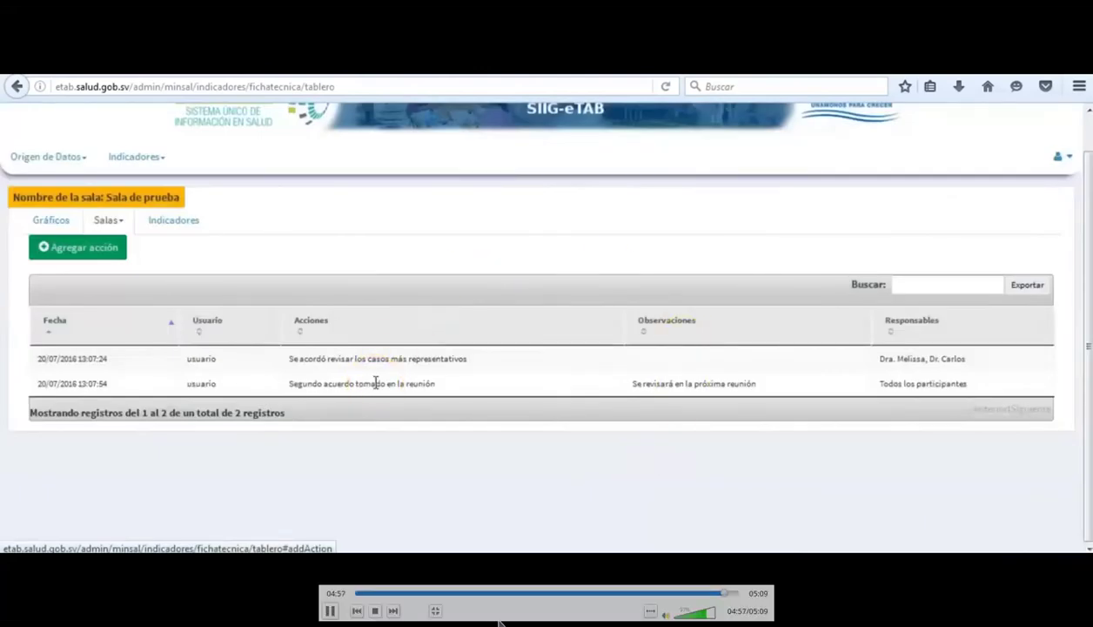
left_click(374, 612)
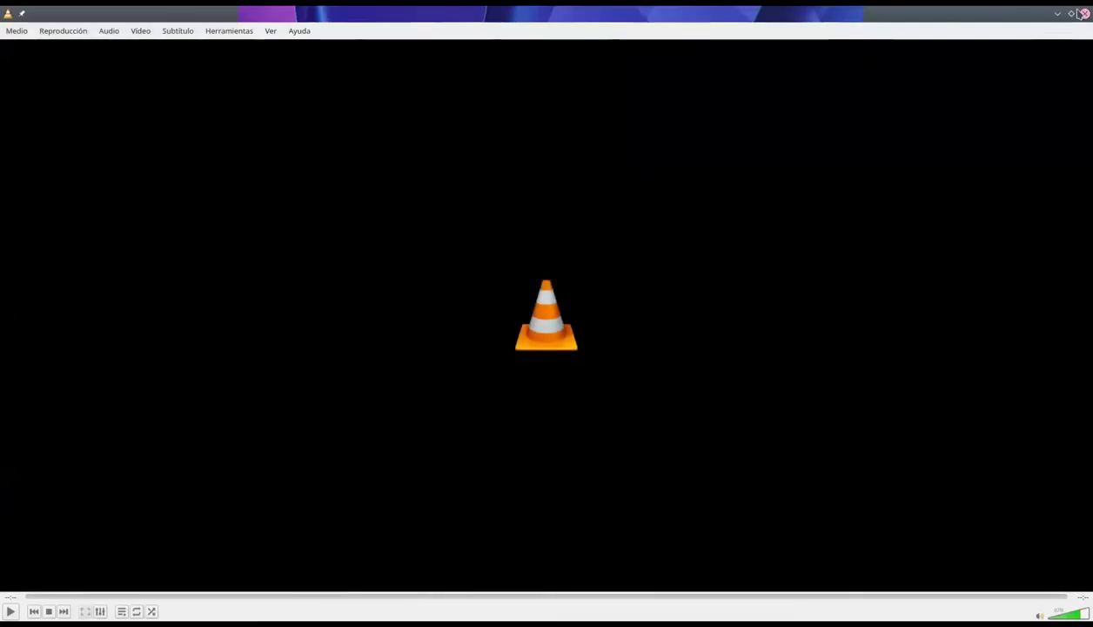
left_click(1080, 17)
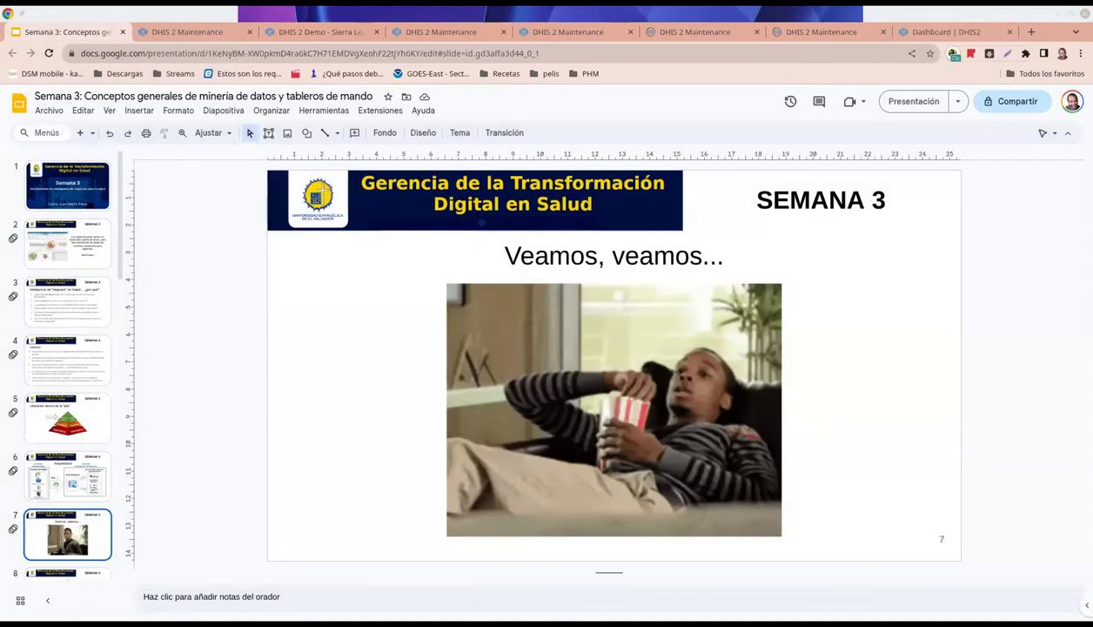
scroll(85, 413, "down", 3)
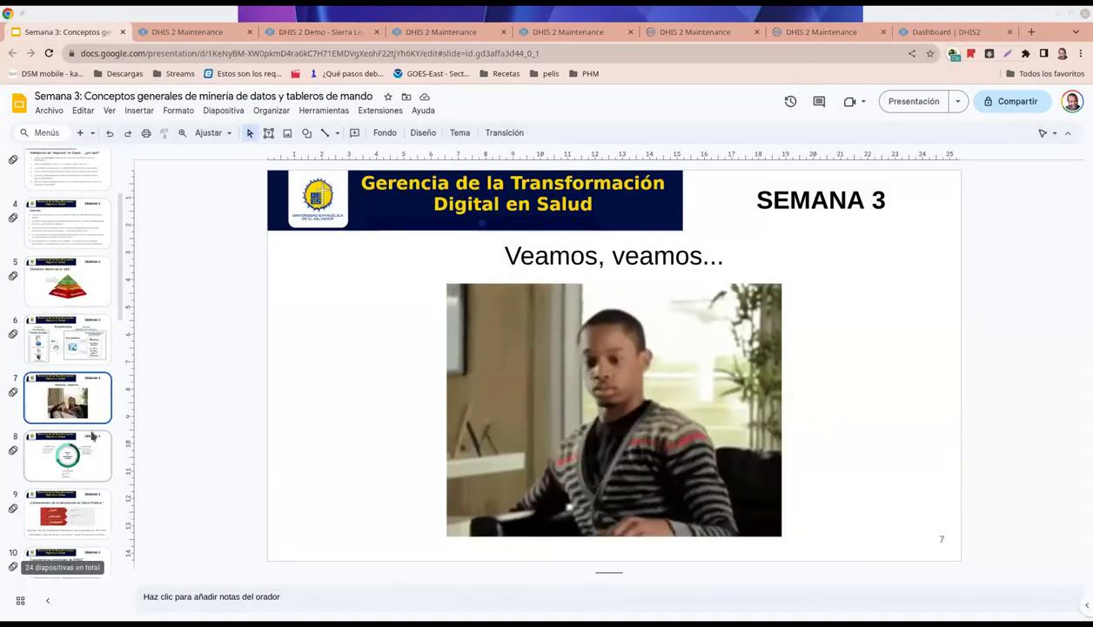
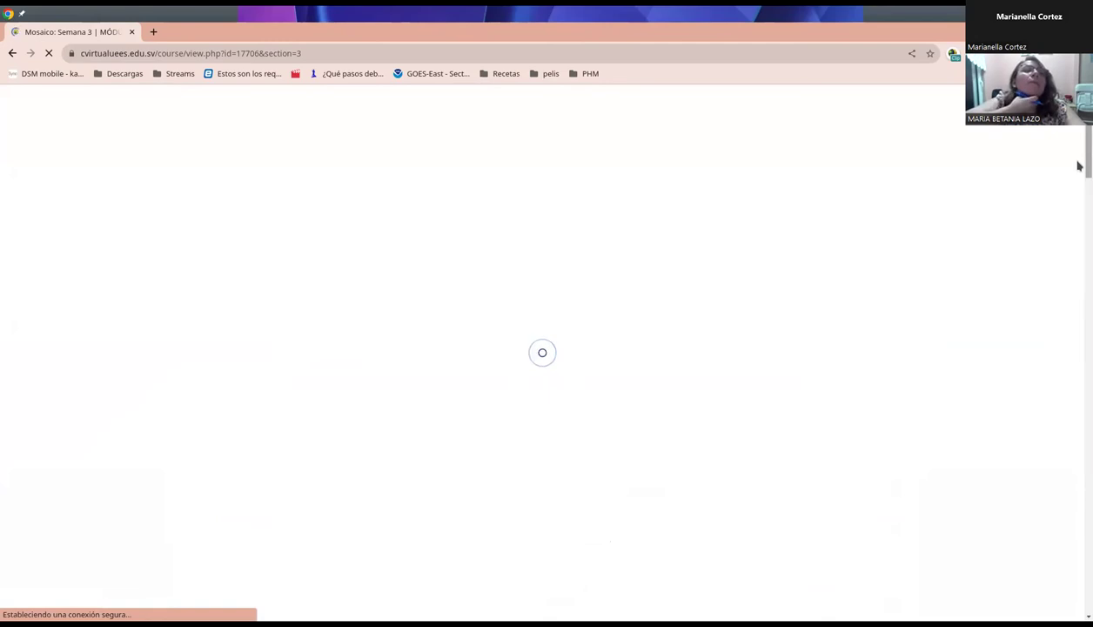
Step: Examine the Semana 3 course page for the DHIS2 platform access and the individual Tarea 3 assignment PDFs
scroll(1078, 360, "down", 10)
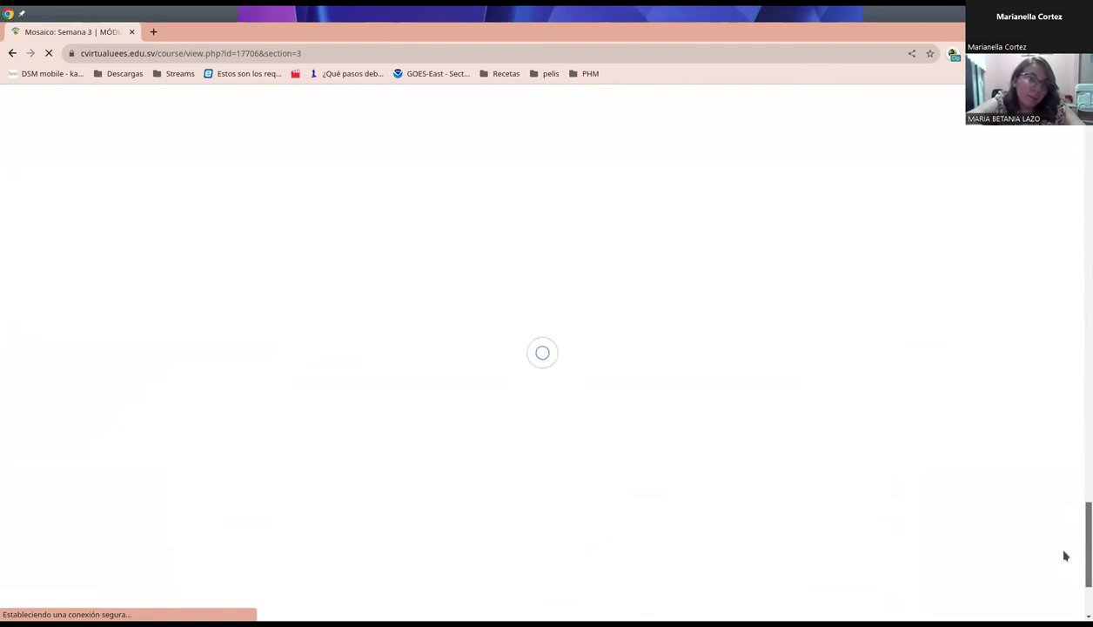
scroll(1058, 531, "up", 2)
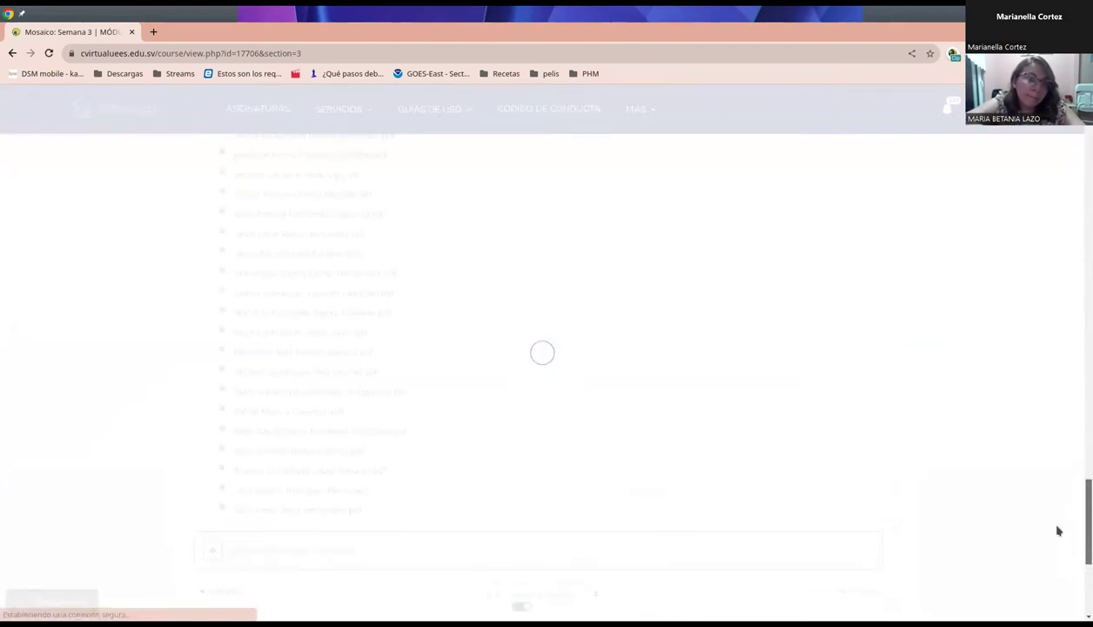
scroll(1062, 496, "up", 5)
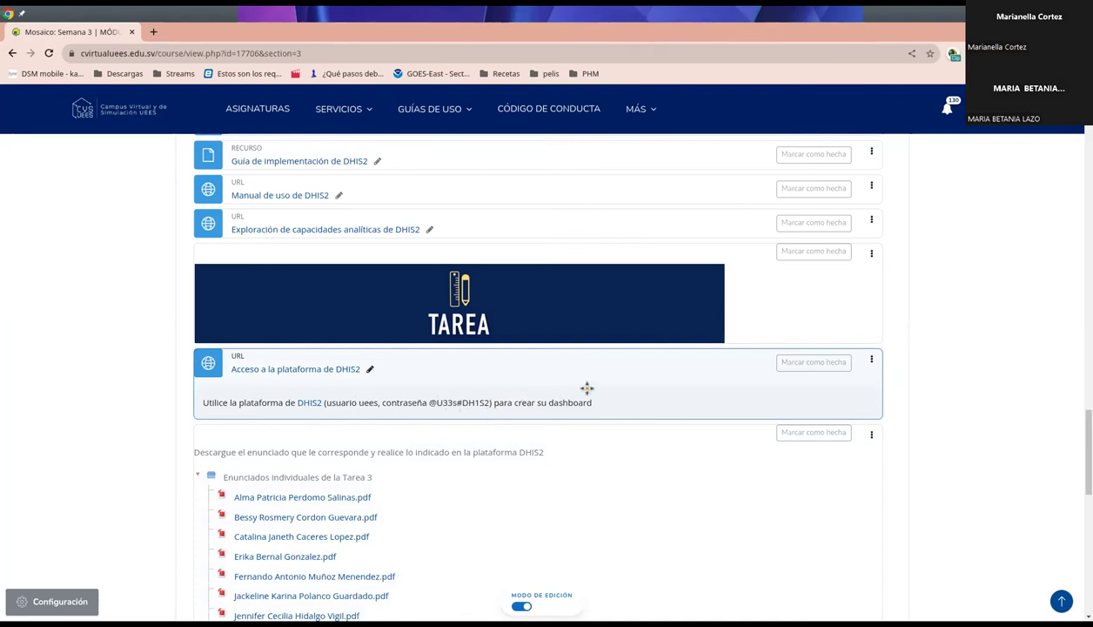
scroll(602, 408, "down", 2)
scroll(523, 328, "down", 1)
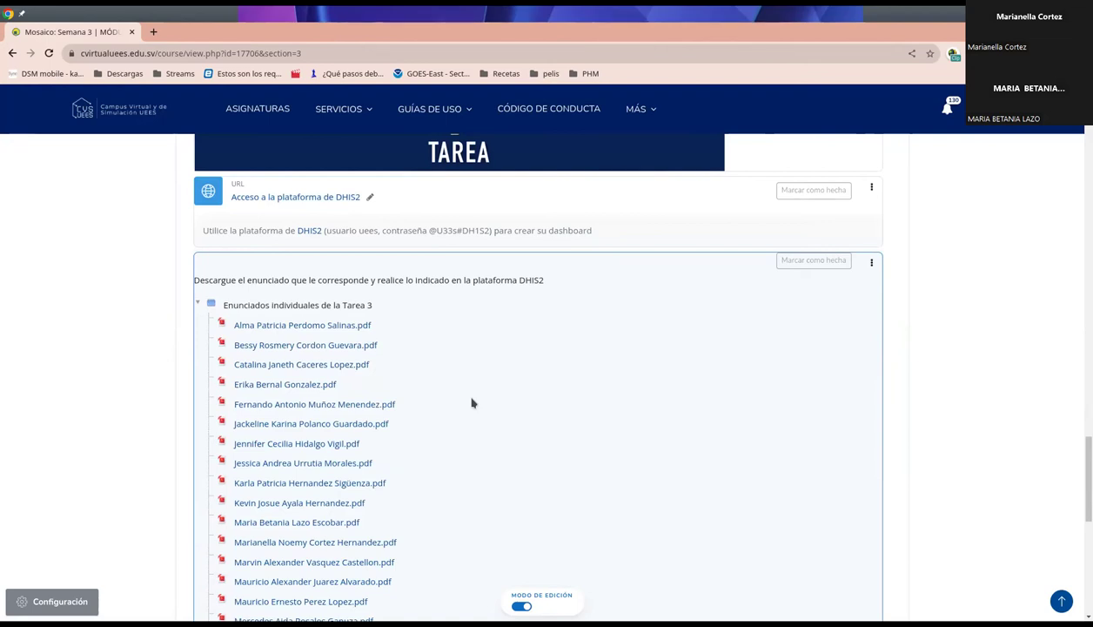
scroll(424, 465, "down", 7)
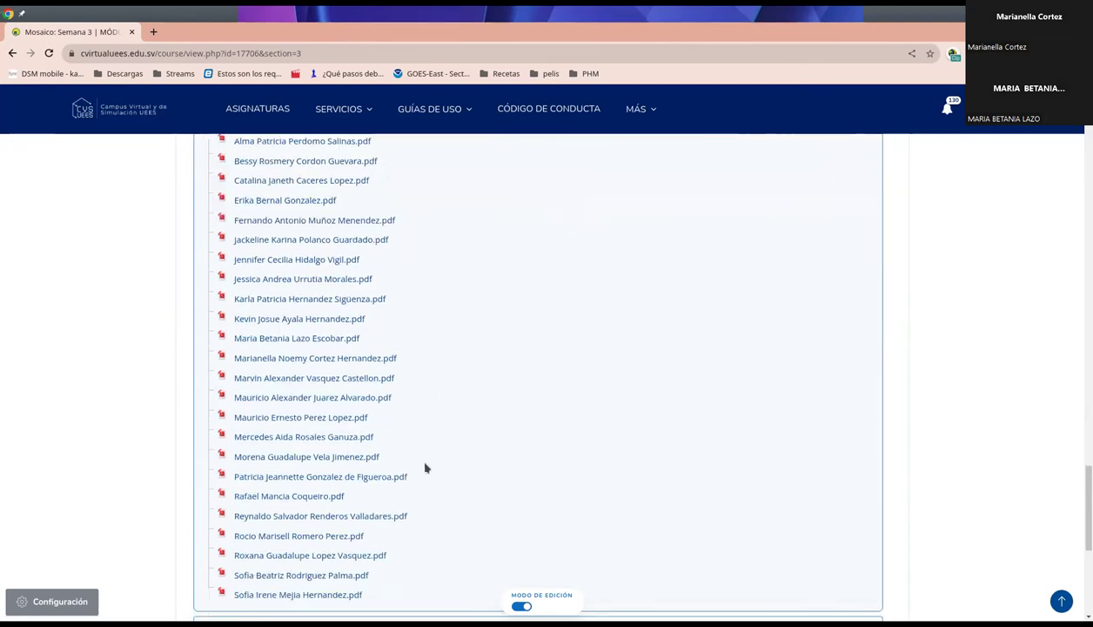
scroll(417, 307, "up", 2)
scroll(416, 307, "up", 1)
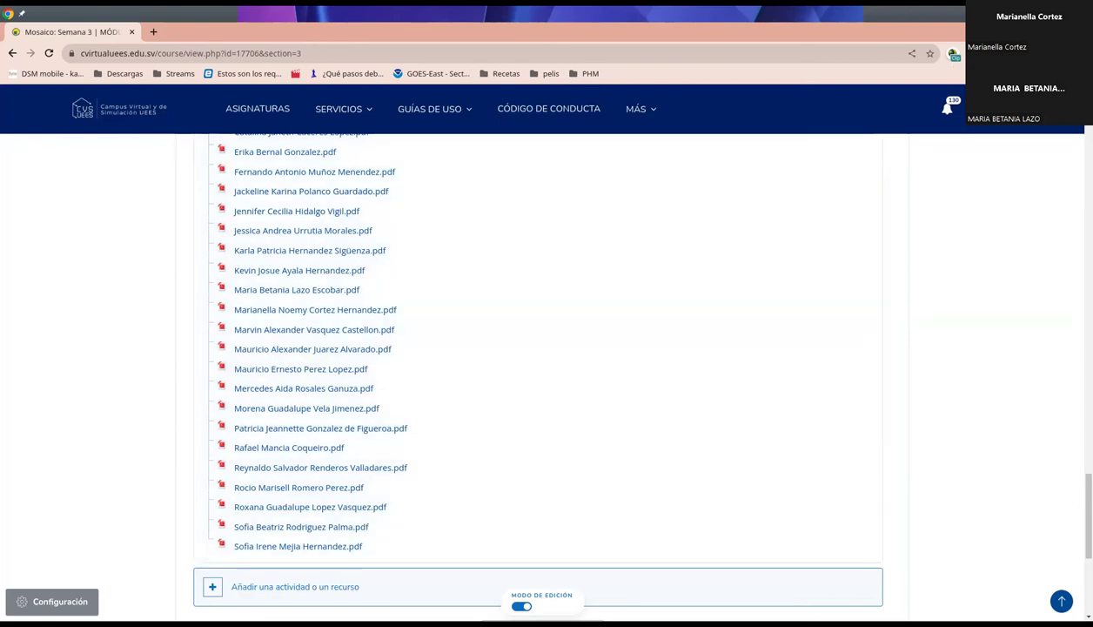
Step: Switch to the DHIS2 login page and sign in as uees with the account password
key("alt+Tab")
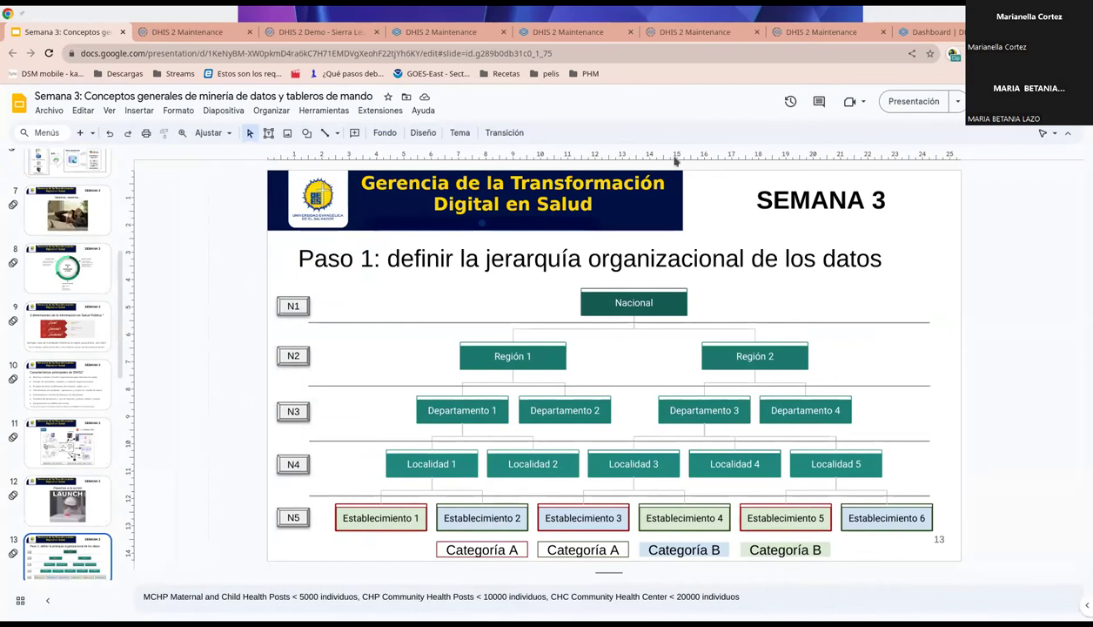
left_click(153, 38)
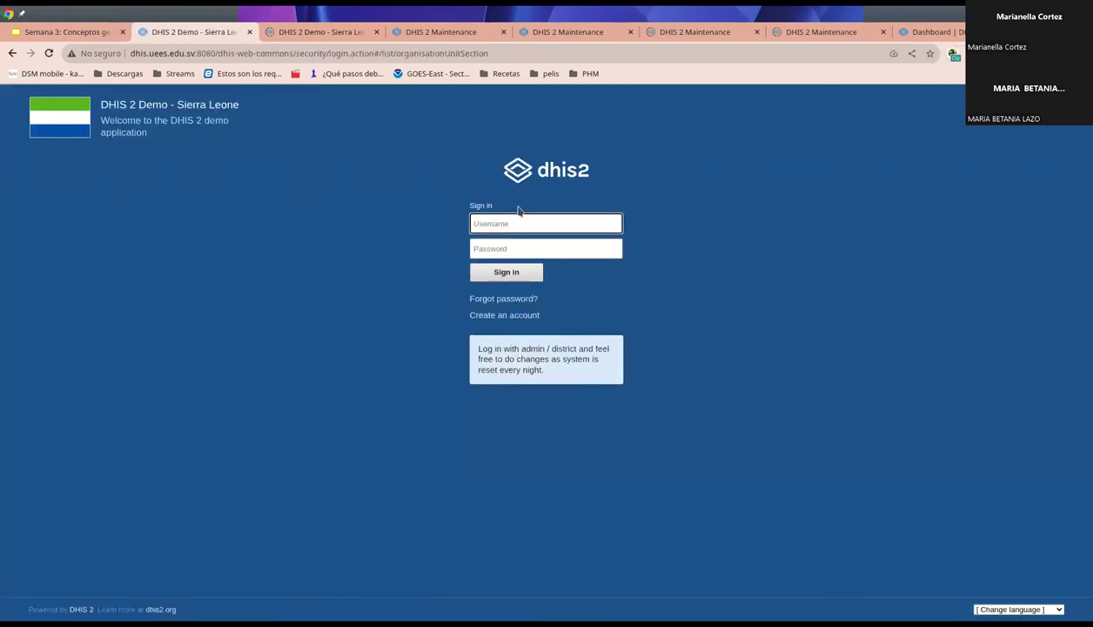
left_click(508, 226)
left_click(542, 250)
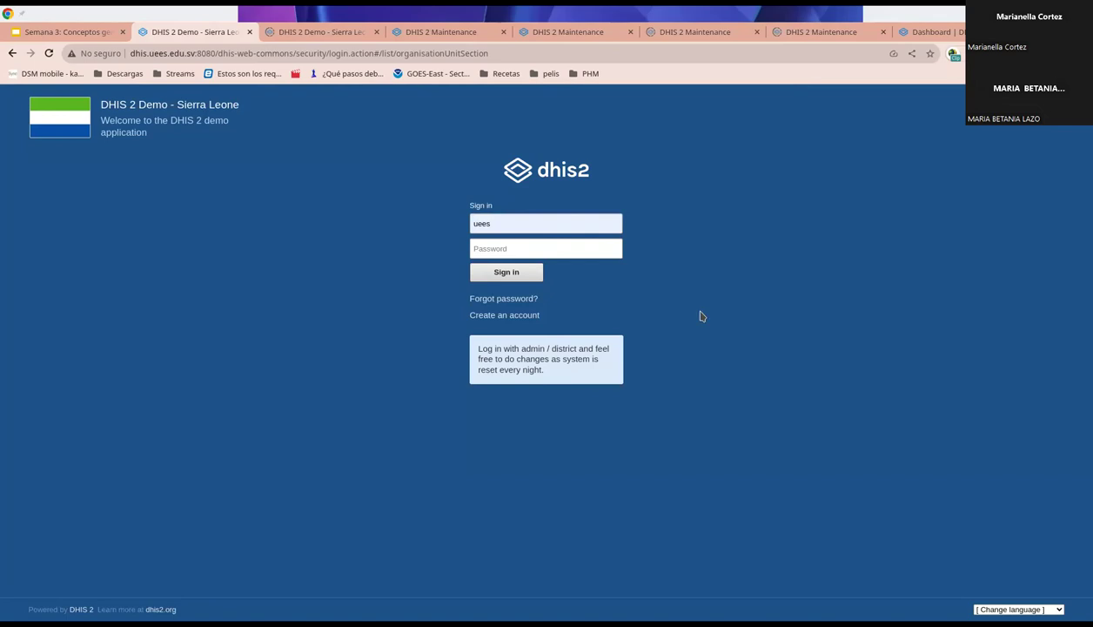
left_click(500, 247)
key("ctrl+v")
left_click(507, 277)
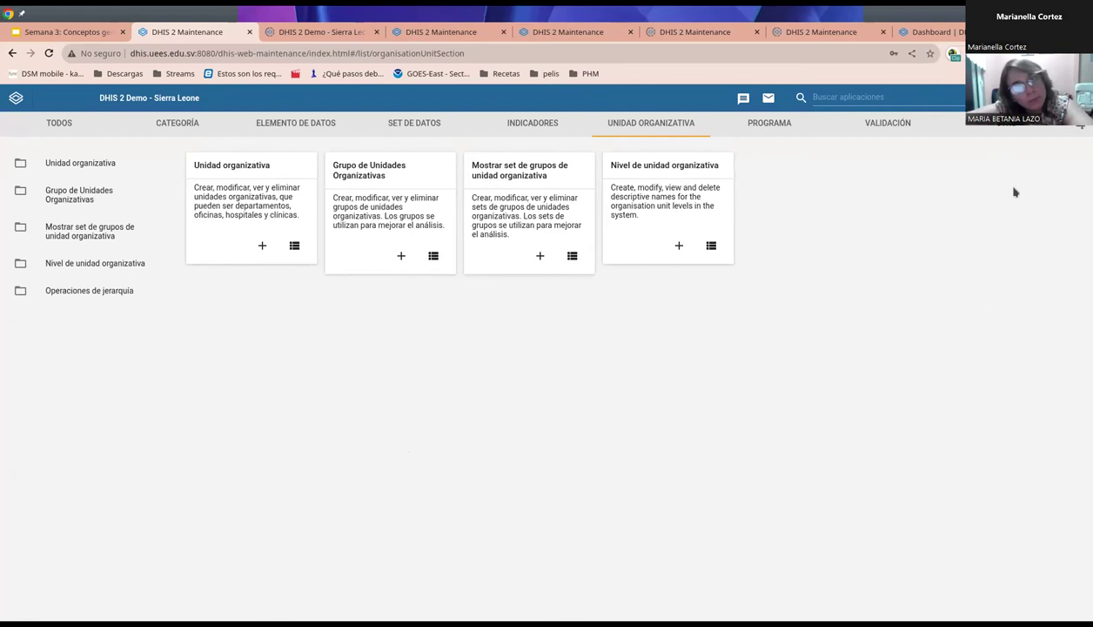
Step: Browse the available DHIS2 applications down to the maintenance apps and close the list
left_click(861, 96)
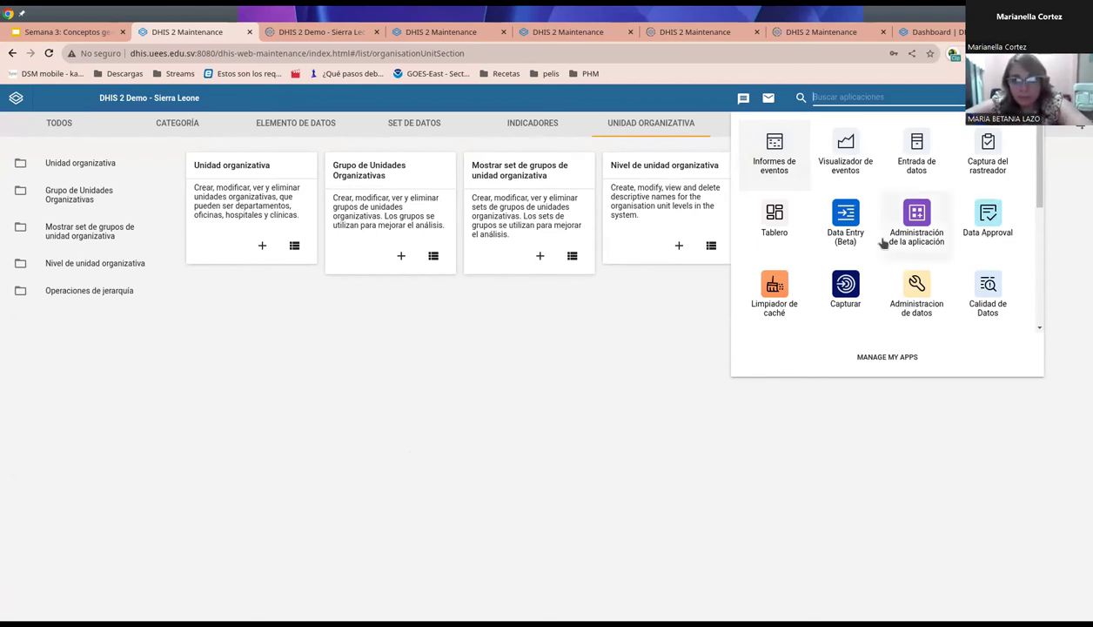
scroll(871, 231, "down", 2)
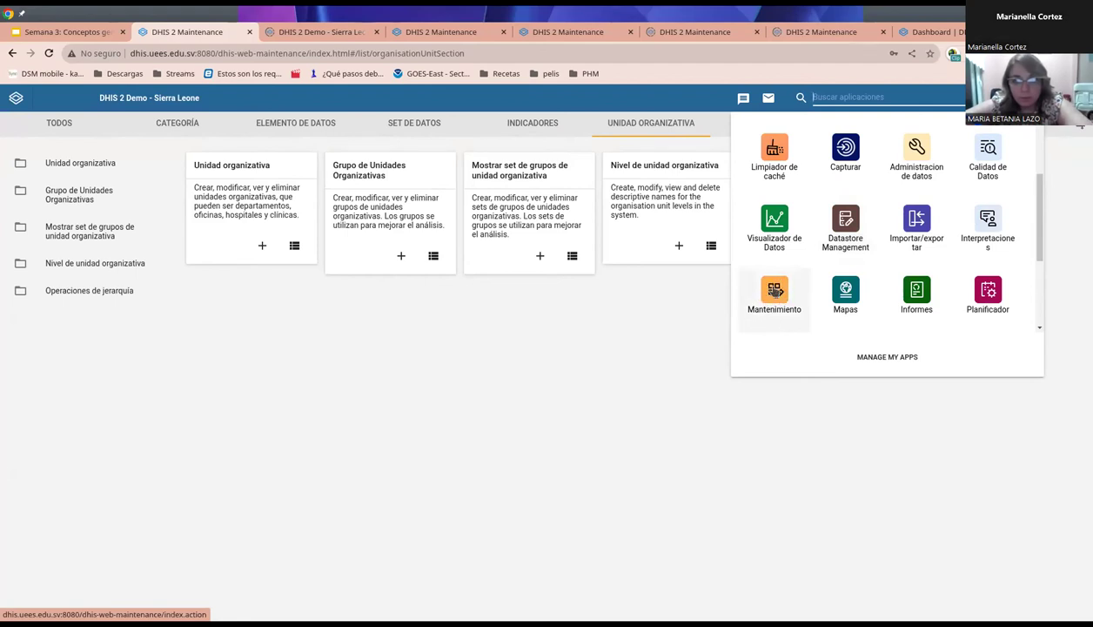
left_click(217, 442)
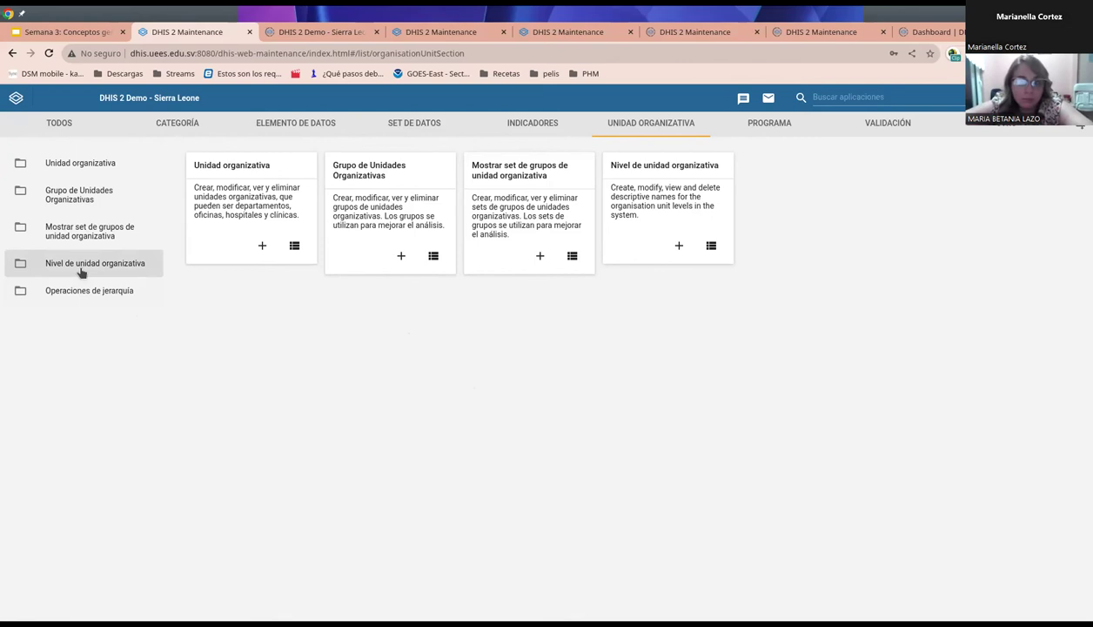
Step: Review the full list of organisation units and the names of the organisation unit levels
left_click(75, 163)
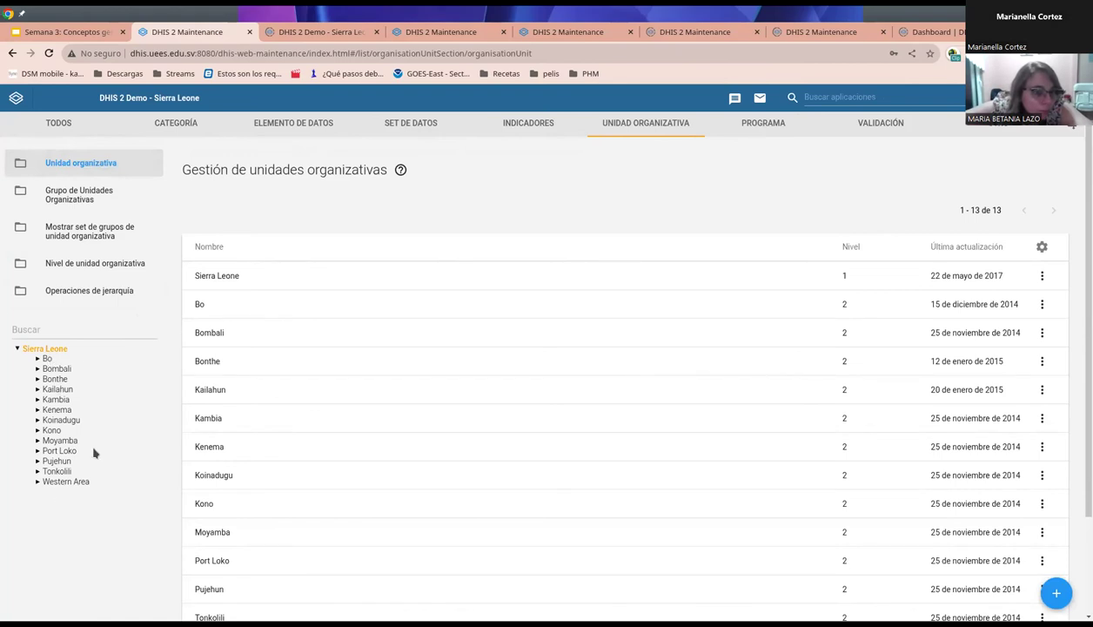
scroll(544, 279, "down", 3)
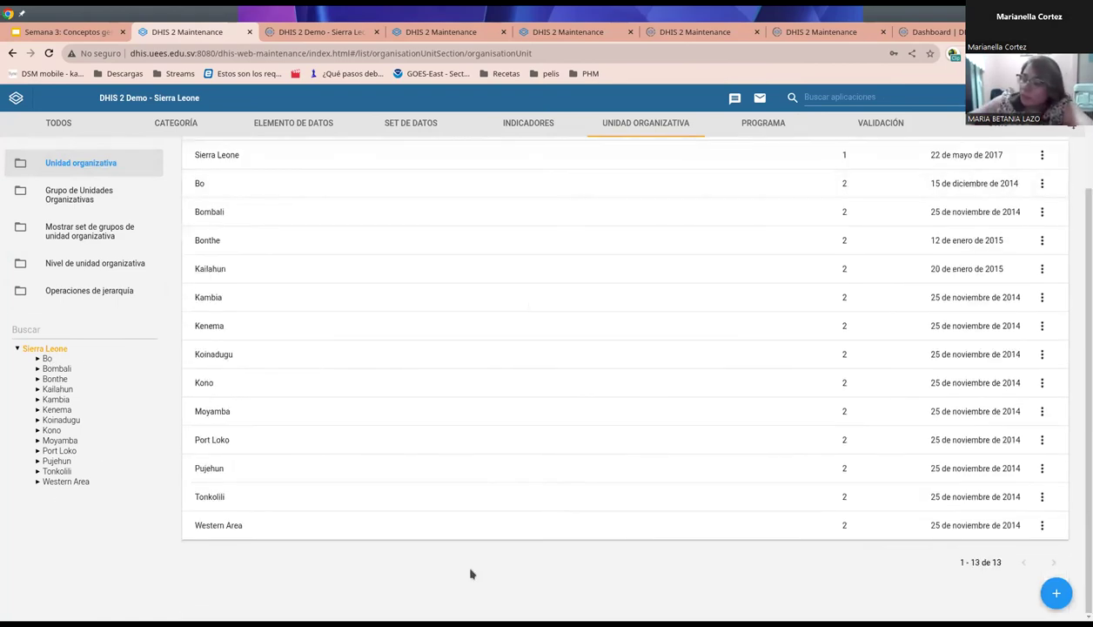
scroll(334, 359, "up", 3)
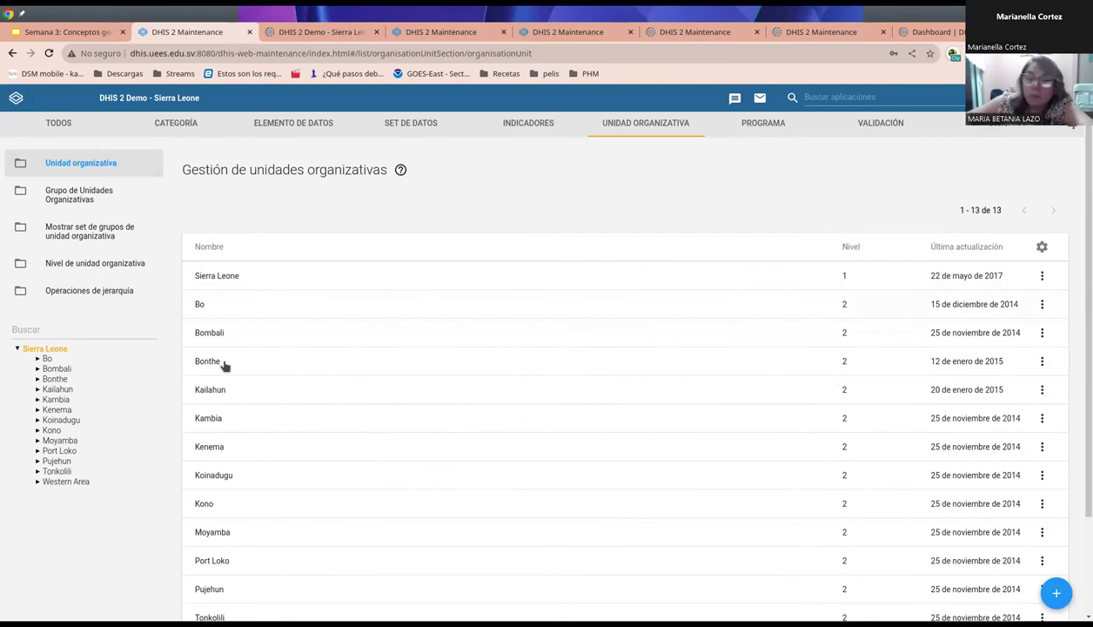
left_click(87, 265)
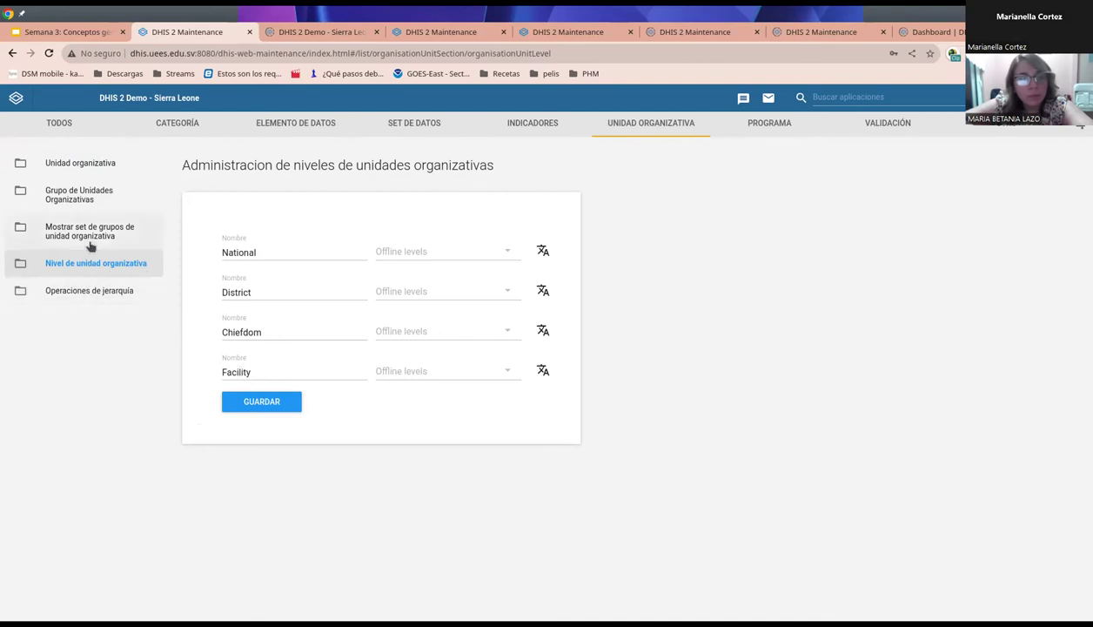
Step: Return to the organisation units and expand Bo and its chiefdom Badjia in the hierarchy tree
left_click(76, 164)
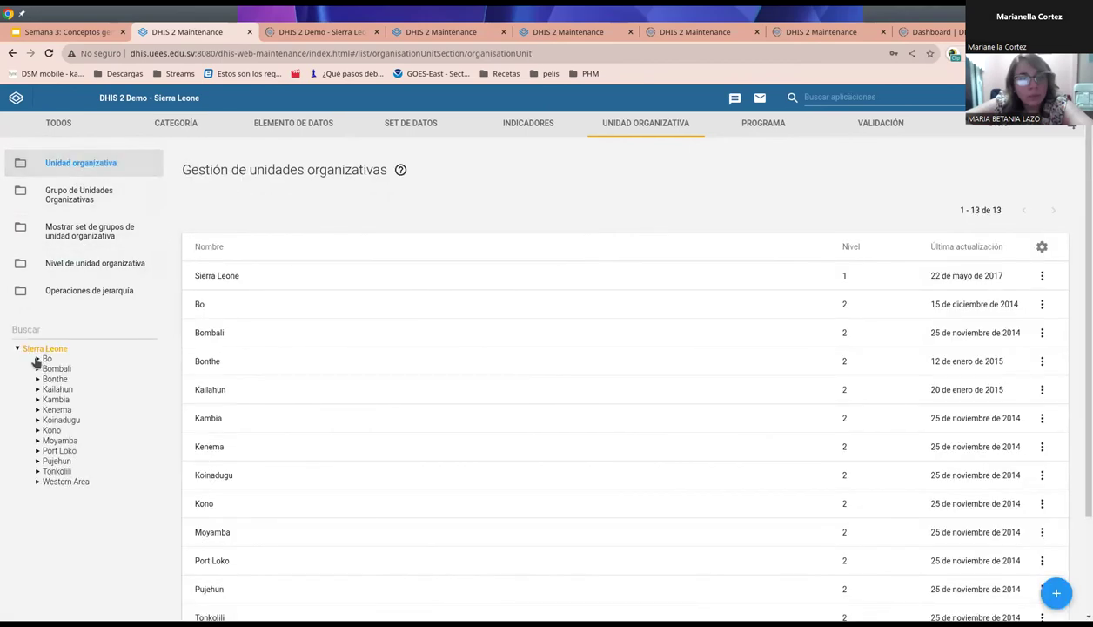
left_click(38, 359)
left_click(57, 369)
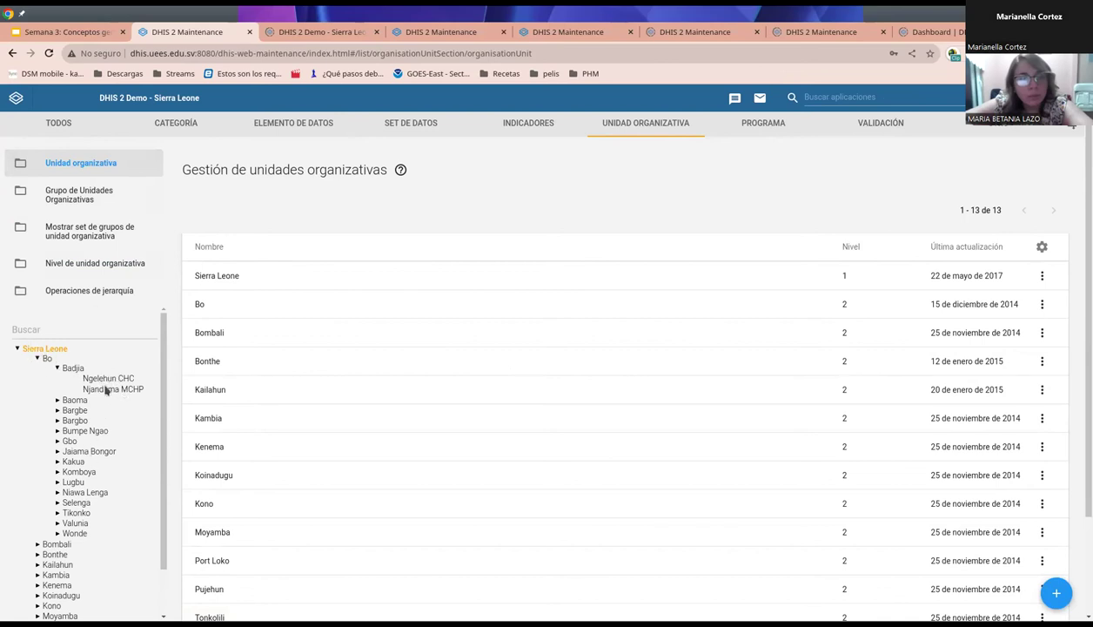
Step: Review the organisation unit groups and inspect the Location Rural/Urban group set
left_click(84, 203)
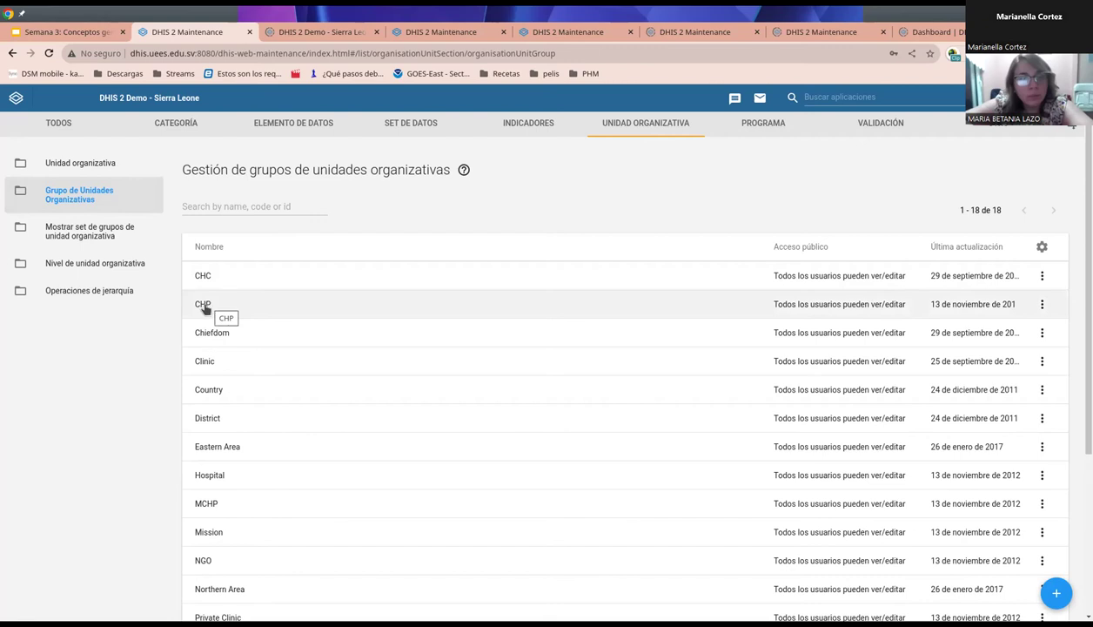
scroll(331, 381, "down", 3)
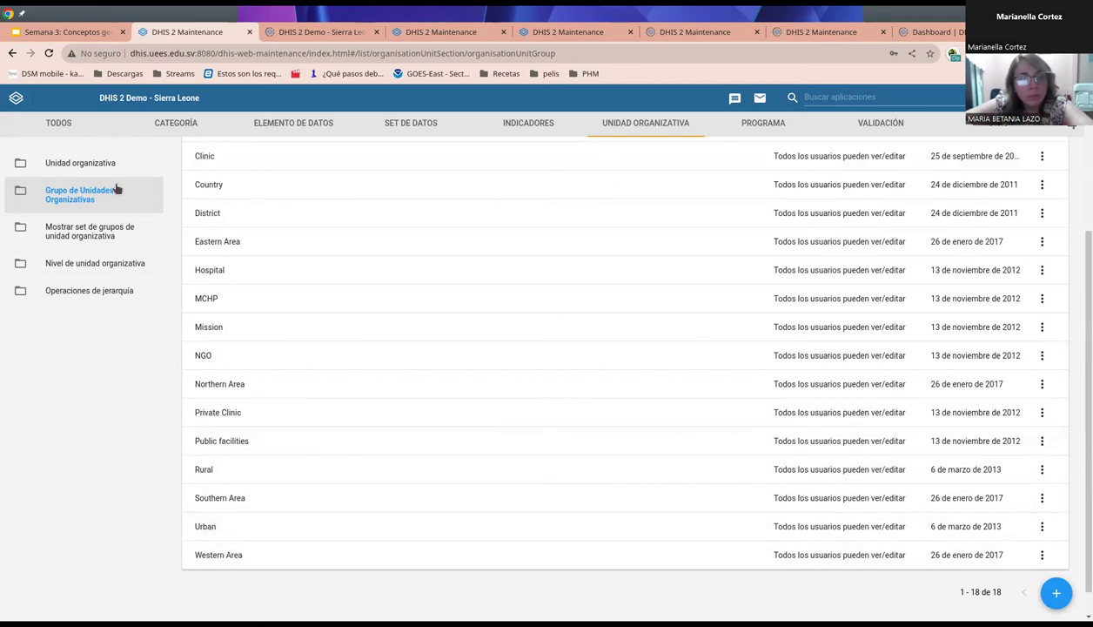
left_click(99, 240)
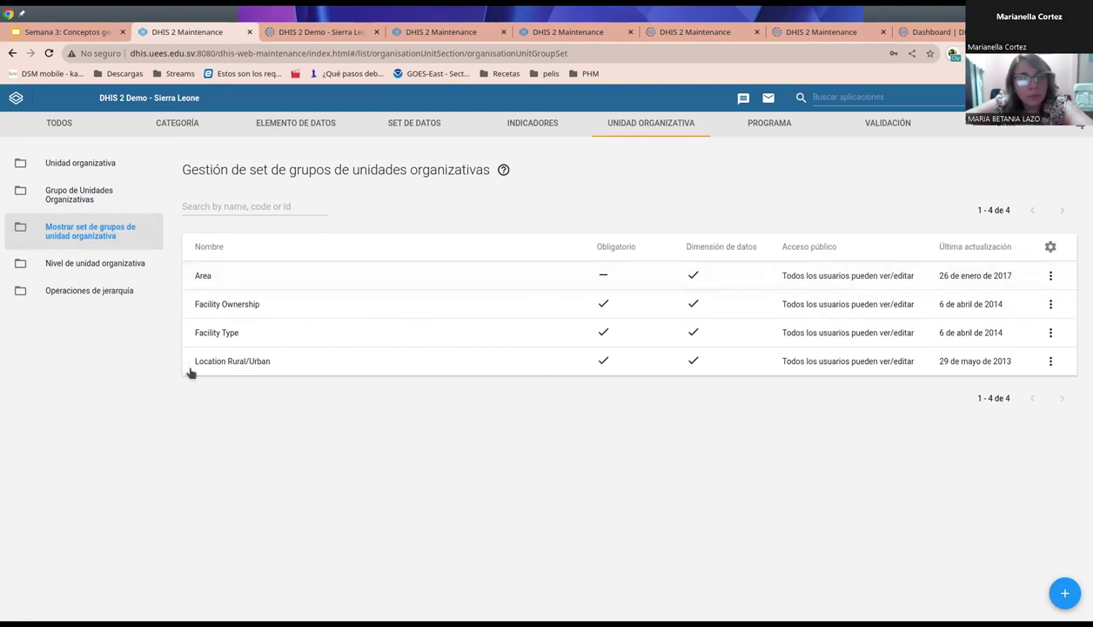
left_click(219, 368)
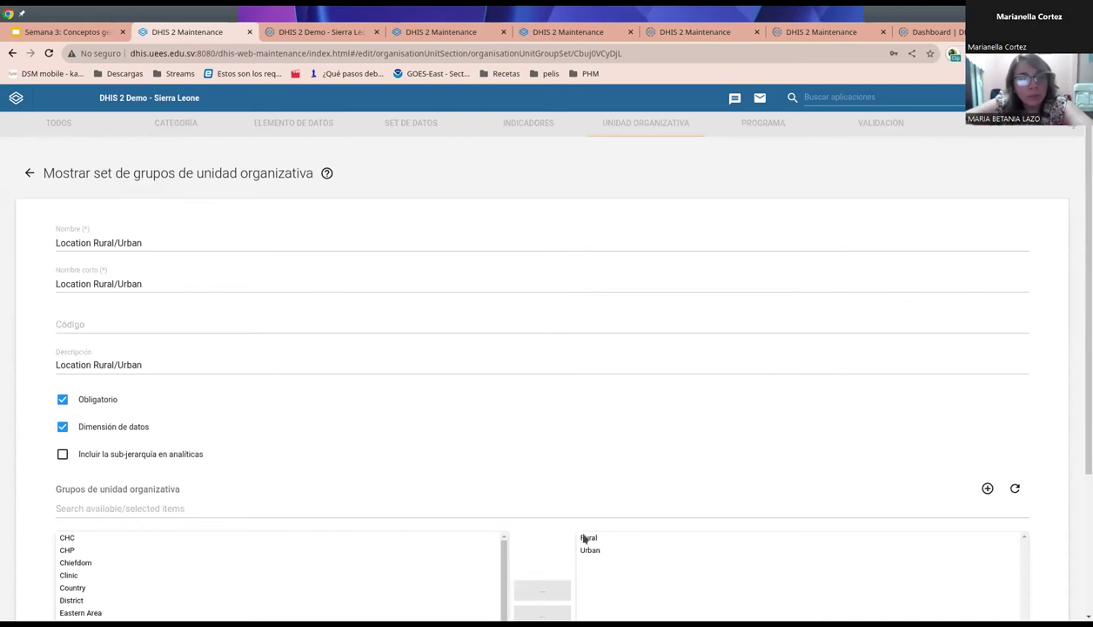
left_click(31, 175)
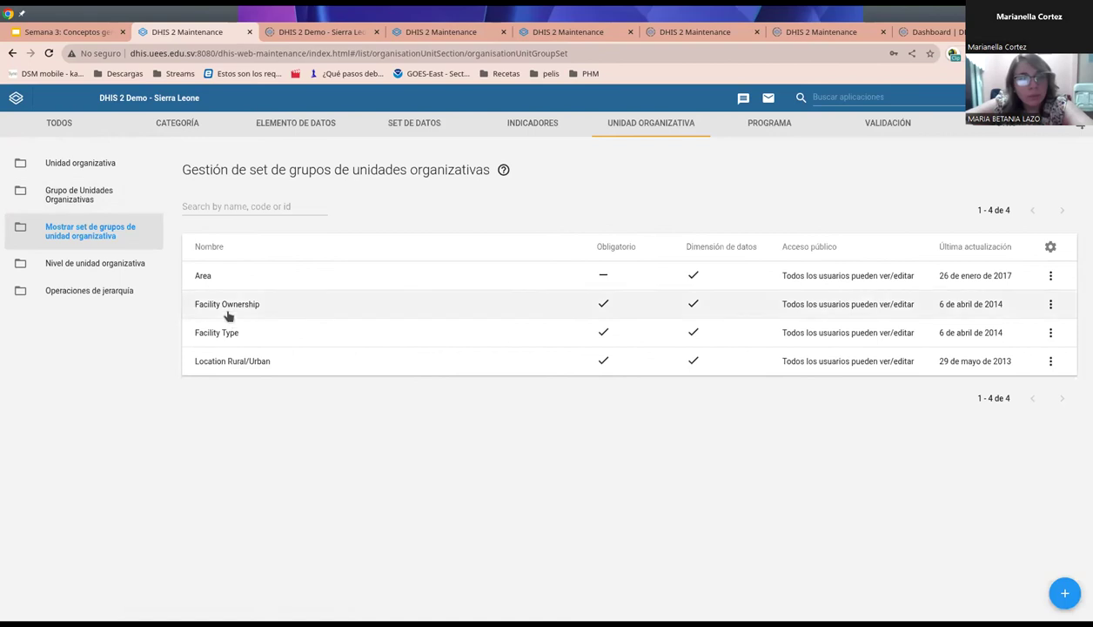
Step: Inspect the groups assigned to the Facility Ownership and Area group sets and return to the group set list
left_click(227, 304)
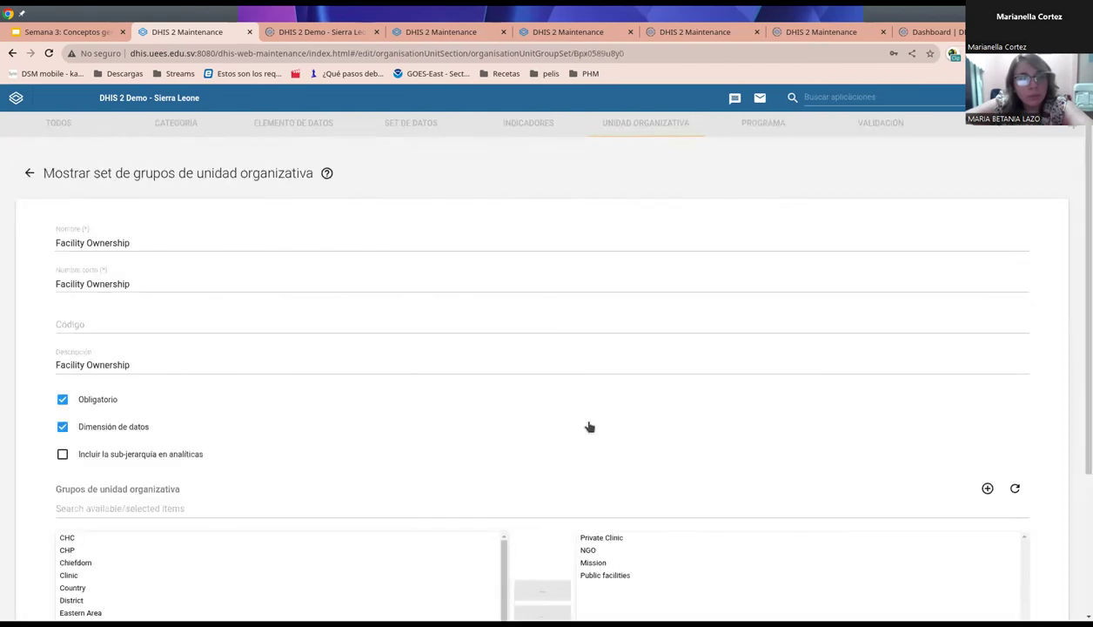
scroll(592, 428, "down", 2)
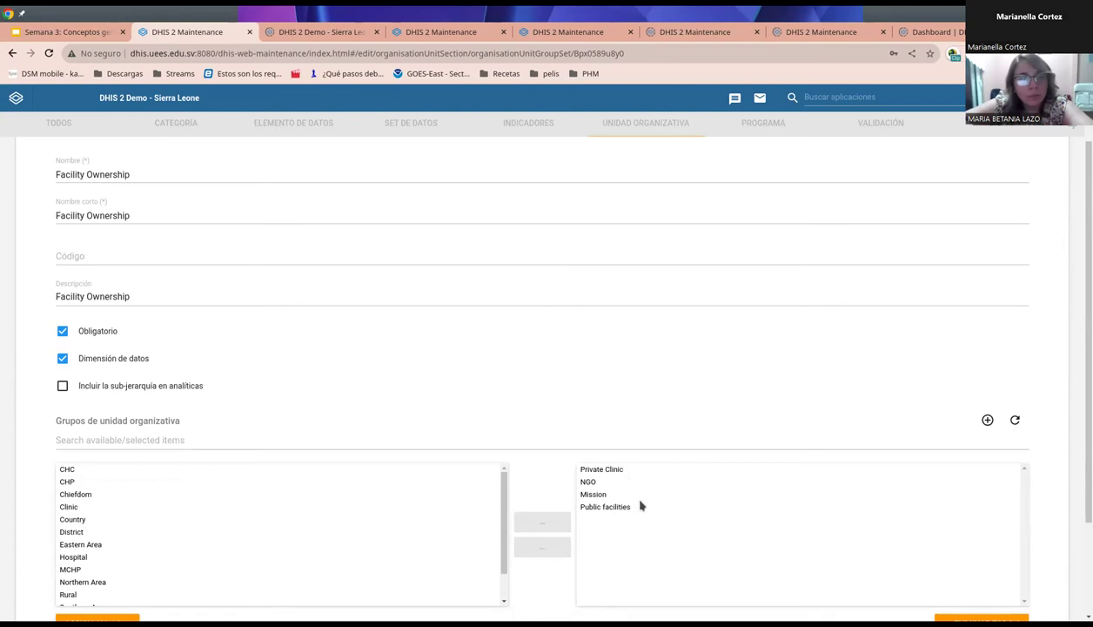
left_click(13, 53)
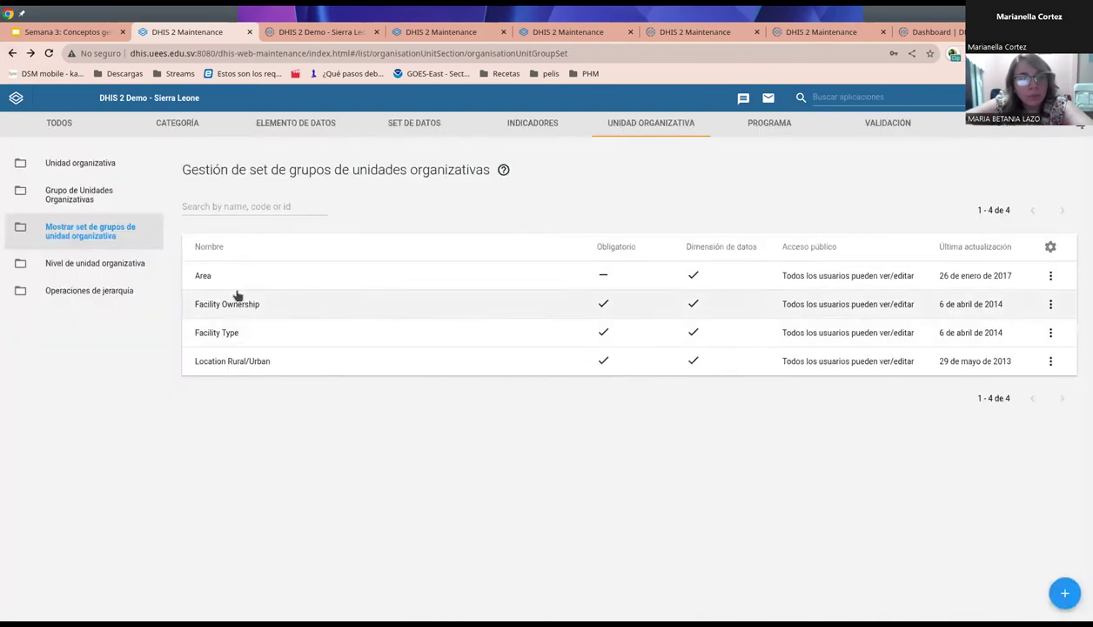
left_click(206, 278)
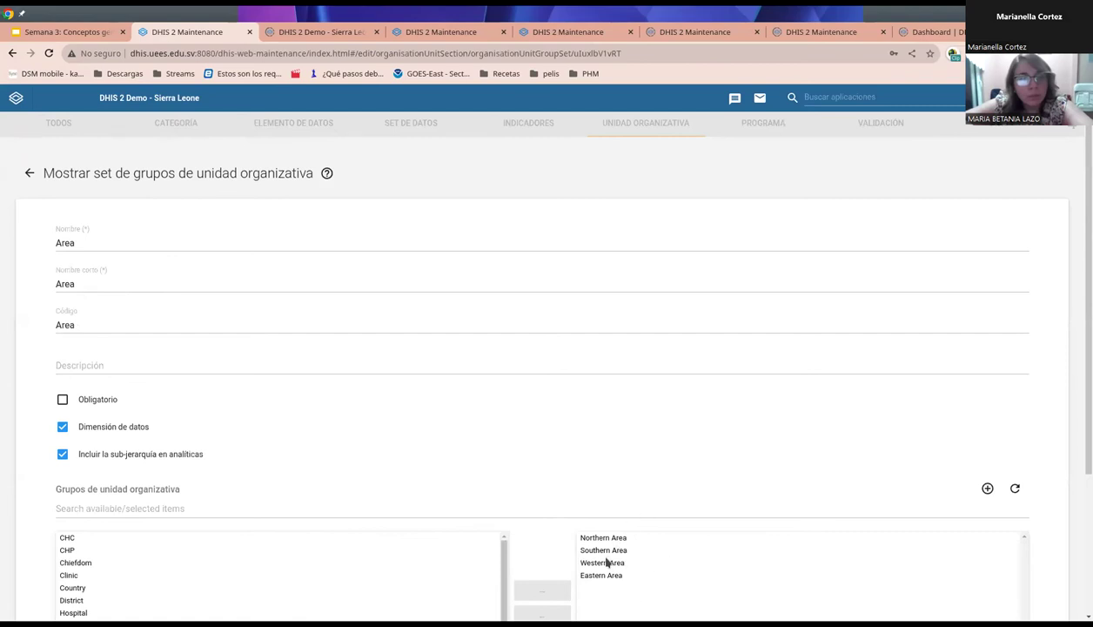
scroll(607, 487, "down", 3)
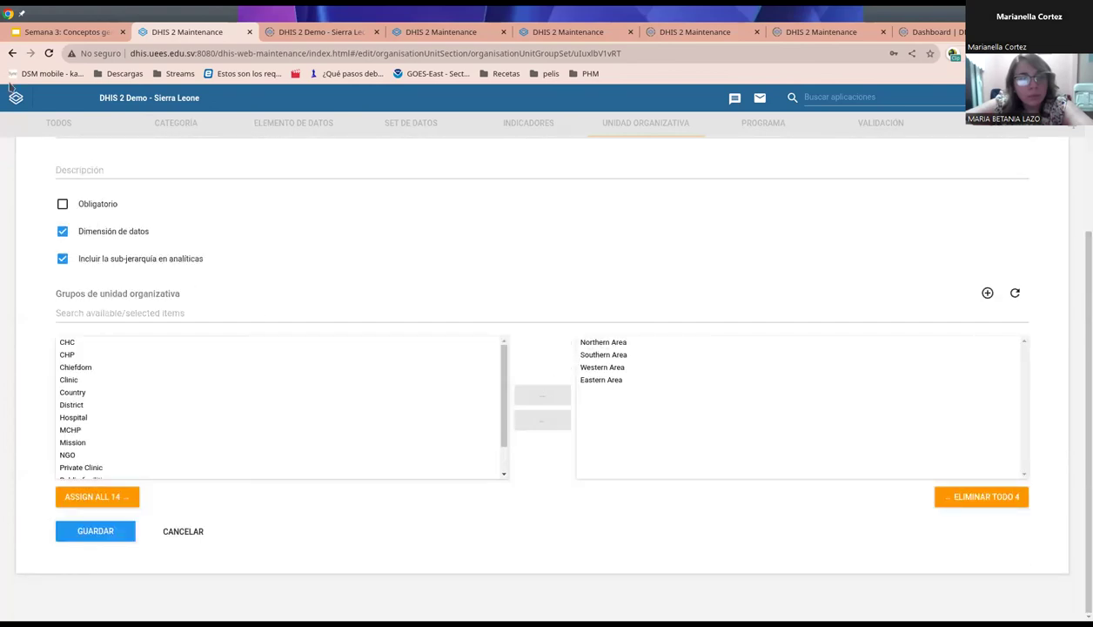
left_click(12, 53)
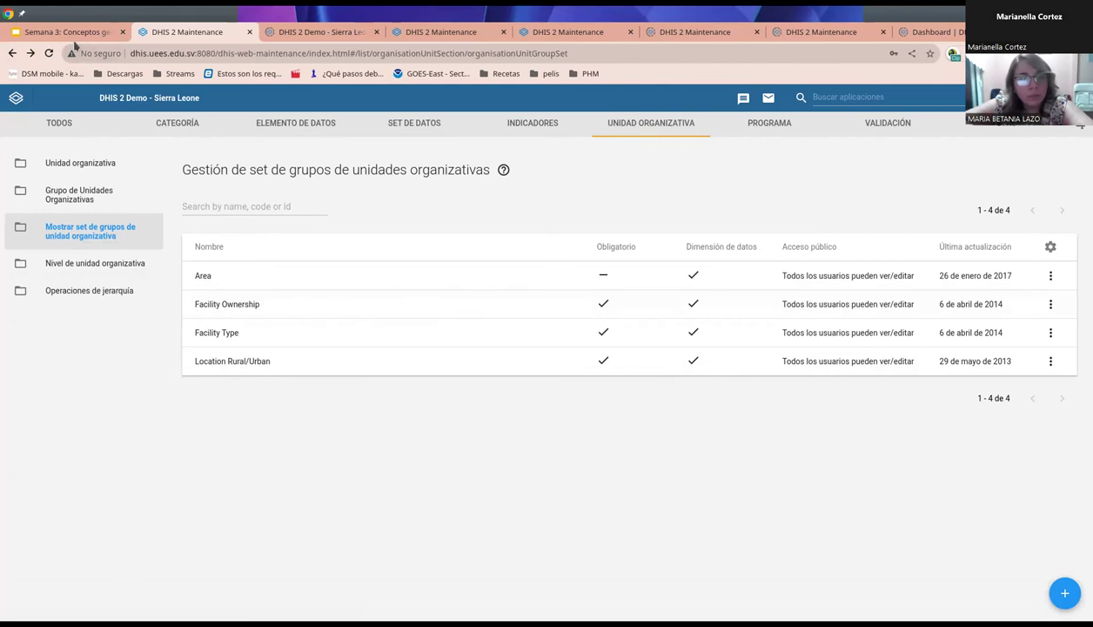
Step: Return to the Semana 3 slides, present them from the current slide and advance to the Paso 2 slide
mouse_move(75, 40)
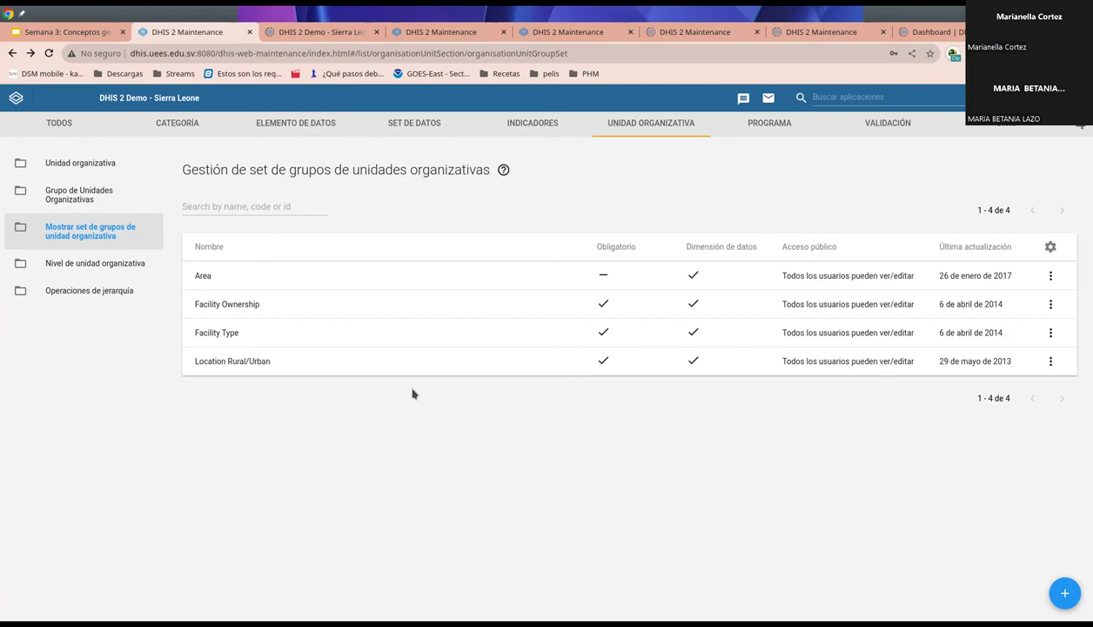
left_click(94, 33)
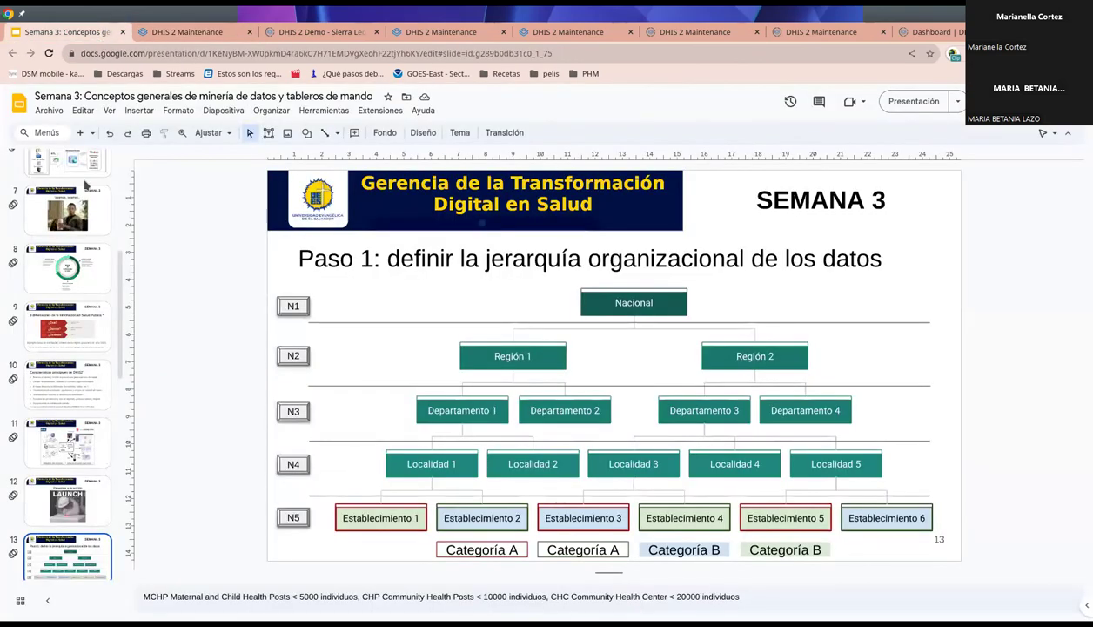
left_click(888, 101)
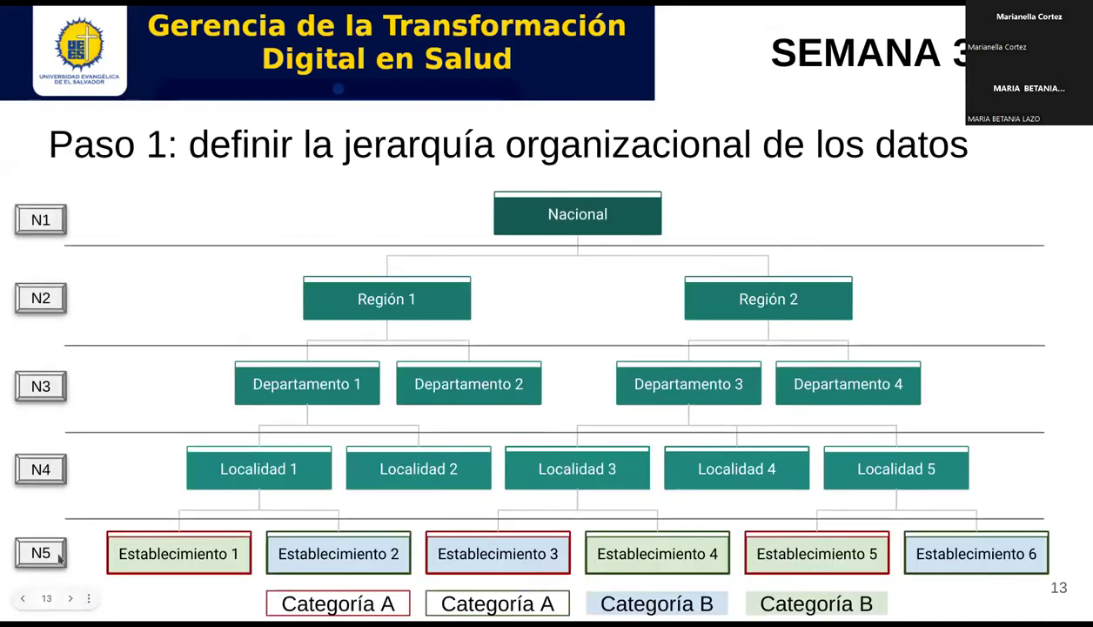
left_click(67, 557)
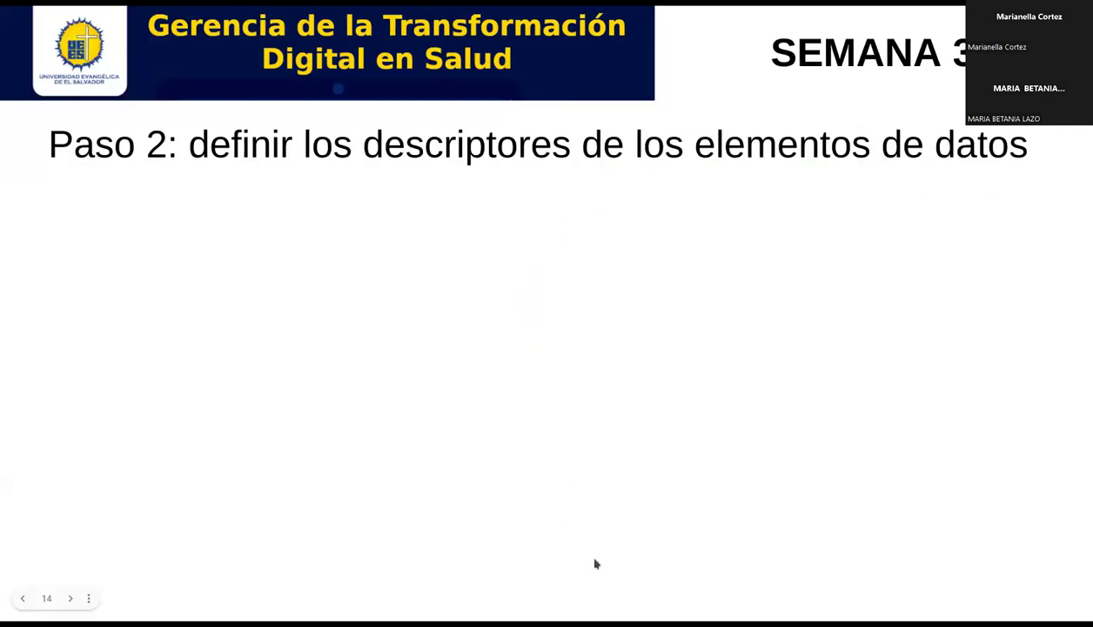
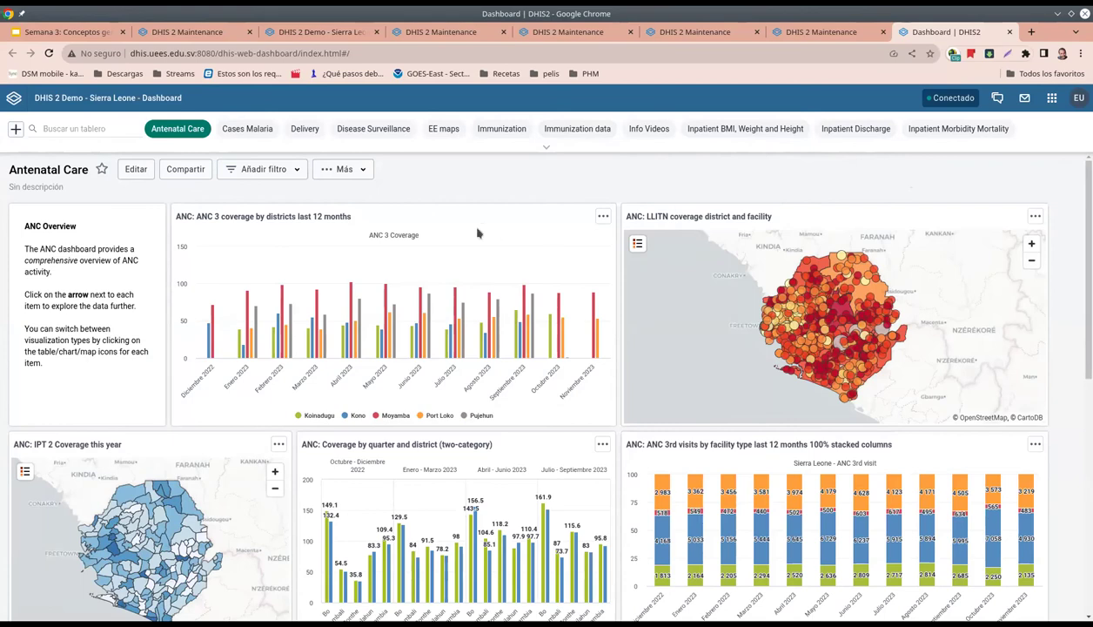
Step: Examine the charts and maps on the Antenatal Care dashboard and return to its beginning
scroll(456, 209, "down", 3)
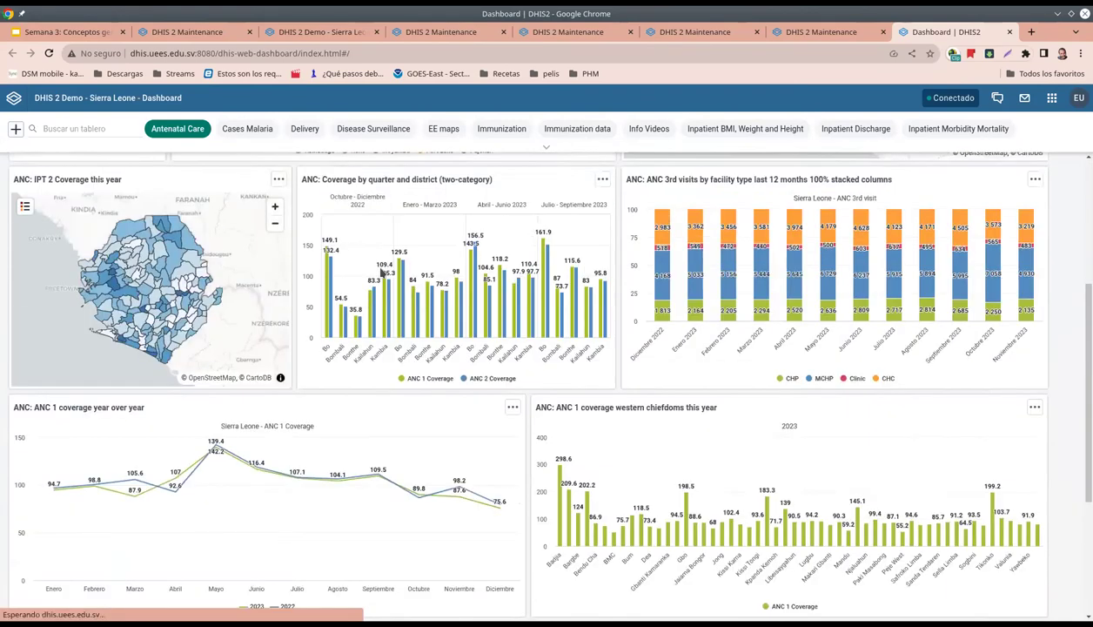
scroll(388, 275, "down", 3)
scroll(381, 261, "up", 4)
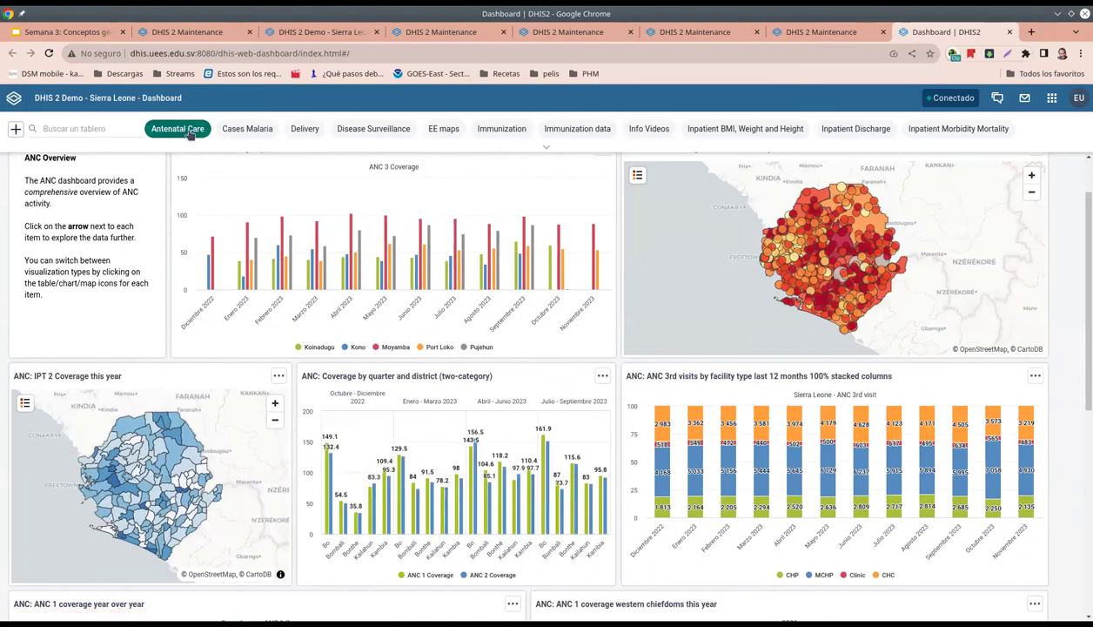
scroll(462, 445, "down", 2)
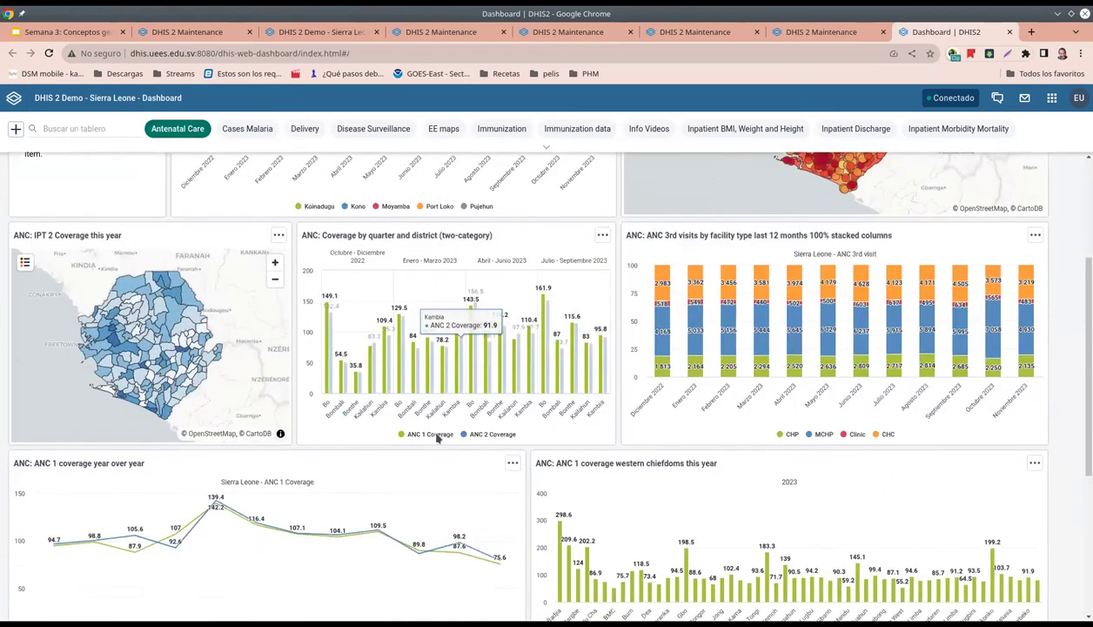
scroll(436, 440, "down", 3)
scroll(409, 438, "down", 1)
scroll(409, 435, "up", 3)
scroll(409, 435, "up", 2)
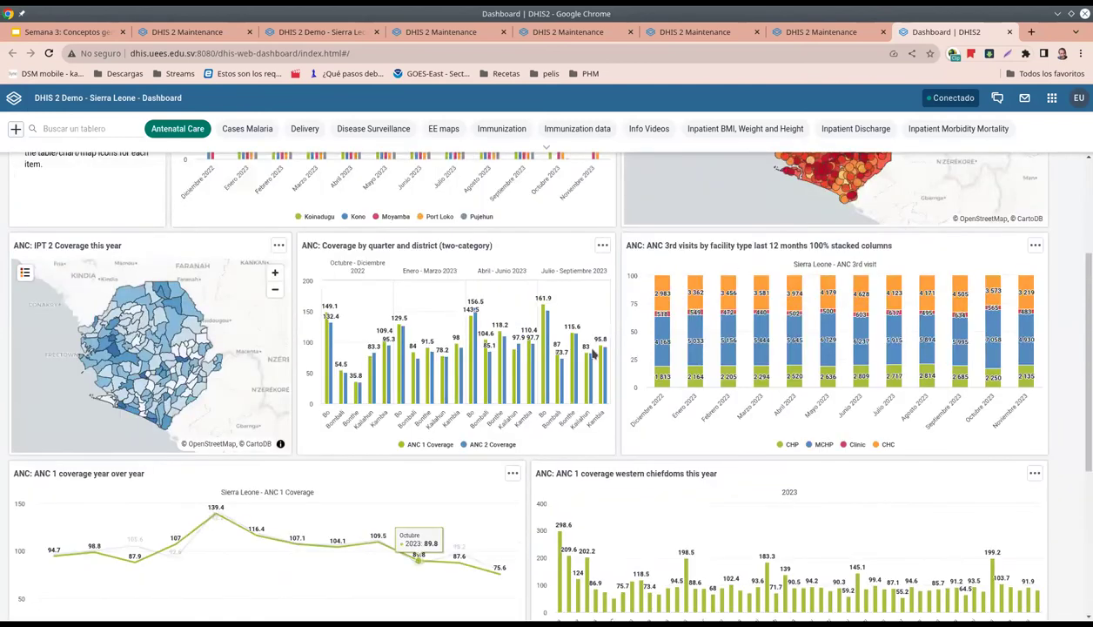
scroll(534, 284, "up", 3)
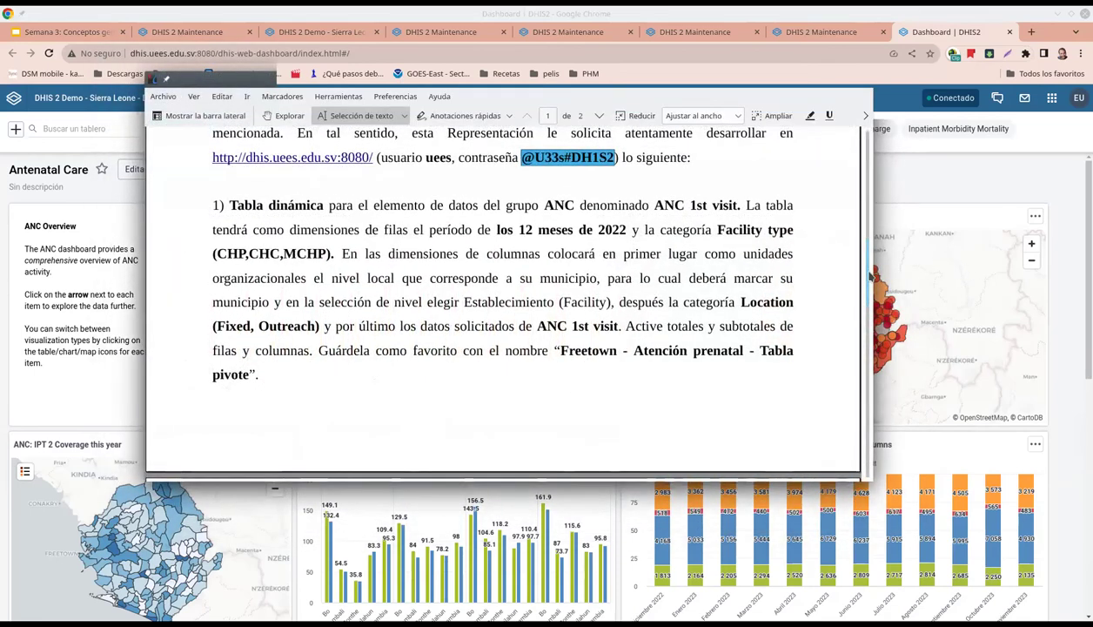
Step: Review the training exercise letter from its beginning, marking the Freetown municipality and the Atención prenatal programme in the text
left_click_drag(869, 277, 848, 131)
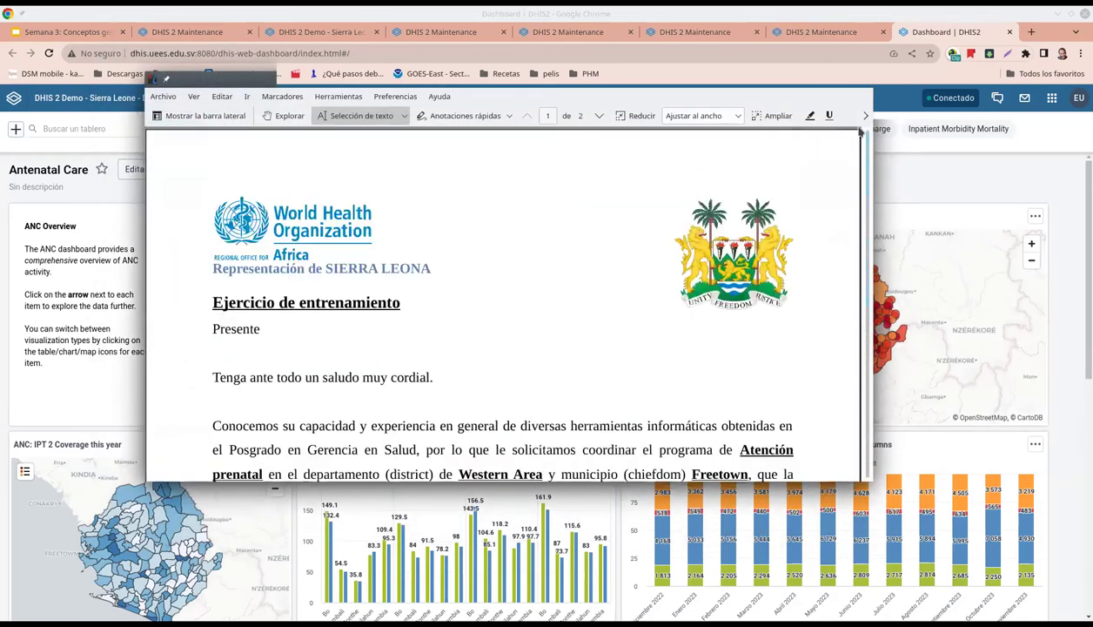
scroll(771, 373, "down", 2)
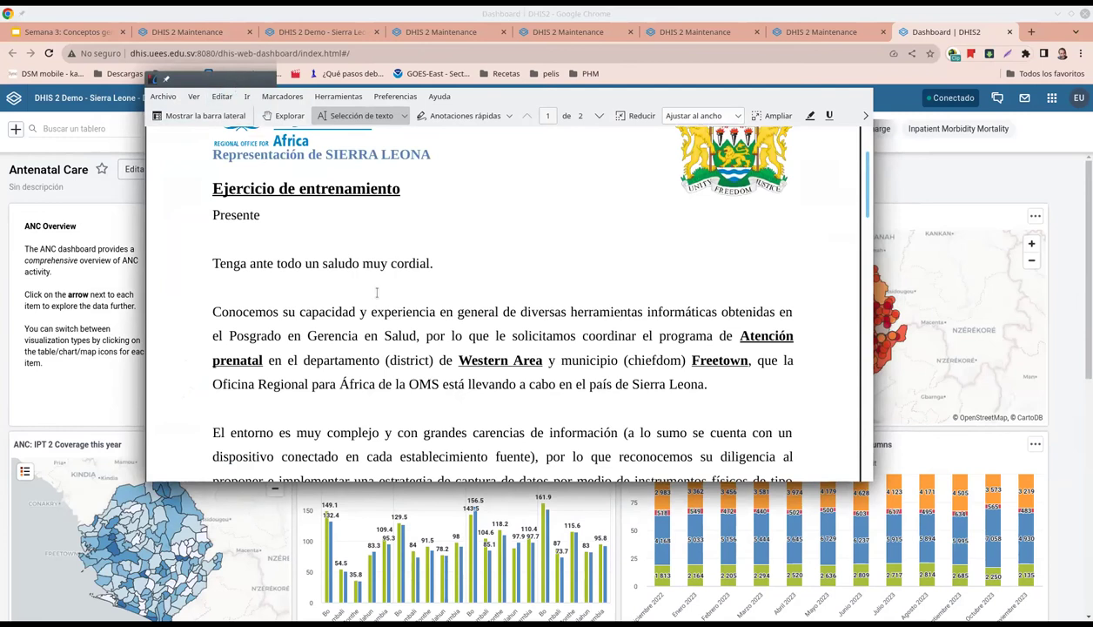
scroll(442, 311, "down", 3)
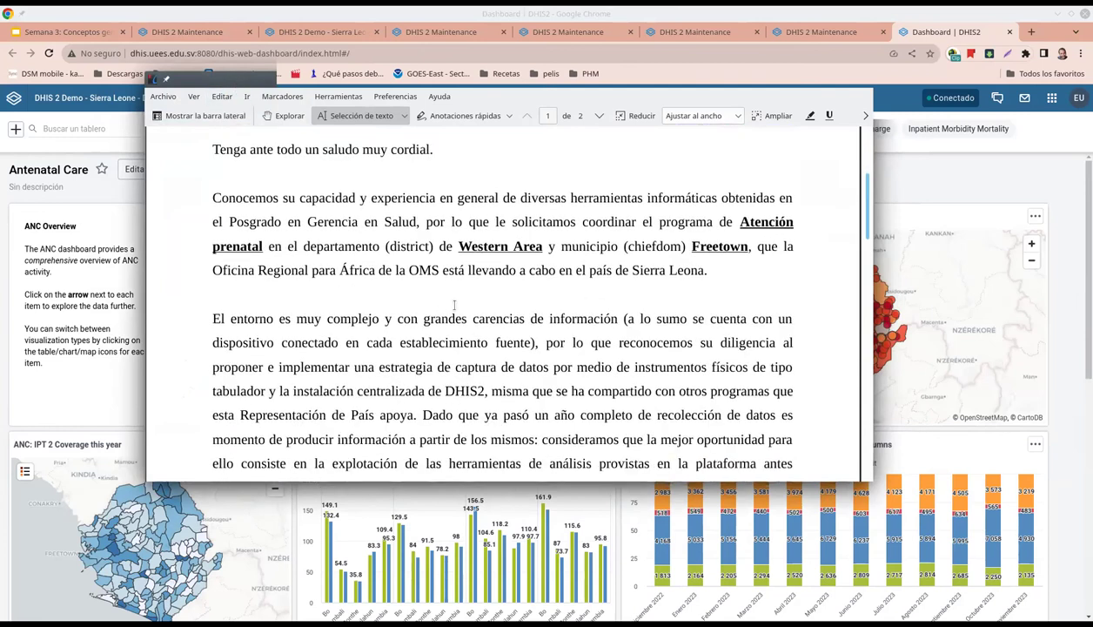
scroll(672, 277, "down", 2)
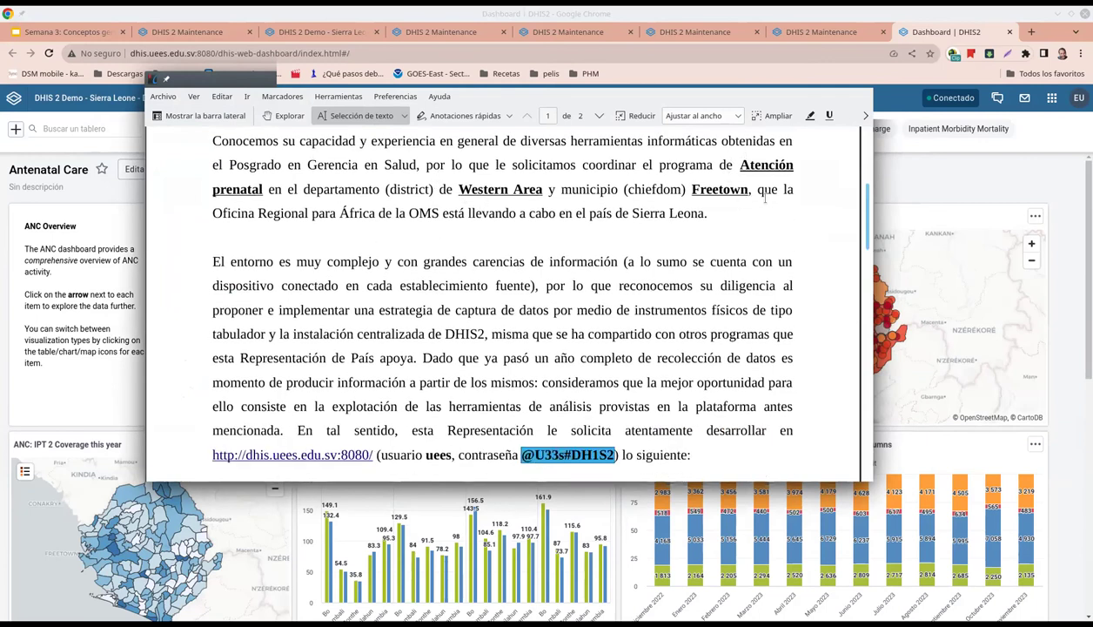
left_click_drag(749, 189, 696, 189)
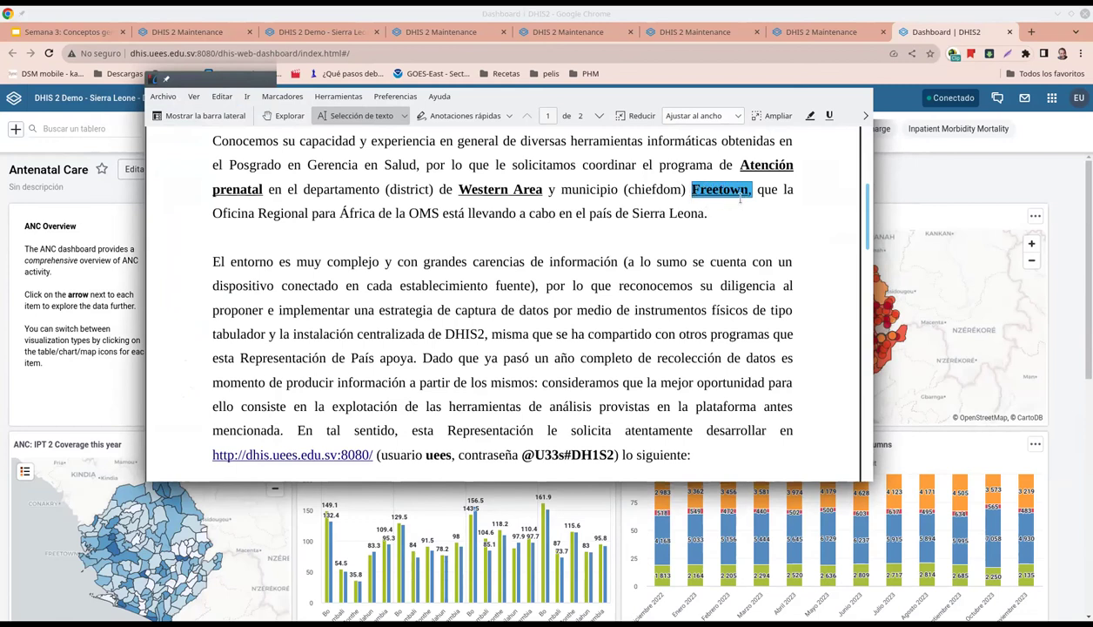
left_click(719, 193)
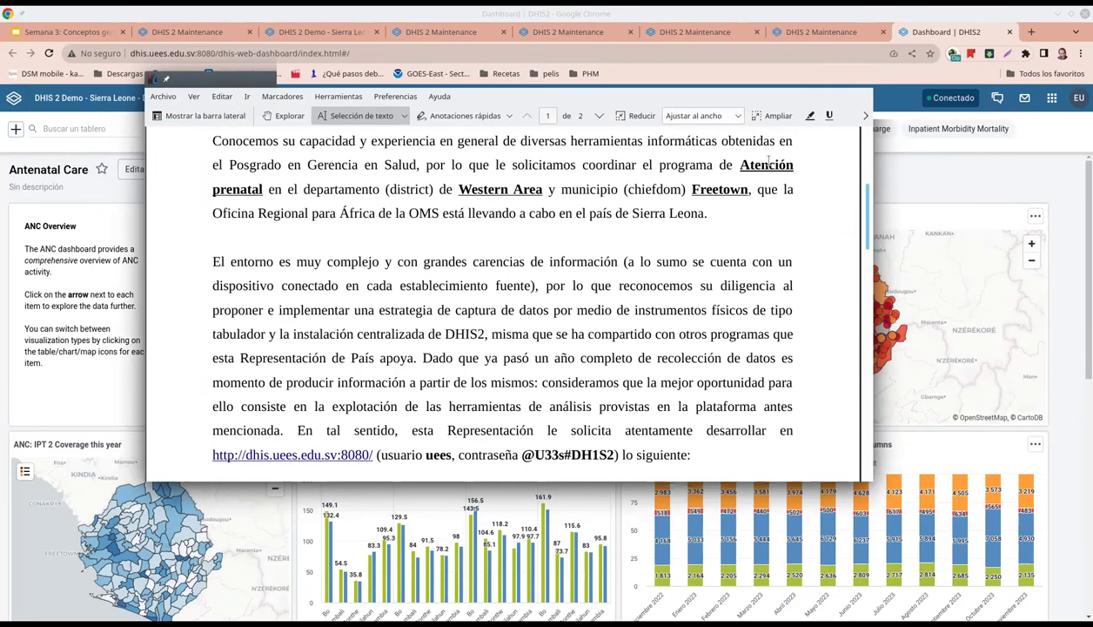
left_click_drag(738, 165, 263, 193)
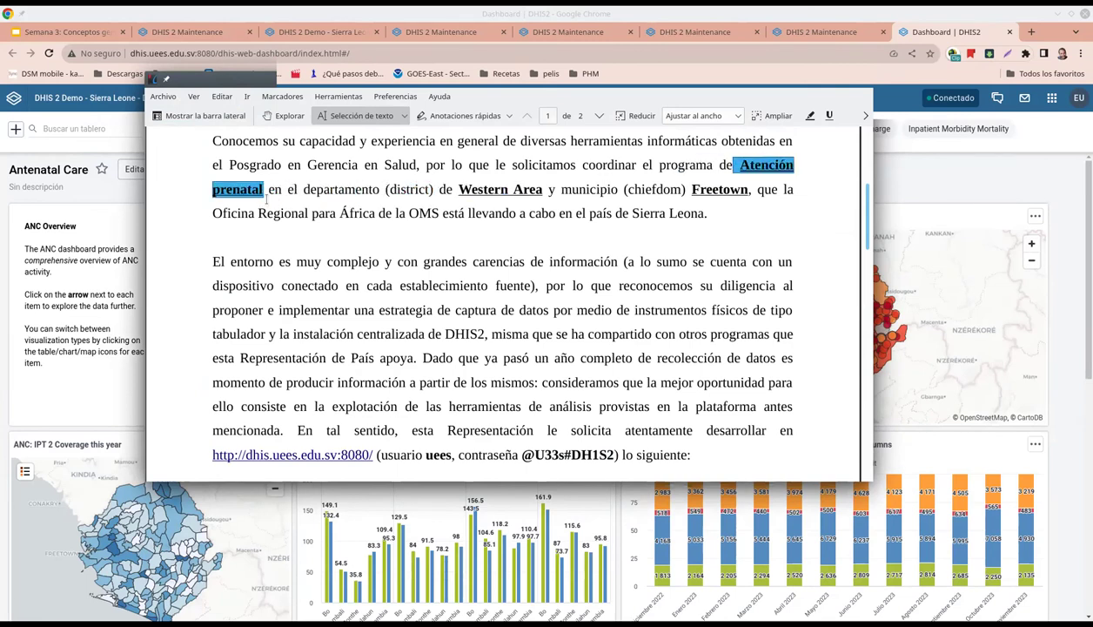
scroll(492, 253, "down", 3)
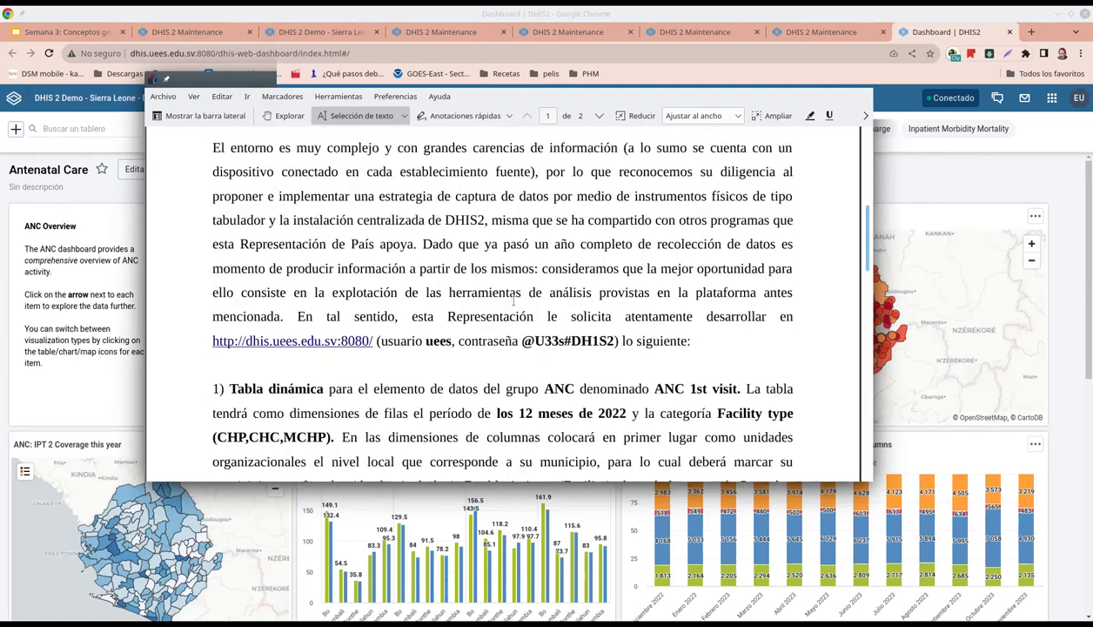
scroll(523, 293, "down", 6)
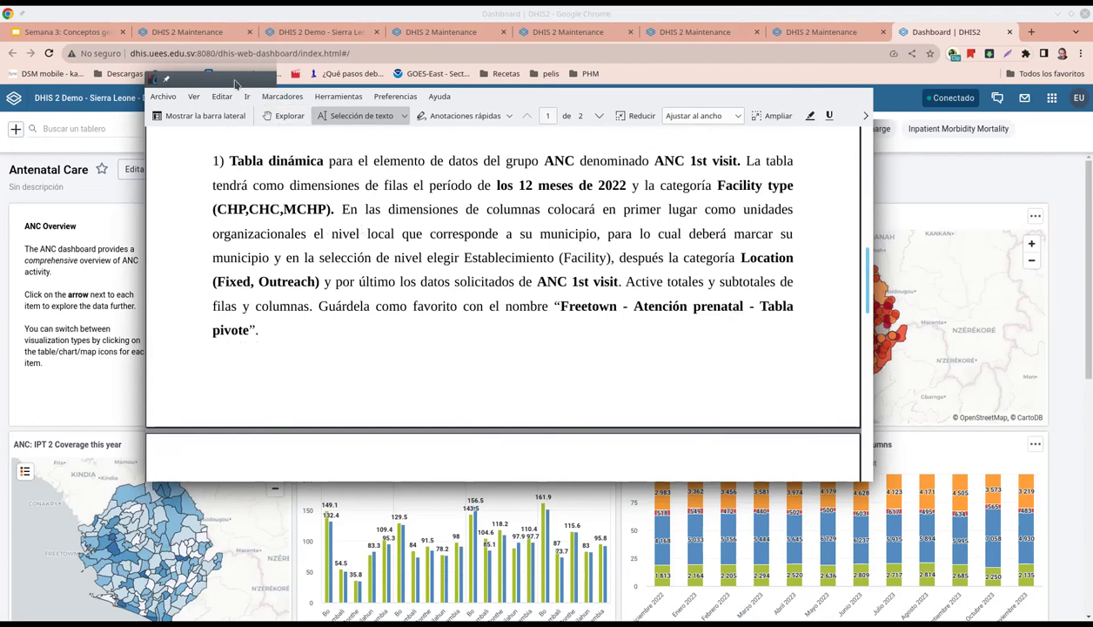
Step: Move the exercise document lower and read the pivot table's data element and period requirements, marking ANC, 1st visit and the 12 months of 2022
left_click_drag(242, 112, 263, 153)
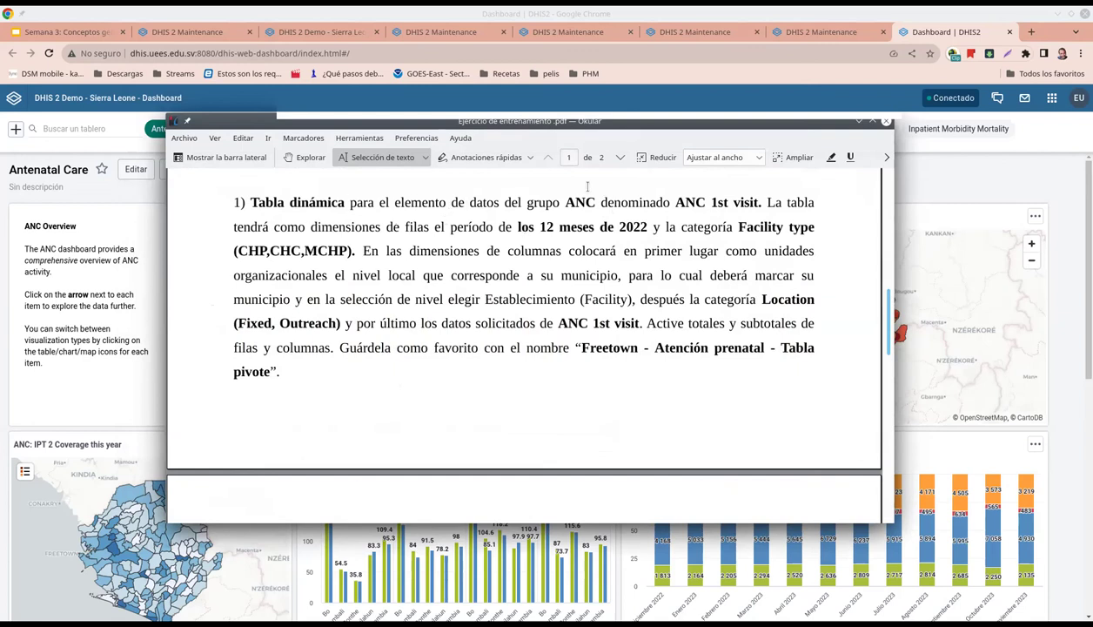
left_click_drag(597, 202, 565, 202)
left_click(667, 206)
left_click_drag(712, 202, 759, 202)
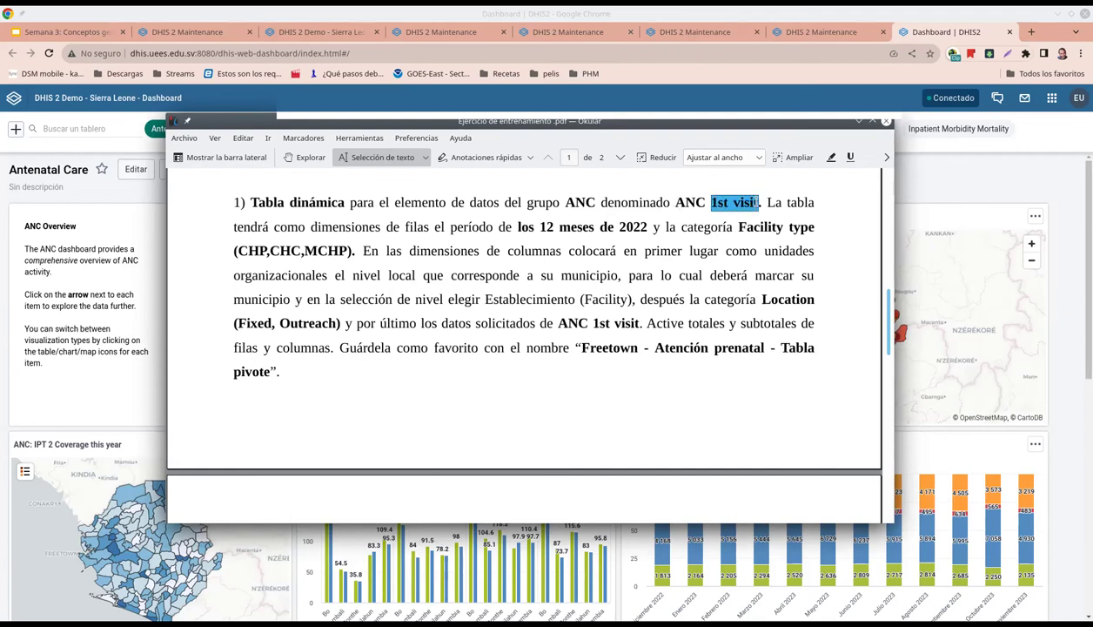
left_click(705, 214)
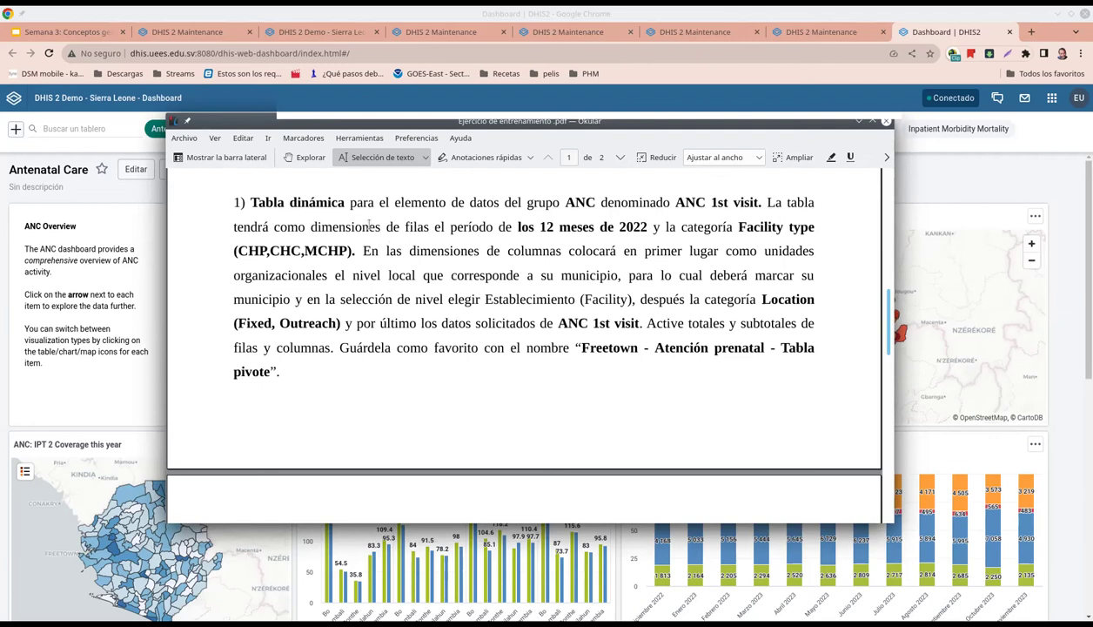
left_click_drag(518, 226, 647, 225)
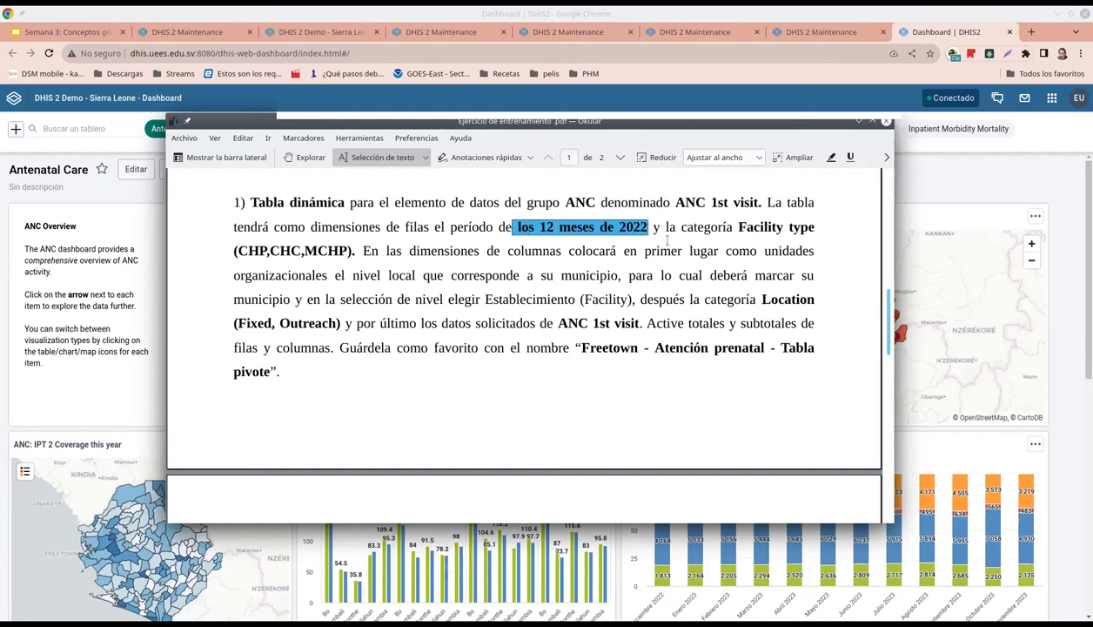
left_click(739, 226)
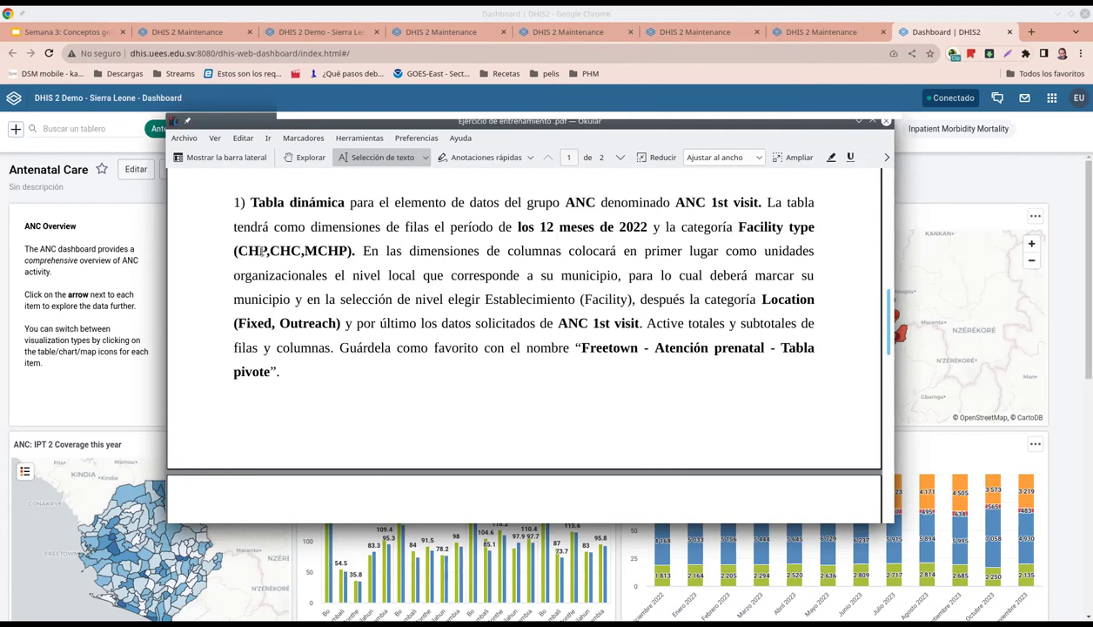
Step: Read the pivot table's facility type and column requirements, marking MCHP, CHP, CHC and the municipality wording
left_click_drag(305, 251, 355, 251)
left_click_drag(270, 251, 243, 251)
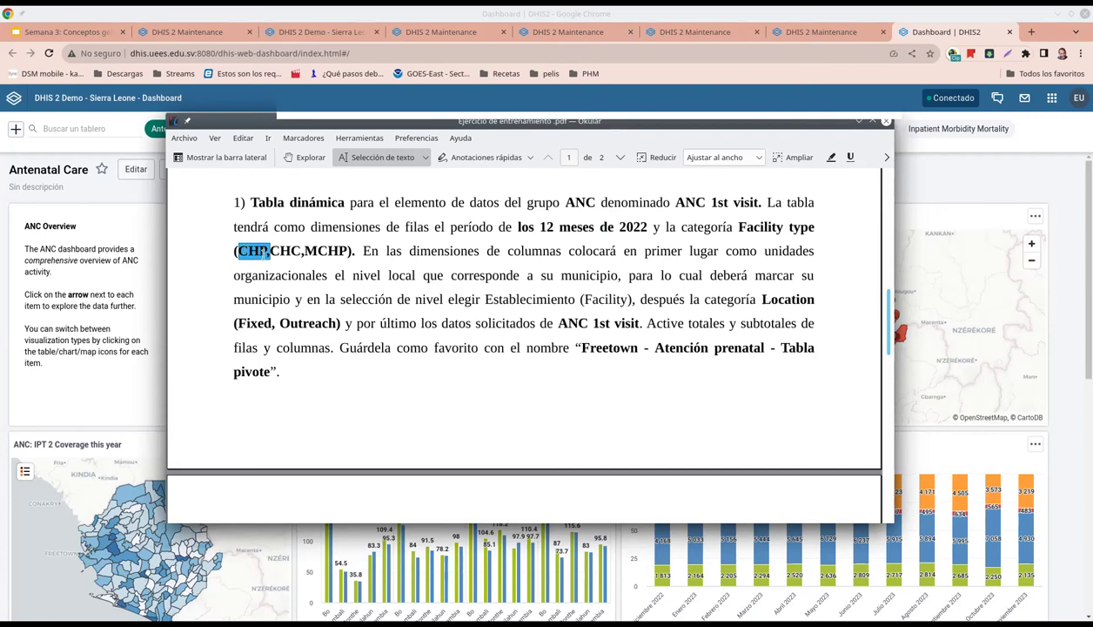
left_click_drag(301, 251, 272, 252)
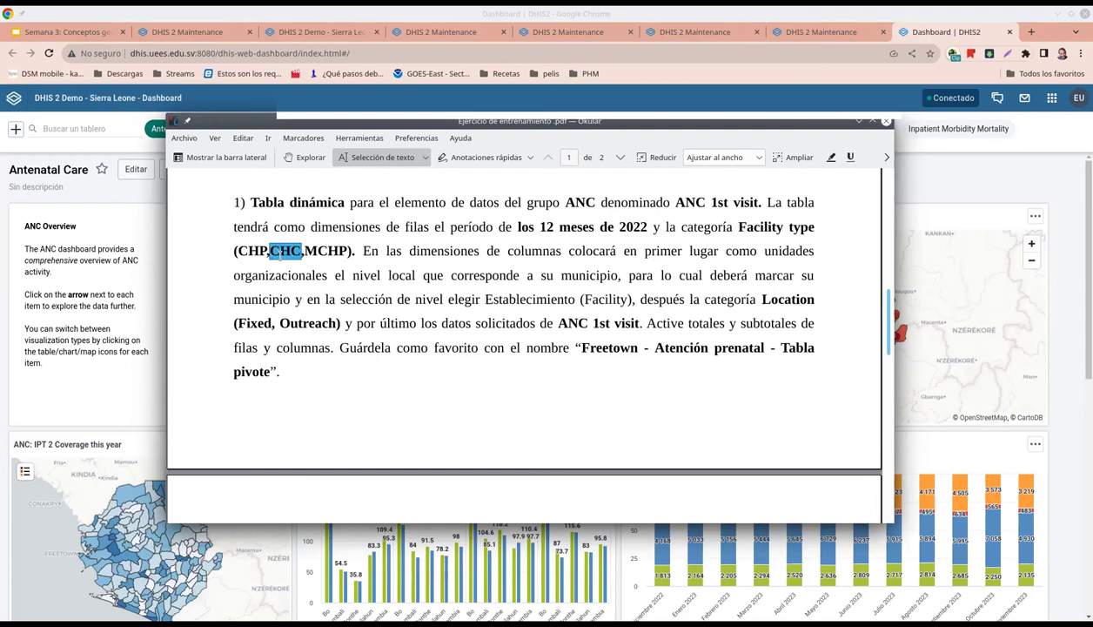
left_click(409, 264)
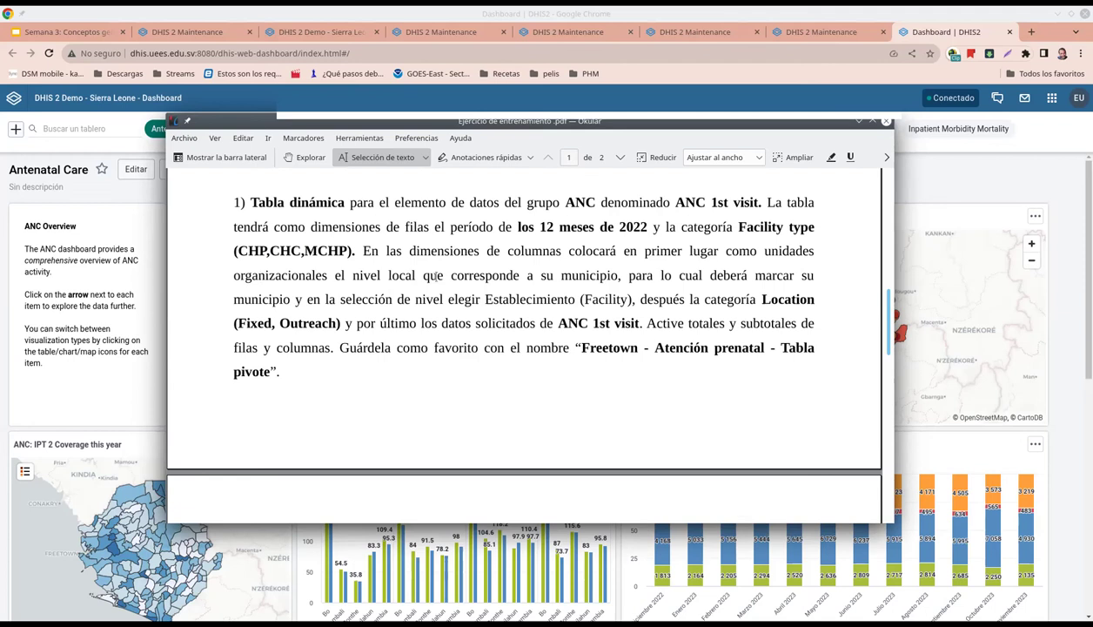
left_click_drag(620, 275, 525, 275)
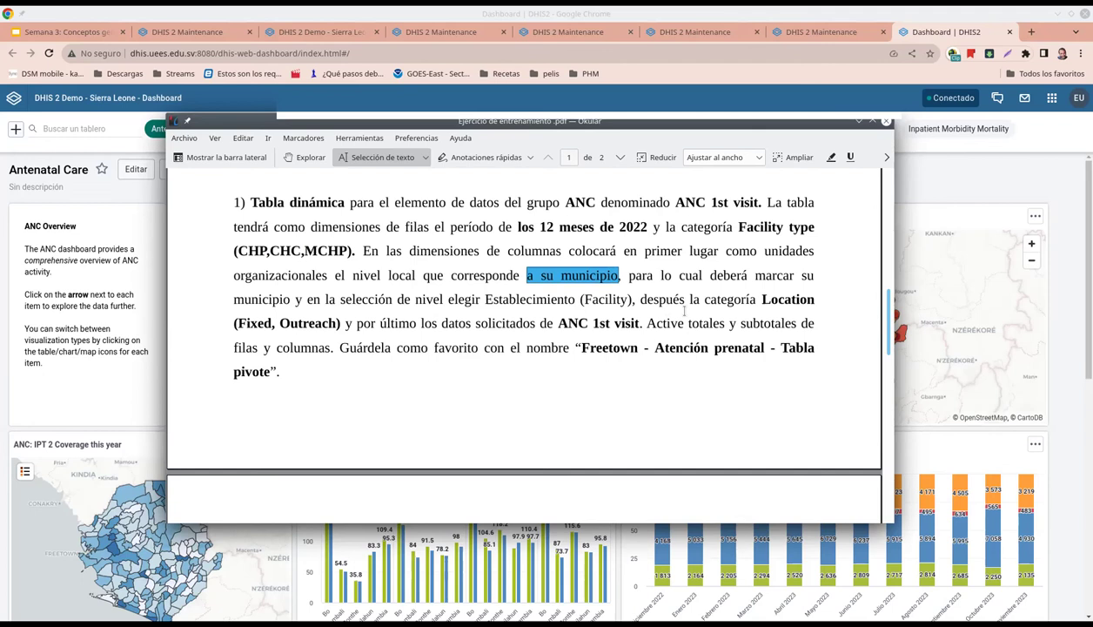
left_click(261, 323)
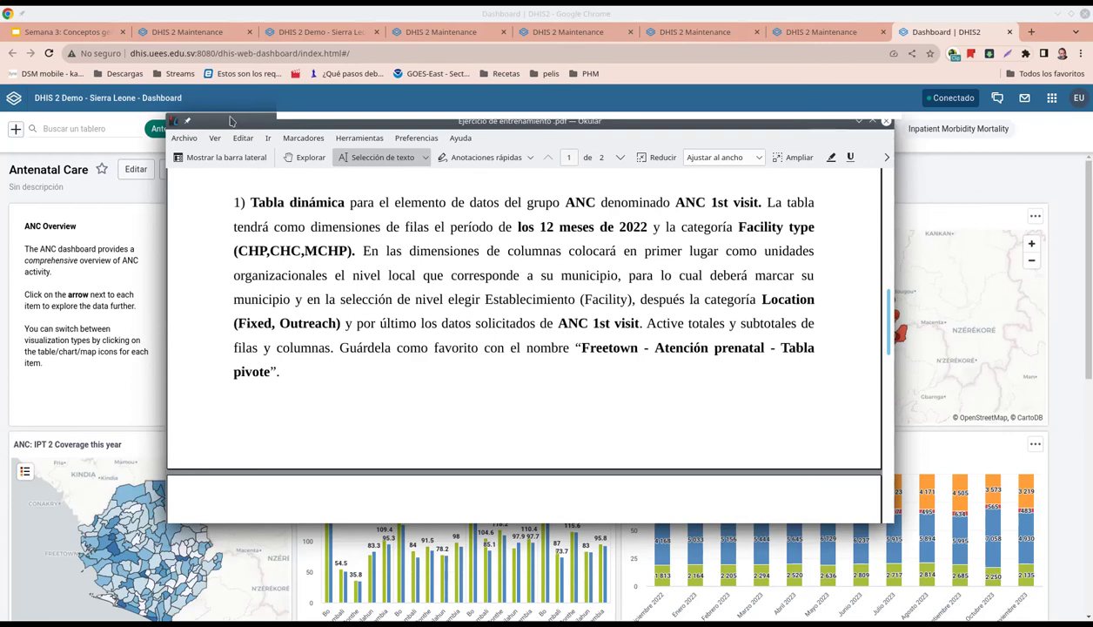
Step: Move the exercise document off the dashboard and open the Visualizador de Datos app
left_click_drag(231, 120, 1092, 409)
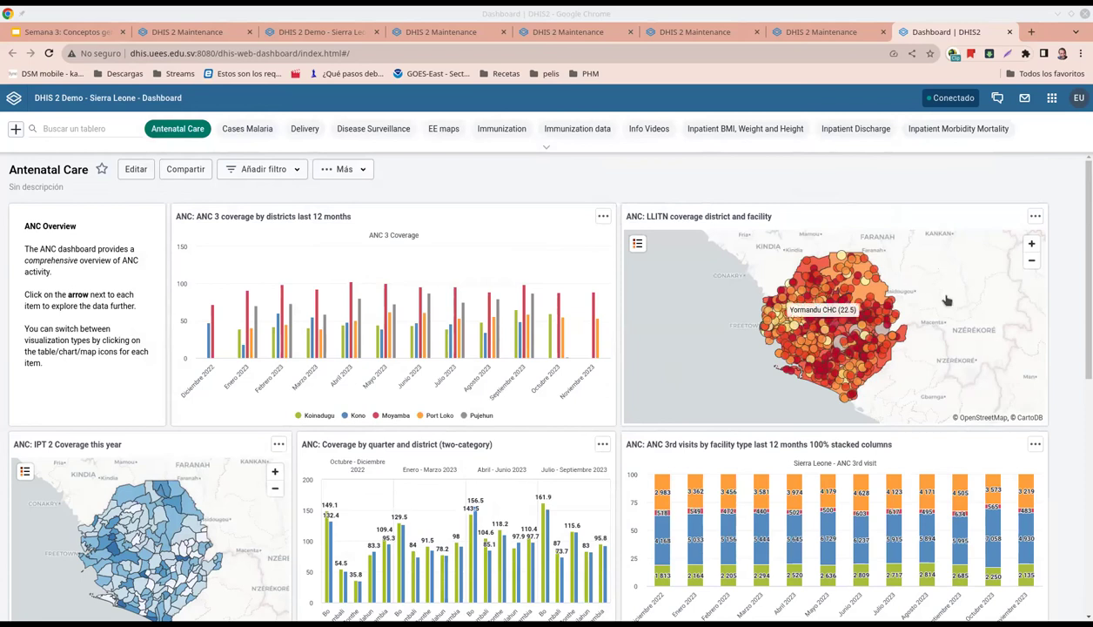
left_click(1051, 100)
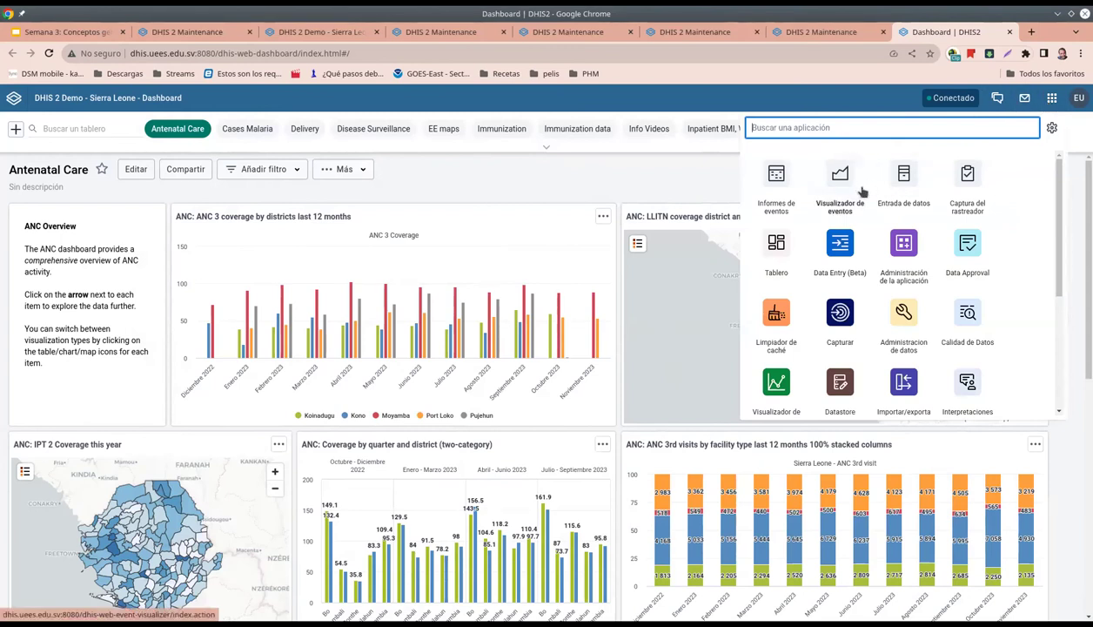
scroll(777, 321, "down", 1)
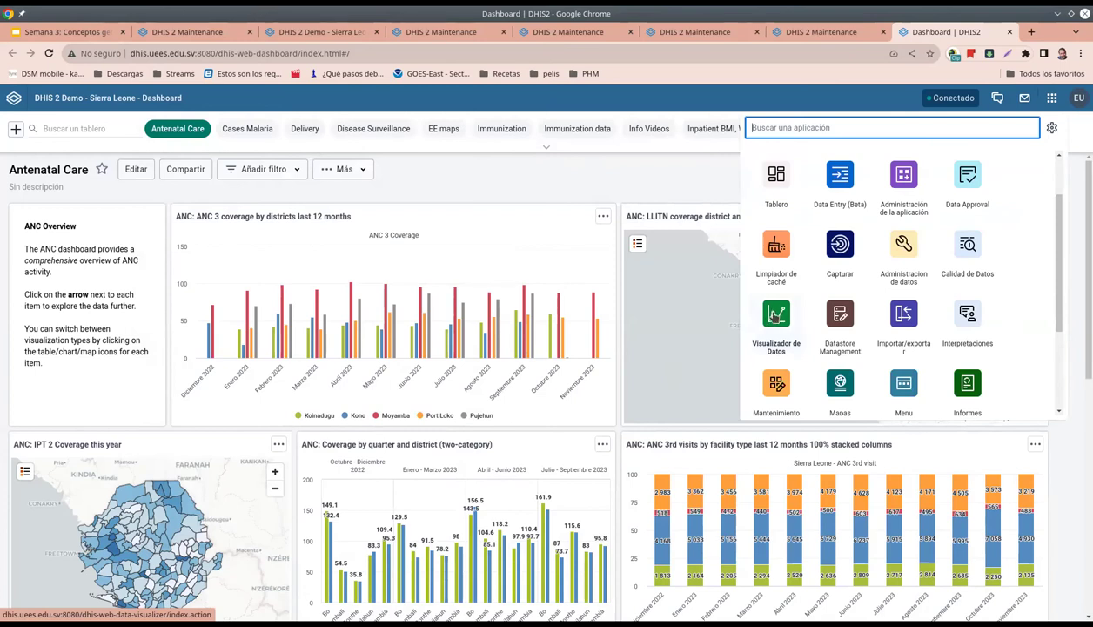
left_click(776, 317)
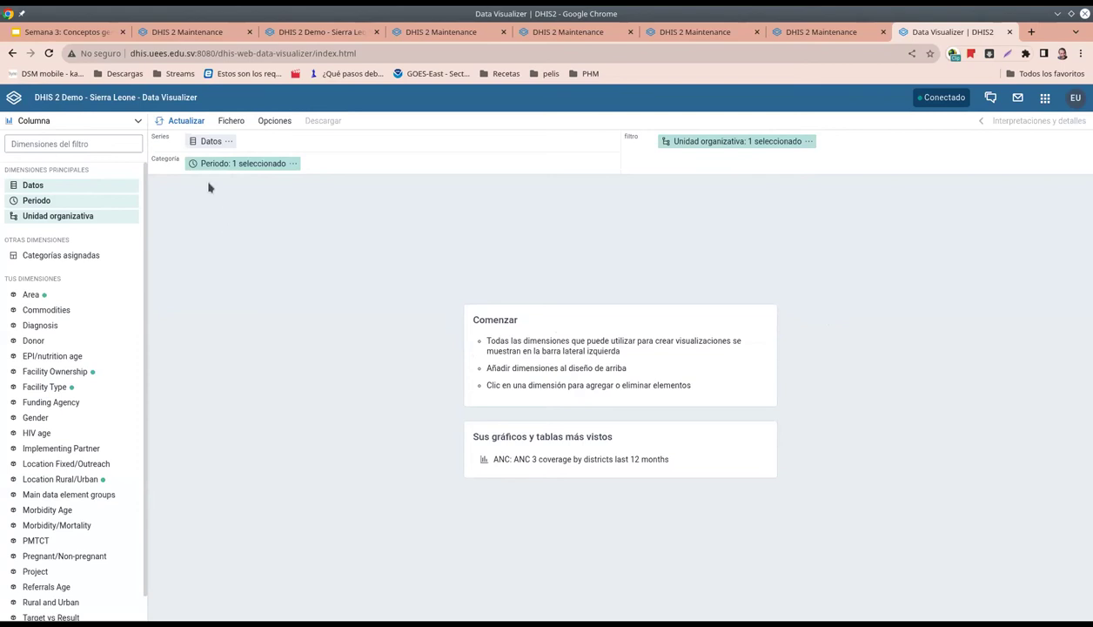
Step: Set the visualization type to Tabla dinámica and move Unidad organizativa from the filter to the columns, ahead of Datos
left_click(90, 125)
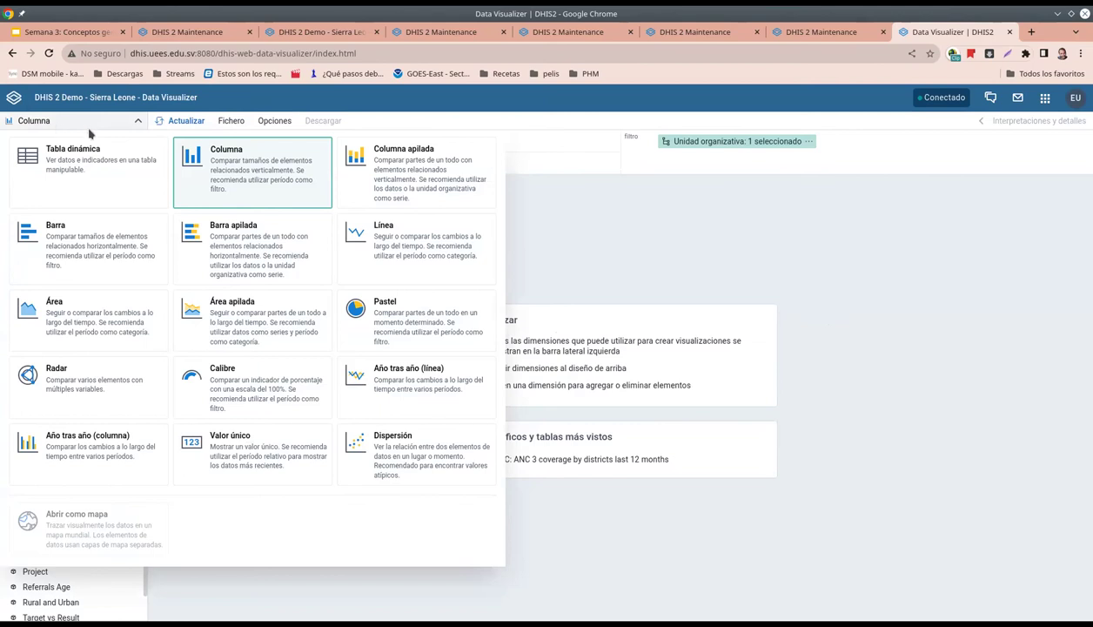
left_click(51, 146)
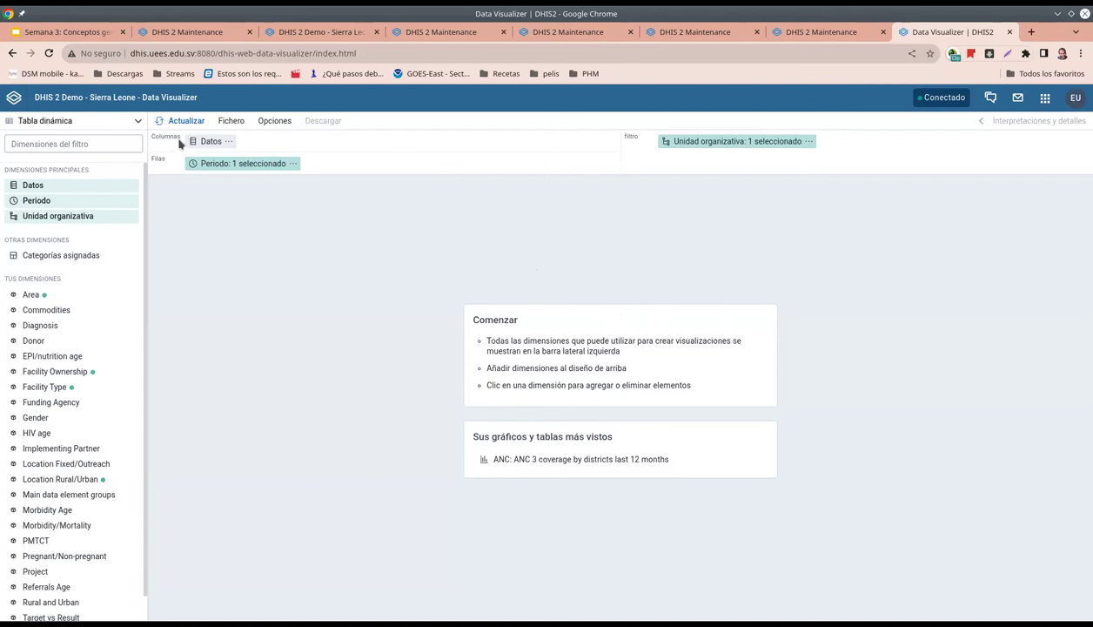
left_click_drag(708, 145, 231, 142)
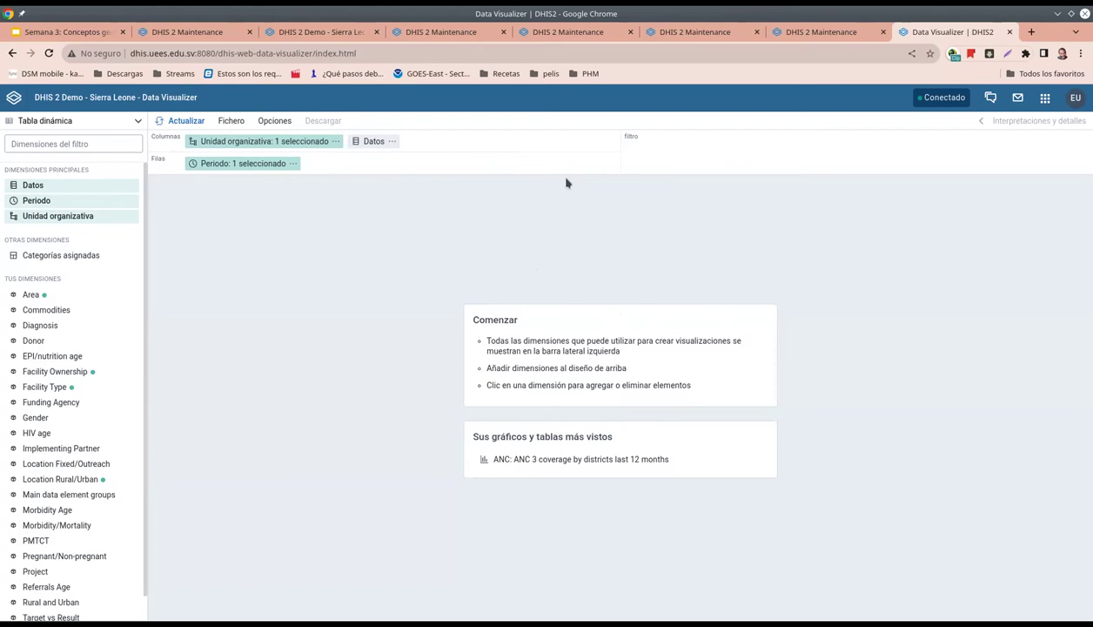
Step: Deselect the user organisation unit, select Freetown under Western Area with the Facility level, and update the table
left_click(259, 142)
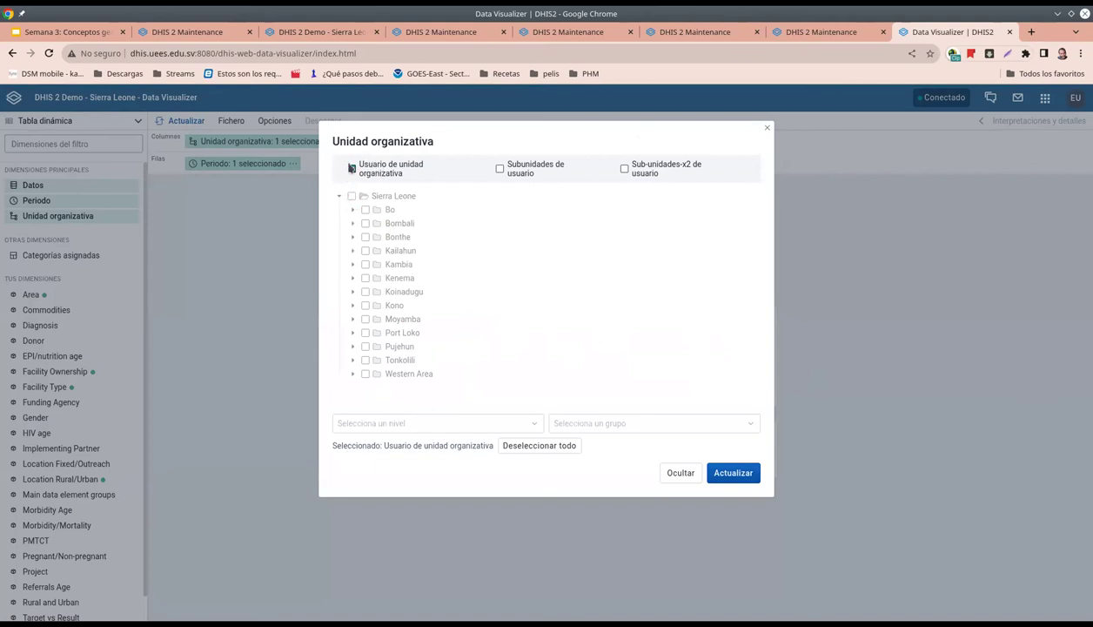
left_click(351, 171)
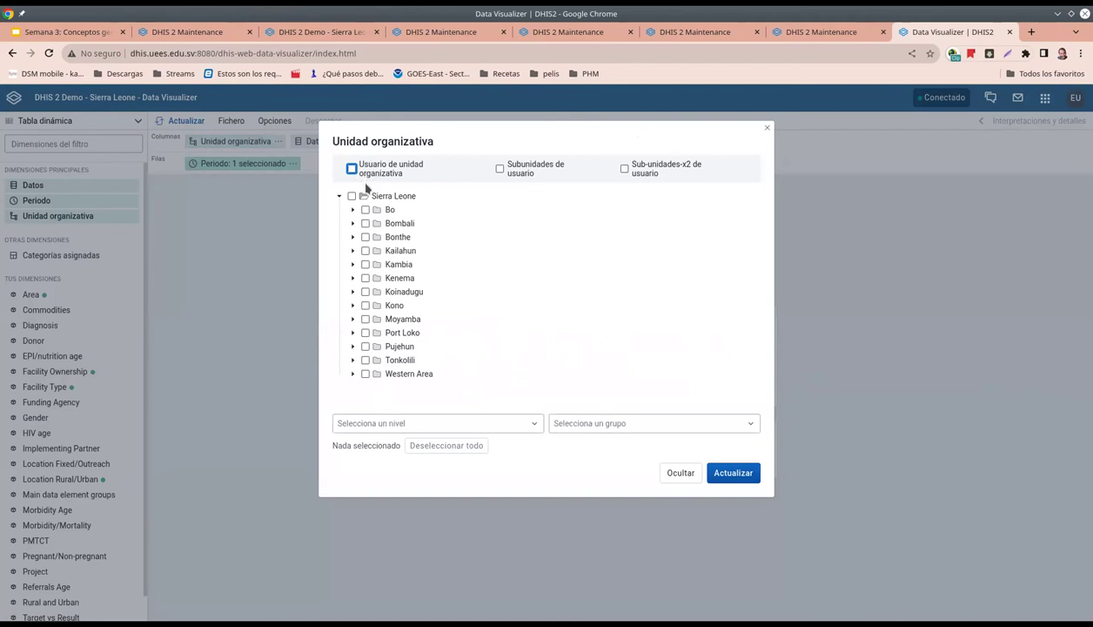
left_click(353, 374)
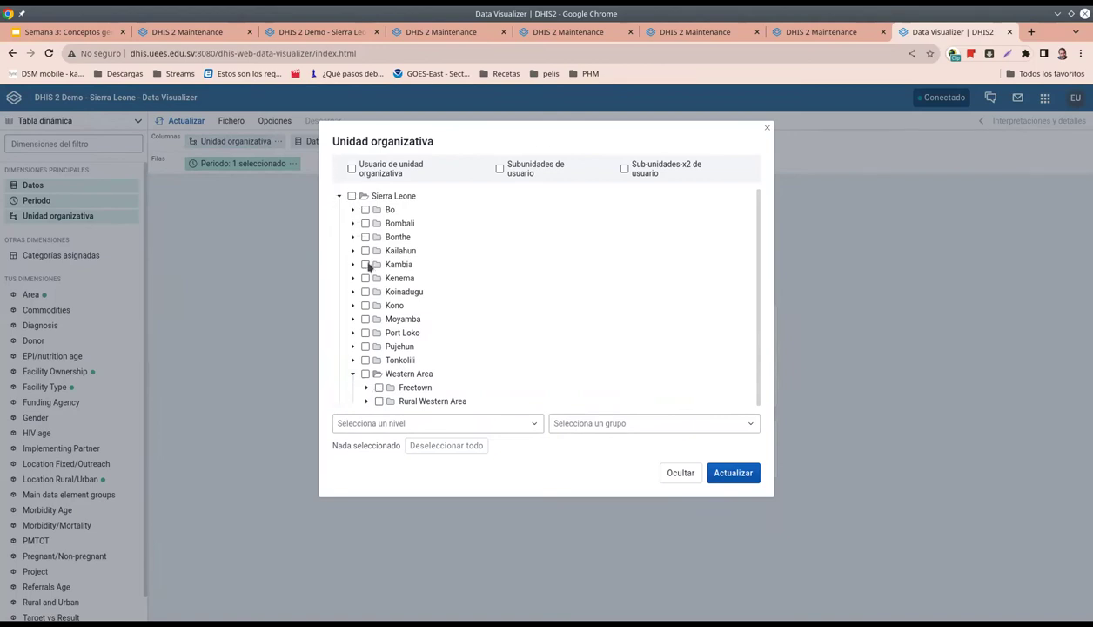
left_click(378, 388)
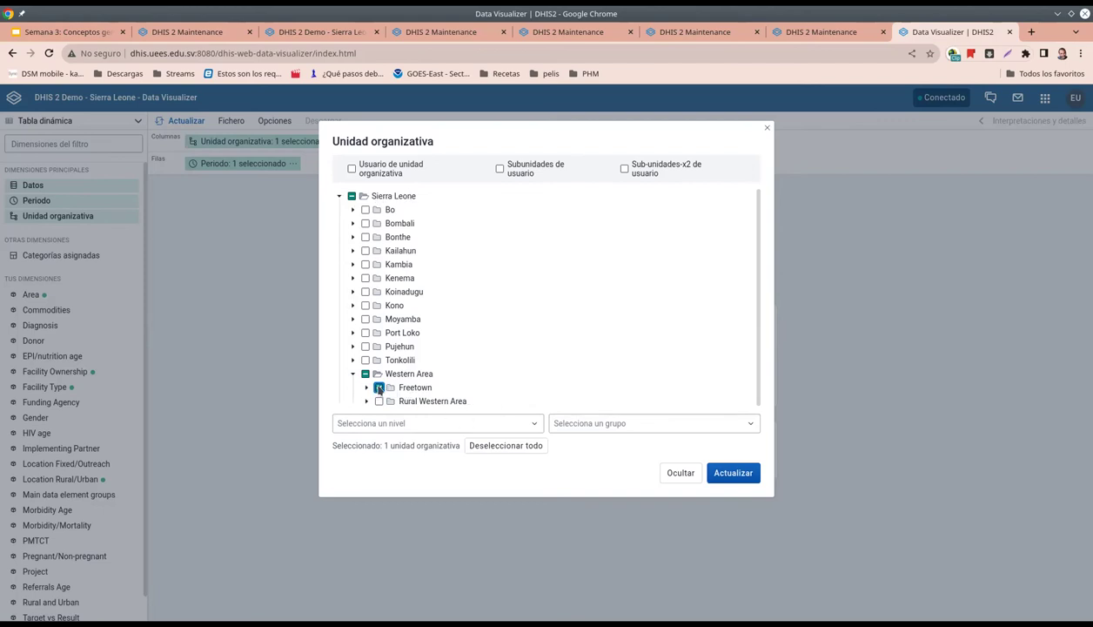
left_click(422, 427)
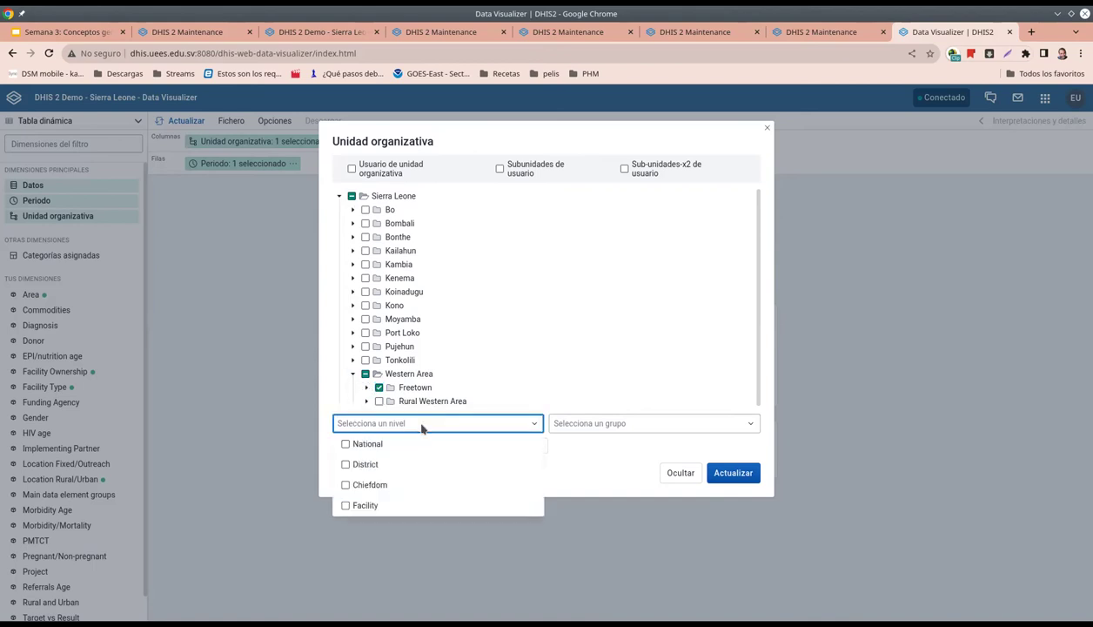
left_click(346, 506)
left_click(616, 473)
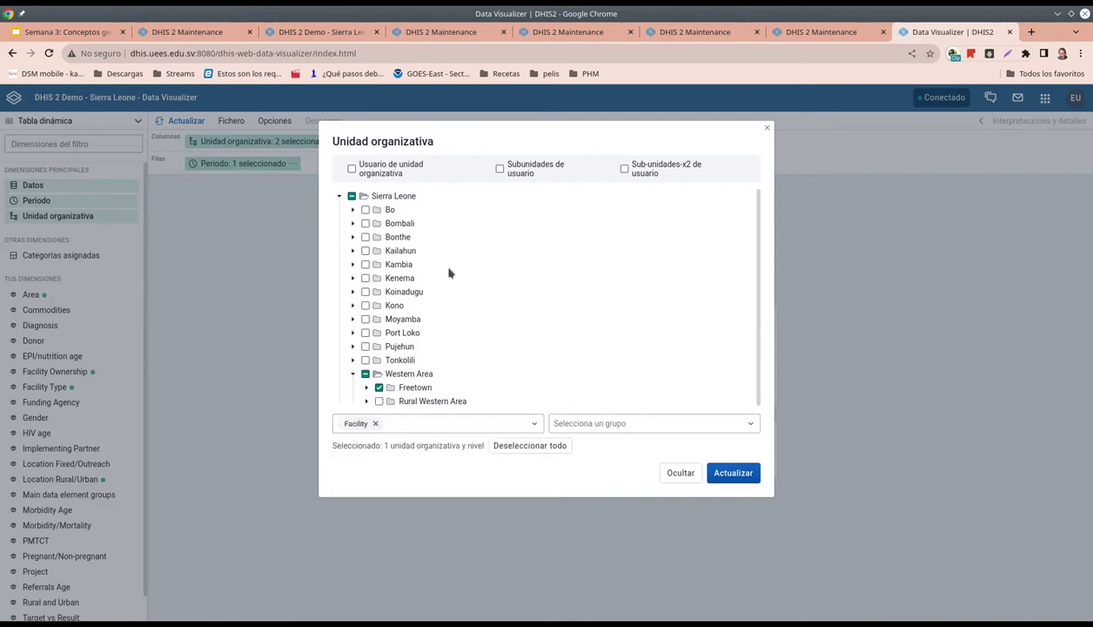
left_click(736, 476)
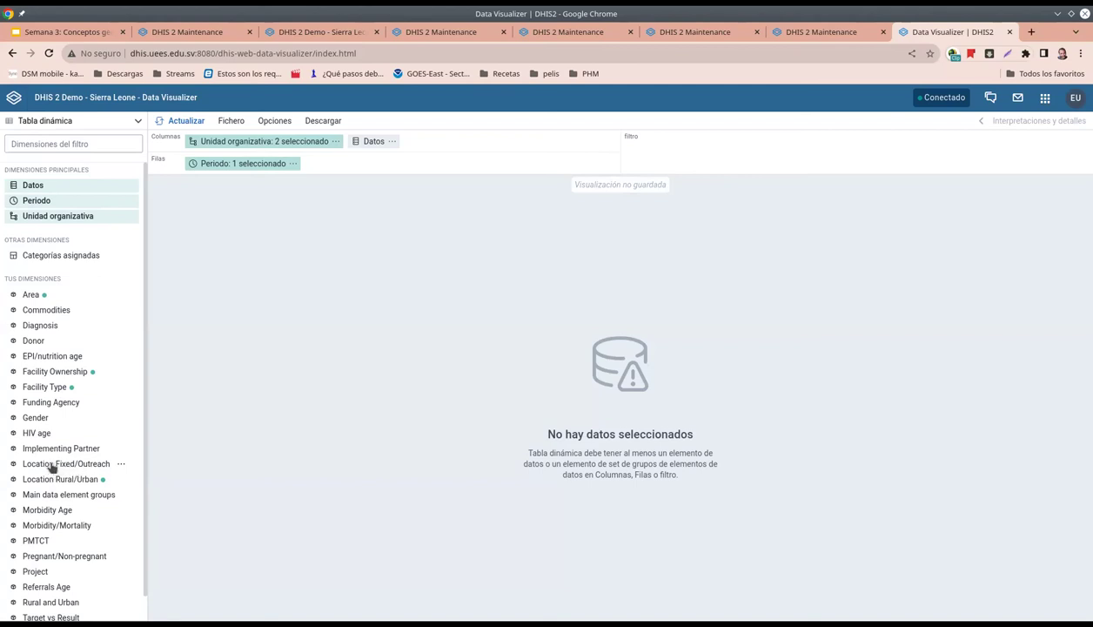
Step: Add Location Fixed/Outreach to the columns between Unidad organizativa and Datos, include Fixed and Outreach, and update the table
left_click_drag(53, 468, 383, 140)
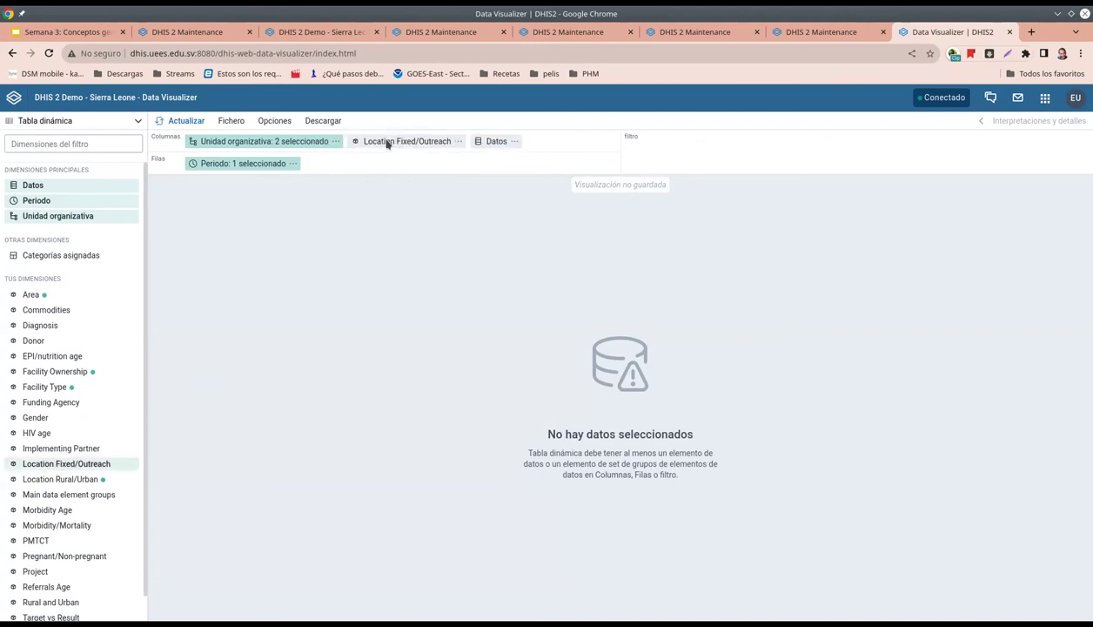
left_click(386, 139)
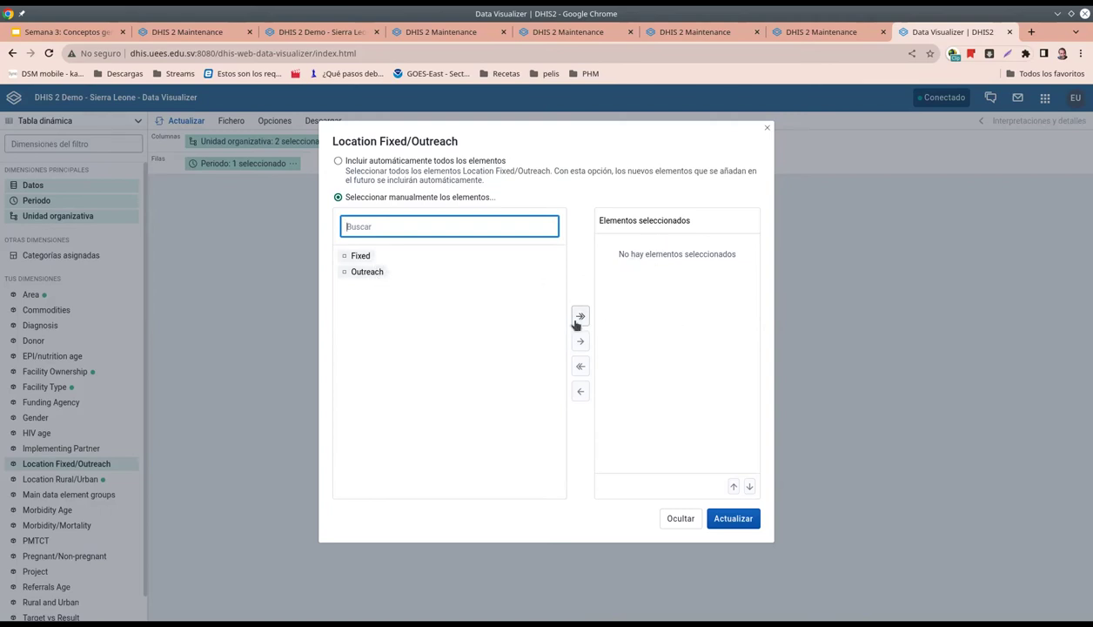
left_click(358, 256)
left_click(364, 272)
left_click(356, 256)
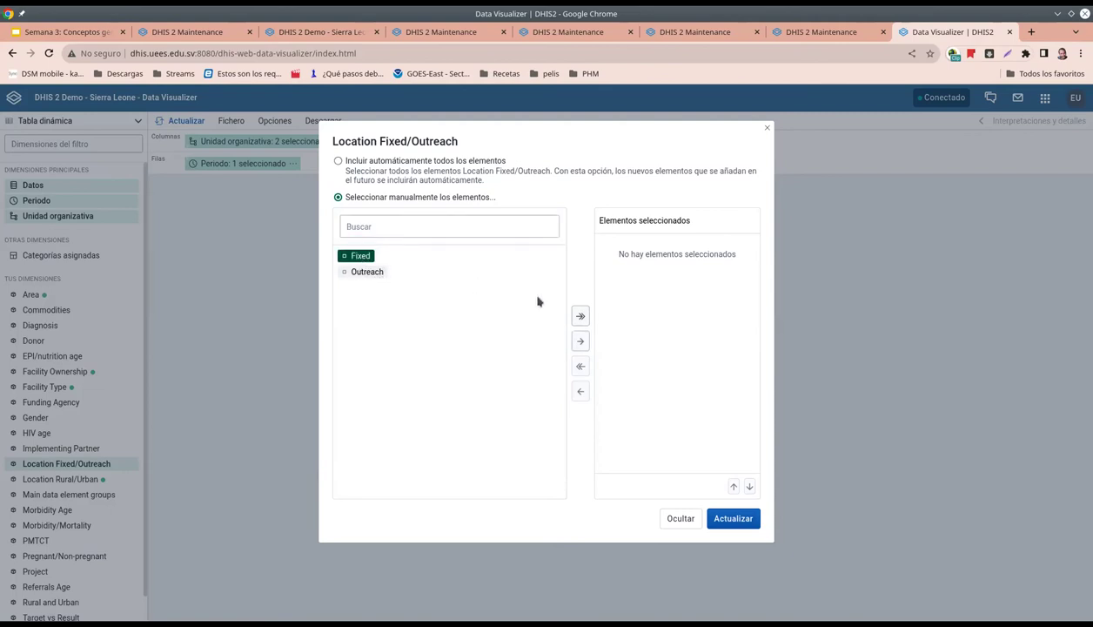
left_click(581, 316)
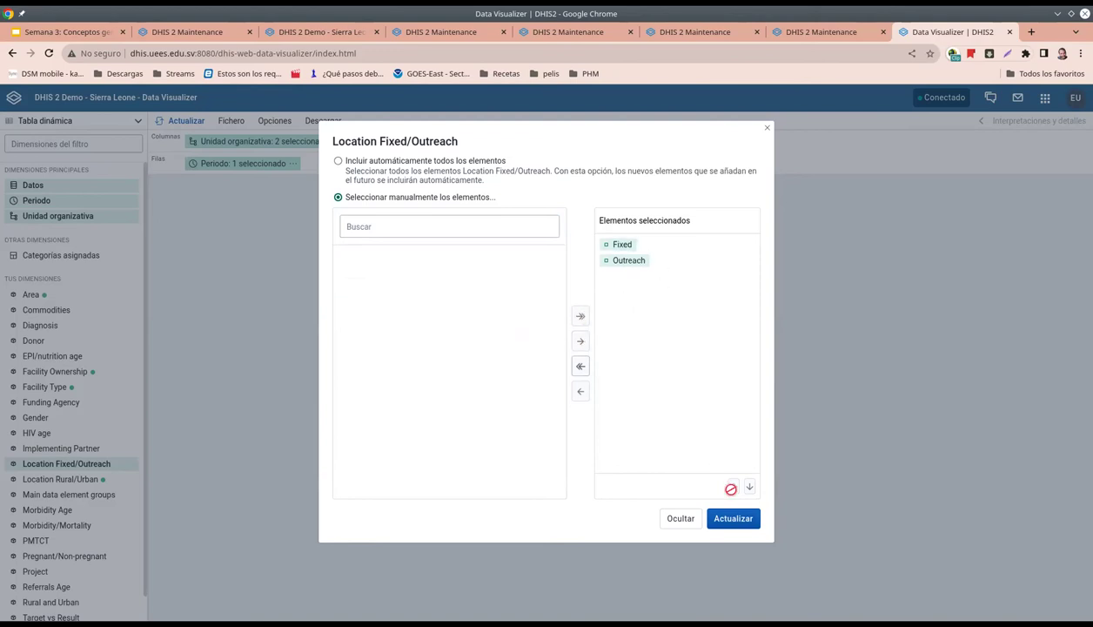
left_click(712, 515)
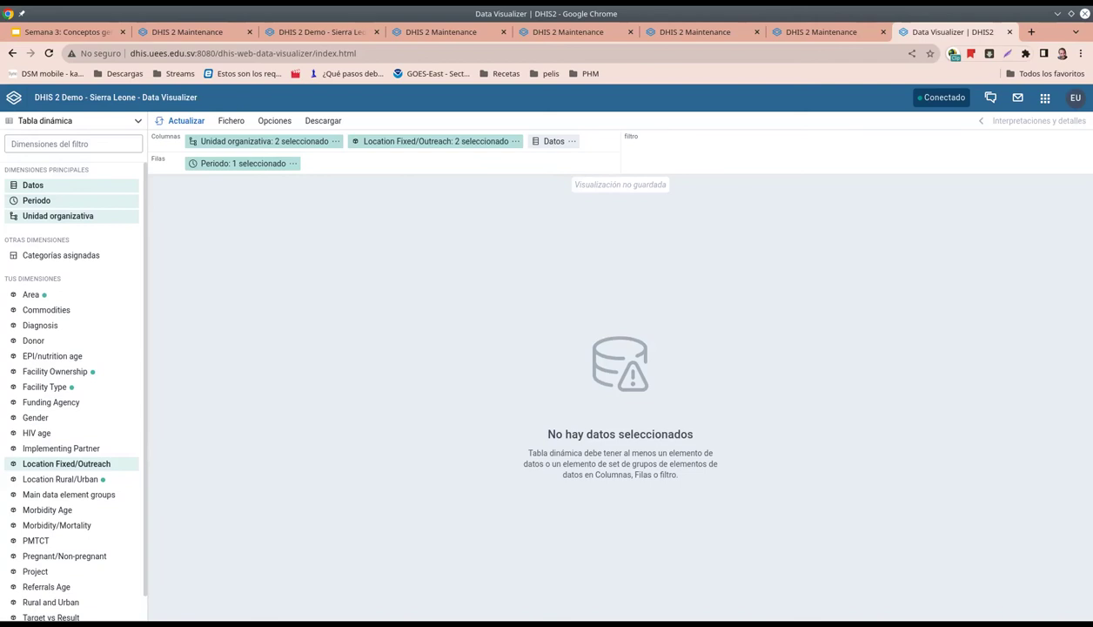
Step: Open the Periodo selection and review the relative period types, highlighting El año pasado under Años
left_click(224, 165)
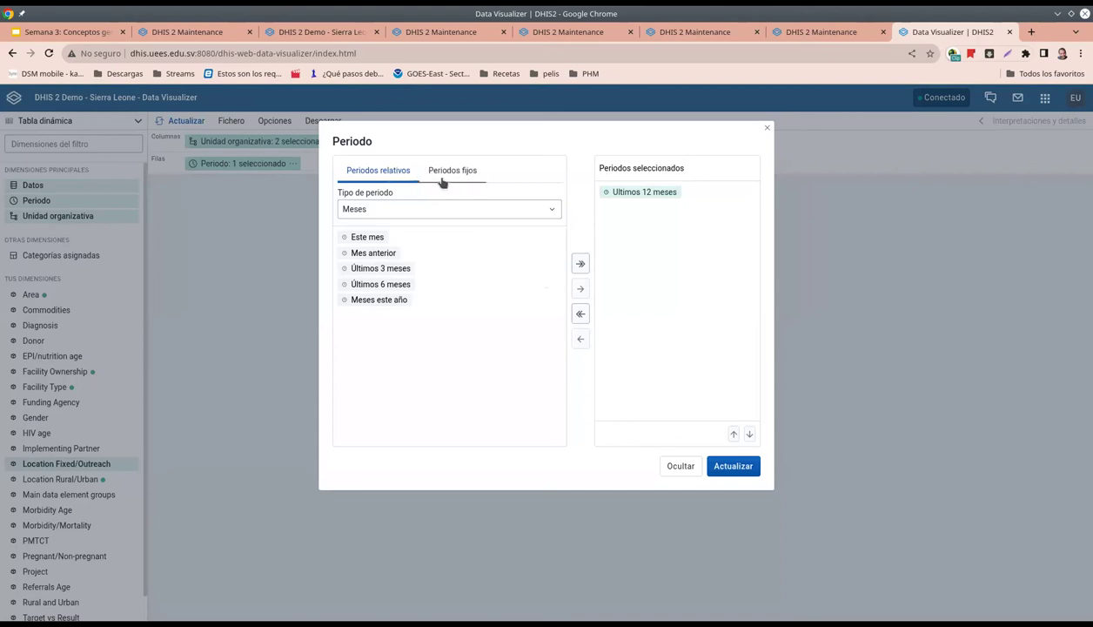
left_click(409, 212)
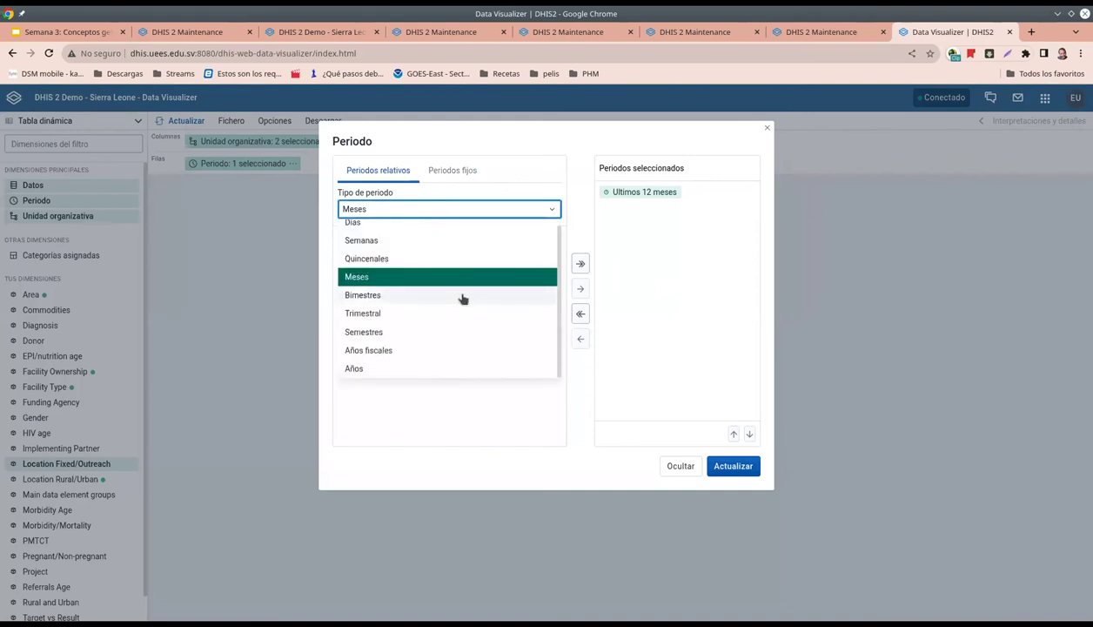
scroll(464, 299, "up", 1)
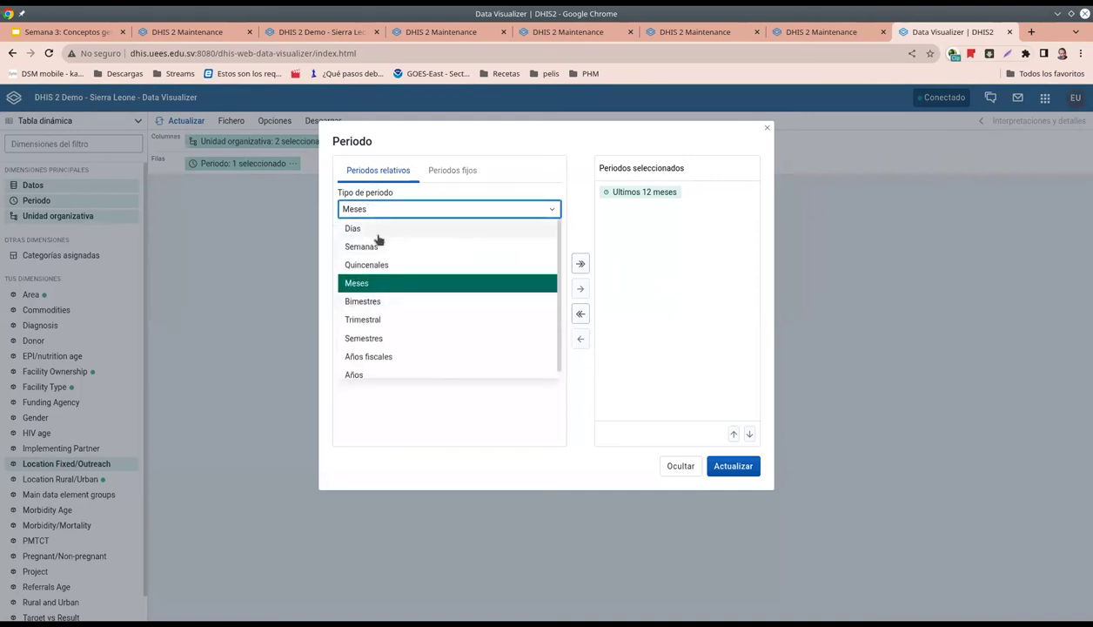
scroll(413, 348, "down", 1)
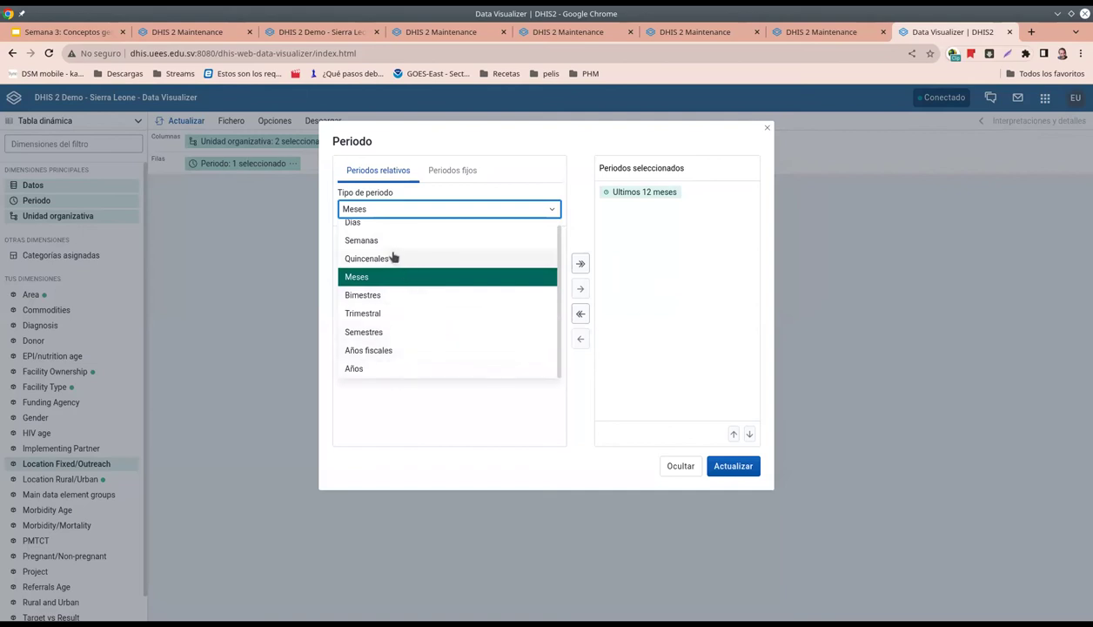
scroll(408, 270, "up", 1)
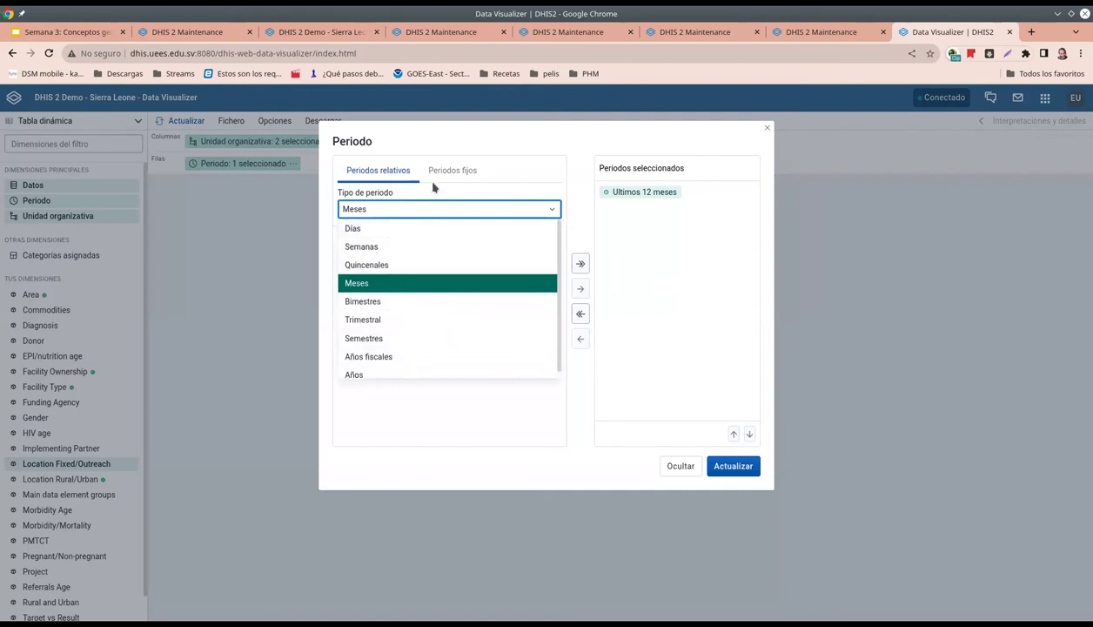
left_click(397, 375)
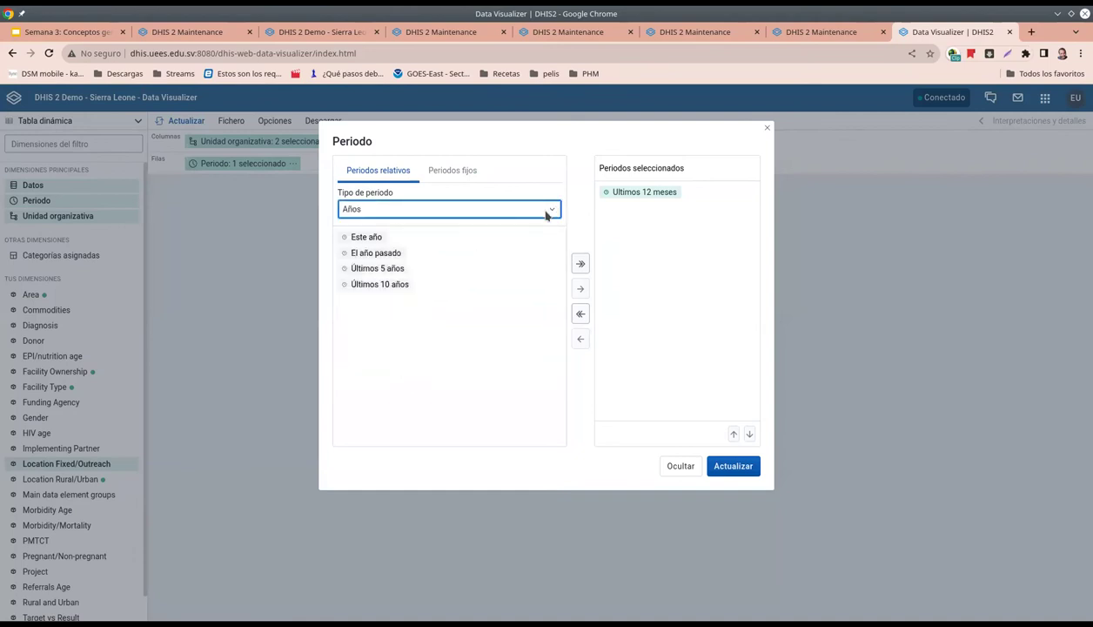
left_click(358, 254)
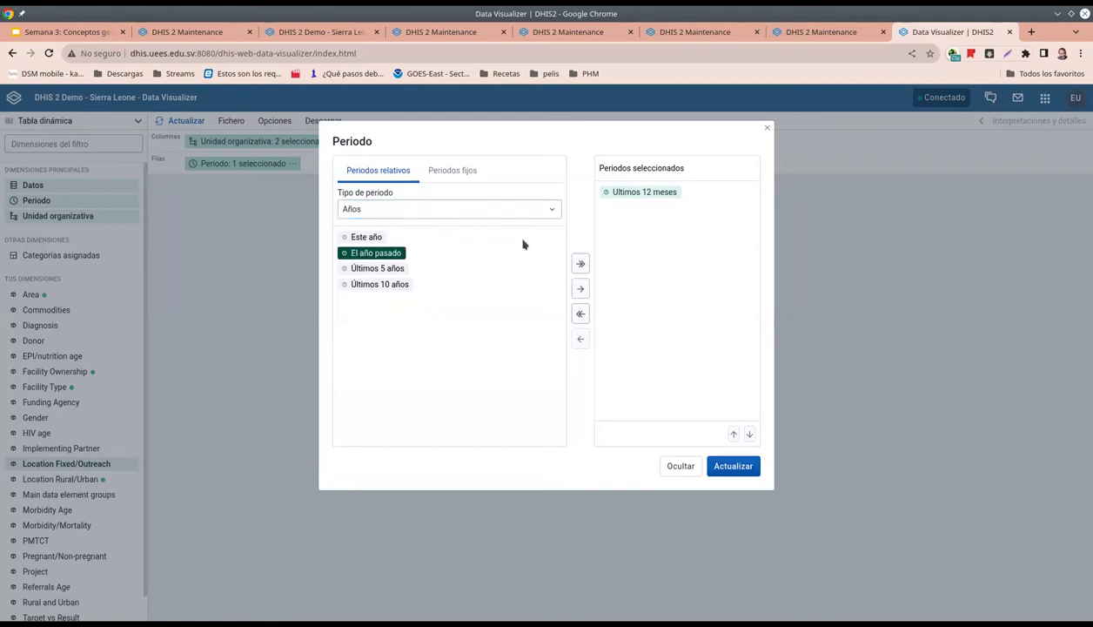
Step: Replace Últimos 12 meses with all twelve fixed monthly periods of 2022 and update the table
left_click(449, 174)
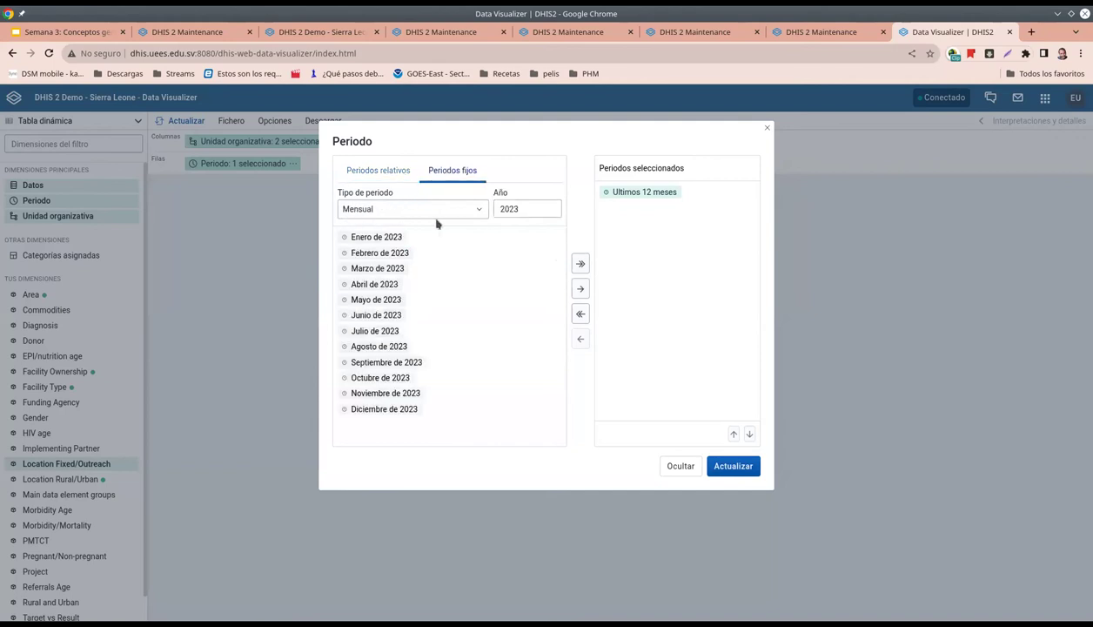
left_click(551, 212)
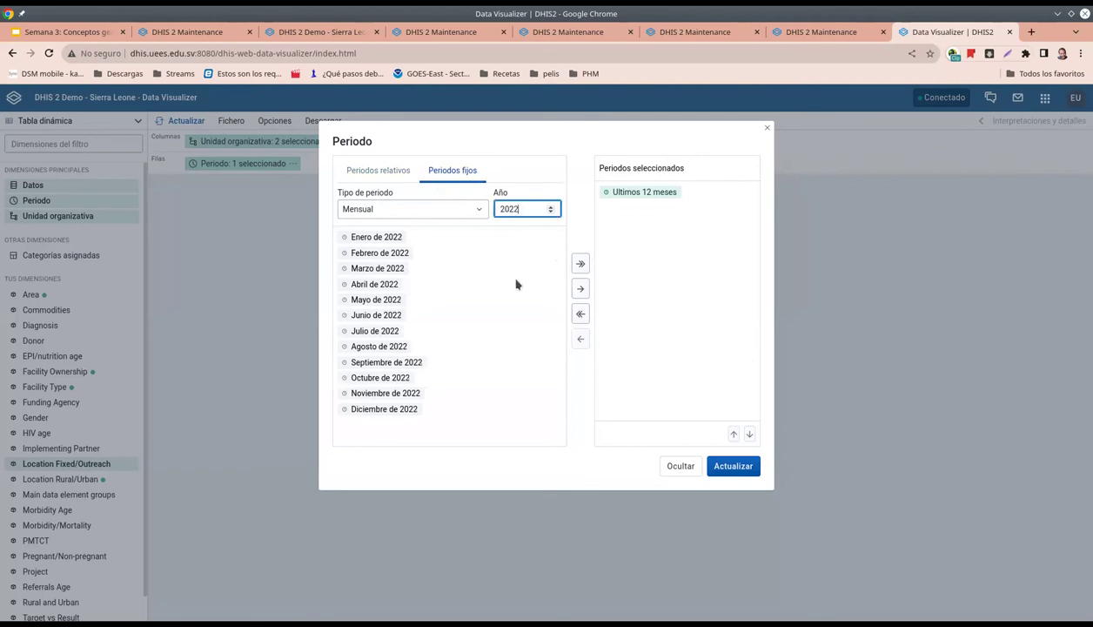
left_click(642, 193)
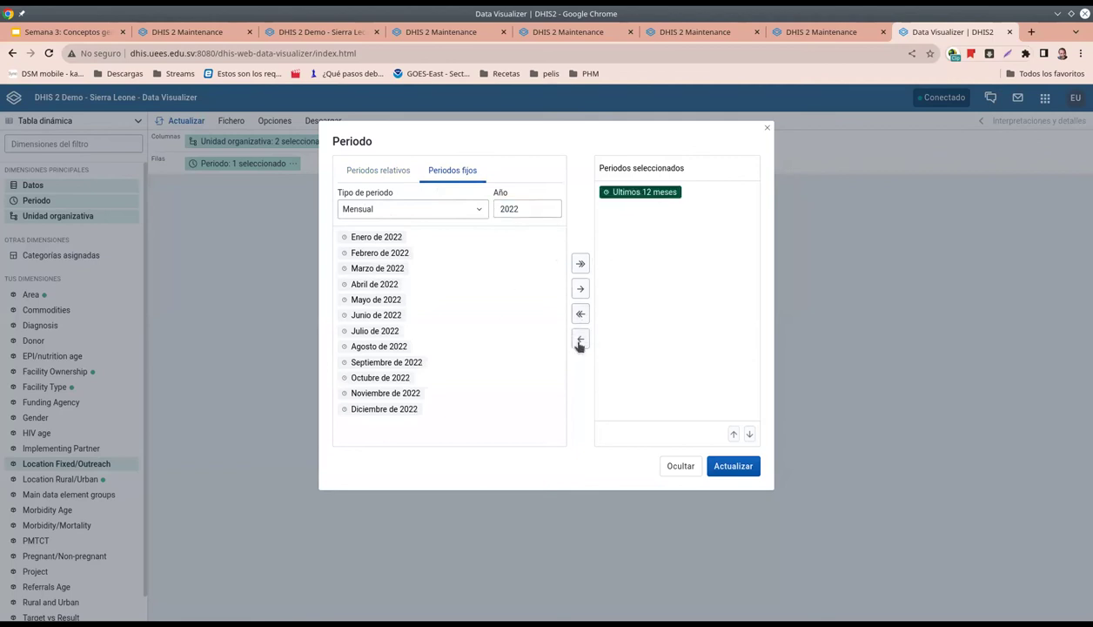
left_click(580, 340)
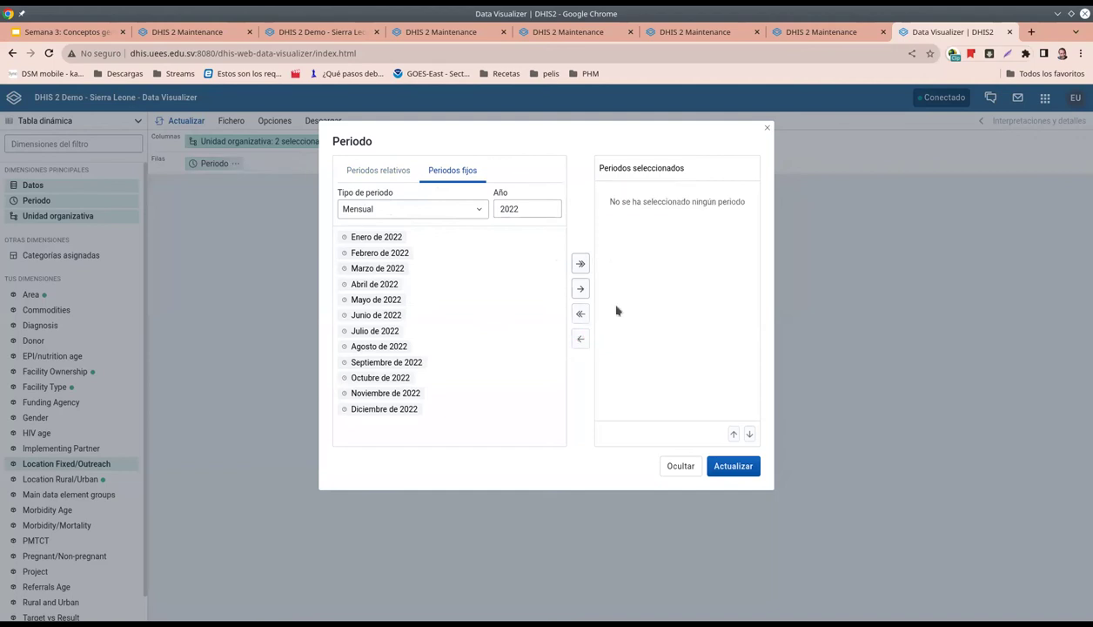
left_click(580, 263)
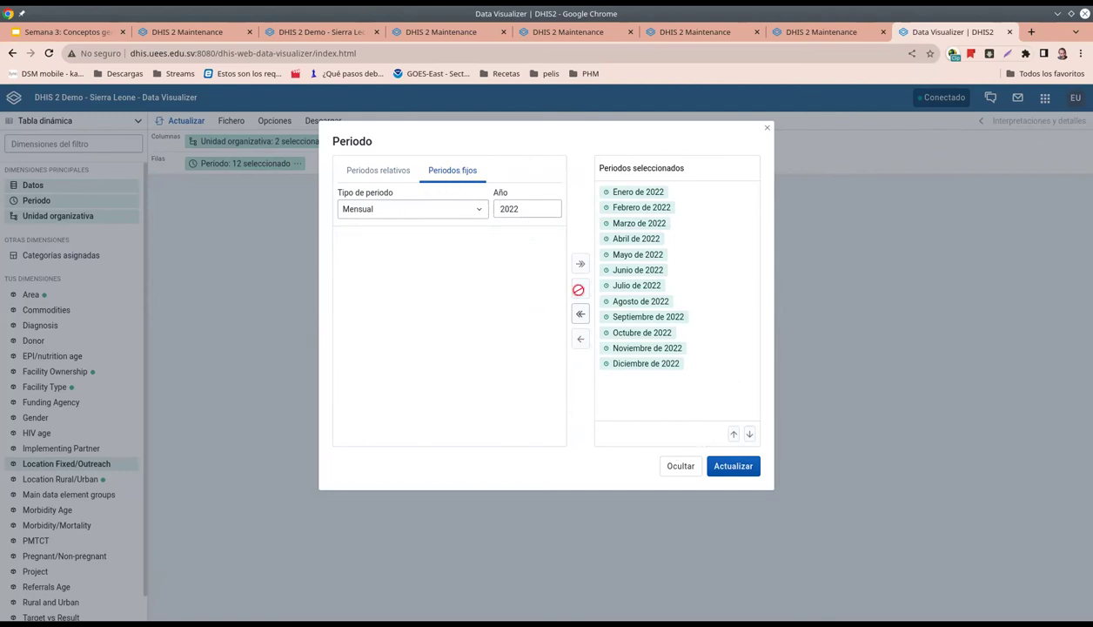
left_click(719, 467)
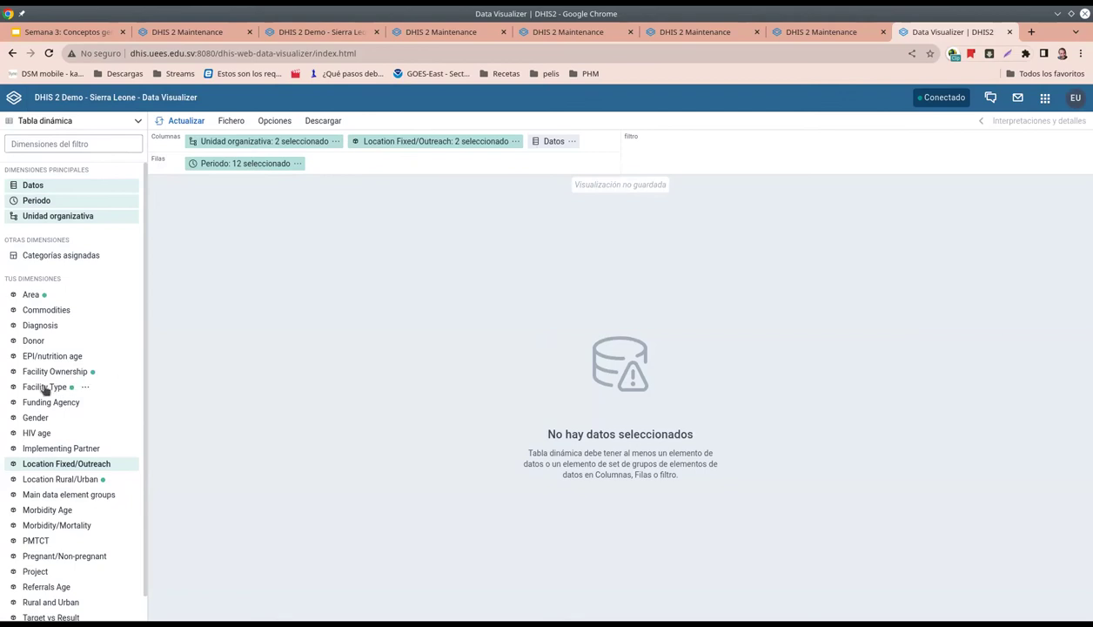
Step: Add Facility Type to the rows after Periodo, include only CHC, CHP and MCHP, and update the table
left_click_drag(45, 390, 359, 164)
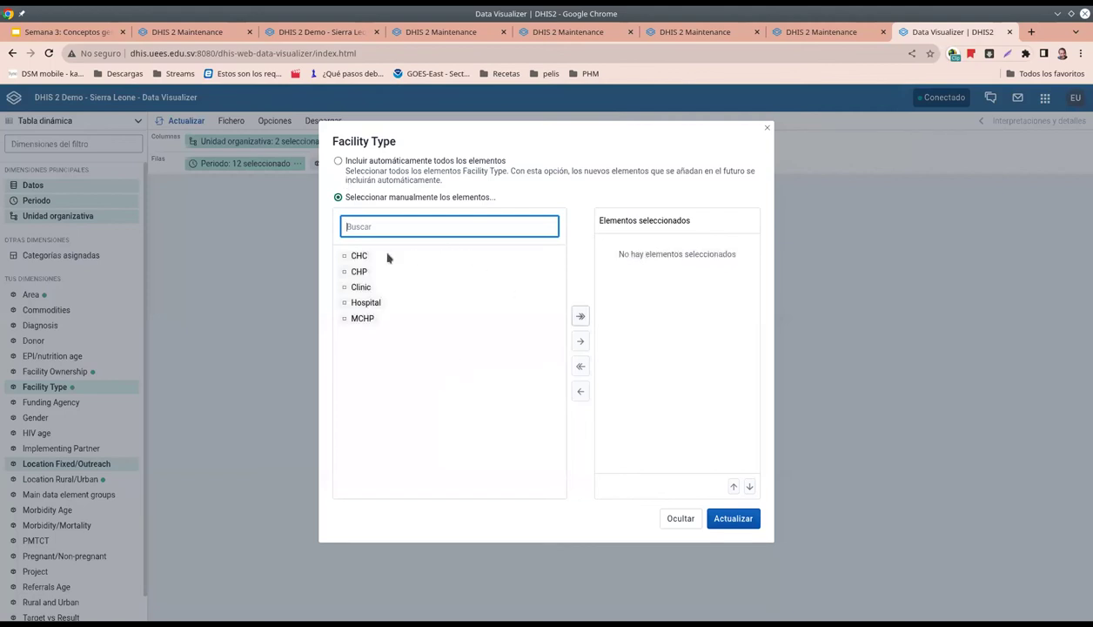
left_click(358, 256)
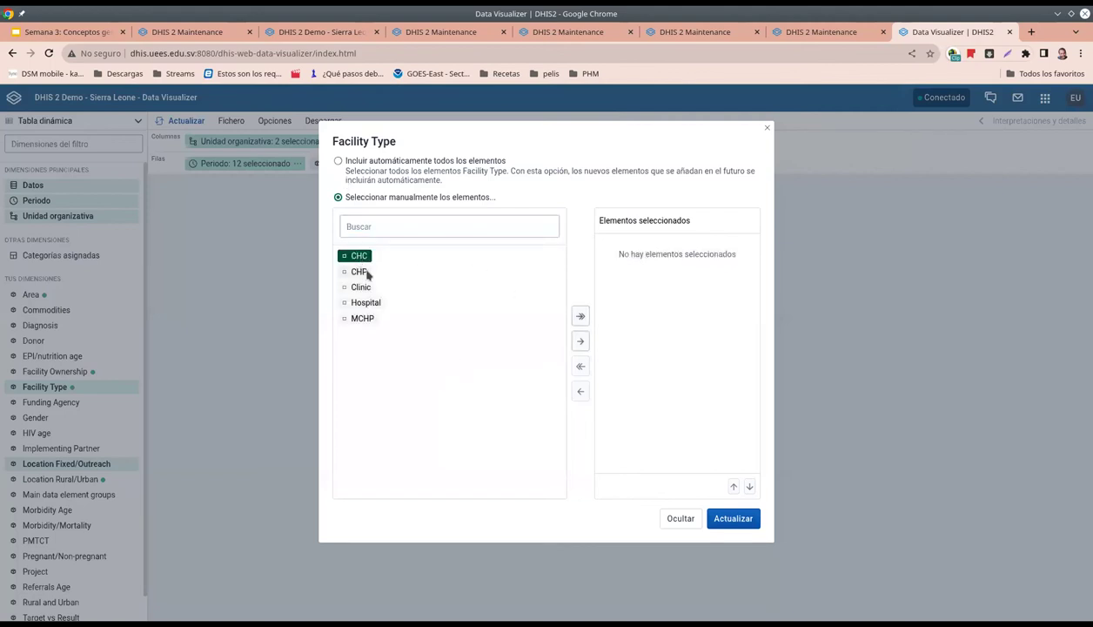
left_click(358, 273, "ctrl")
left_click(364, 320, "ctrl")
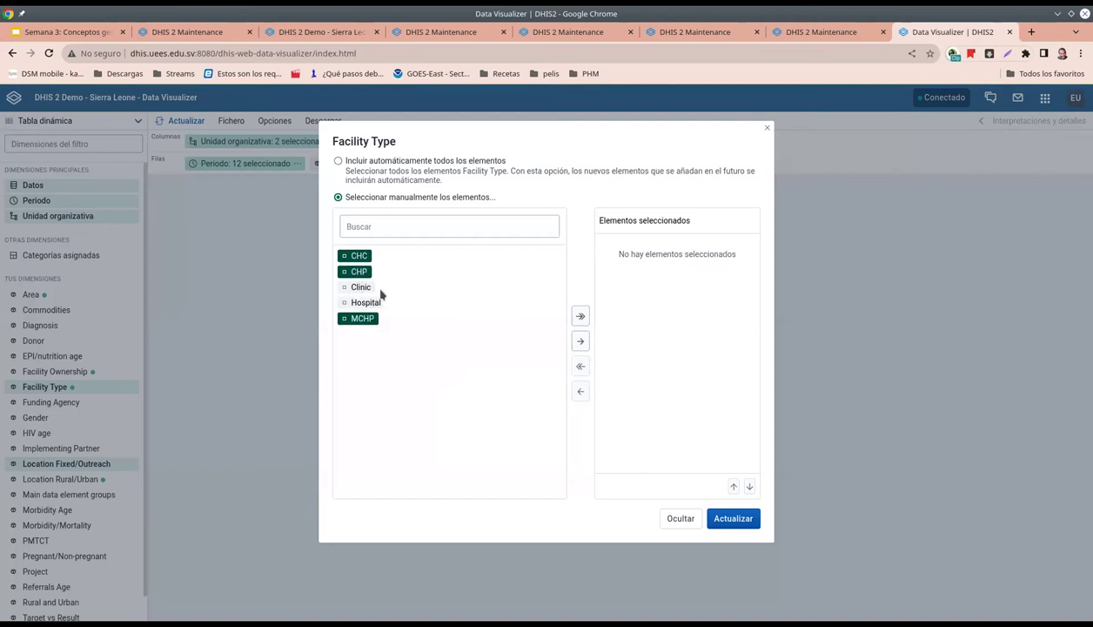
left_click(581, 341)
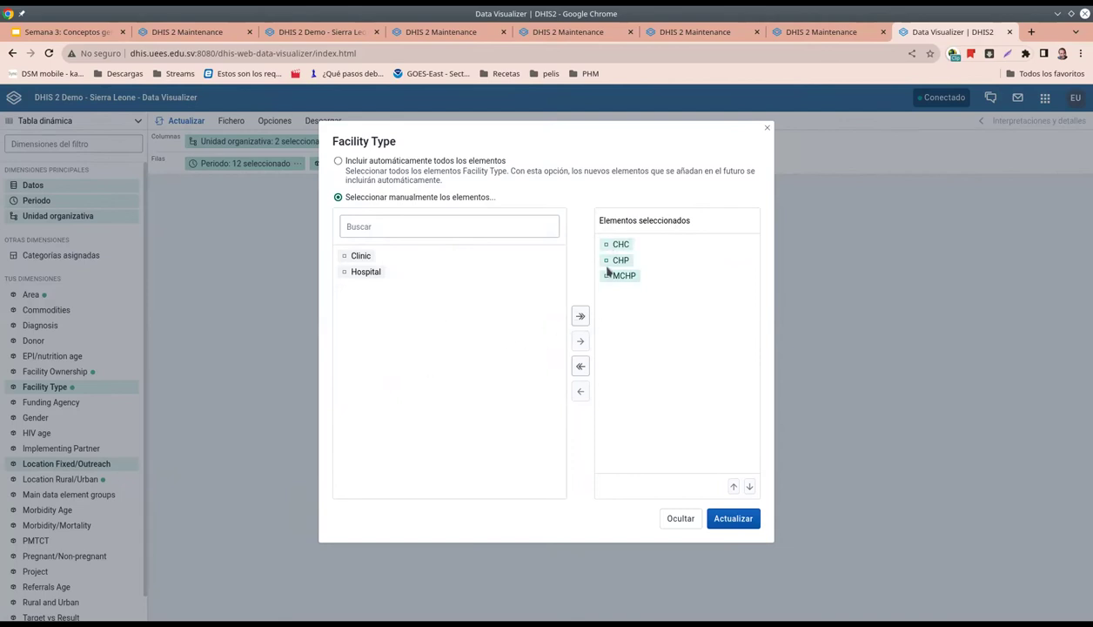
left_click(730, 515)
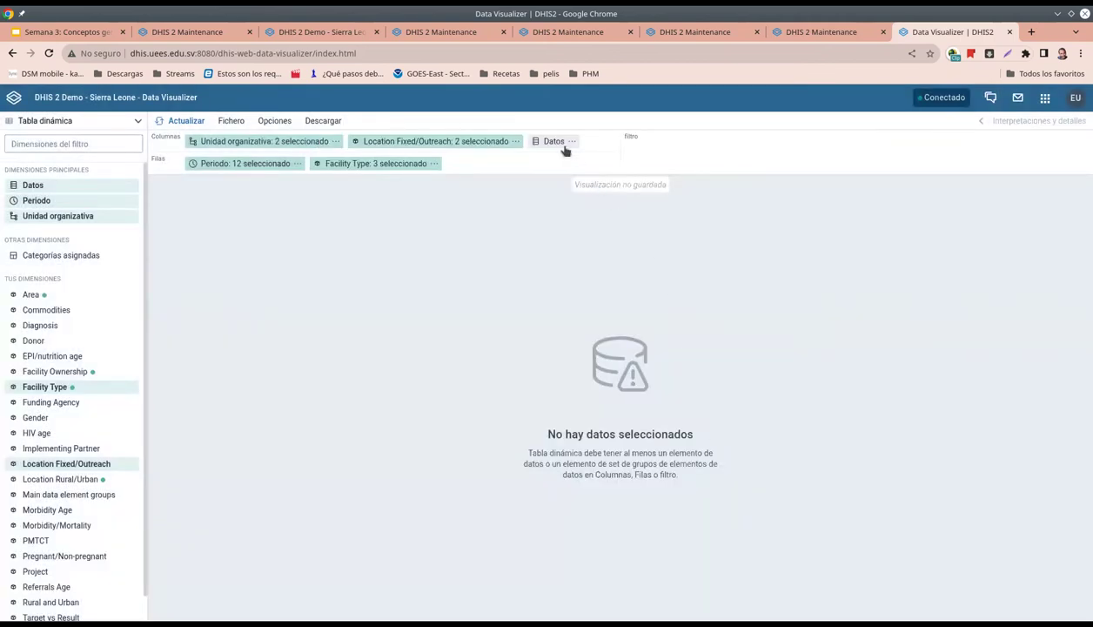
Step: Search the Datos items for ANC 1, add the ANC 1st visit data element, and update the table
left_click(553, 141)
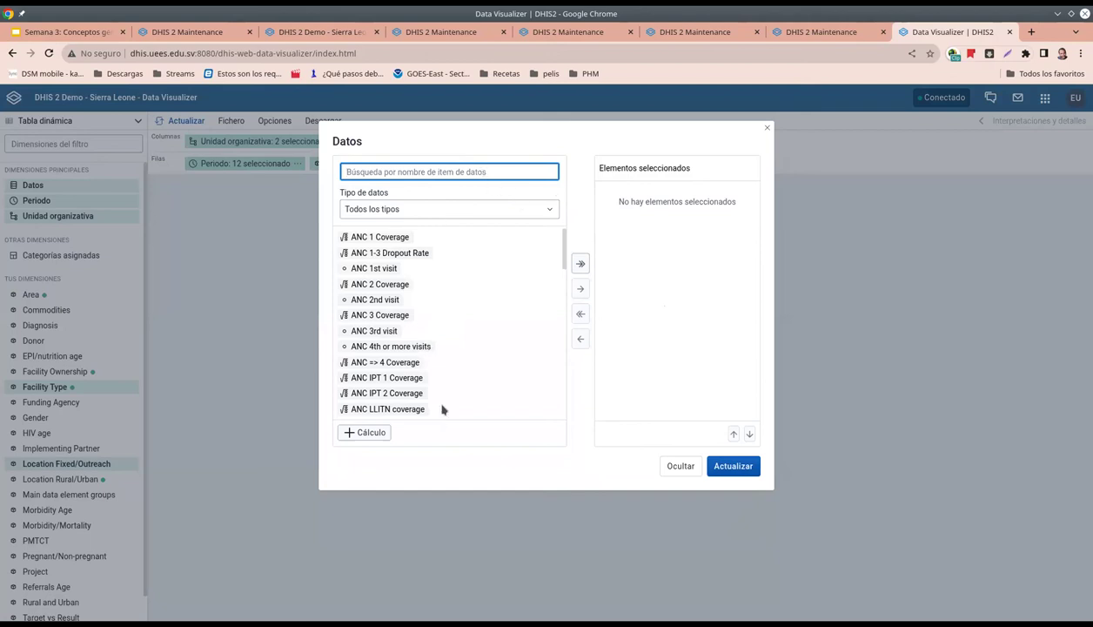
left_click(565, 252)
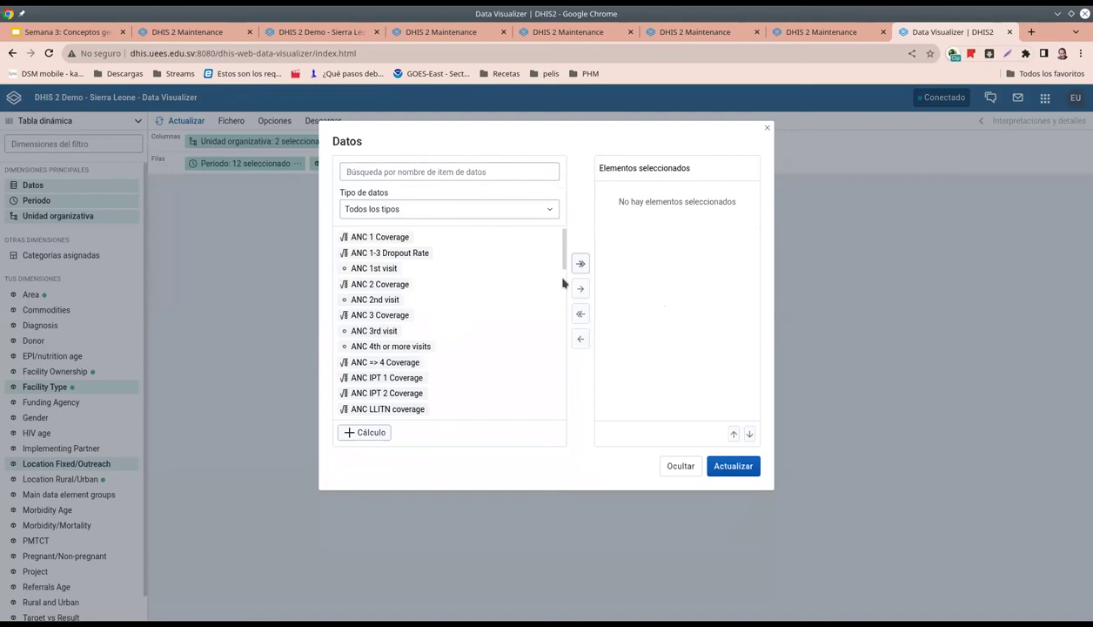
left_click_drag(565, 249, 566, 205)
left_click(425, 171)
type("ANC 1")
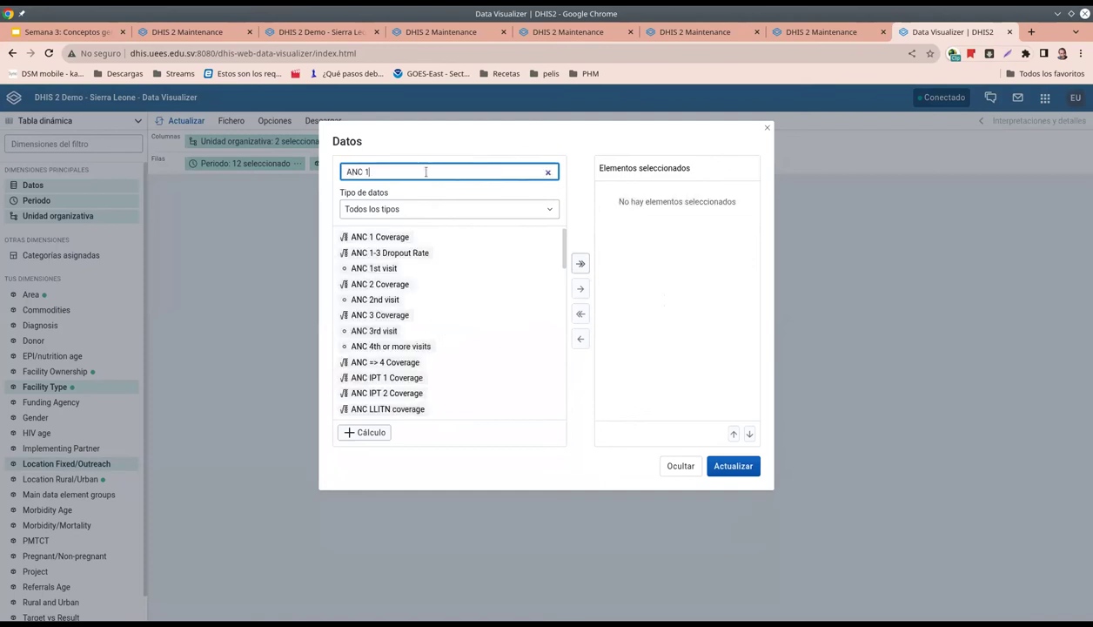
left_click(364, 270)
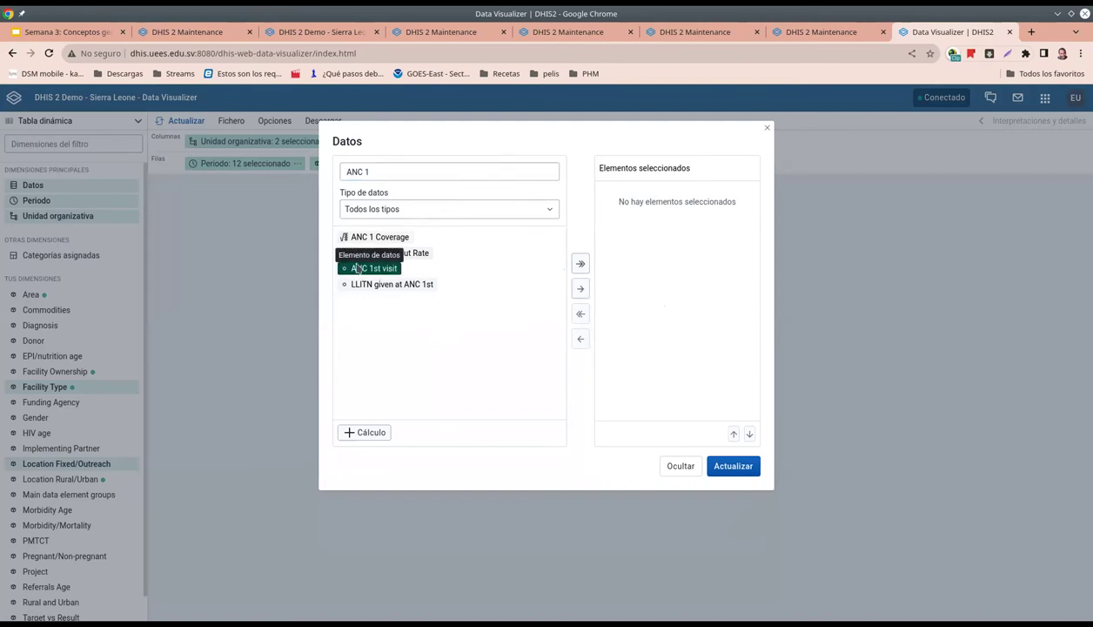
left_click(581, 288)
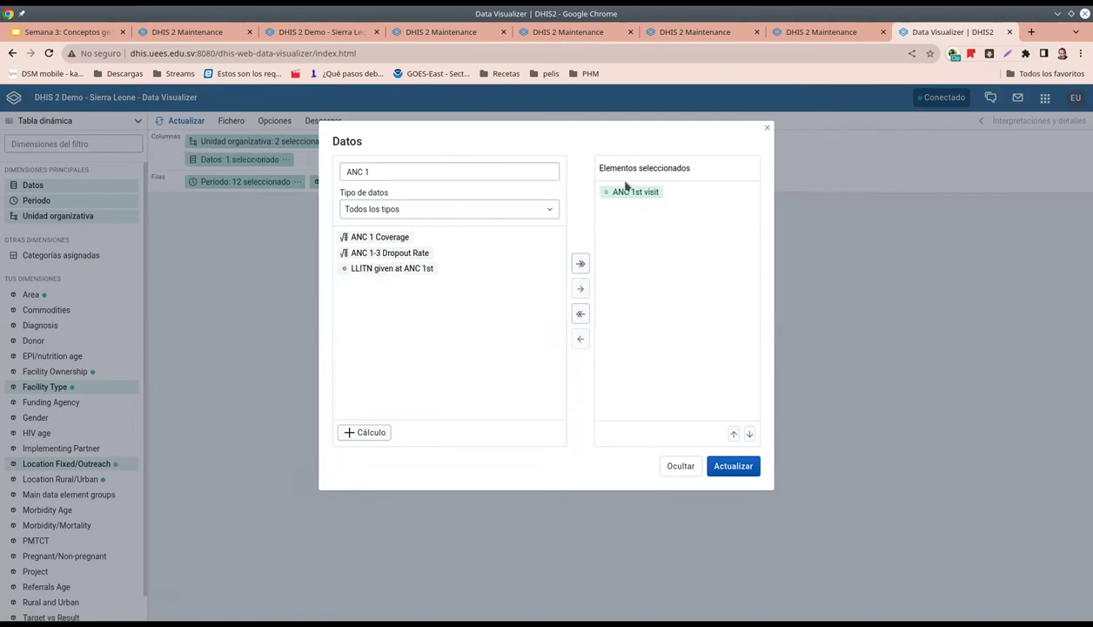
left_click(731, 465)
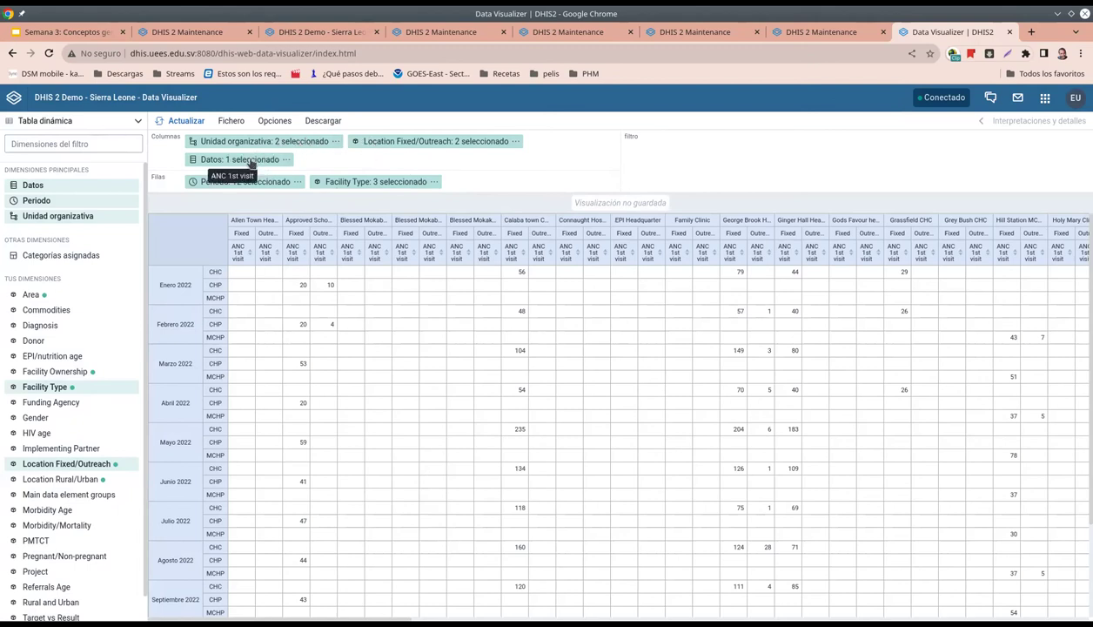
Step: Compare the table with Location Fixed/Outreach ahead of Unidad organizativa in the columns, and restore the previous column order
left_click_drag(366, 141, 247, 144)
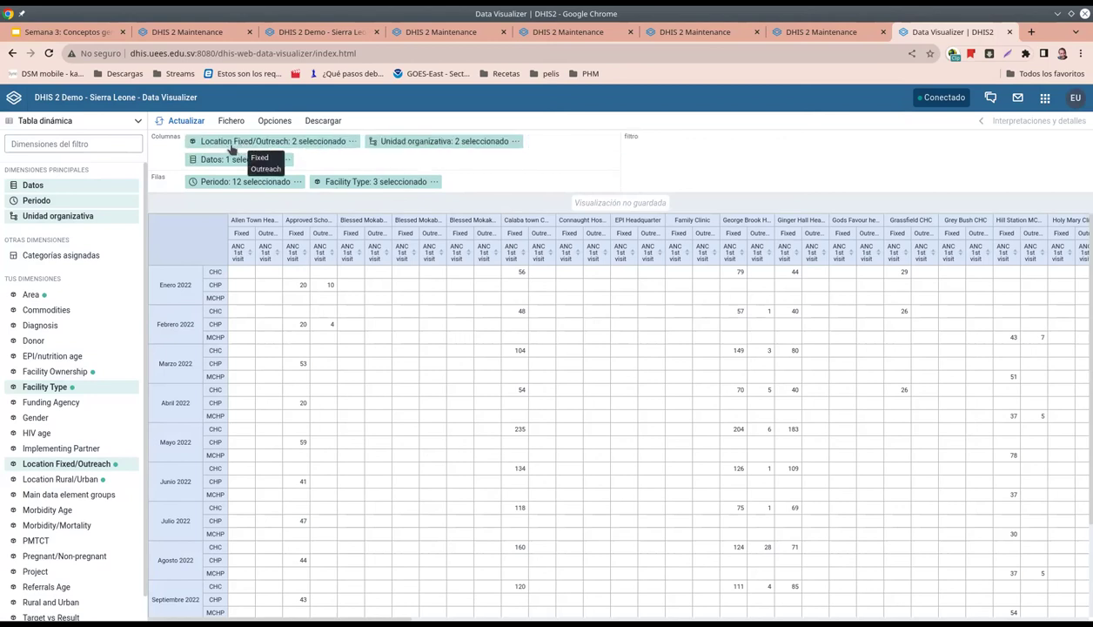
left_click(187, 121)
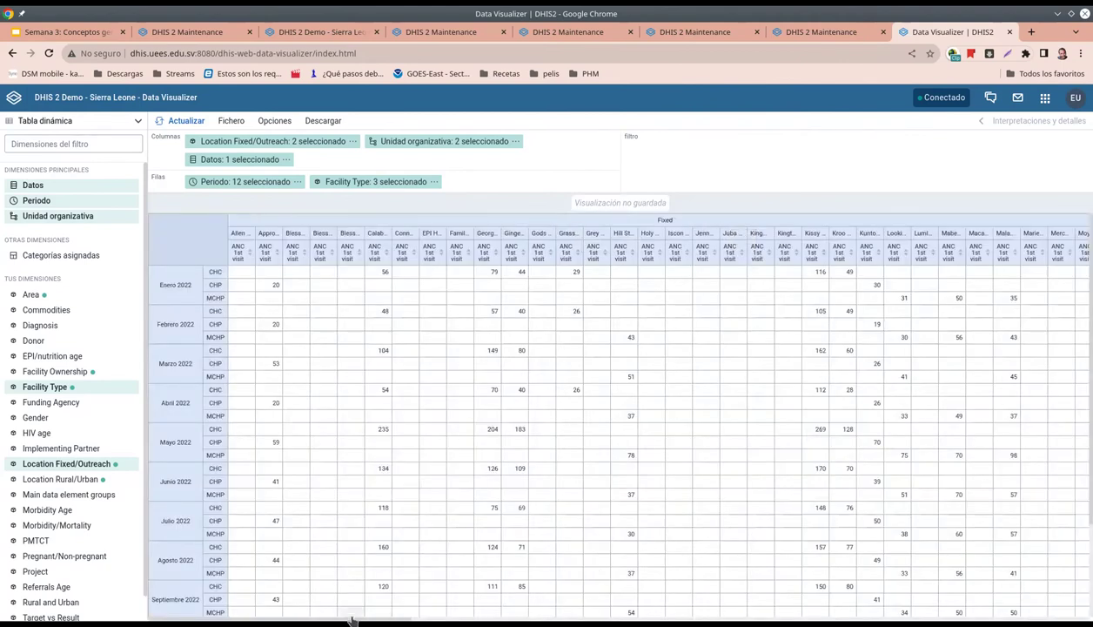
left_click_drag(352, 620, 810, 618)
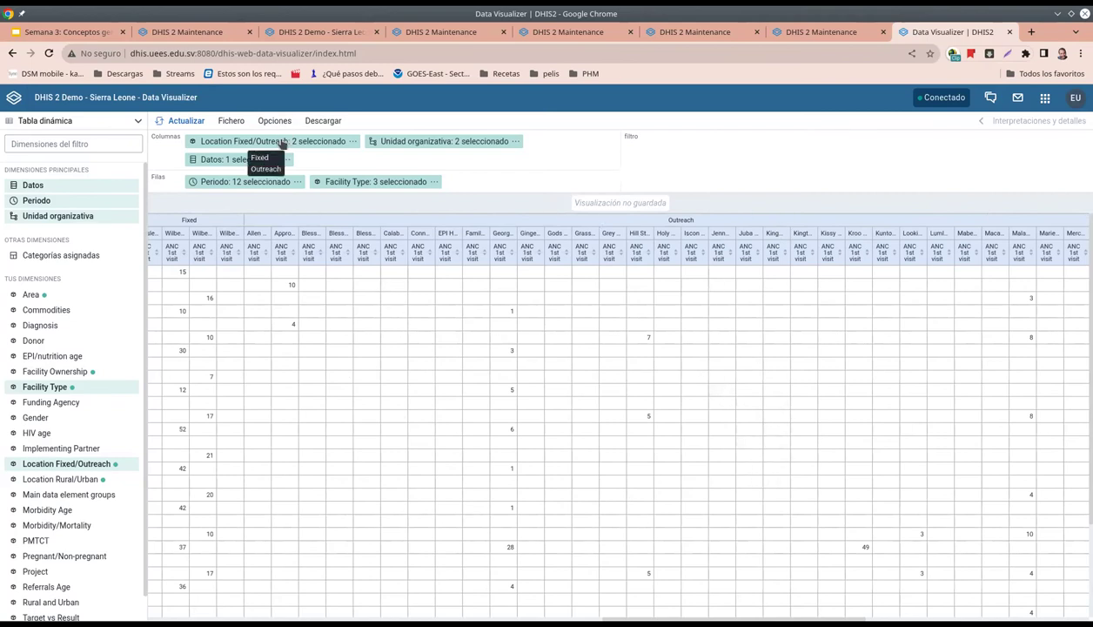
left_click_drag(281, 145, 450, 166)
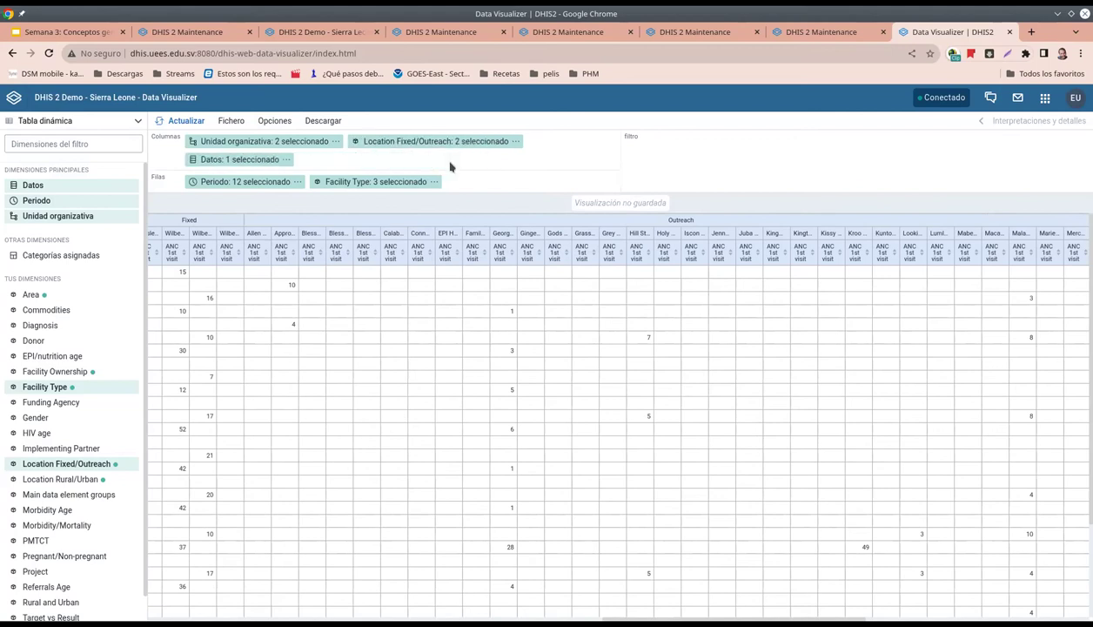
left_click(180, 121)
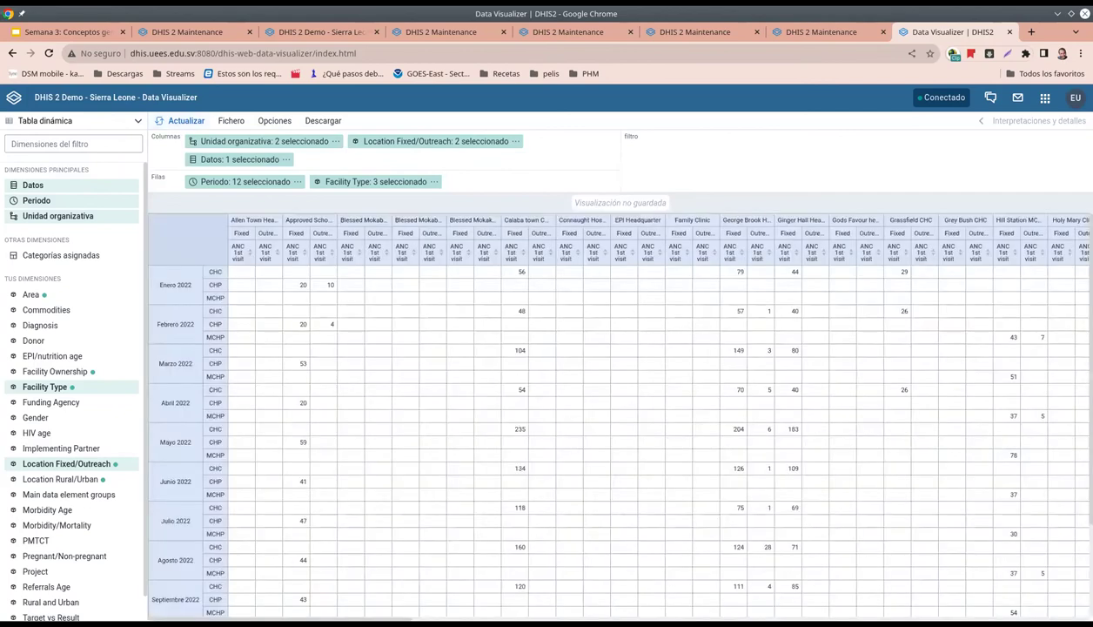
Step: Enable column totals, column subtotals, row totals and row subtotals in the pivot table's data options, update it, and check the result
left_click(264, 124)
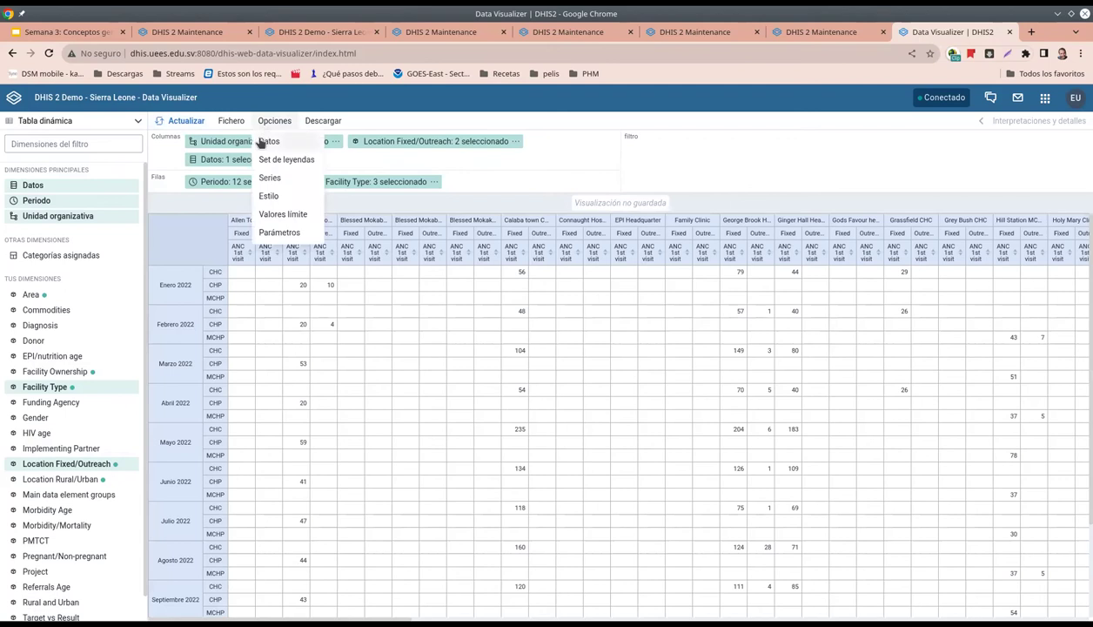
left_click(271, 145)
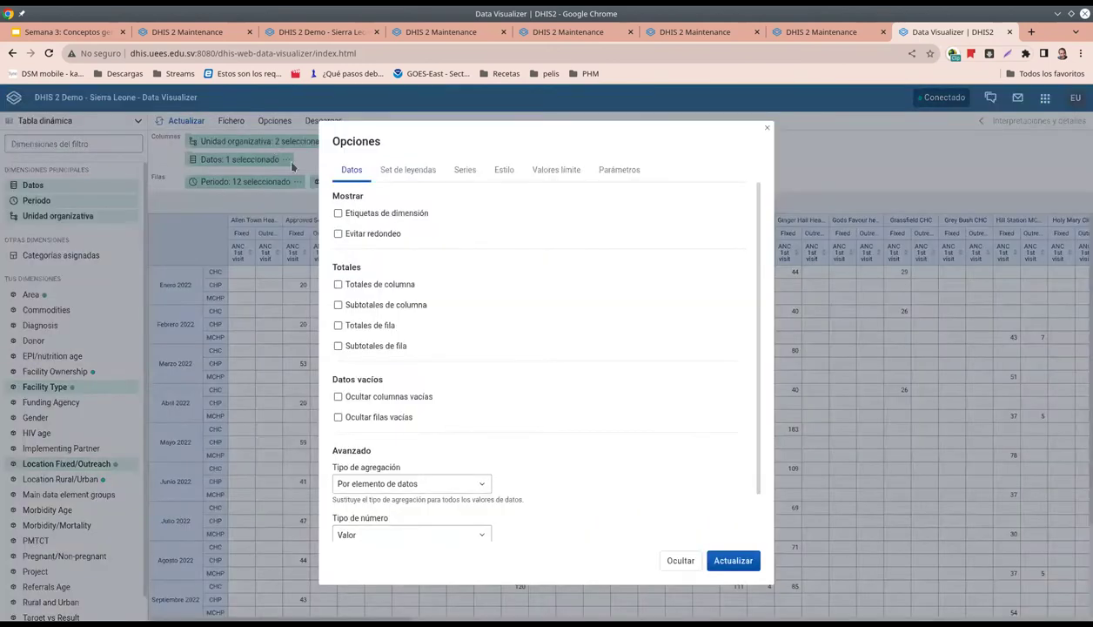
left_click(337, 285)
left_click(337, 305)
left_click(338, 326)
left_click(337, 345)
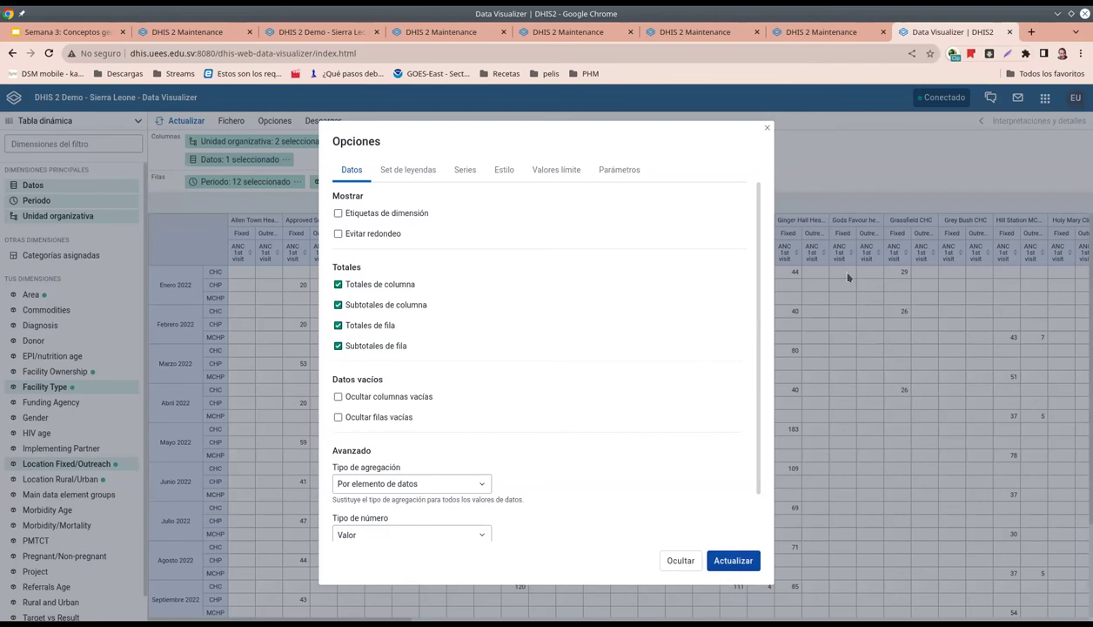
left_click(710, 560)
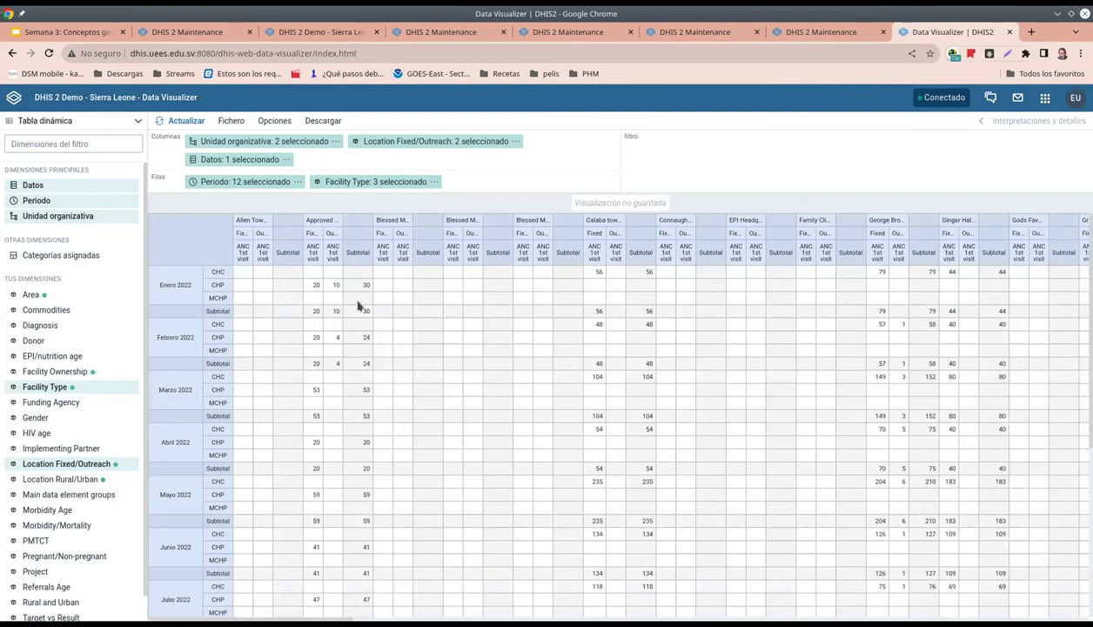
scroll(433, 365, "down", 3)
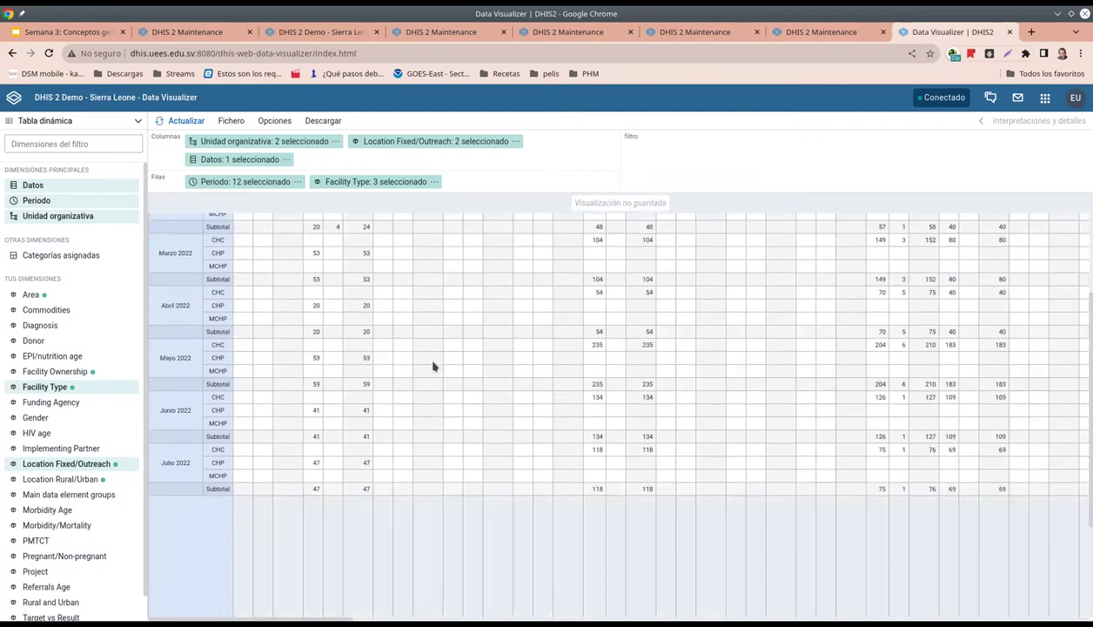
scroll(434, 366, "down", 2)
scroll(435, 365, "up", 5)
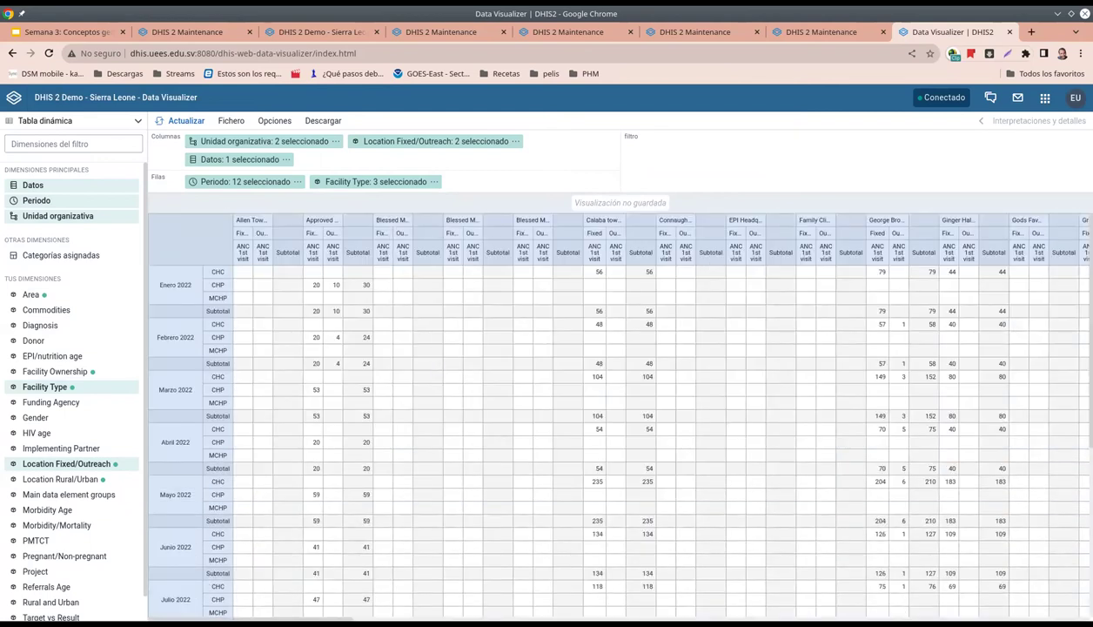
Step: Switch to the exercise PDF in Okular, copy the favorite name “Freetown - Atención prenatal - Tabla pivote”, and return to Data Visualizer
key("alt+Tab")
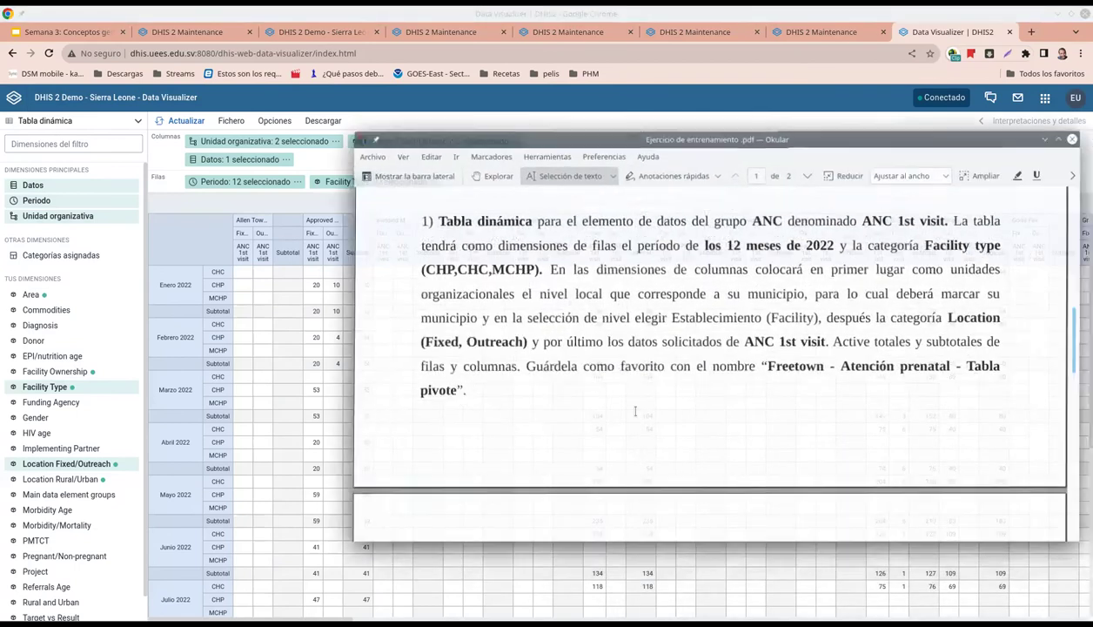
left_click_drag(687, 363, 376, 386)
key("ctrl+c")
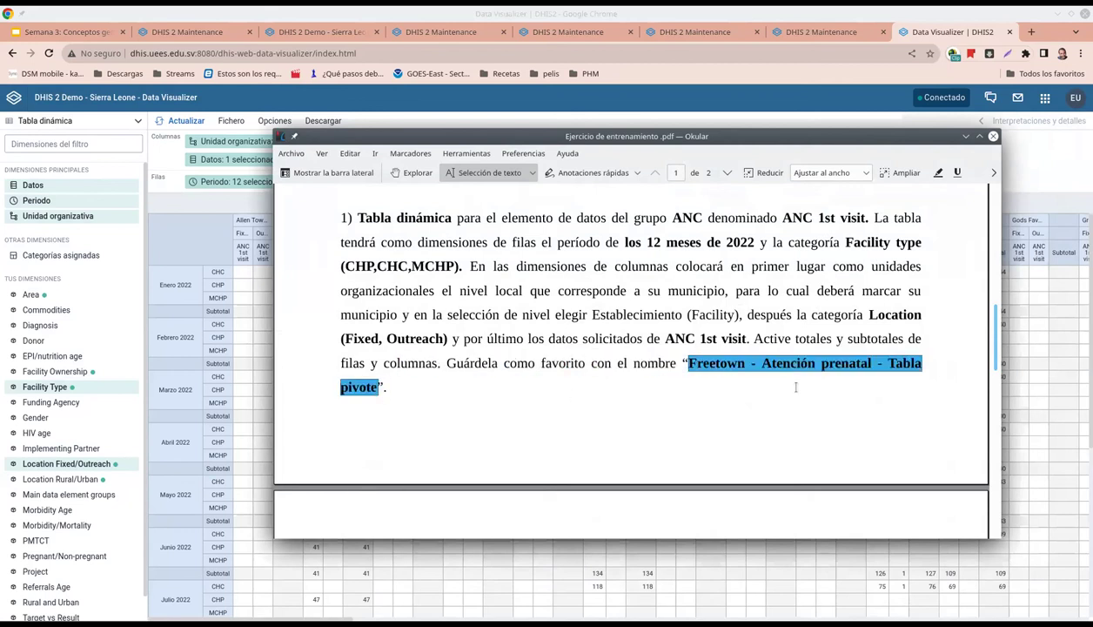
right_click(736, 363)
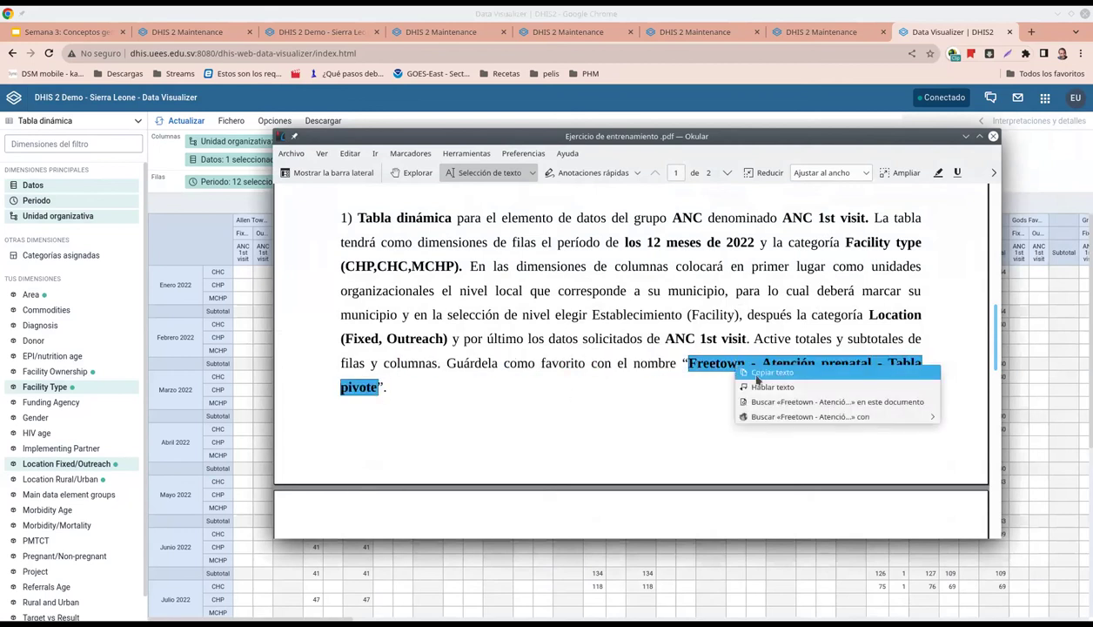
left_click(745, 370)
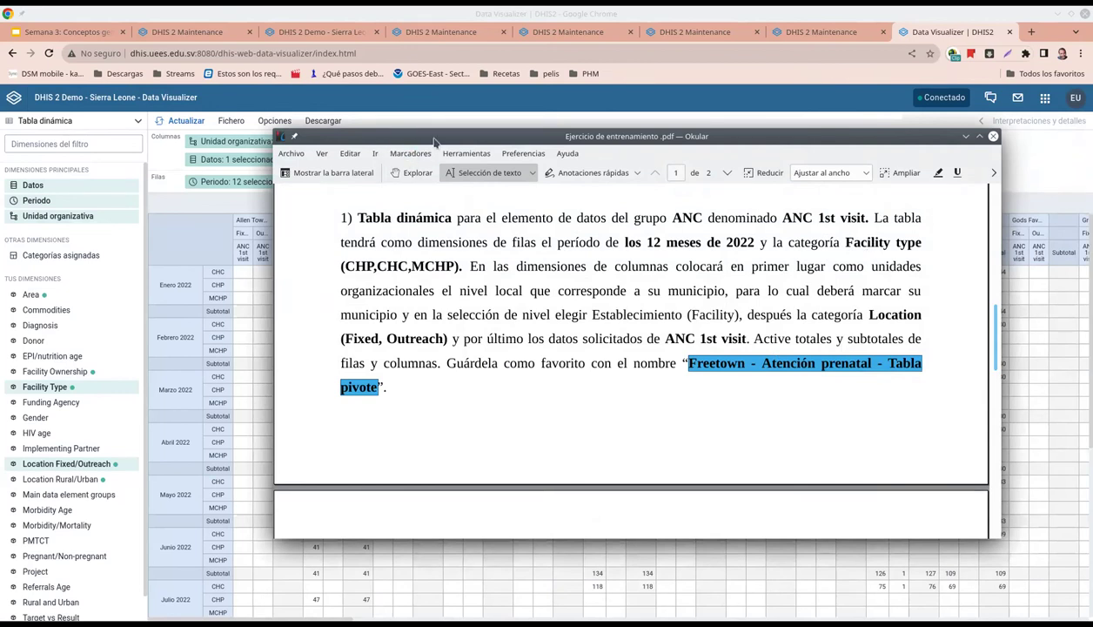
key("alt+Tab")
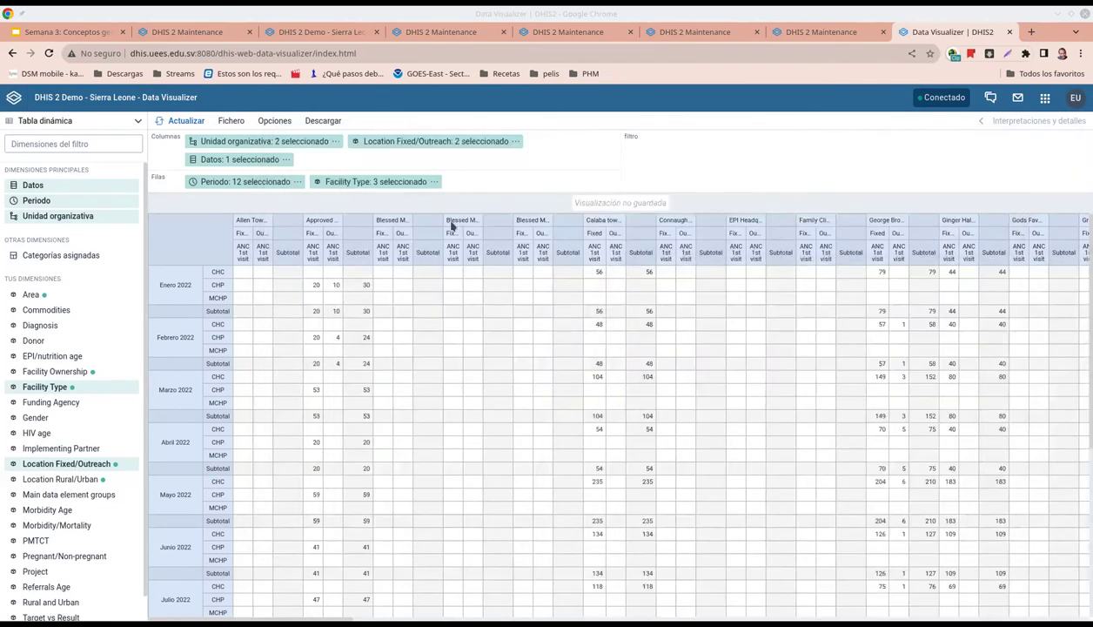
Step: Save the pivot table under the copied name “Freetown - Atención prenatal - Tabla pivote”
left_click(234, 123)
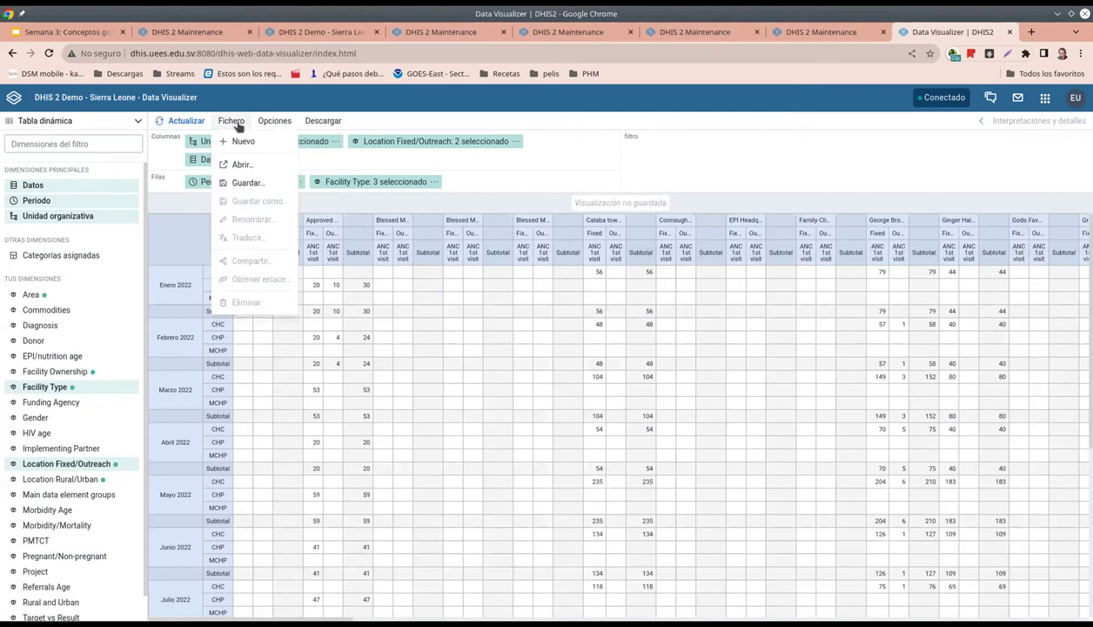
left_click(249, 184)
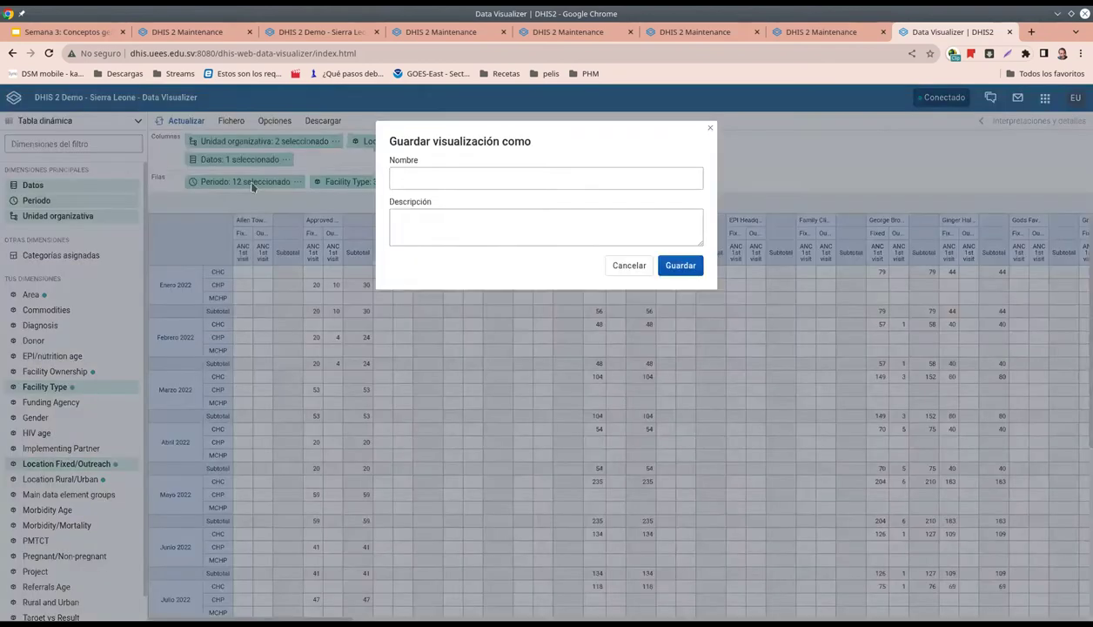
left_click(430, 175)
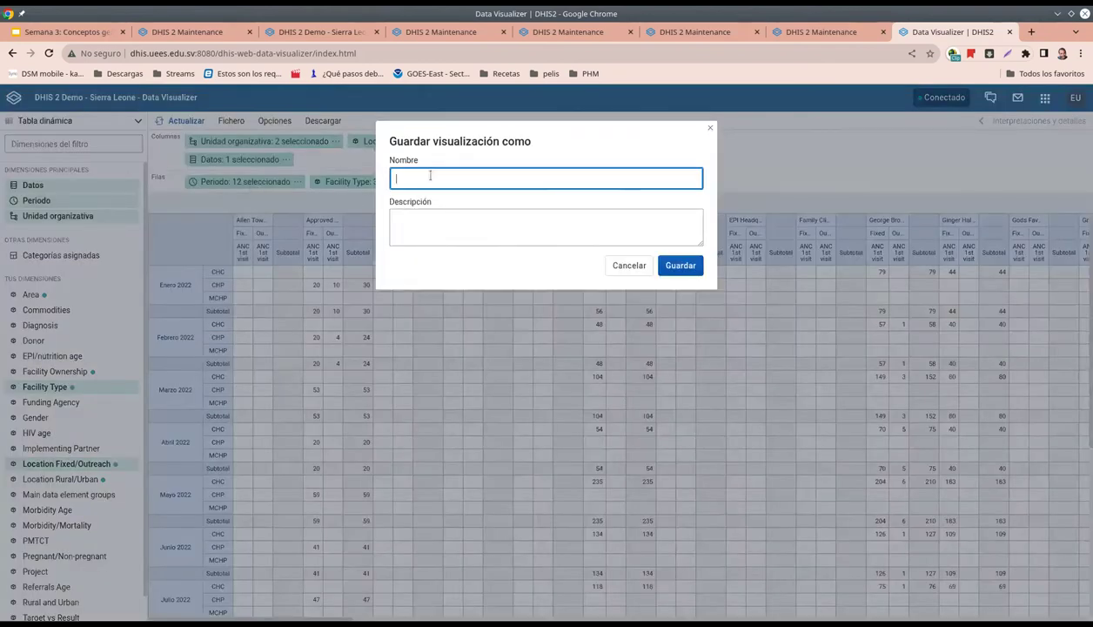
key("ctrl+v")
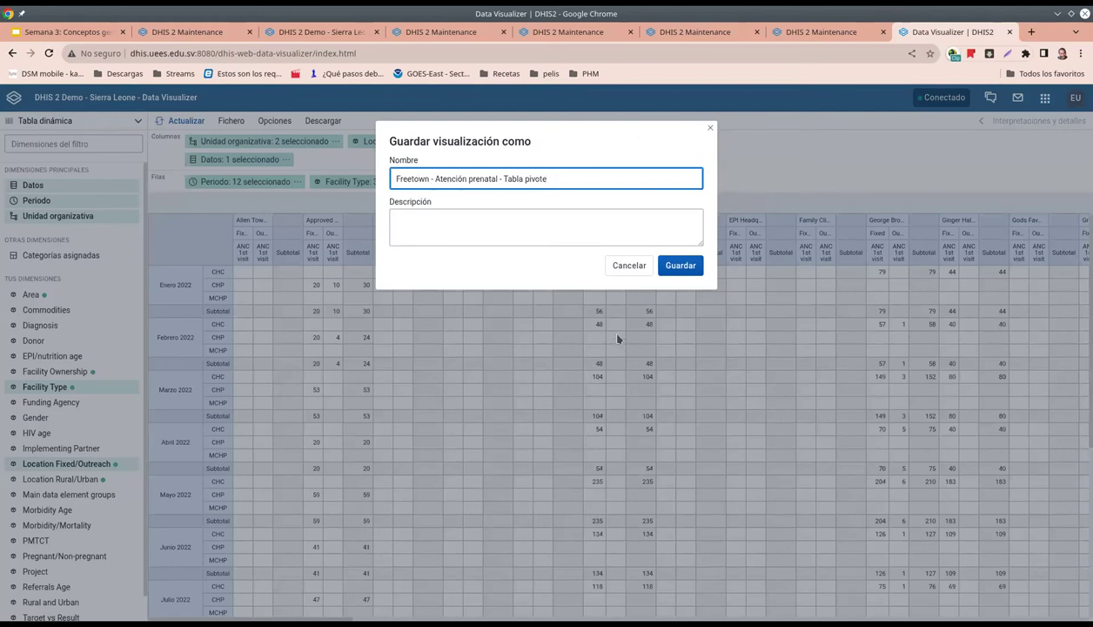
left_click(667, 266)
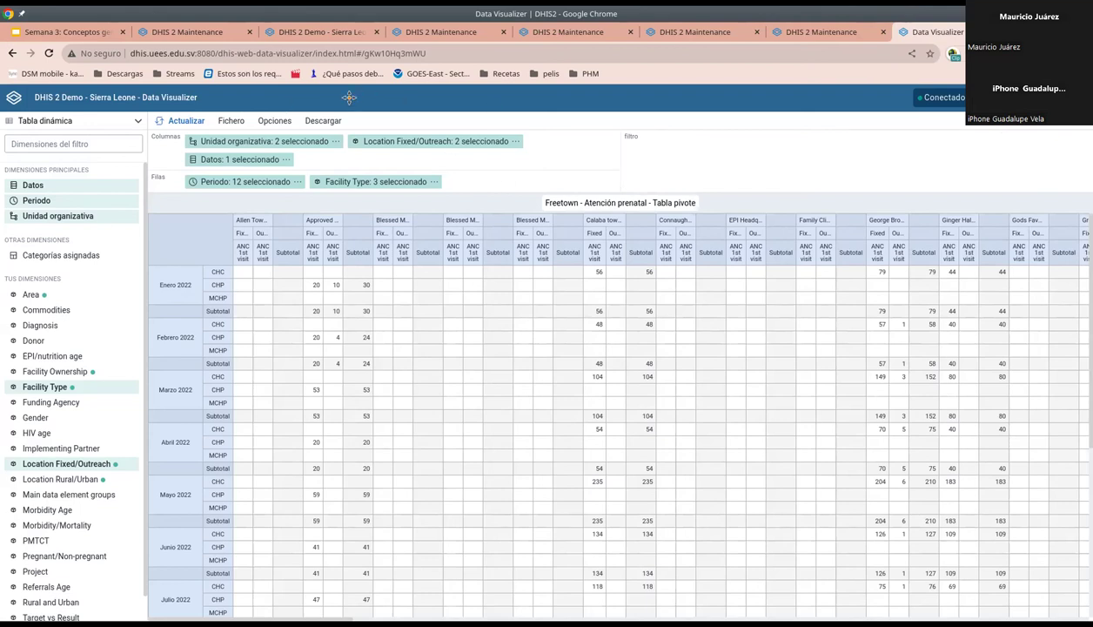
Step: Consult exercise 2 in the Okular PDF and start a new blank visualization in Data Visualizer
key("alt+Tab")
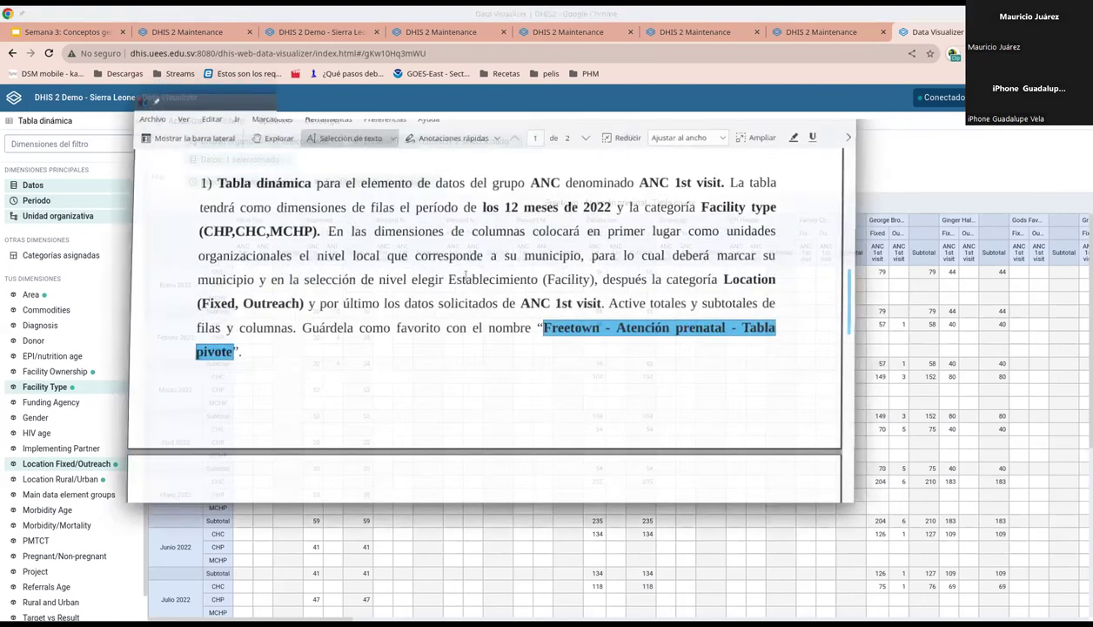
scroll(523, 317, "down", 3)
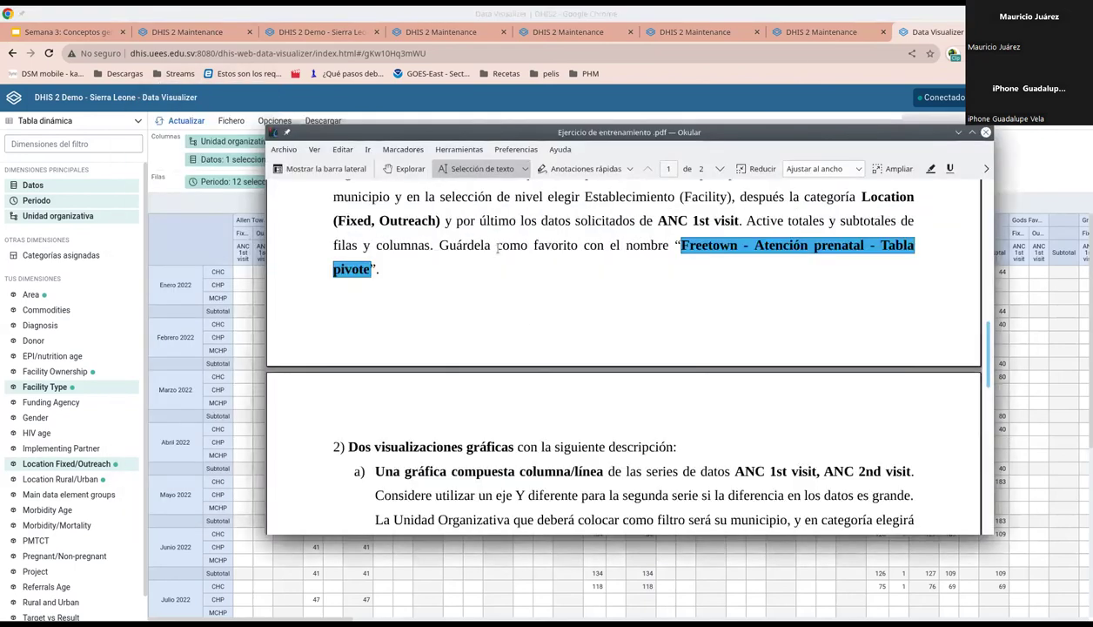
scroll(497, 247, "down", 5)
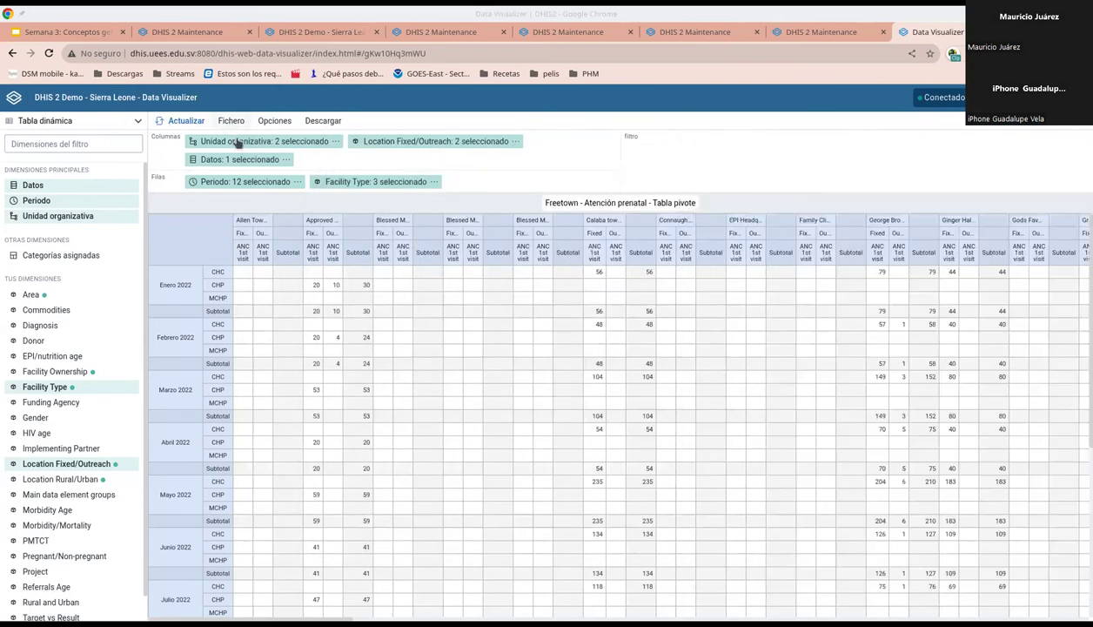
left_click(466, 299)
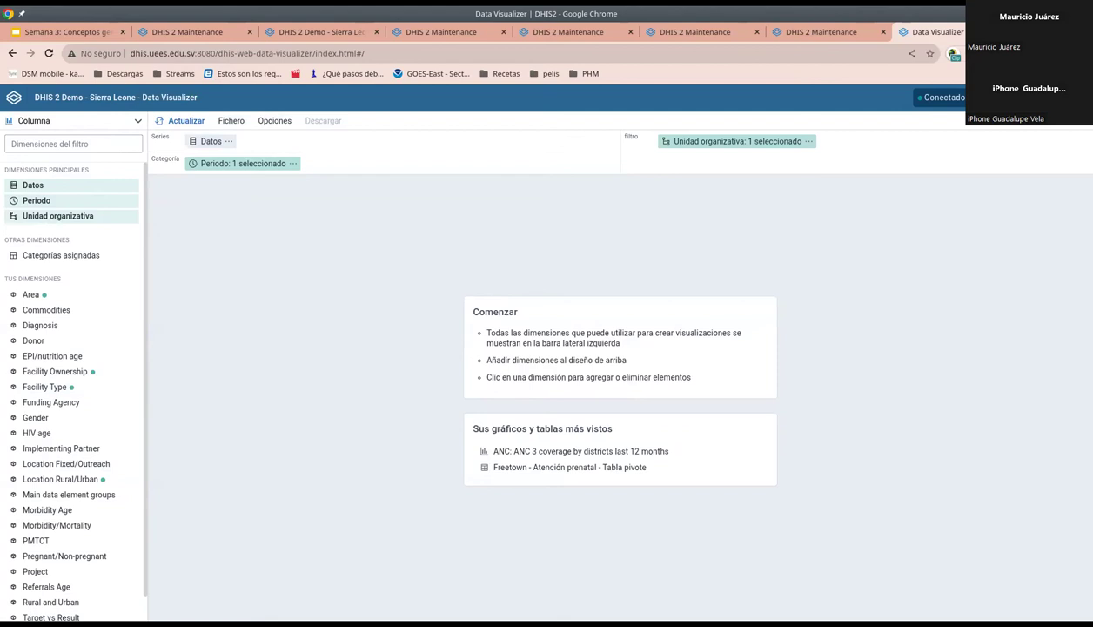
Step: Review the PDF's requirements for the combined column/line chart and the available visualization types in Data Visualizer
key("alt+Tab")
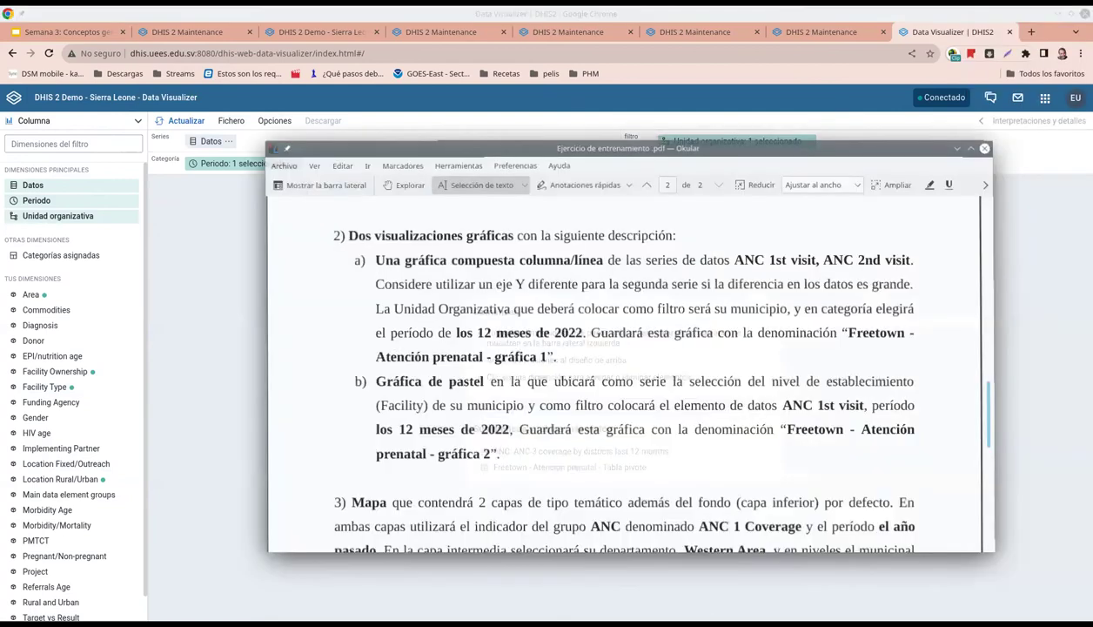
left_click_drag(287, 149, 276, 129)
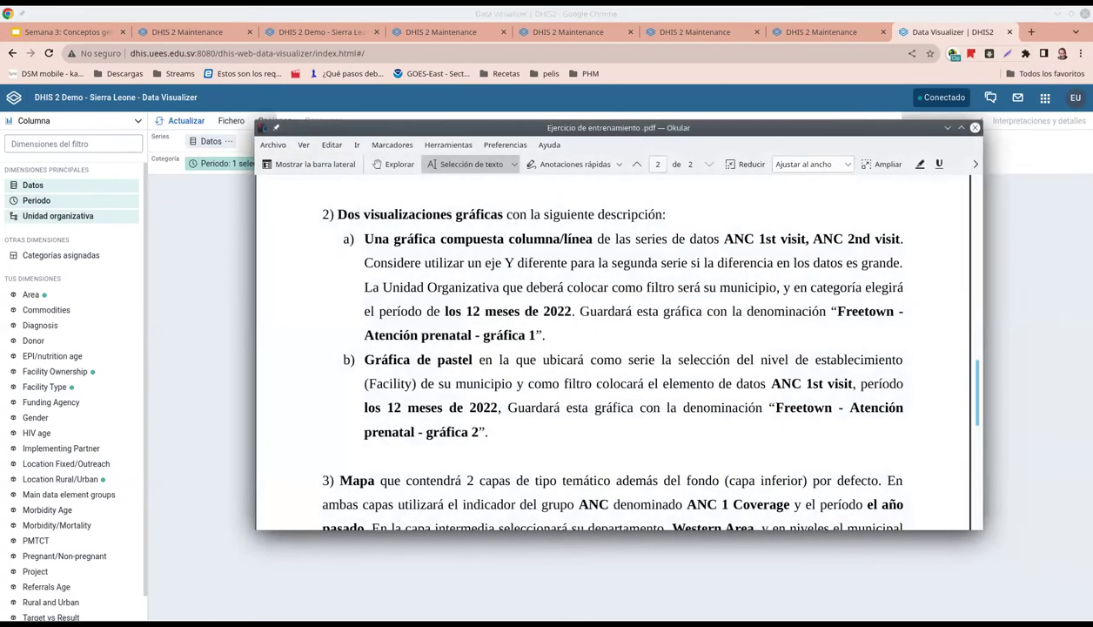
left_click(1028, 157)
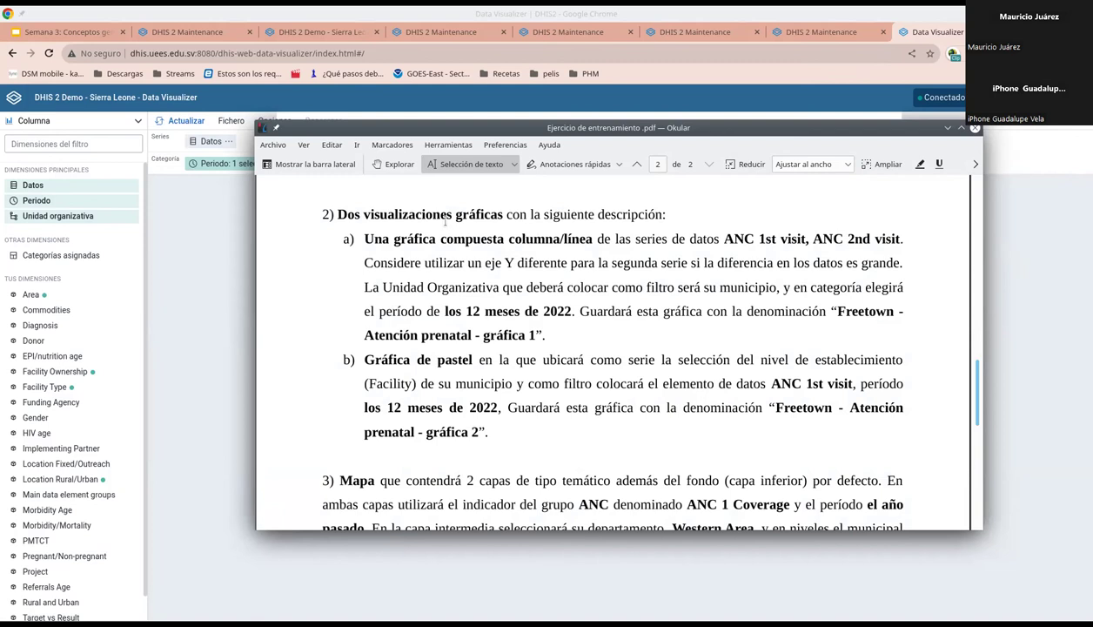
left_click(105, 120)
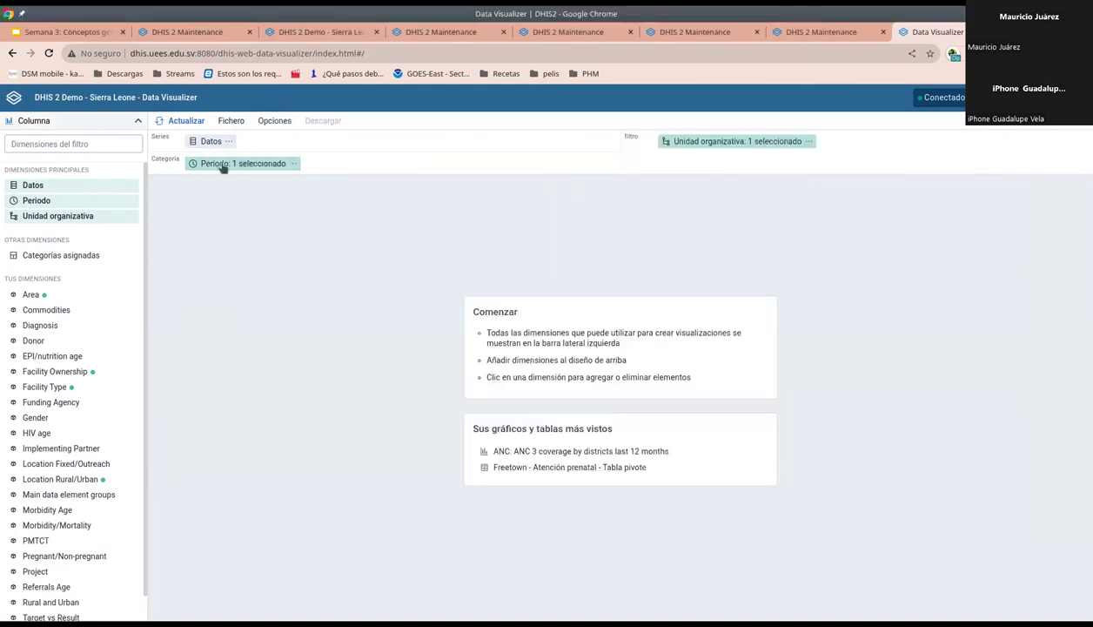
left_click(641, 230)
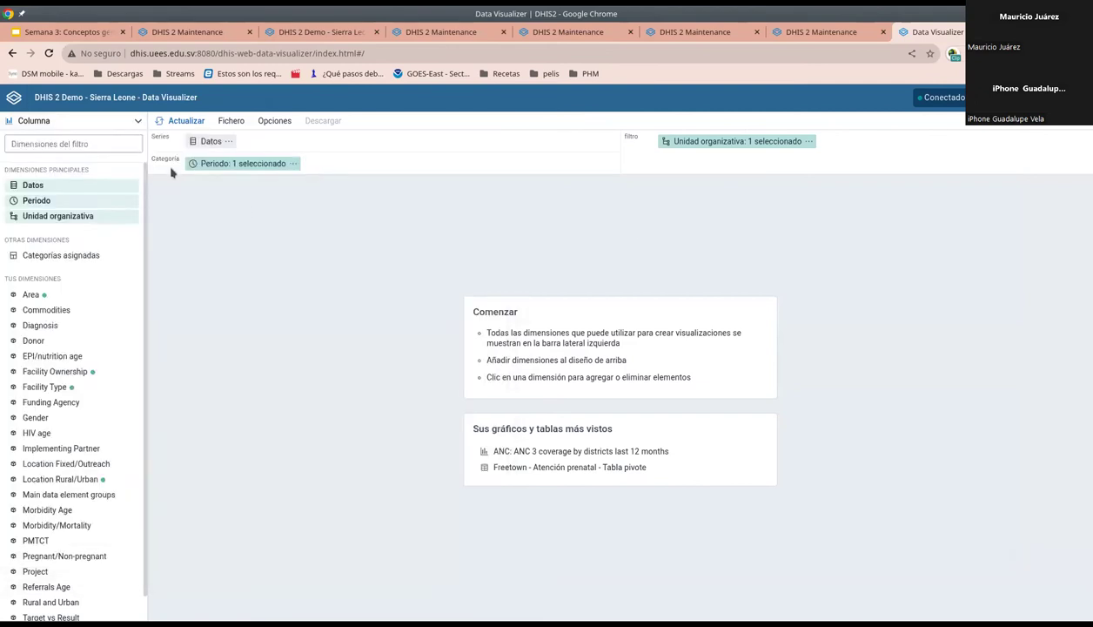
Step: Replace the user organisation unit in the Unidad organizativa filter with Freetown under Western Area, and update the chart
key("alt+Tab")
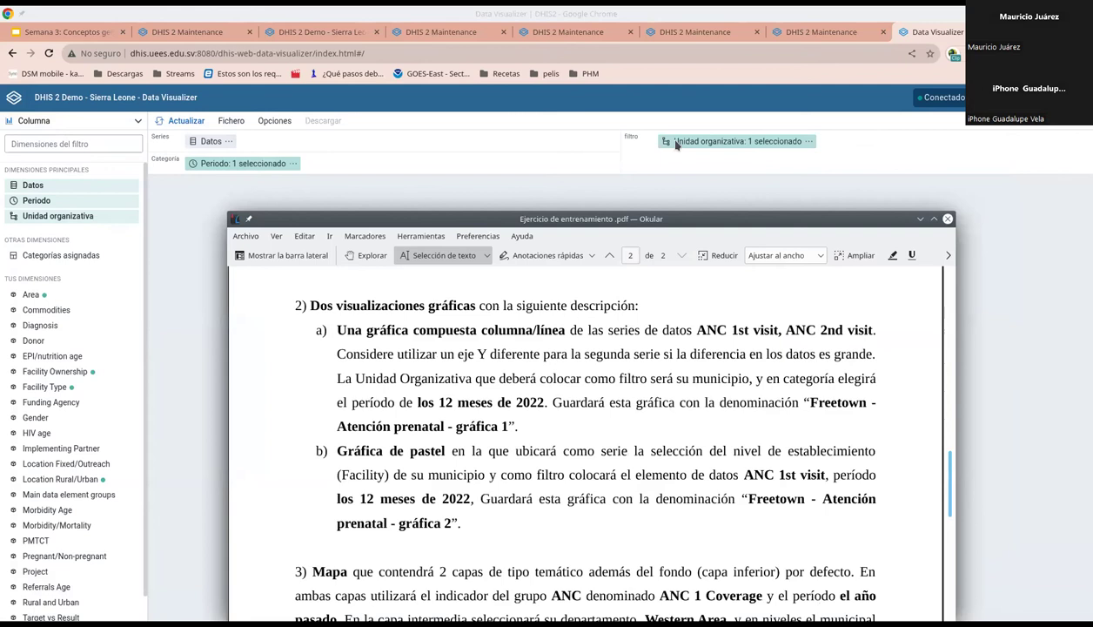
left_click(388, 192)
left_click(351, 169)
left_click(353, 374)
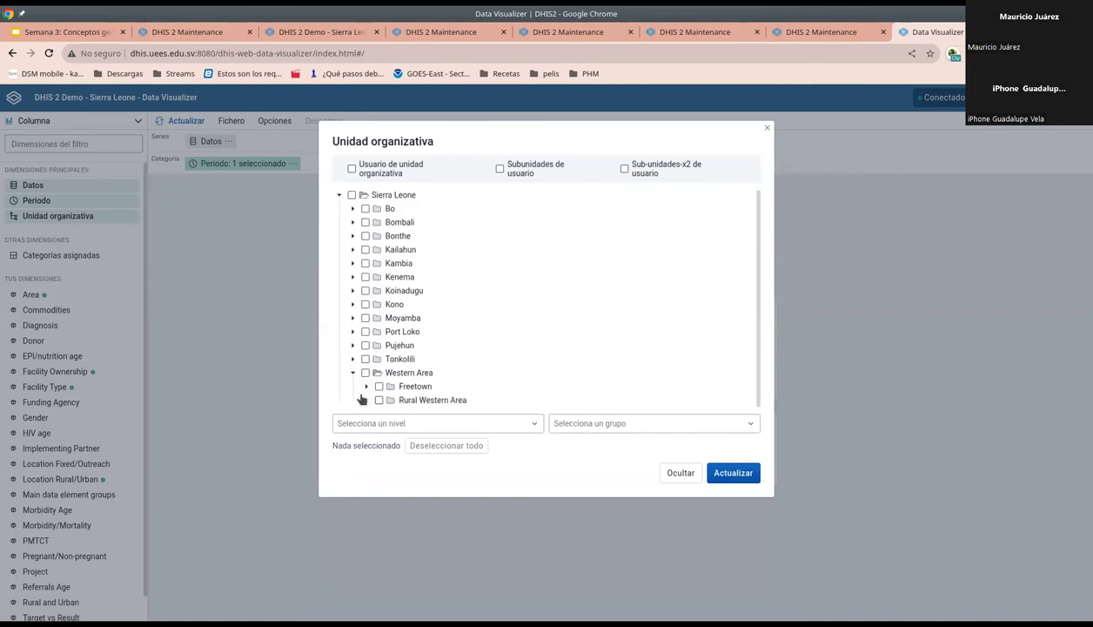
left_click(379, 386)
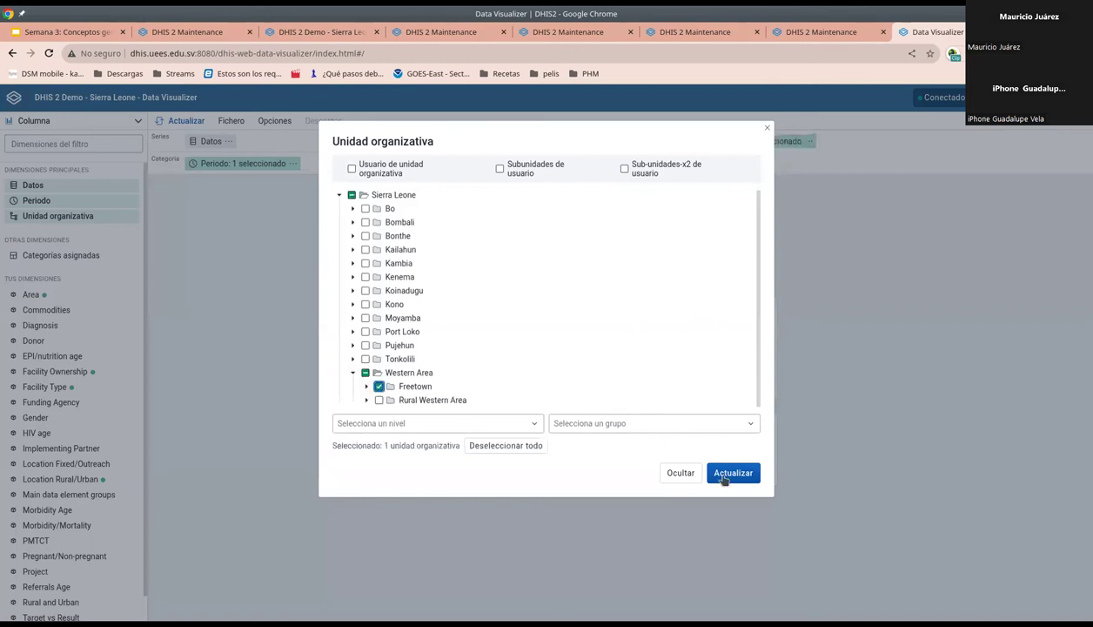
left_click(730, 474)
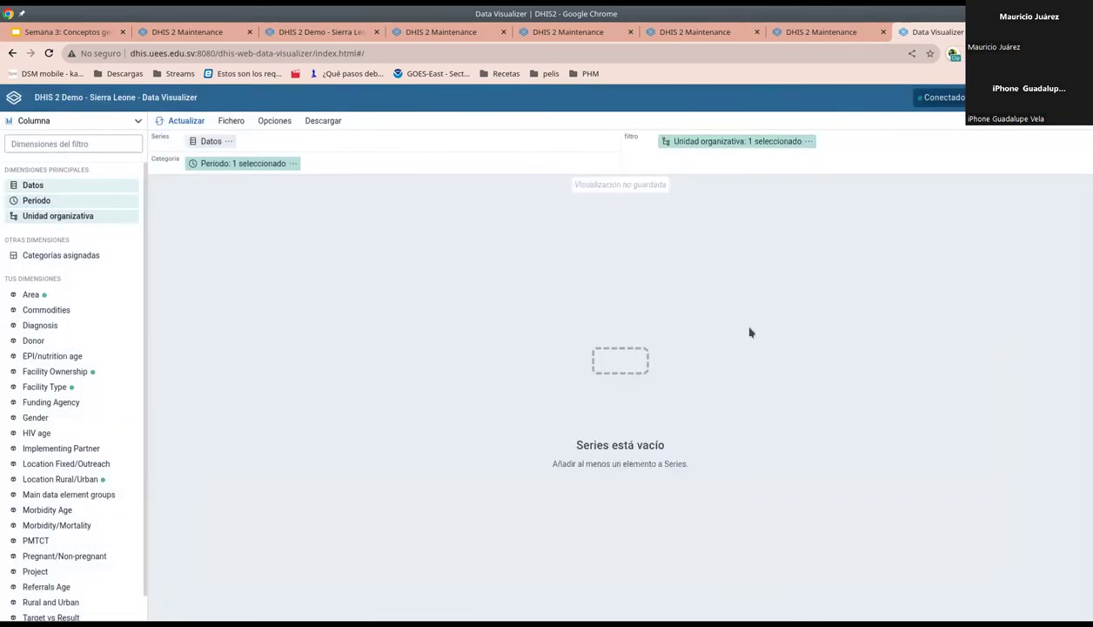
Step: Replace Últimos 12 meses in the Periodo category with all twelve fixed monthly periods of 2022, and update the chart
key("alt+Tab")
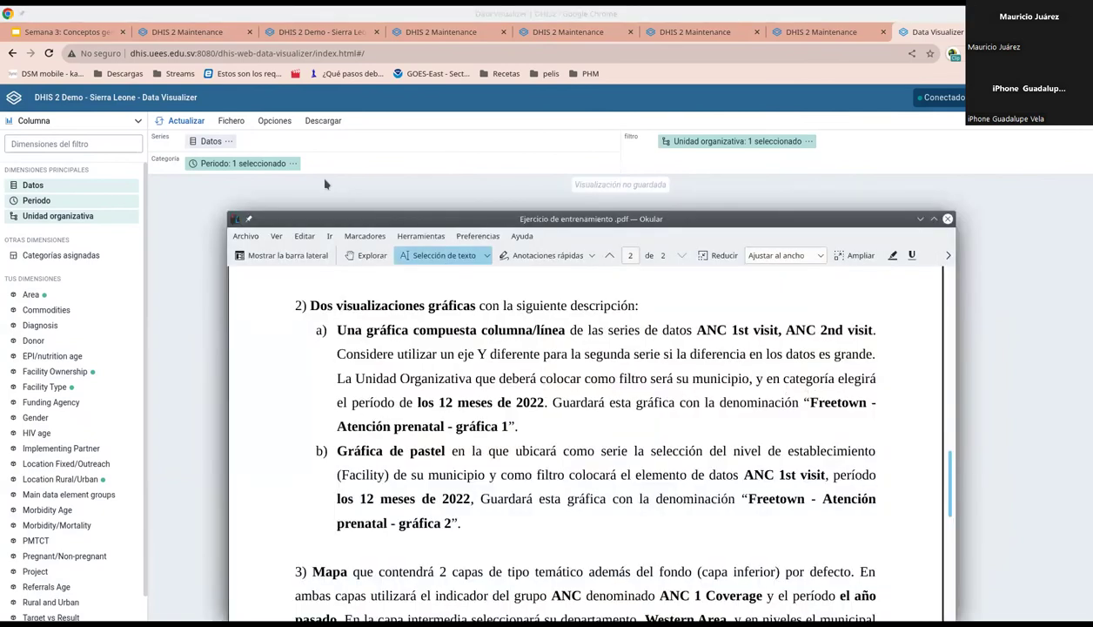
left_click(241, 165)
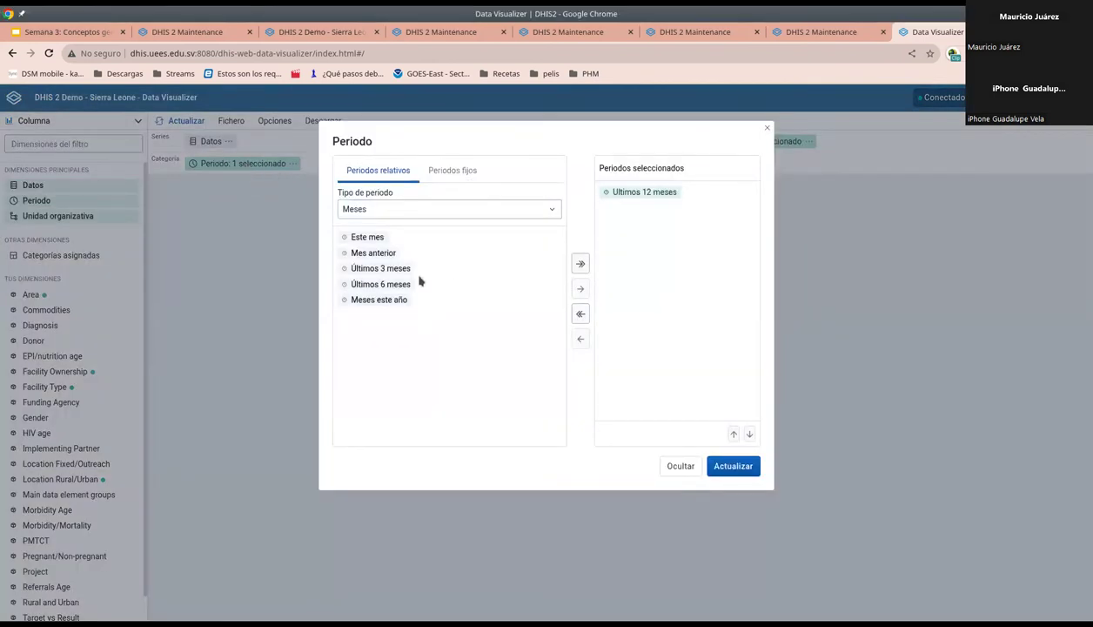
left_click(451, 177)
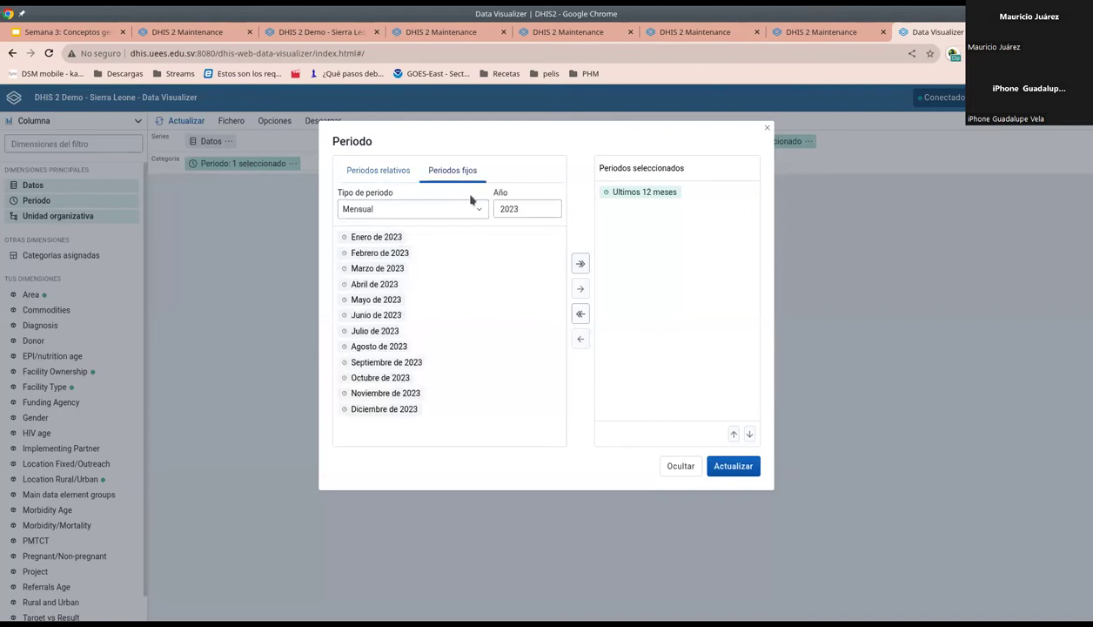
left_click(550, 213)
left_click(581, 263)
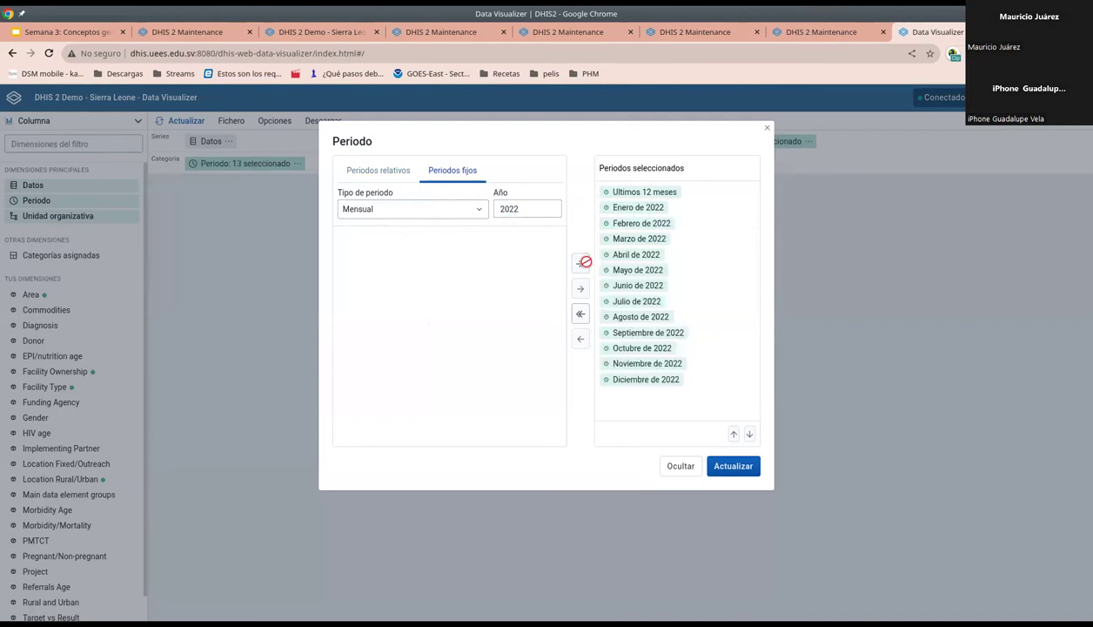
left_click(629, 192)
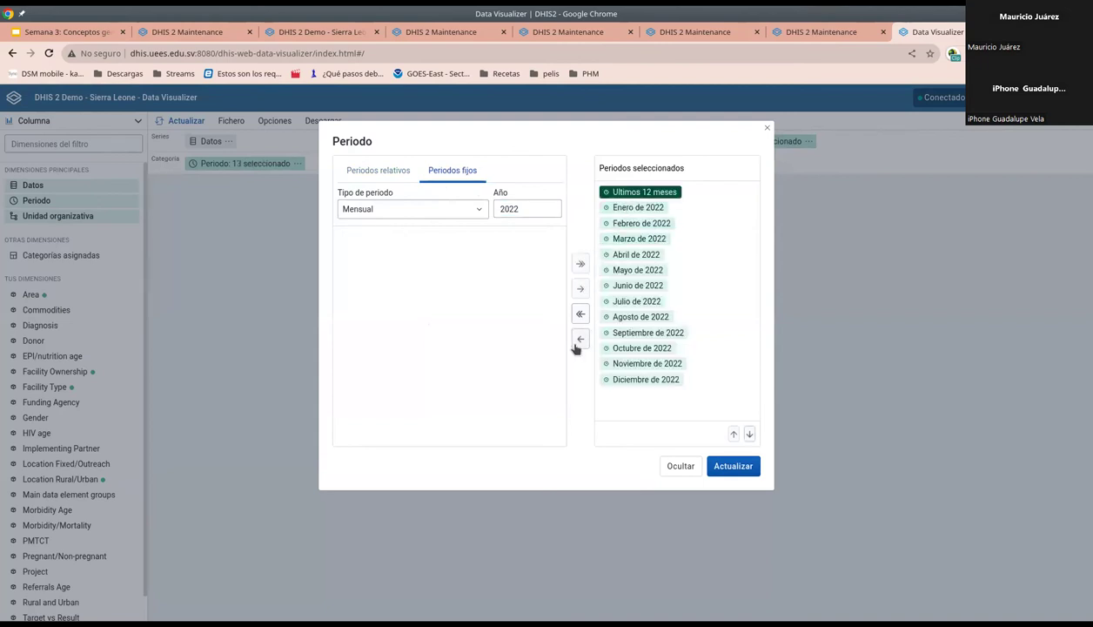
left_click(579, 340)
left_click(732, 466)
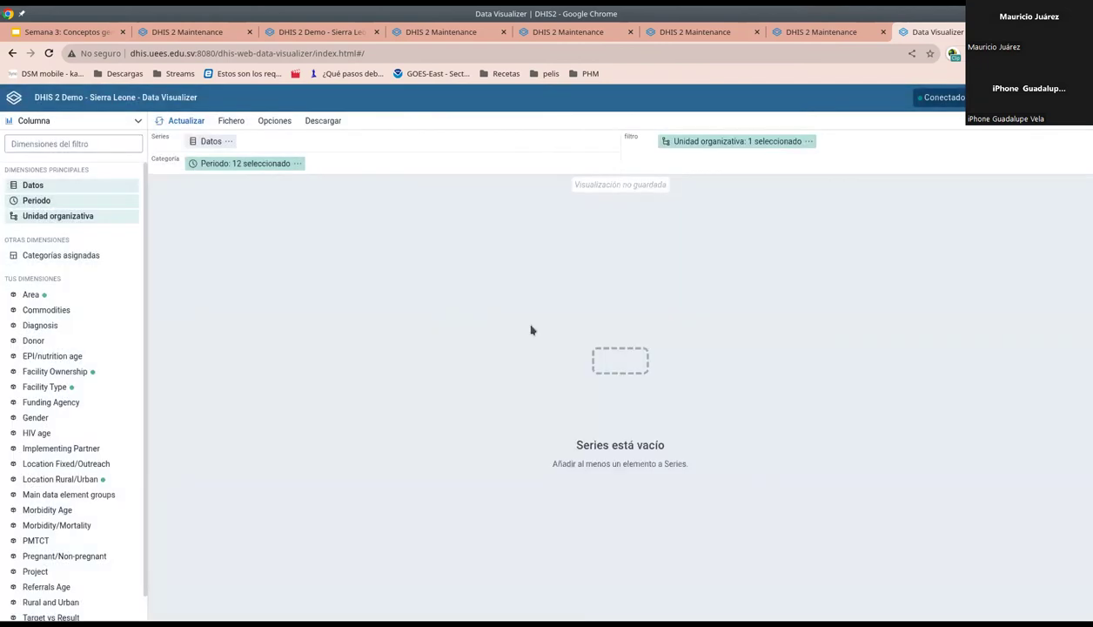
Step: Check the required data series in the Okular PDF, then add ANC 1st visit and ANC 2nd visit to the Datos series and update the chart
key("alt+Tab")
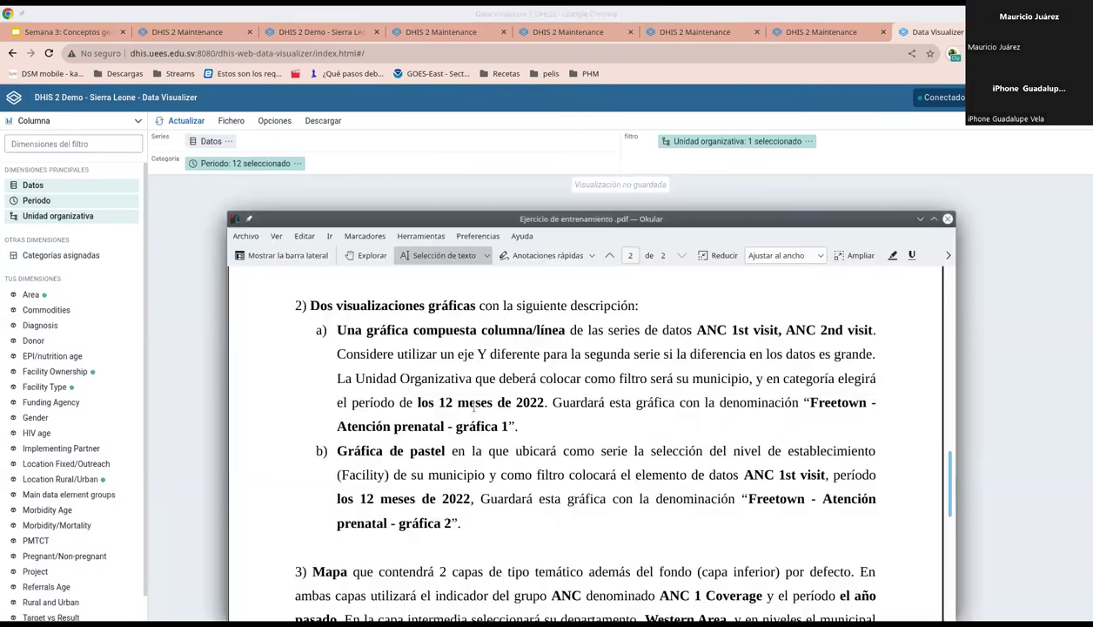
left_click_drag(585, 331, 761, 330)
double_click(740, 330)
key("alt+Tab")
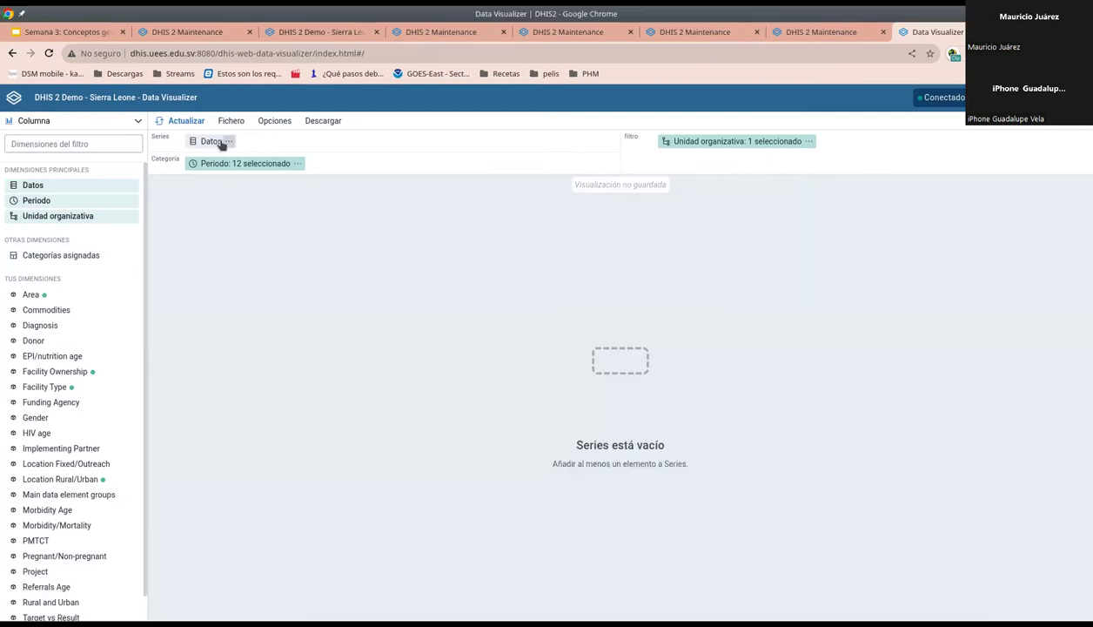
left_click(215, 143)
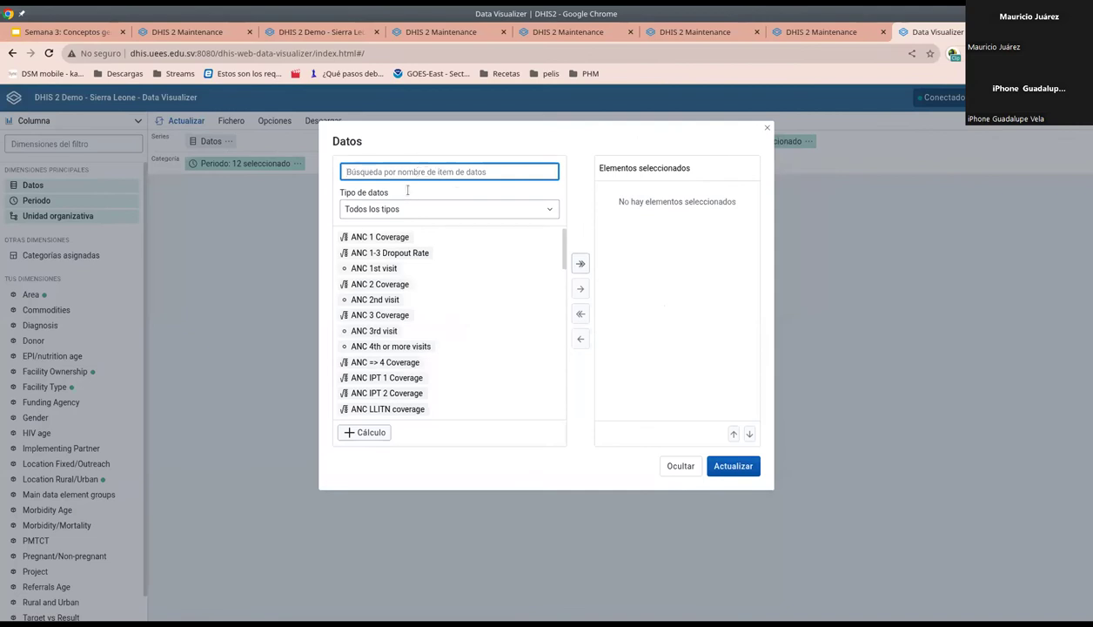
left_click(388, 270)
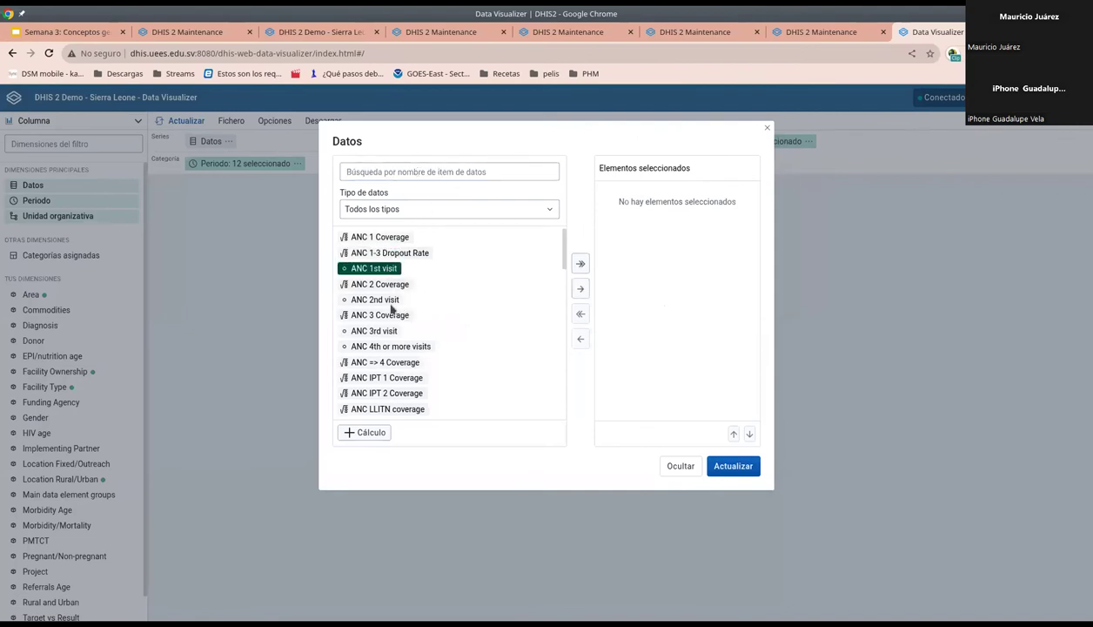
left_click(383, 300, "ctrl")
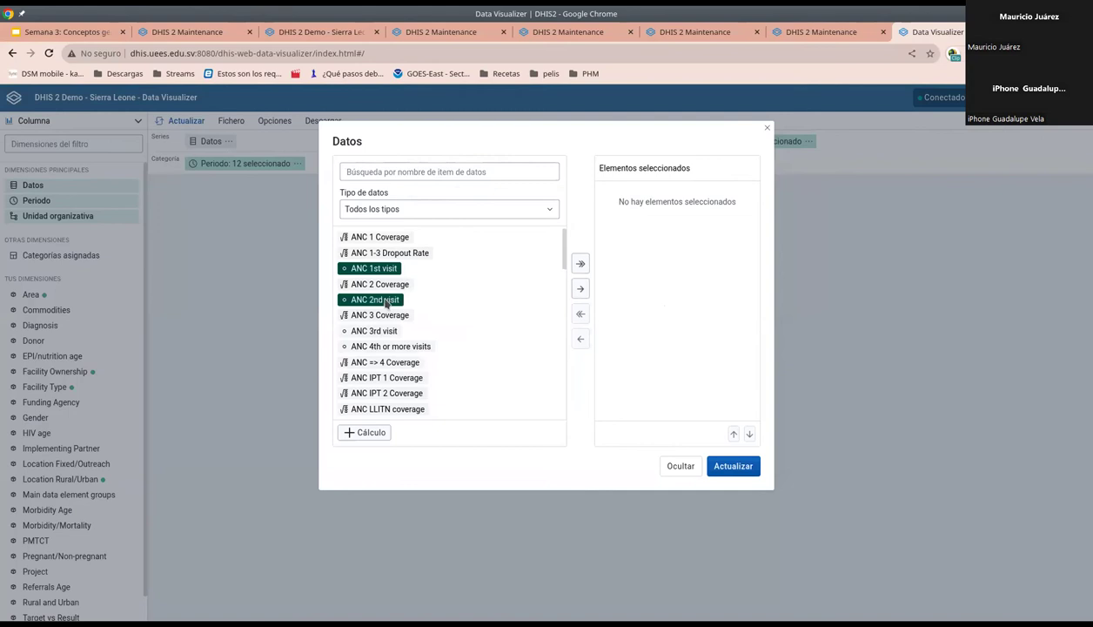
left_click(580, 289)
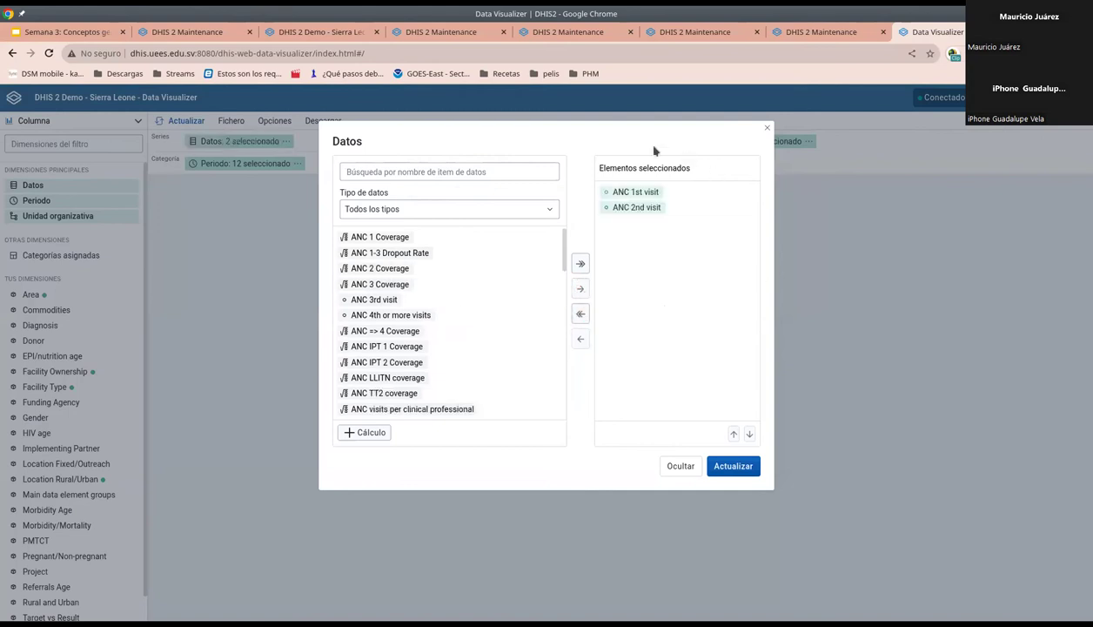
left_click(742, 464)
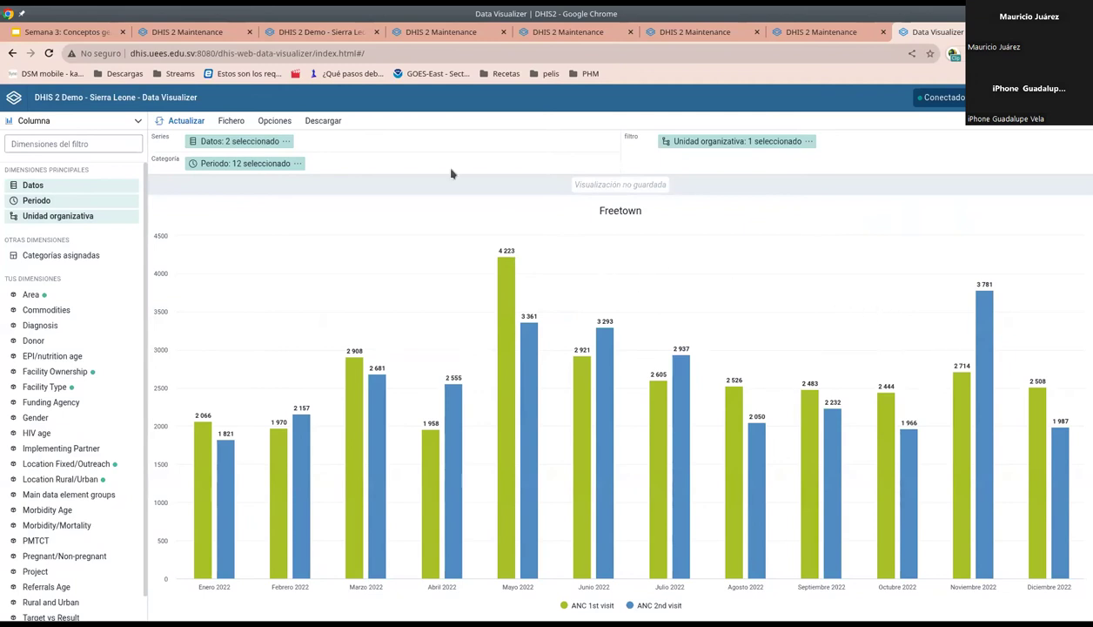
Step: Set the ANC 2nd visit series to the line visualization type on Eje 2, and update the chart
left_click(284, 125)
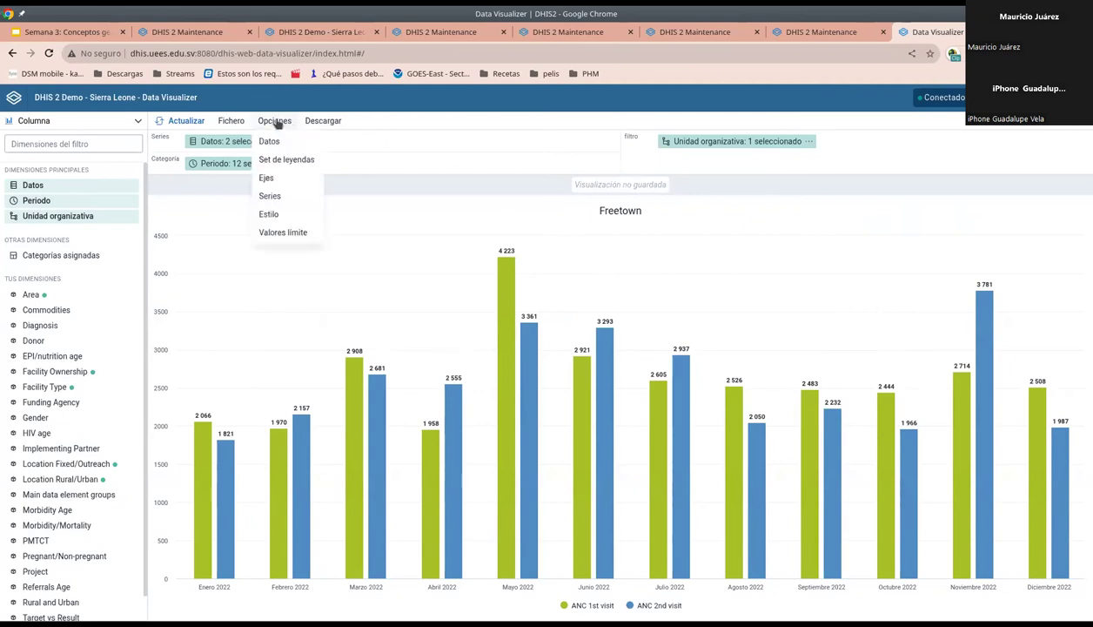
left_click(288, 201)
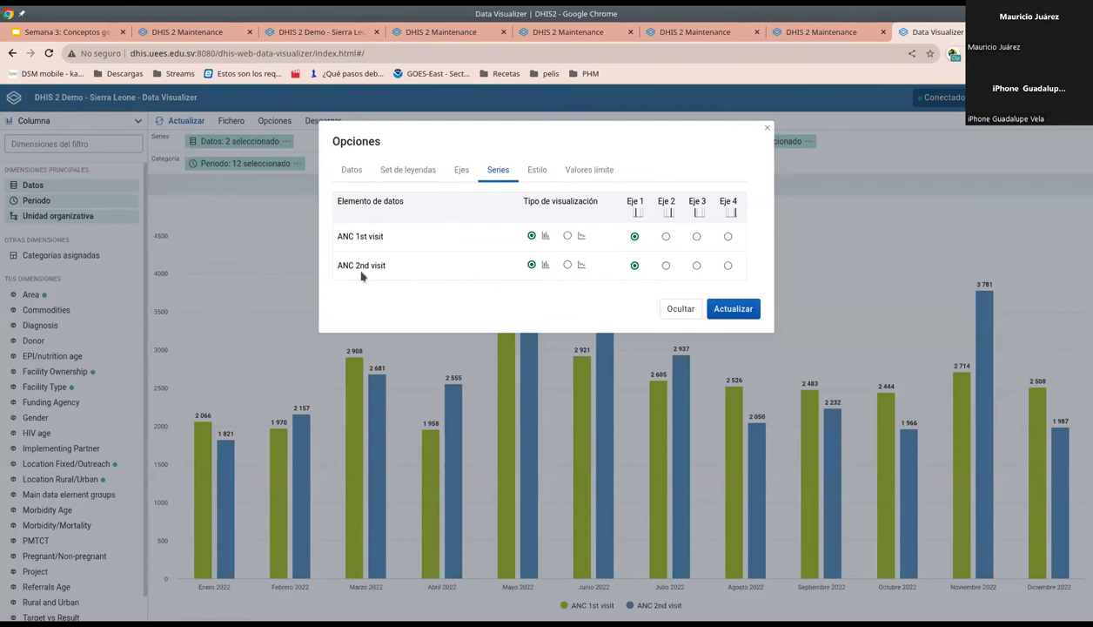
left_click(567, 265)
left_click(666, 265)
left_click(730, 308)
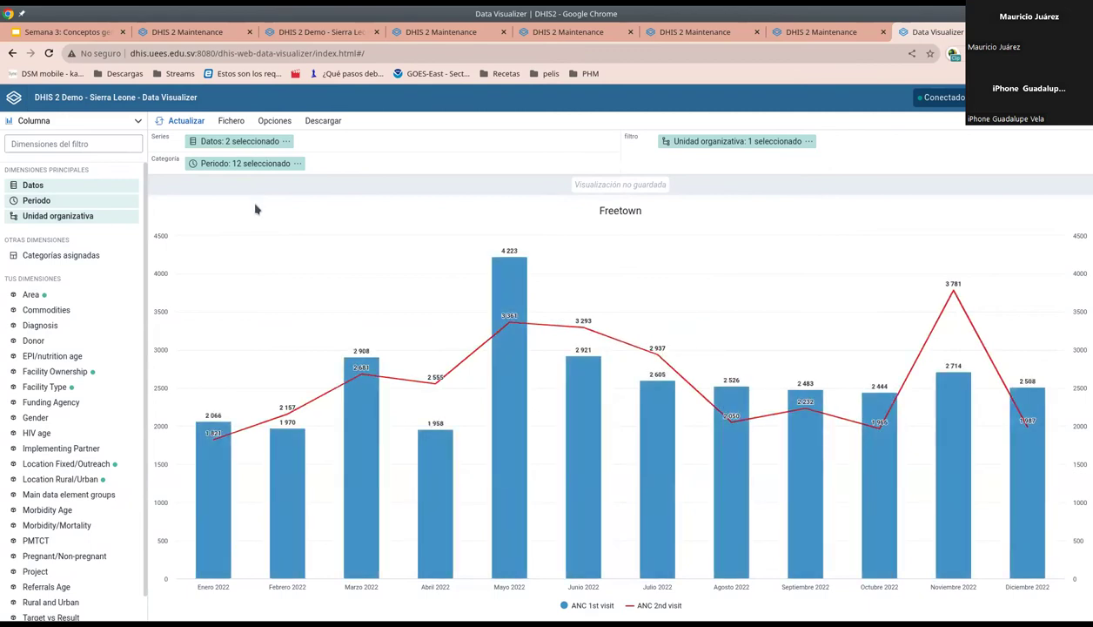
Step: Enable the trend line with the Polinomio type in the chart's data options, and update the chart
left_click(274, 121)
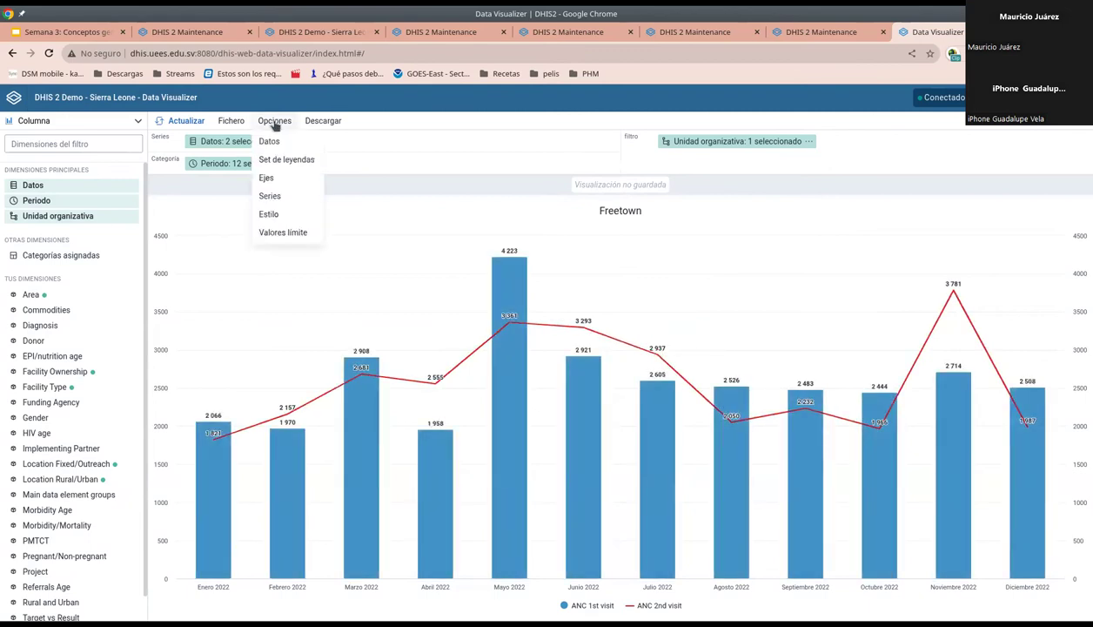
left_click(270, 142)
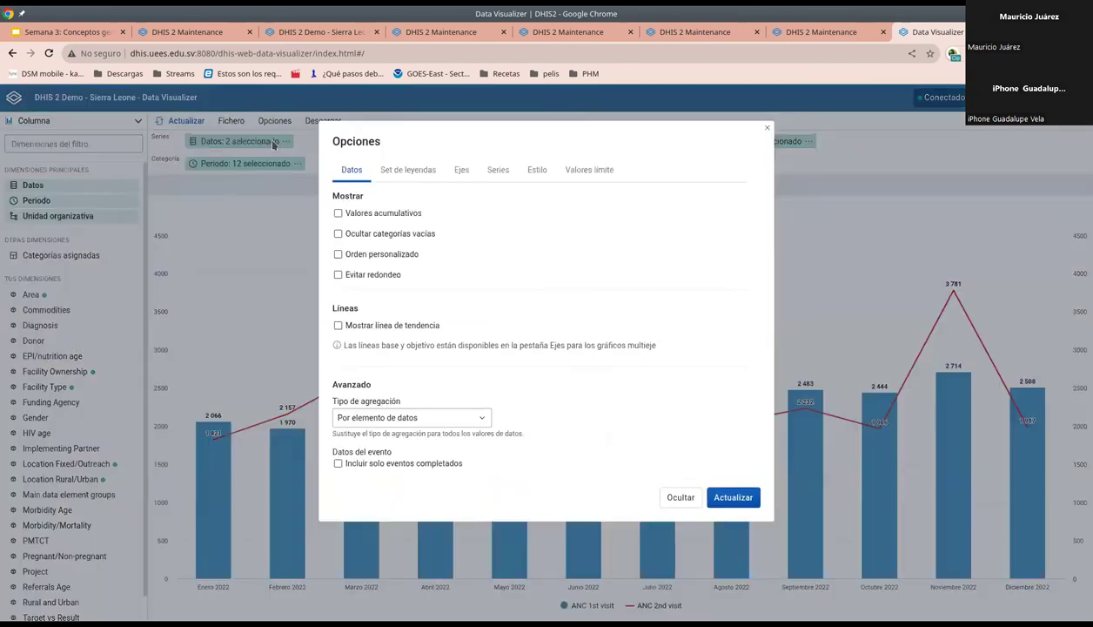
left_click(339, 325)
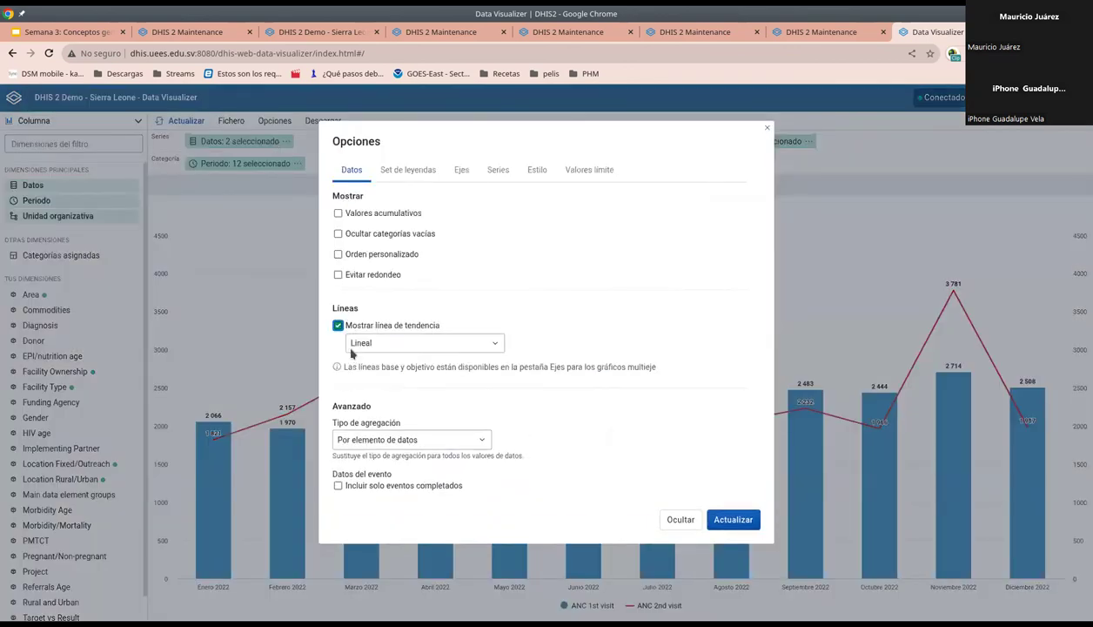
left_click(467, 346)
left_click(437, 379)
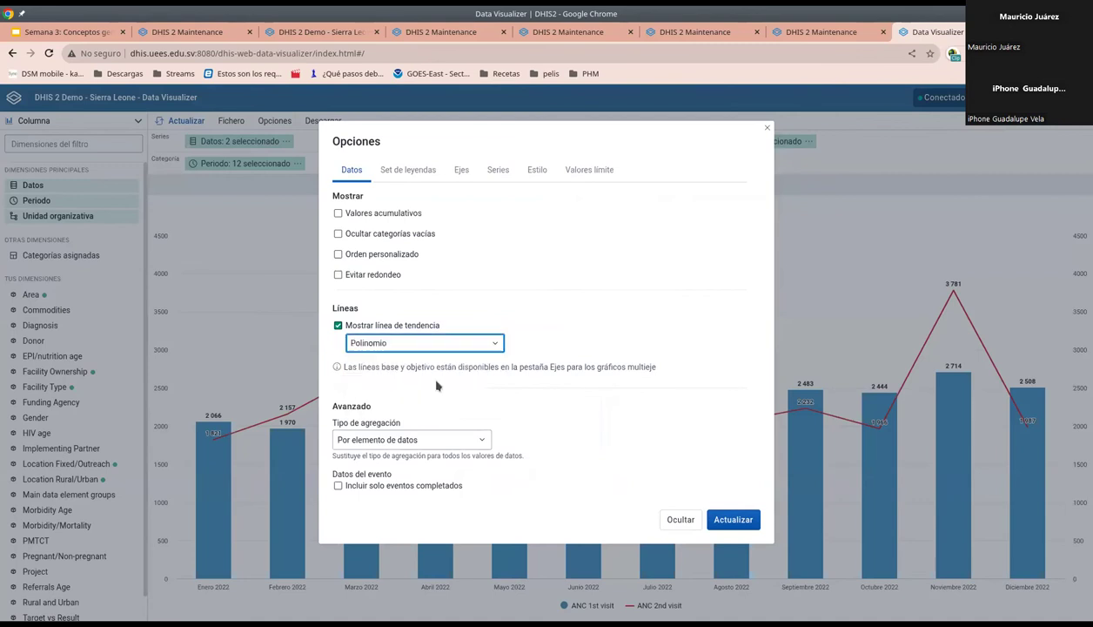
left_click(728, 515)
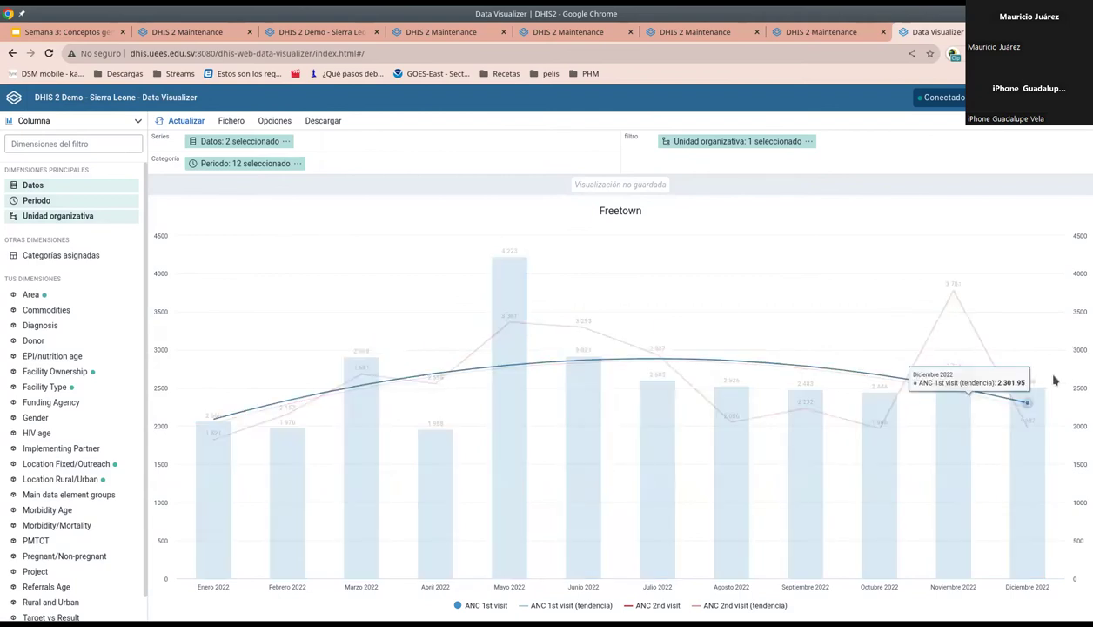
Step: Save the visualization as "Freetown - Atención prenatal - gráfica 1", copying the name from the exercise PDF in Okular
key("alt+Tab")
left_click_drag(819, 403, 507, 426)
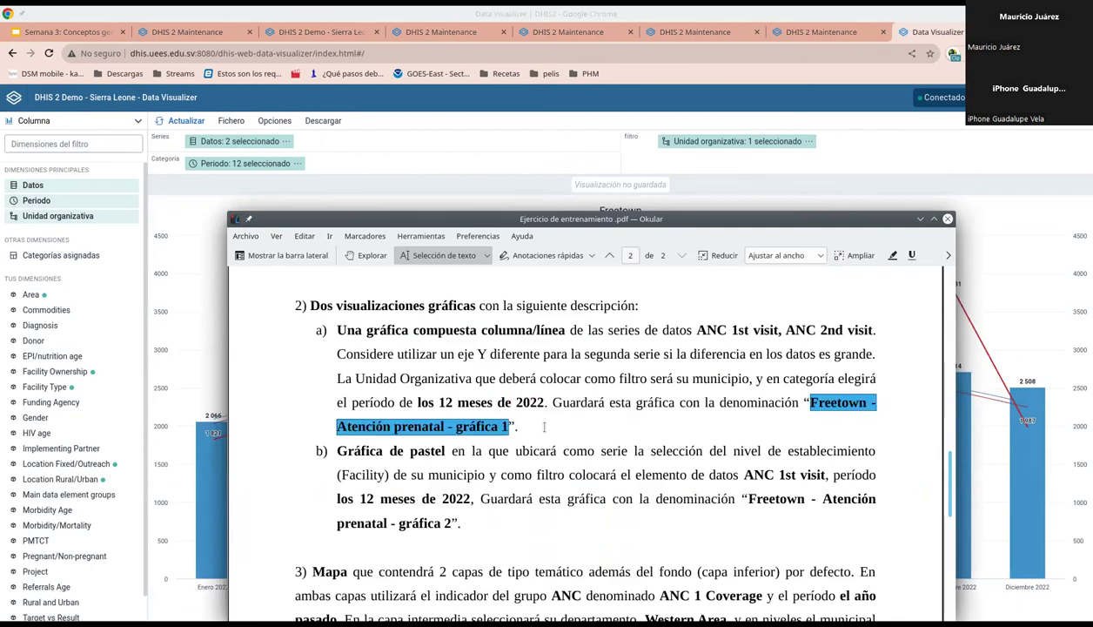
right_click(841, 402)
left_click(953, 411)
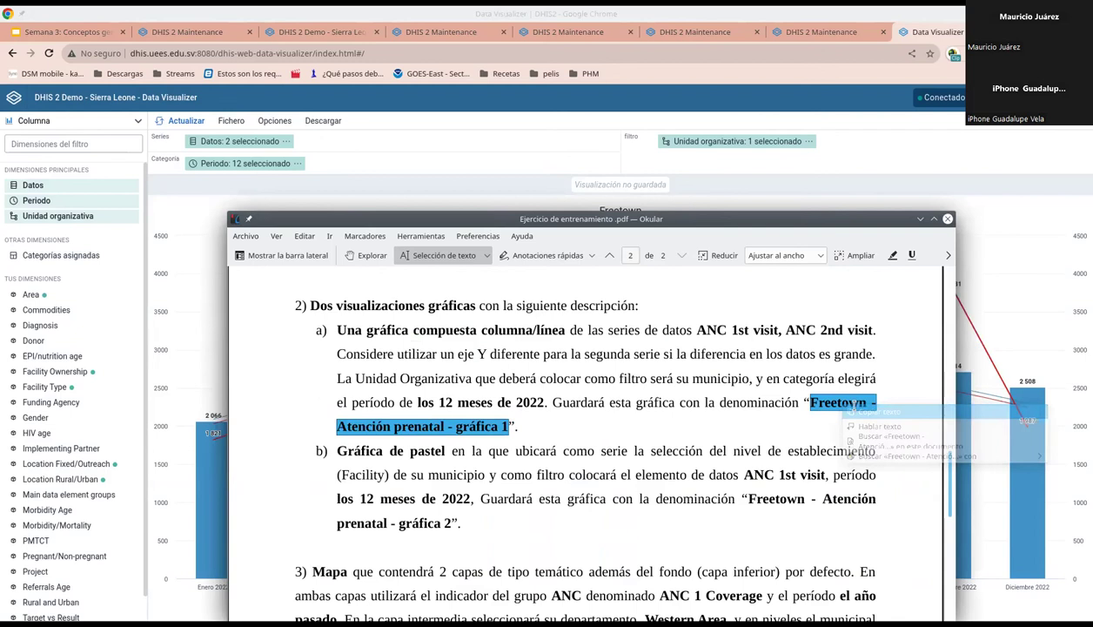
left_click(445, 138)
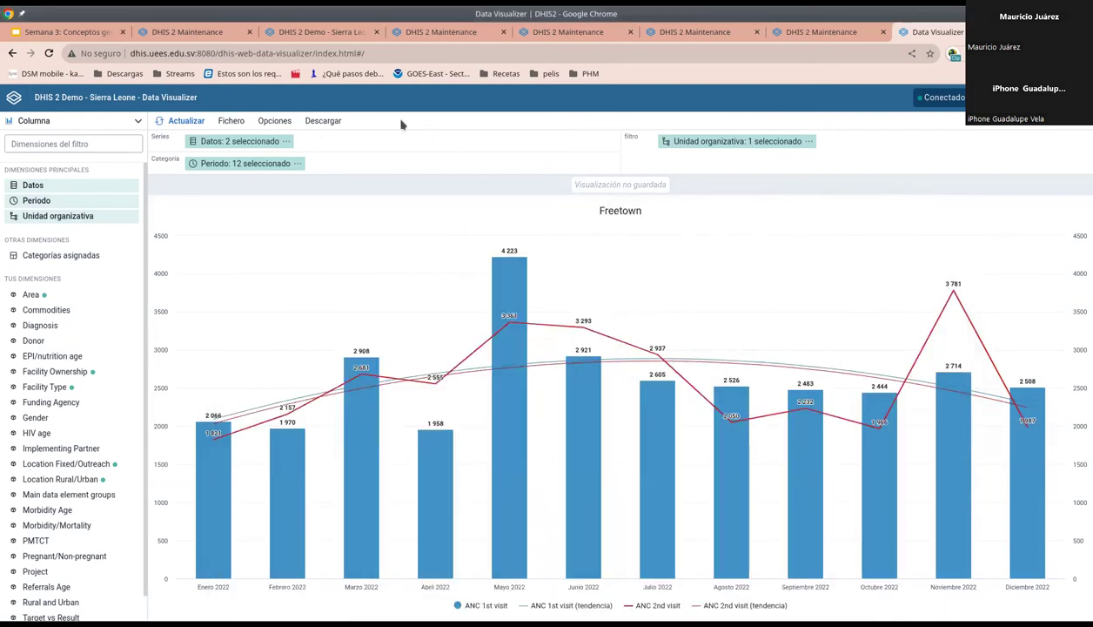
left_click(234, 124)
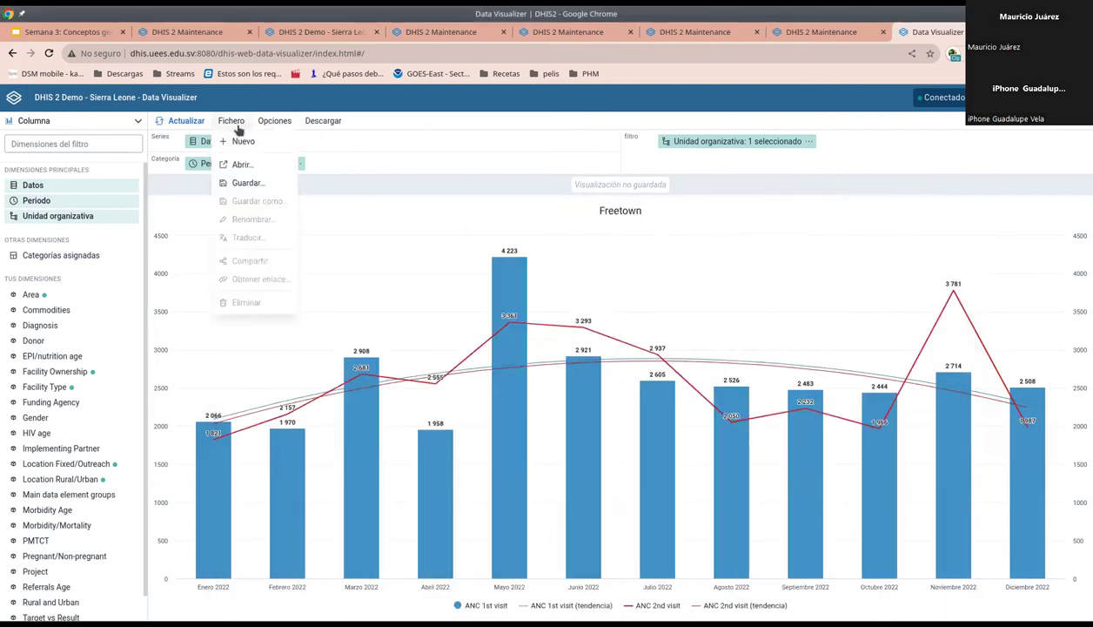
left_click(244, 182)
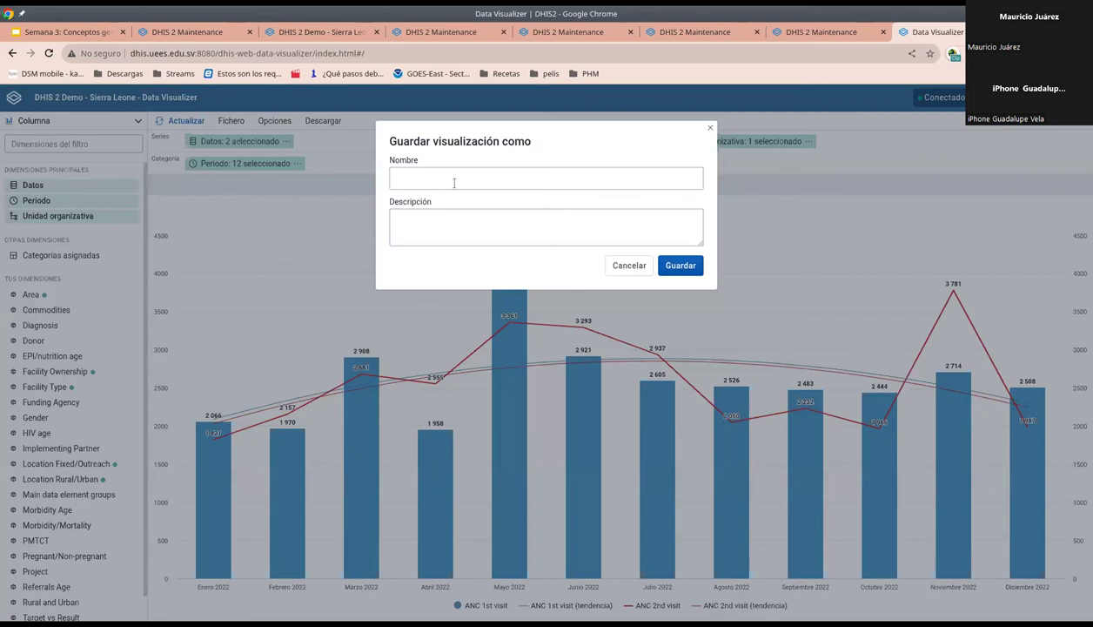
key("ctrl+v")
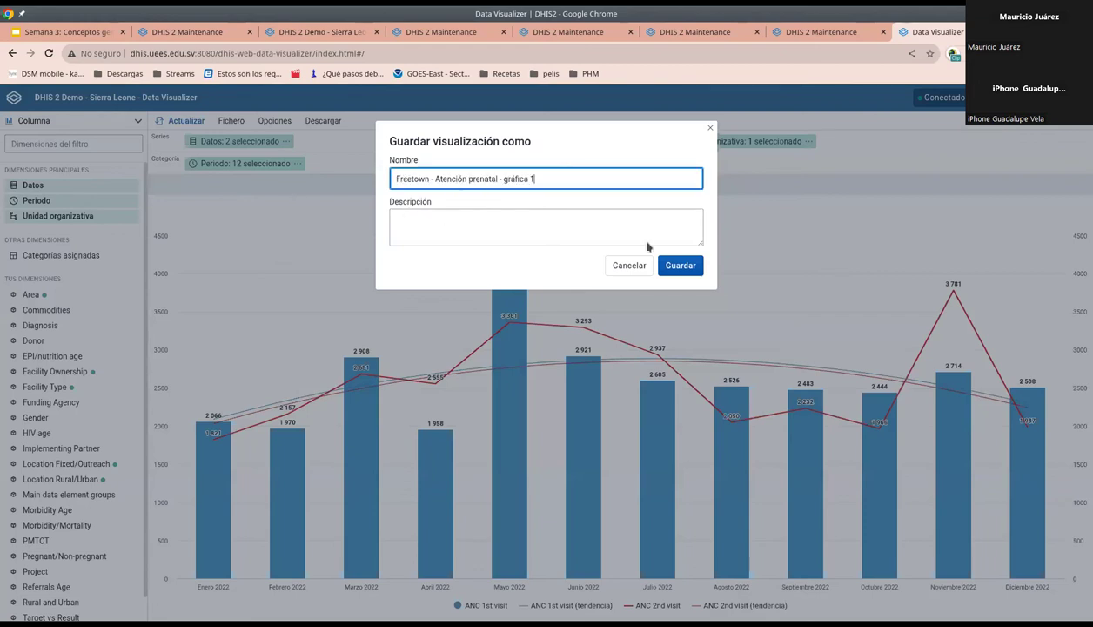
left_click(681, 265)
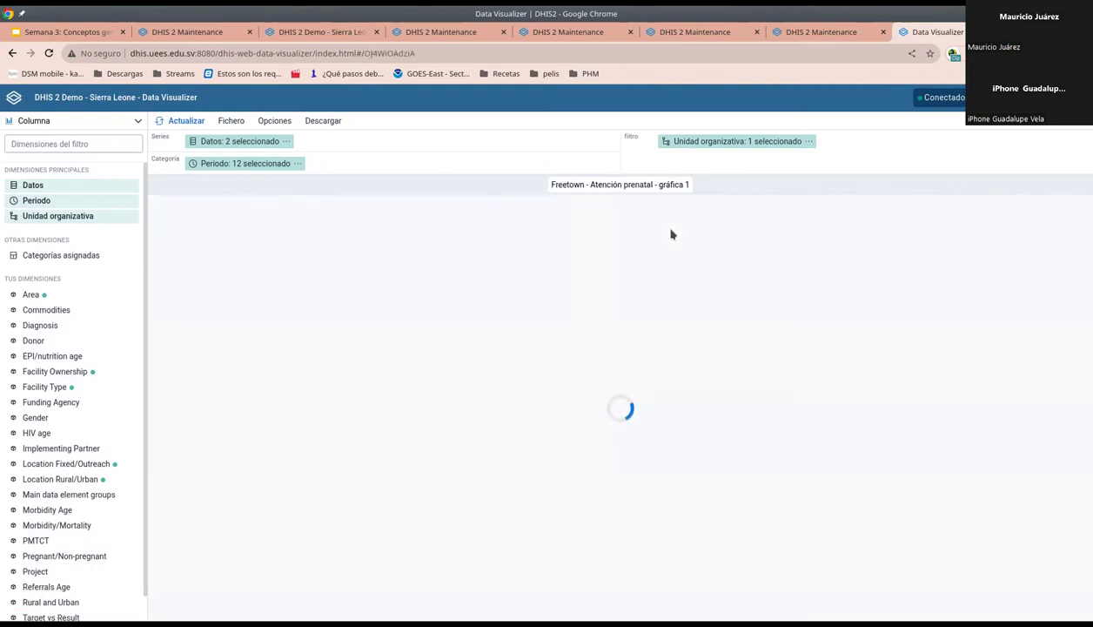
Step: Review the pie chart requirements in the Okular PDF, then change the Data Visualizer visualization type to Pastel
key("alt+Tab")
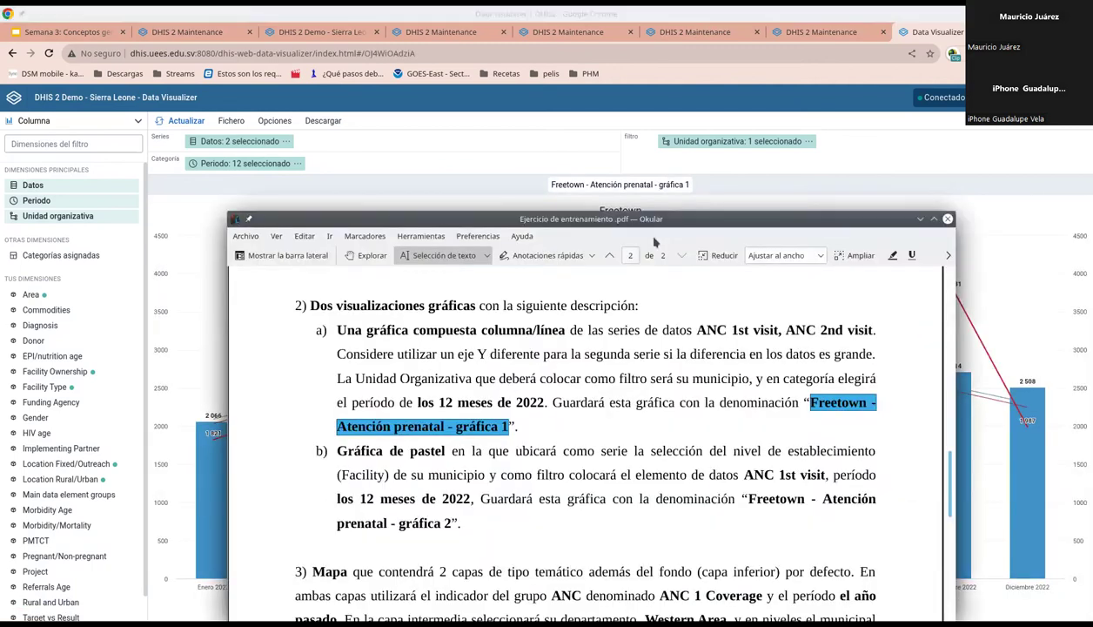
left_click(459, 451)
scroll(466, 435, "down", 3)
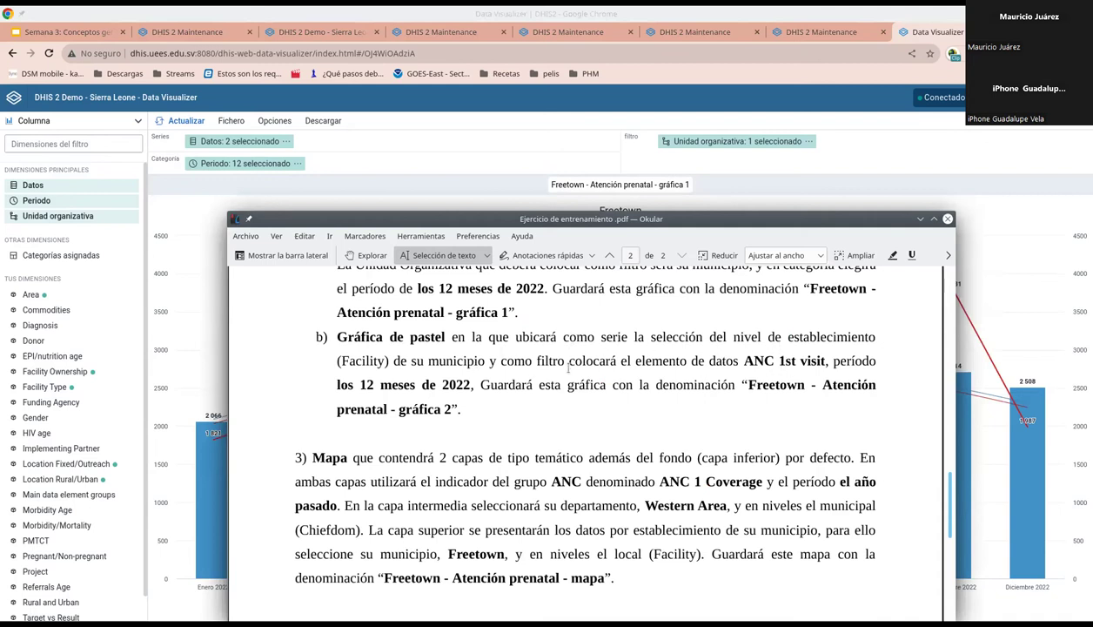
left_click(404, 143)
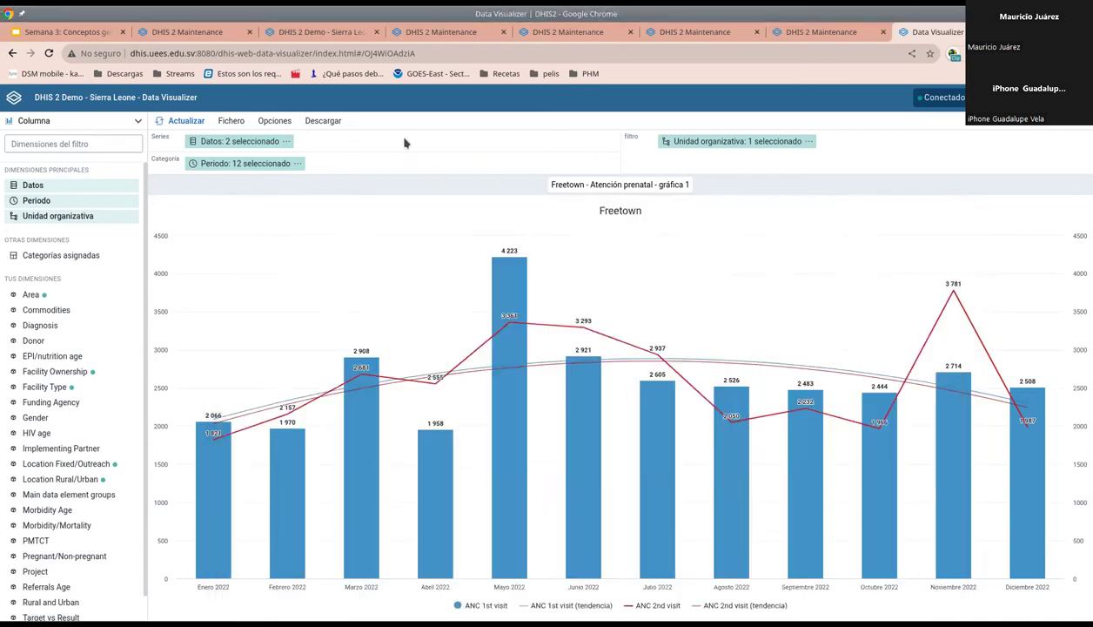
left_click(138, 121)
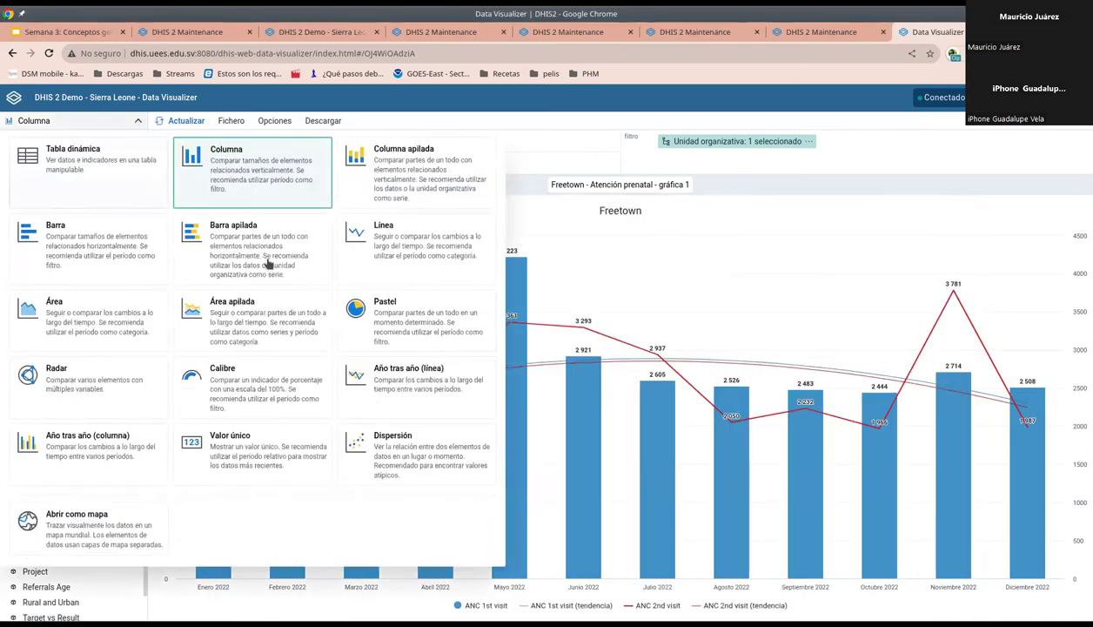
left_click(387, 316)
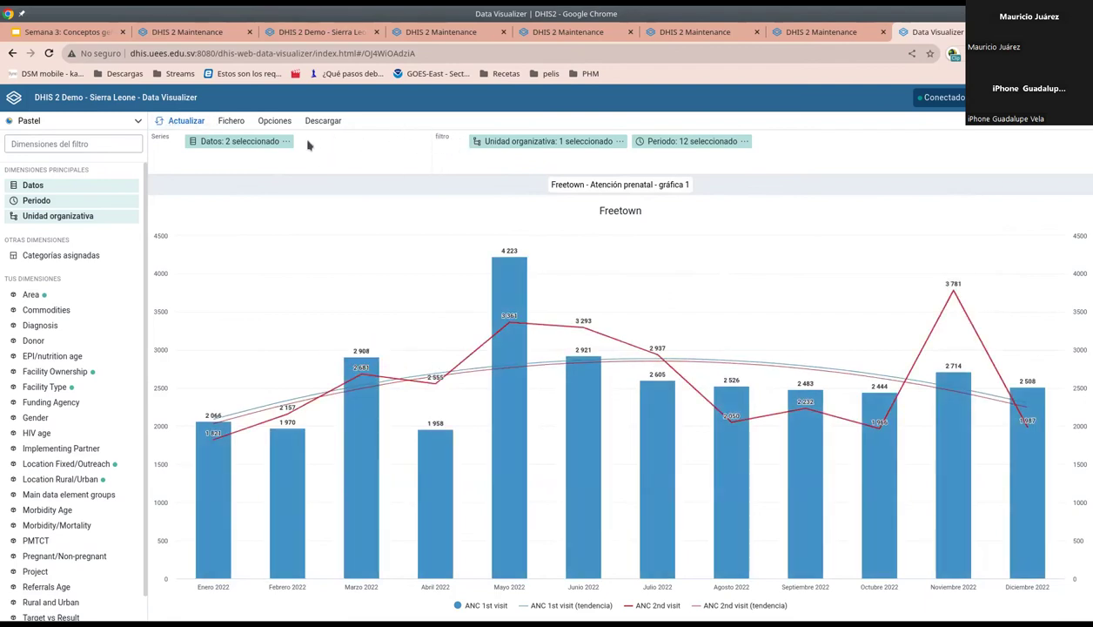
Step: Check the facility-level requirement in the Okular PDF, then swap Unidad organizativa into Series and Datos into the filter in Data Visualizer
key("alt+Tab")
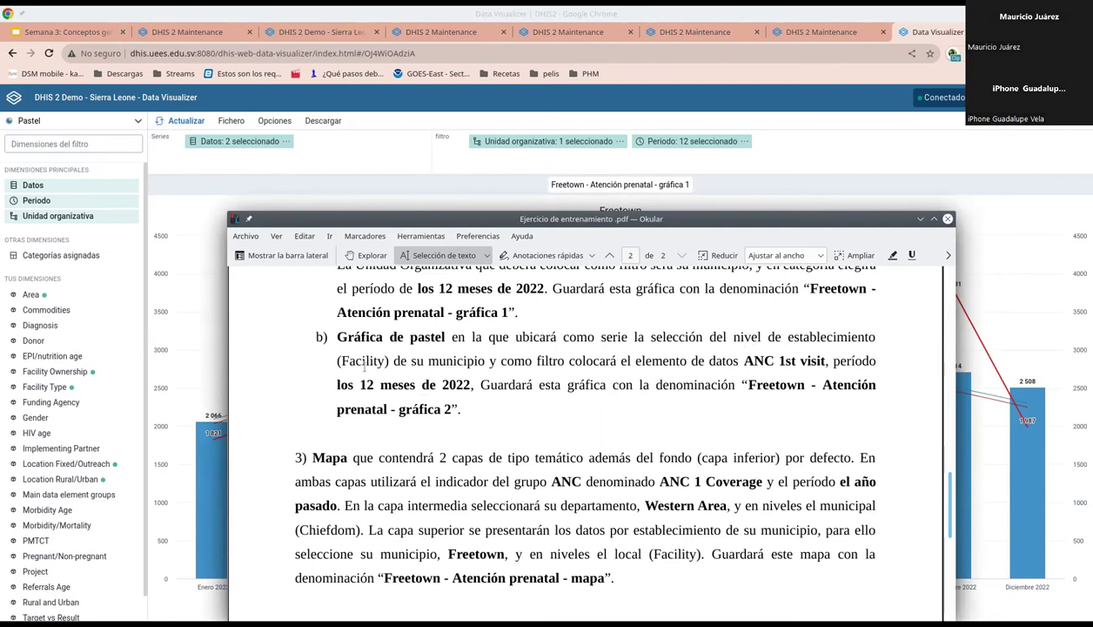
left_click_drag(386, 360, 342, 360)
left_click(416, 360)
left_click(354, 158)
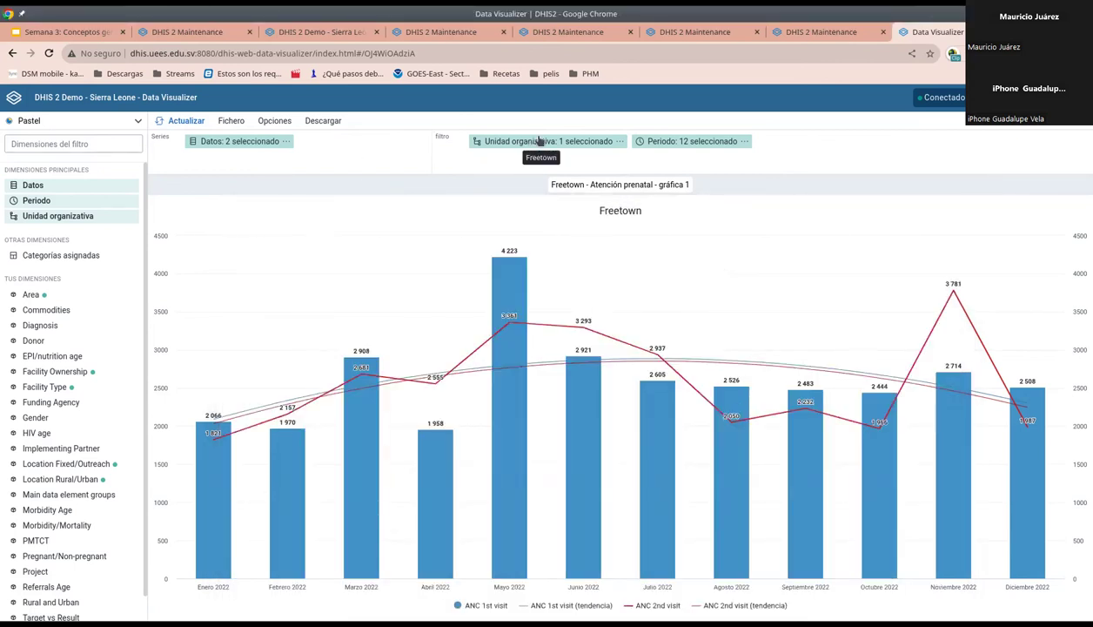
left_click_drag(543, 141, 266, 141)
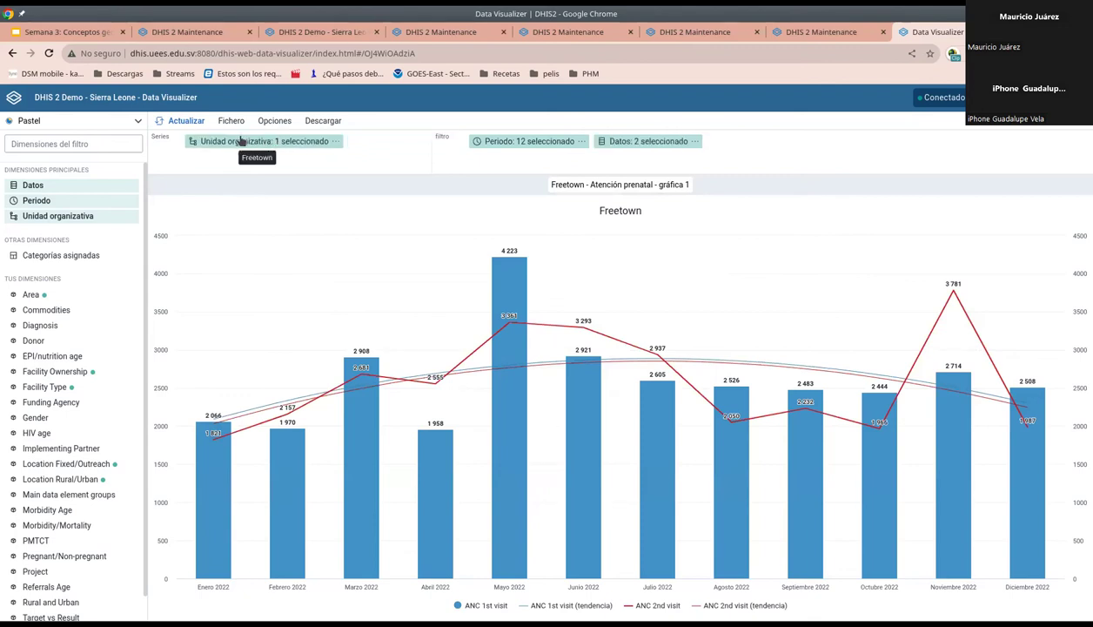
Step: Add the Facility level to the Freetown organisation unit selection in the series, and update the pie chart
left_click(241, 142)
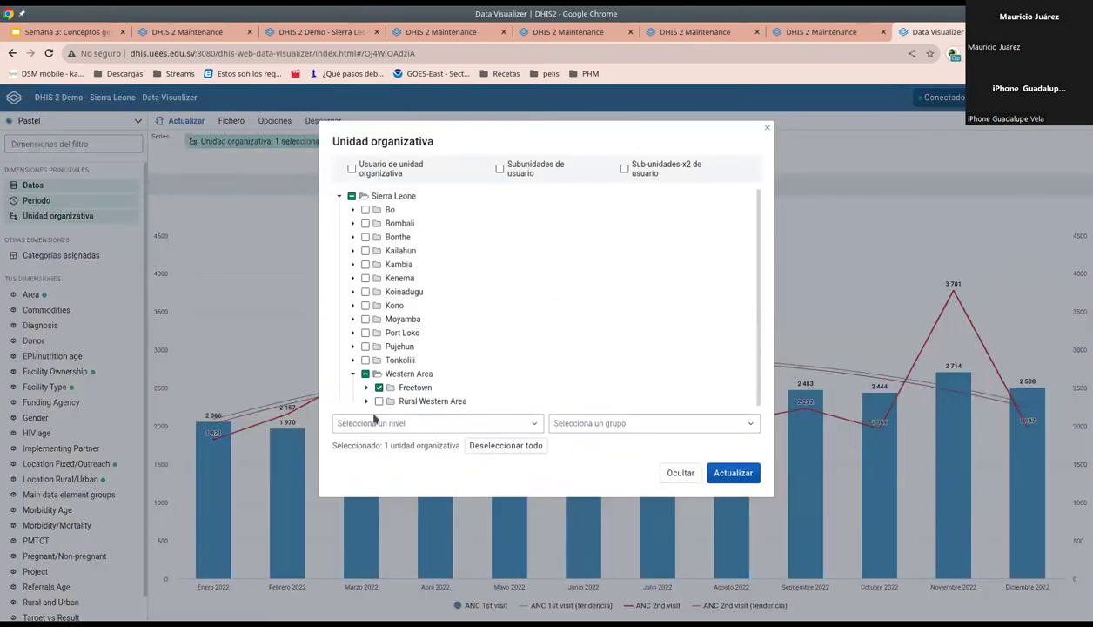
left_click(376, 425)
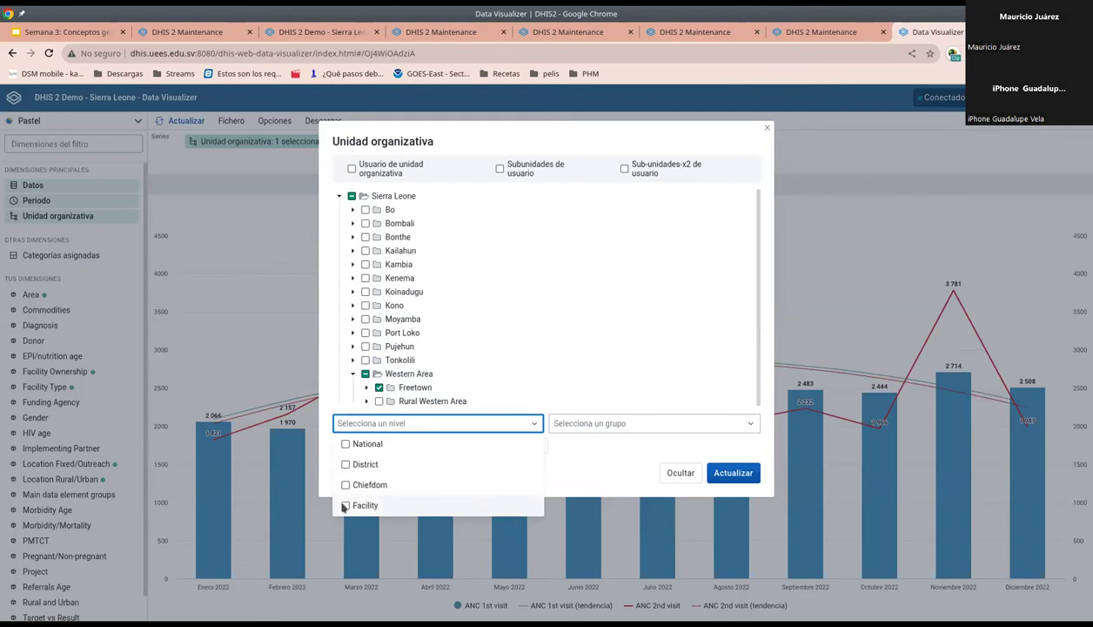
left_click(375, 508)
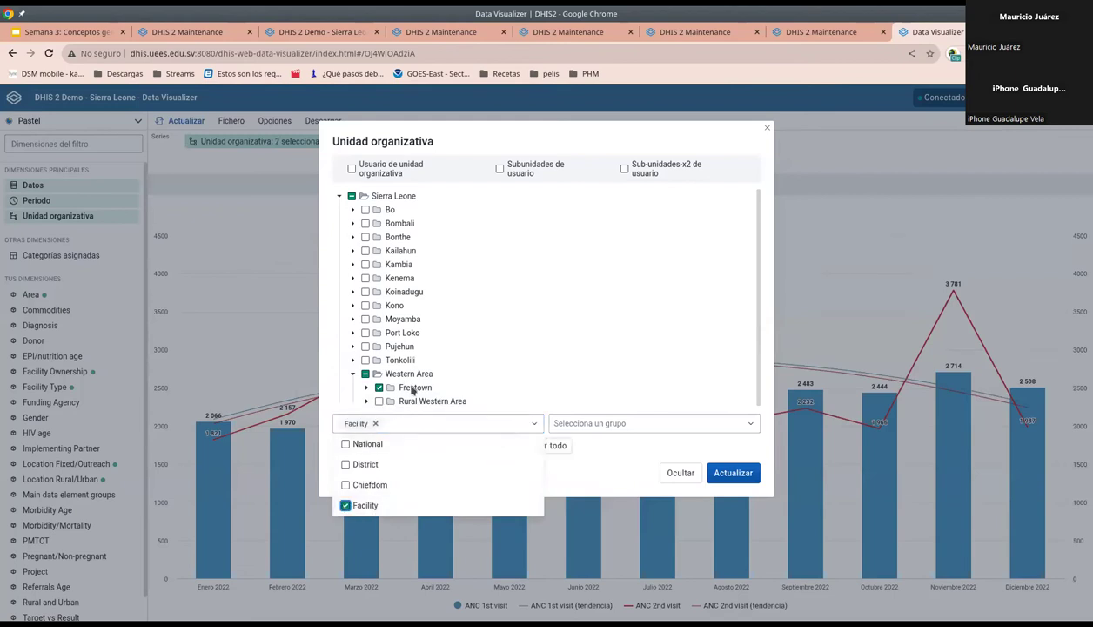
left_click(592, 474)
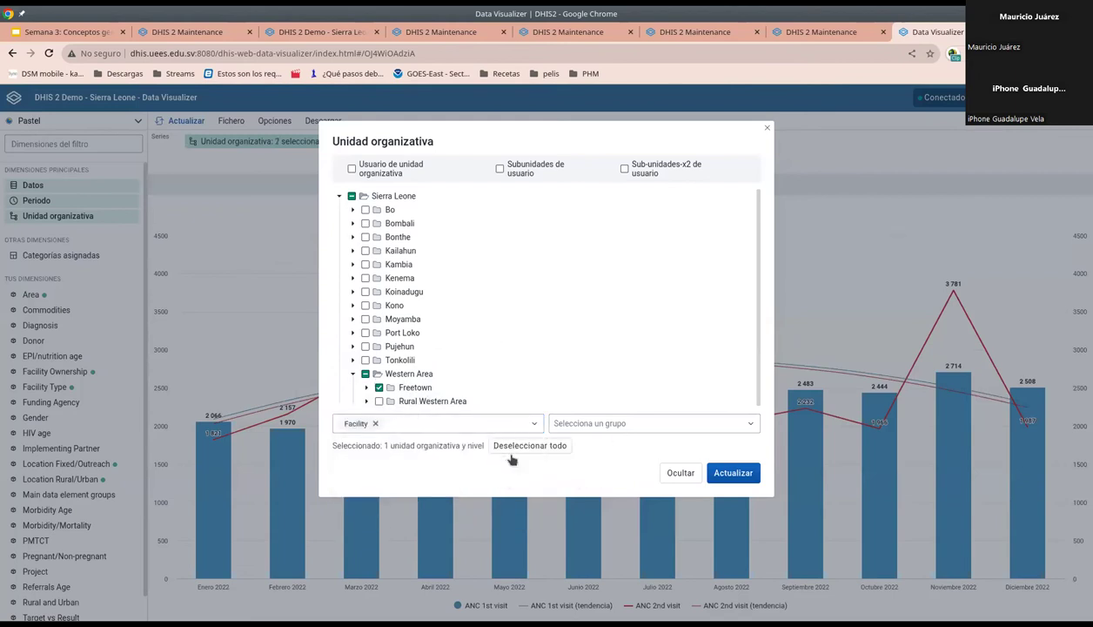
left_click(731, 473)
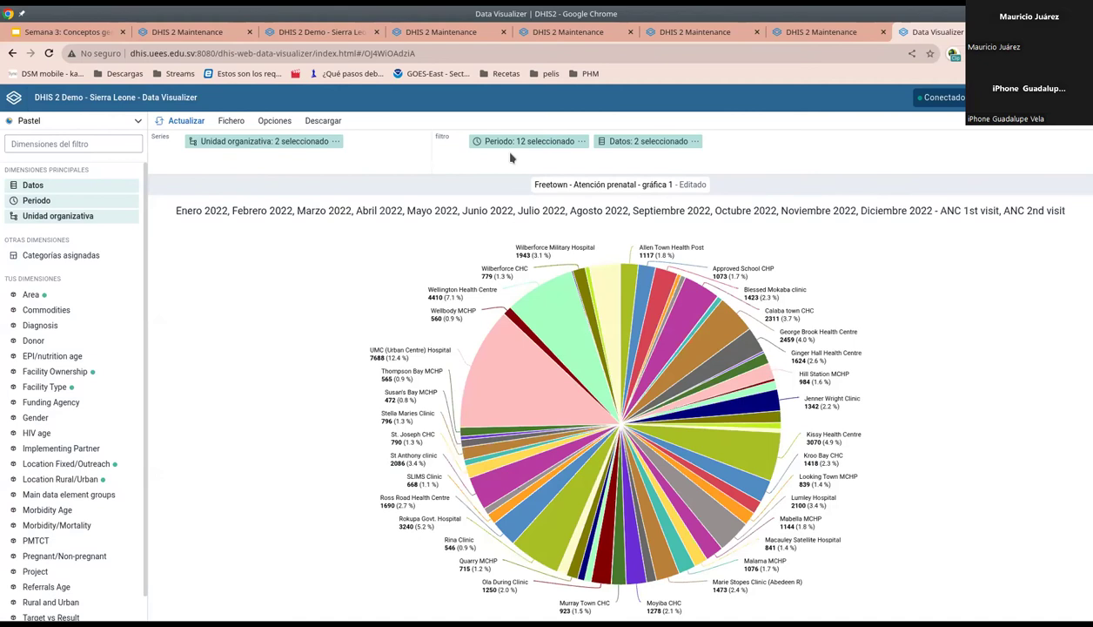
Step: Check the pie chart's period requirement in the Okular PDF against the months selected in the Periodo filter
key("alt+Tab")
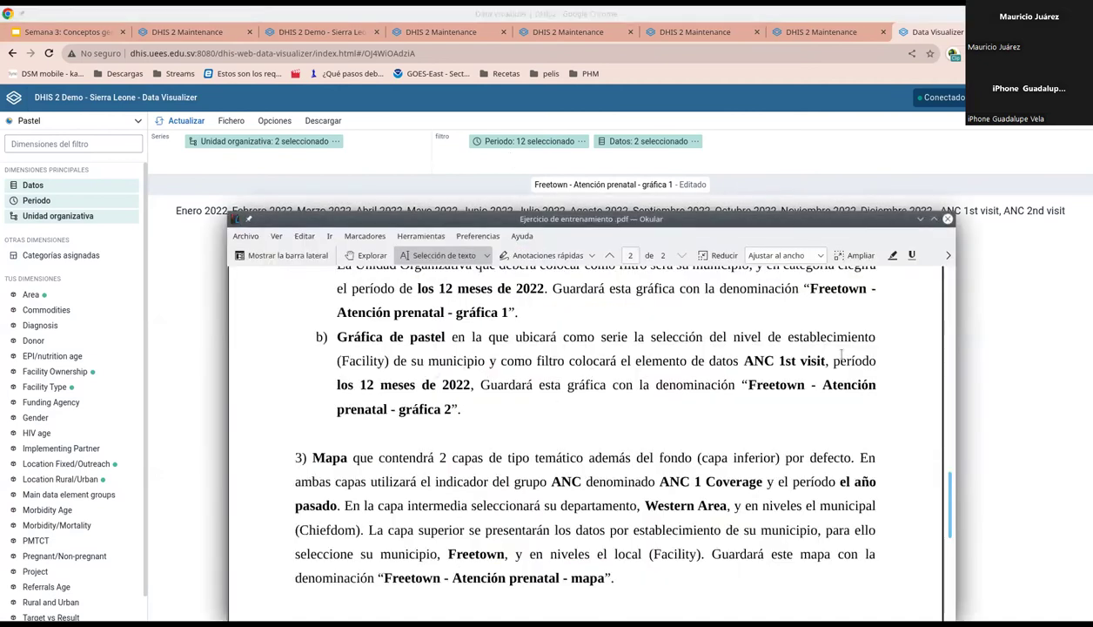
left_click(510, 145)
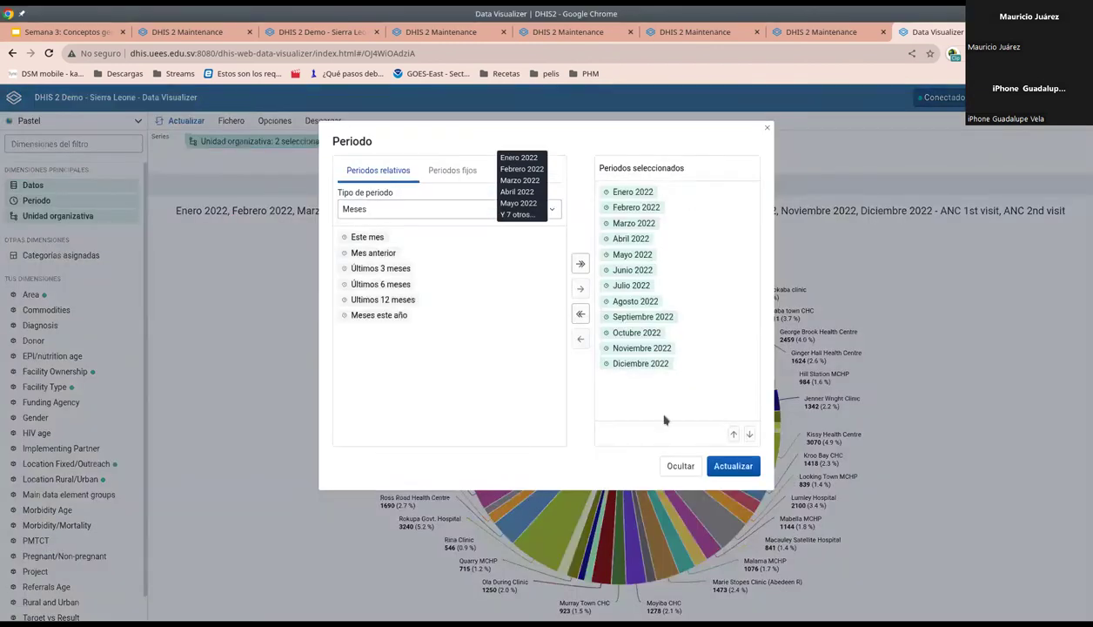
left_click(708, 463)
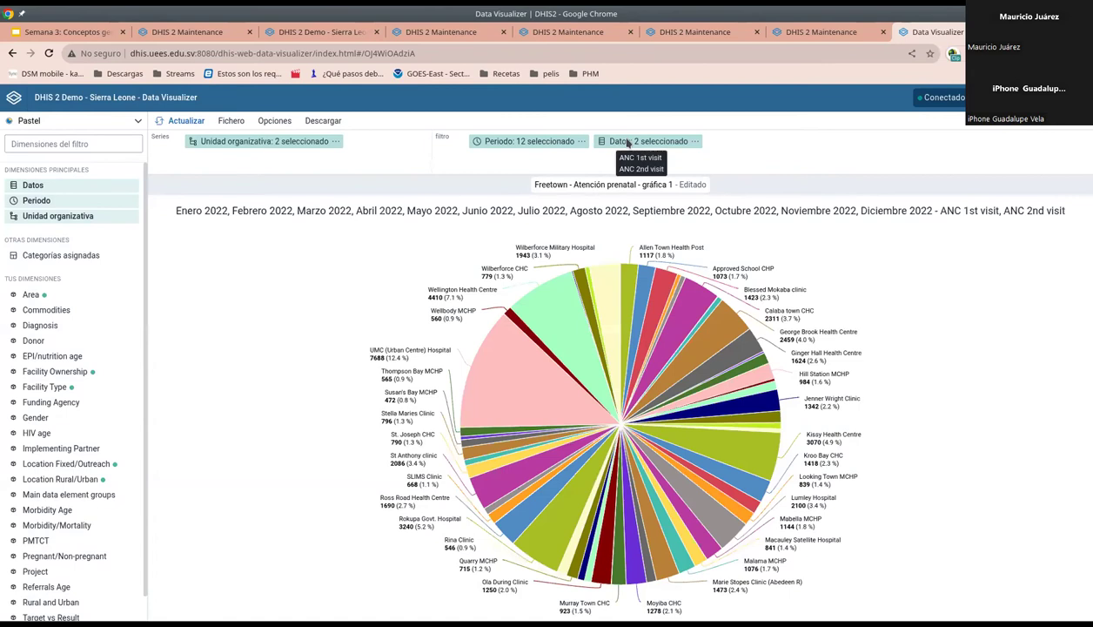
Step: Remove ANC 2nd visit from the Datos filter, keeping only ANC 1st visit as the PDF requires, and update the pie chart
left_click(627, 143)
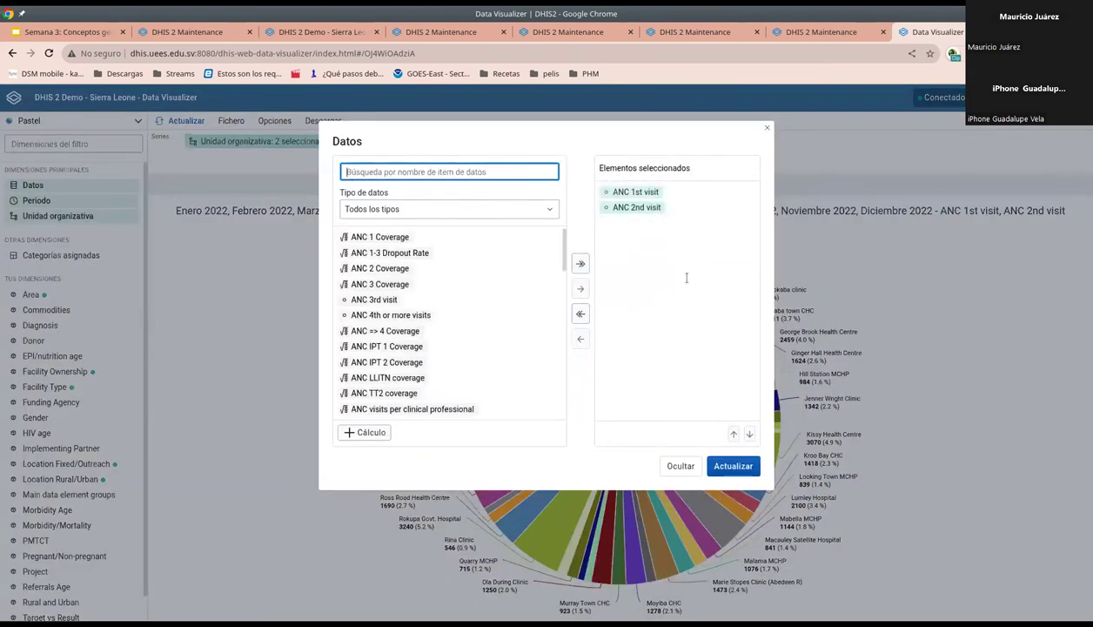
key("alt+Tab")
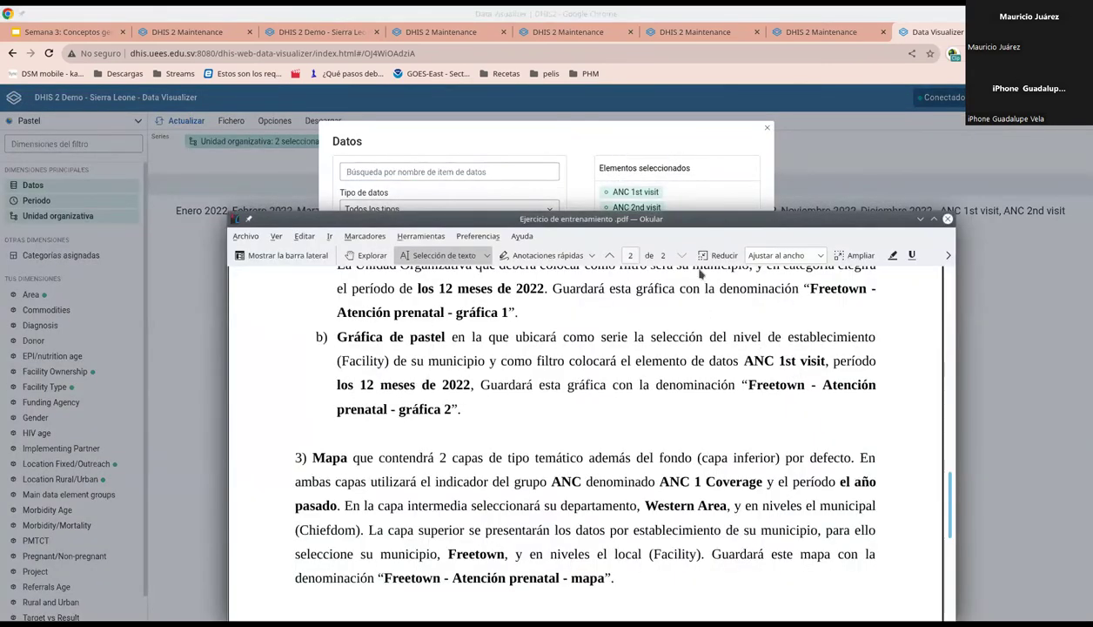
key("alt+Tab")
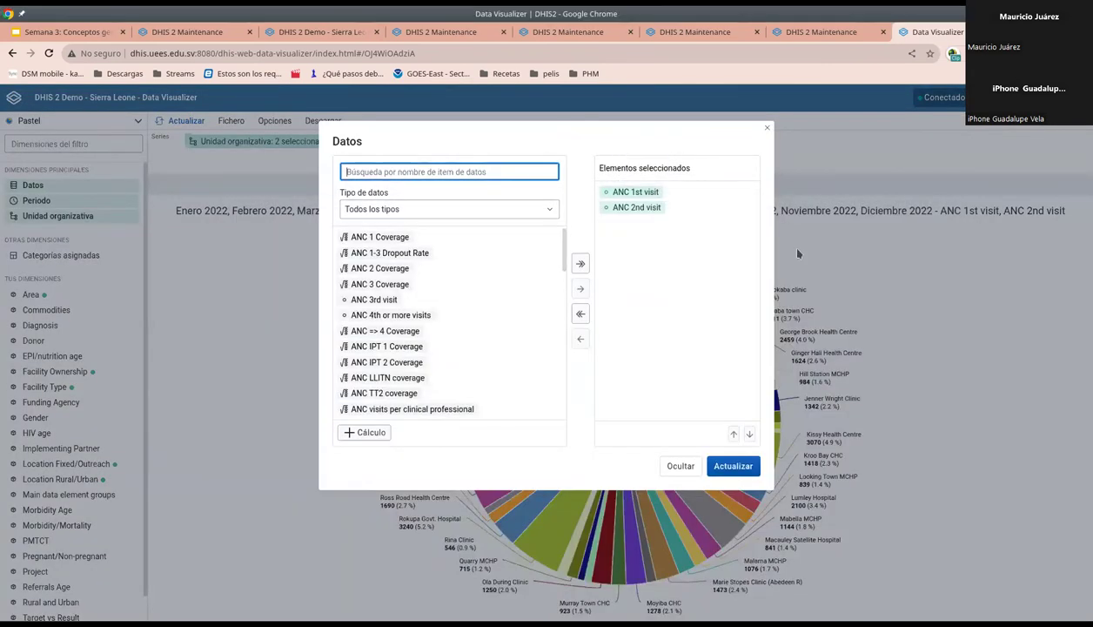
left_click(636, 207)
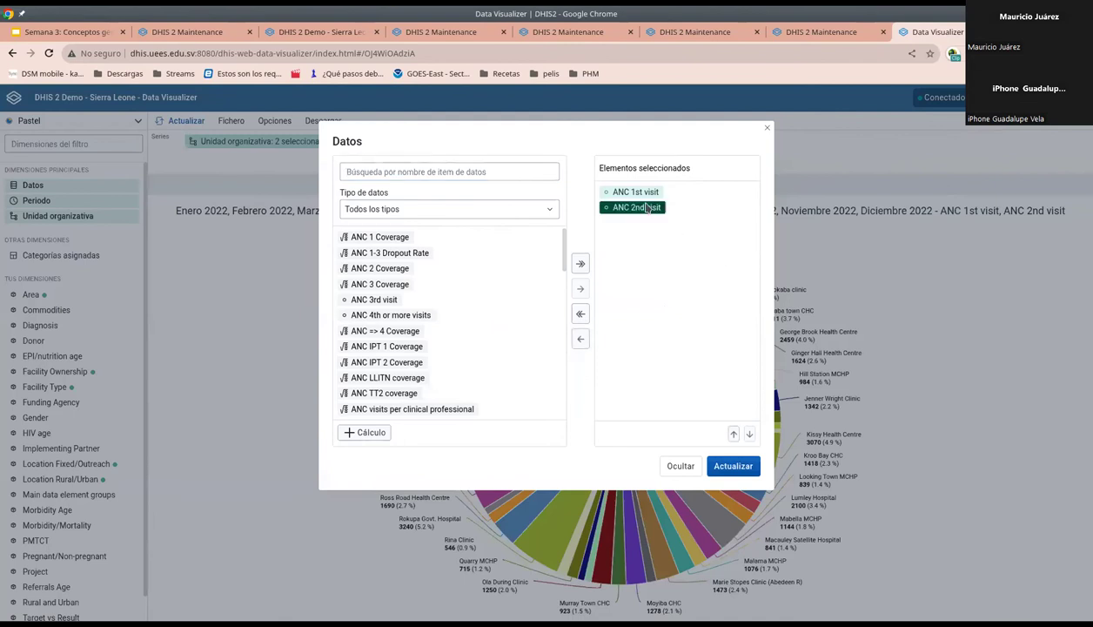
left_click(580, 338)
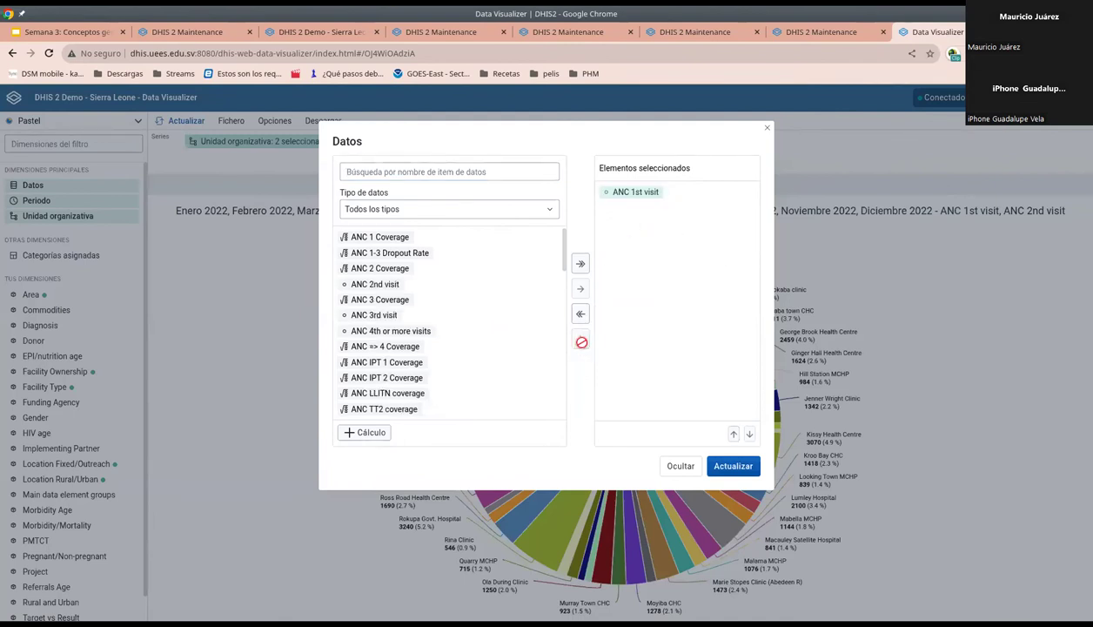
left_click(724, 466)
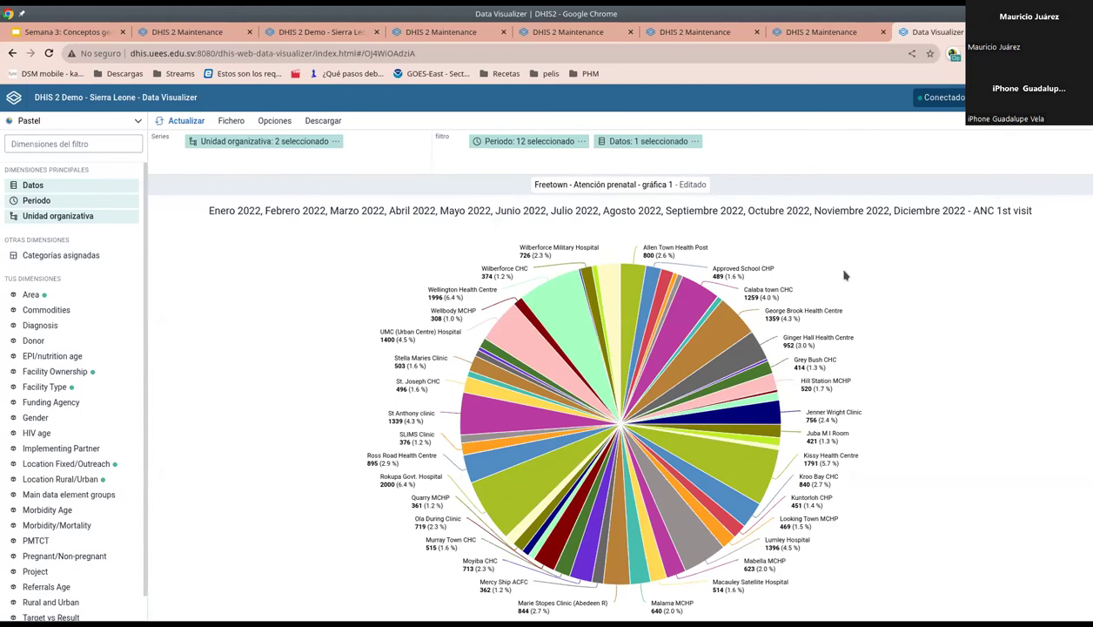
Step: Save the pie chart as a new visualization named "Freetown - Atención prenatal - gráfica 2", taking the name from the Okular PDF
left_click(231, 121)
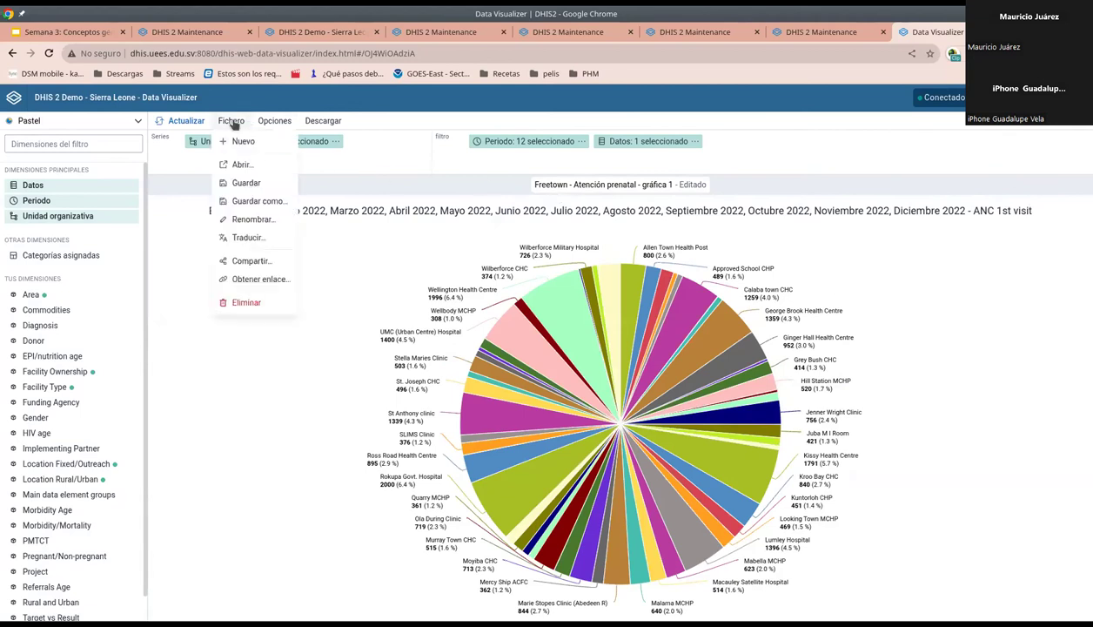
left_click(254, 205)
left_click(533, 178)
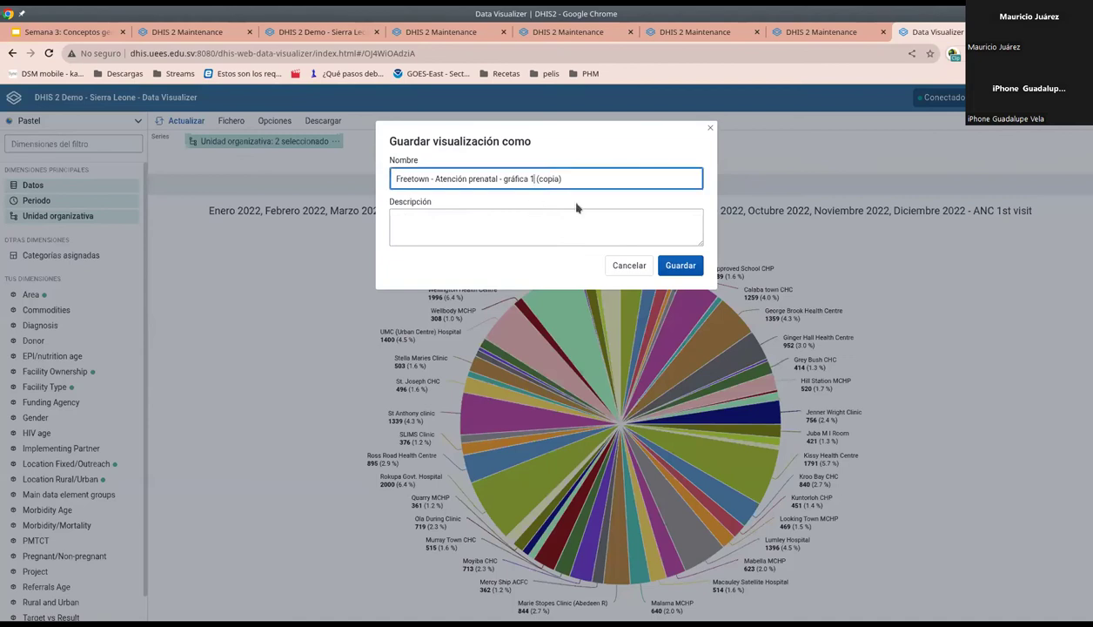
key("alt+Tab")
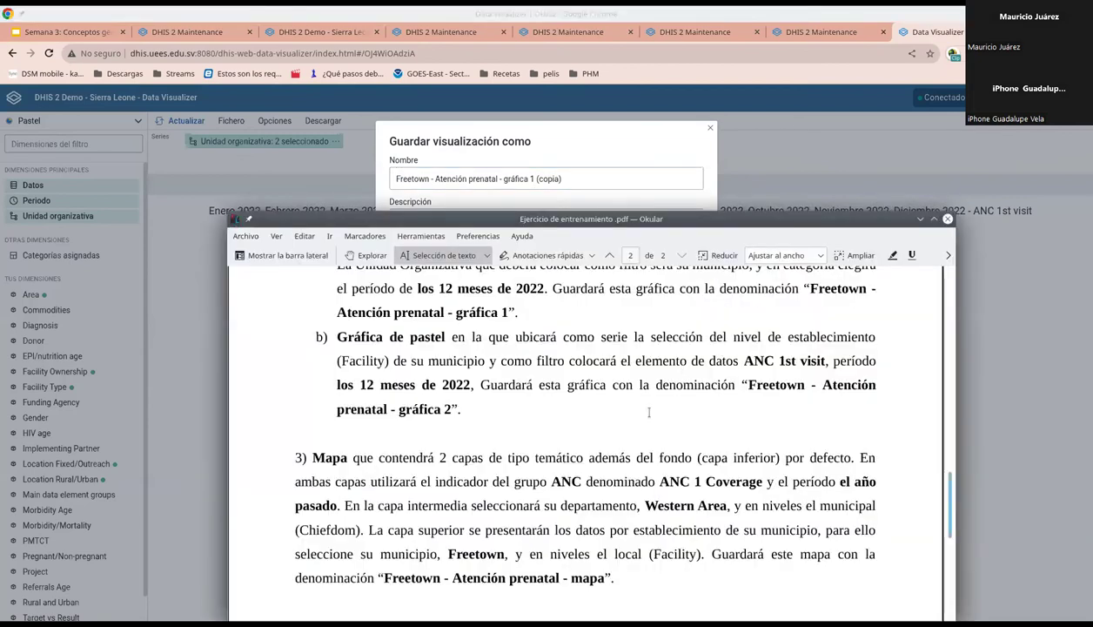
left_click_drag(756, 388, 464, 406)
left_click(448, 411)
key("alt+Tab")
type("1")
left_click(681, 266)
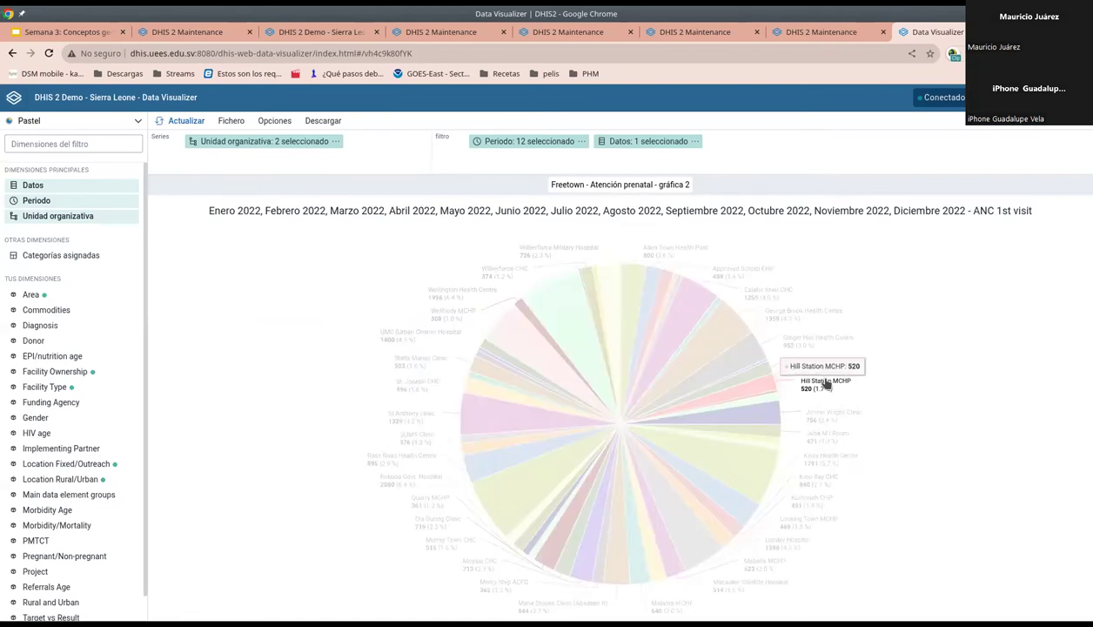
Step: Review the map requirements in item 3 of the Okular PDF, highlighting the thematic layer type
key("alt+Tab")
left_click_drag(558, 221, 546, 139)
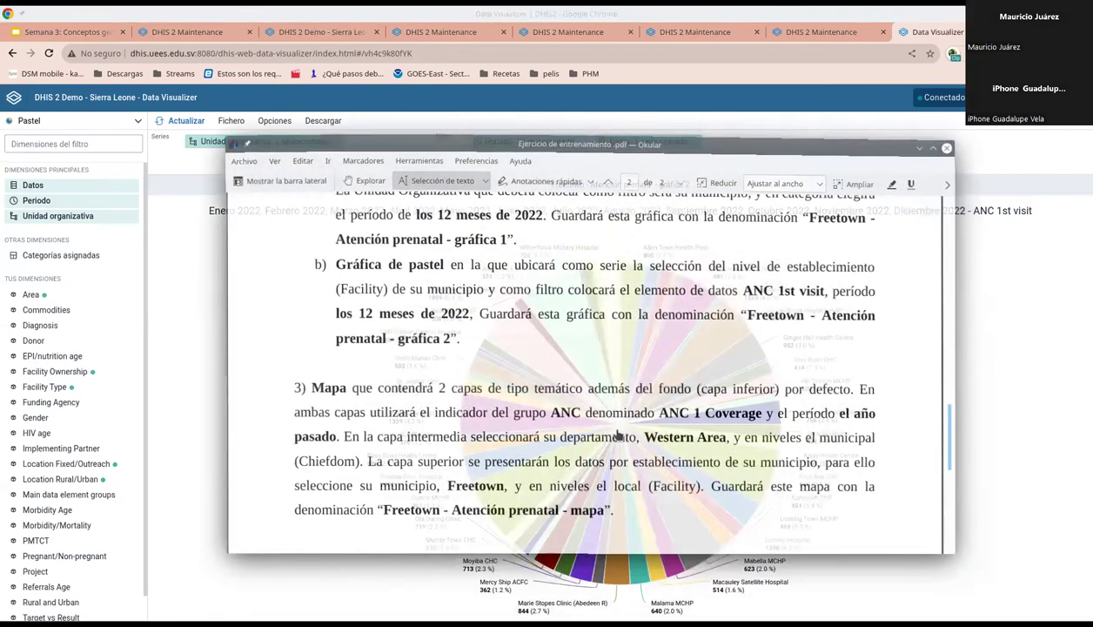
key("alt+Tab")
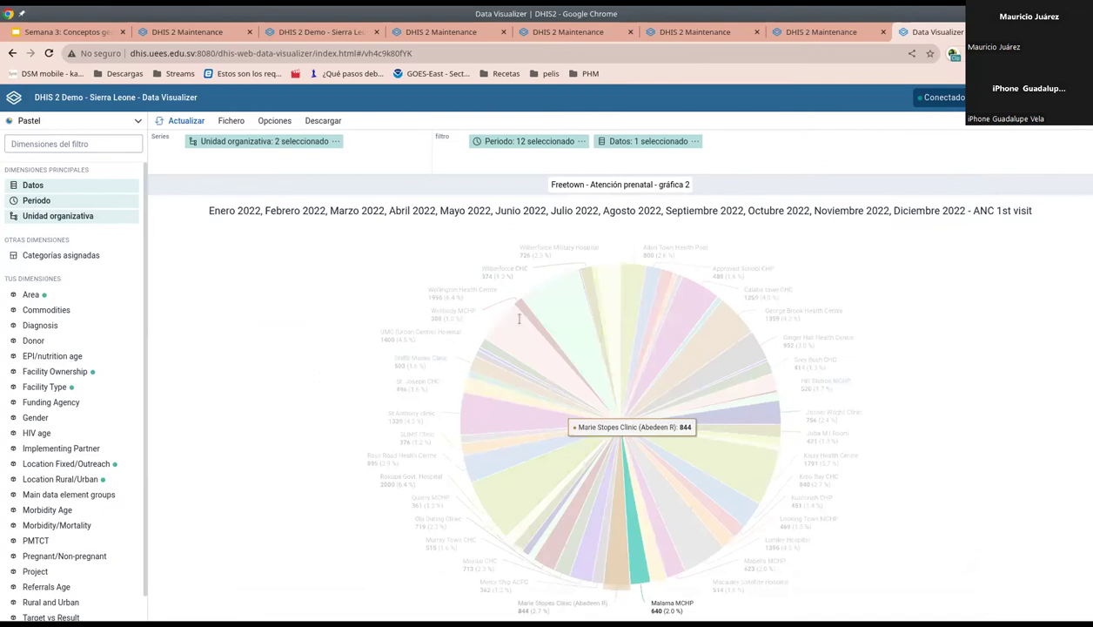
key("alt+Tab")
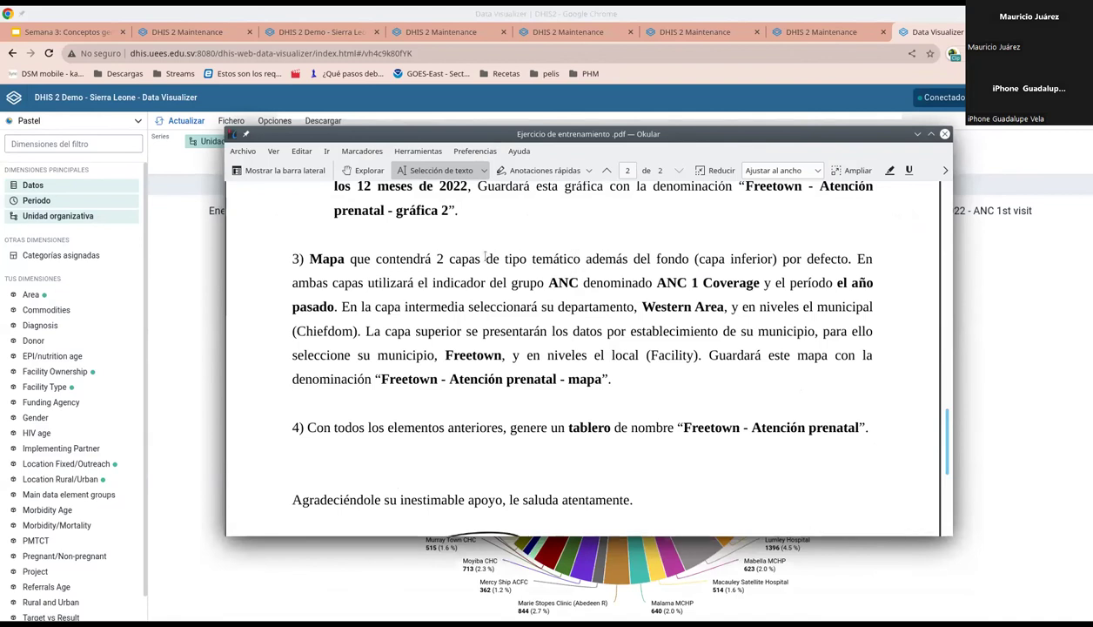
left_click_drag(450, 258, 581, 258)
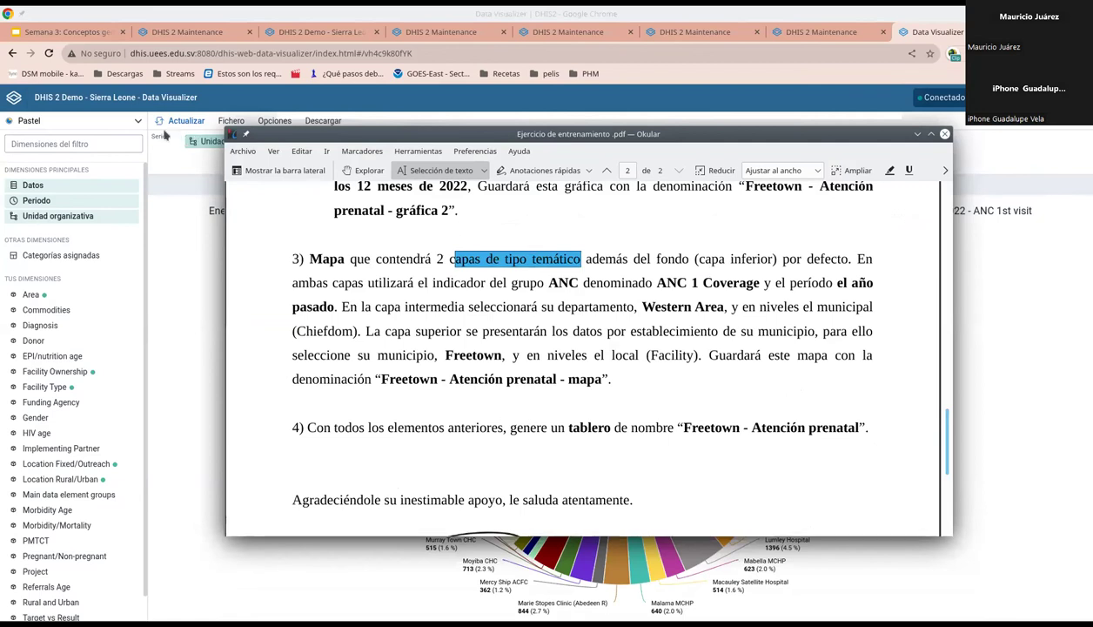
Step: Examine the Abrir como mapa option among the Data Visualizer visualization types, for the saved pie chart and for a new visualization
left_click(137, 123)
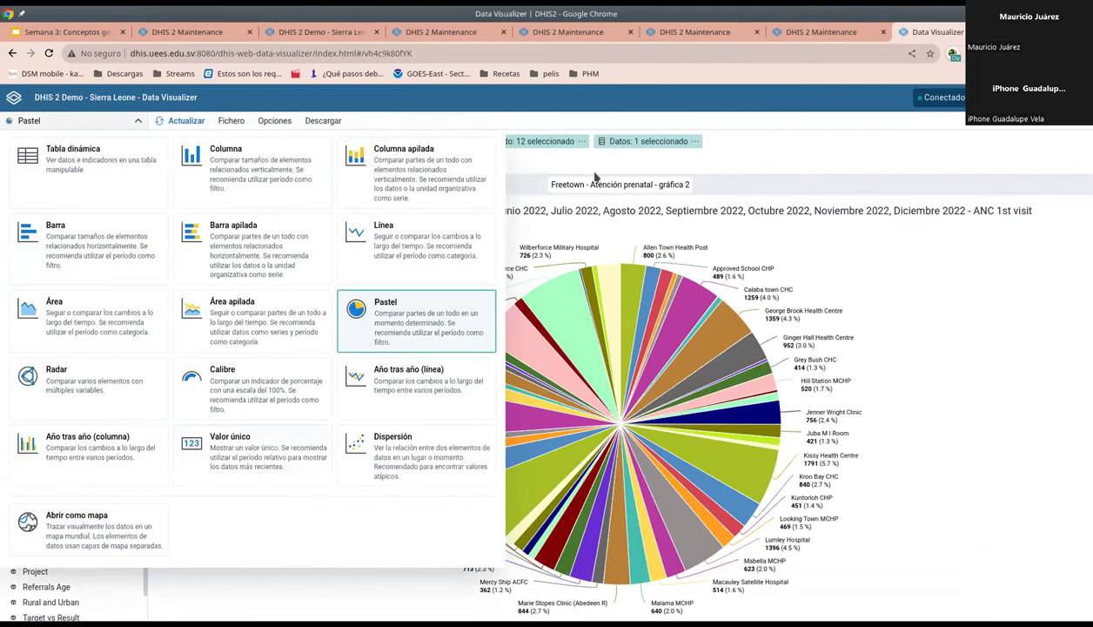
left_click(220, 127)
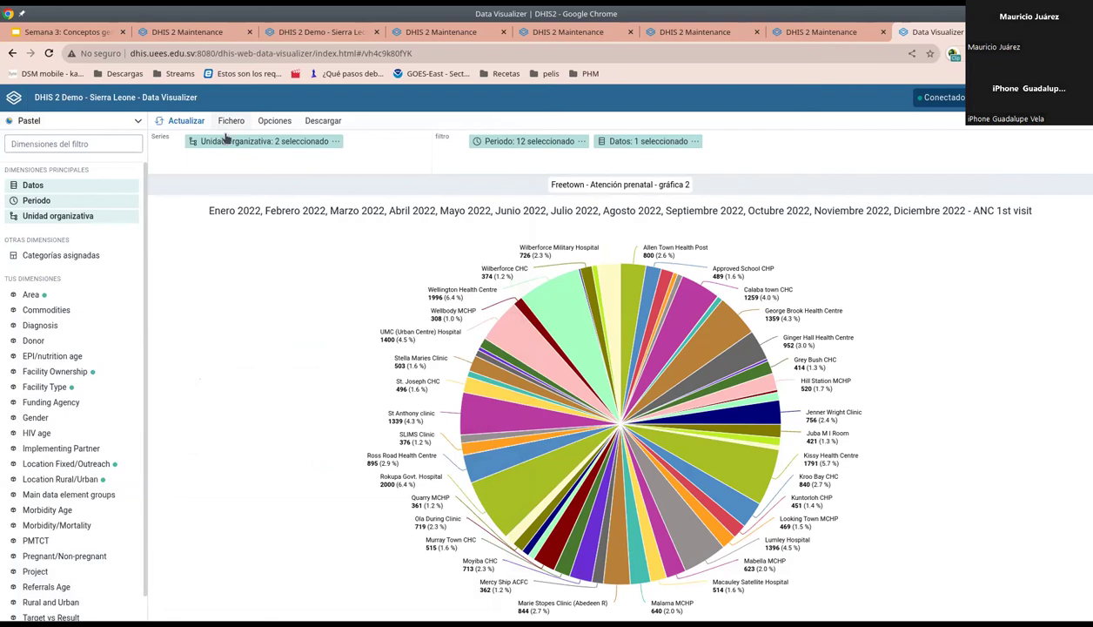
left_click(230, 124)
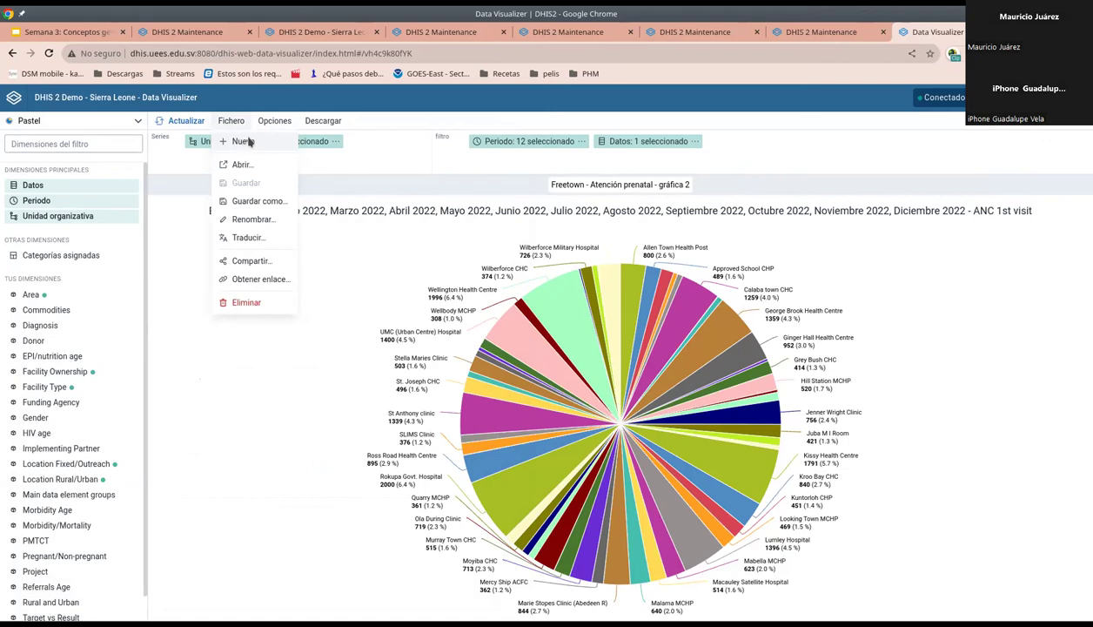
left_click(244, 145)
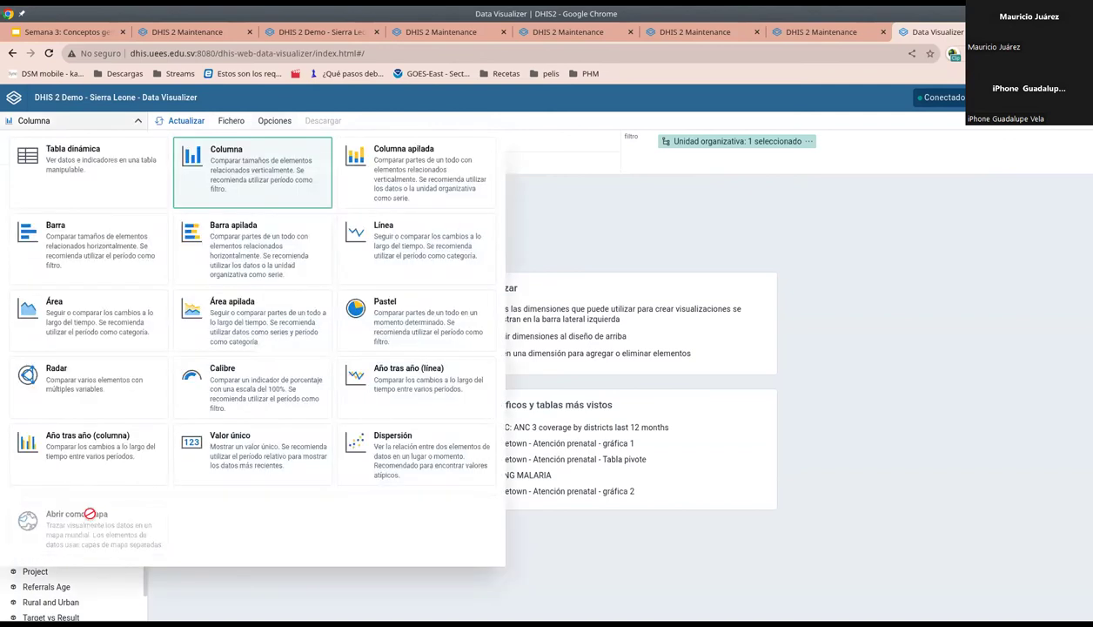
left_click(884, 149)
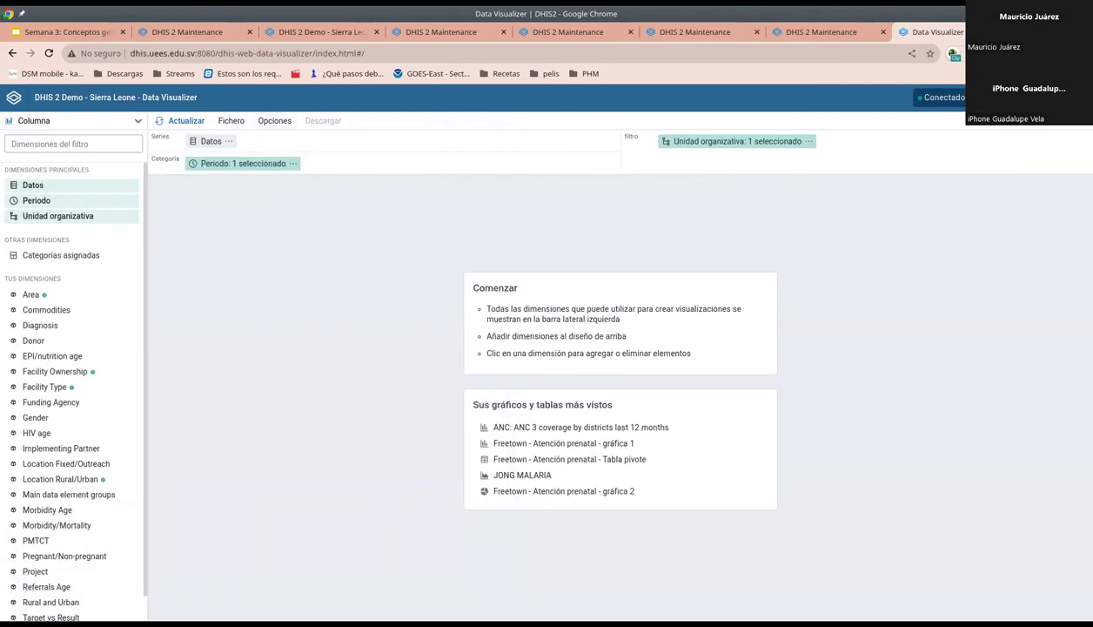
Step: Switch from Data Visualizer to the DHIS2 Mapas app
left_click(1042, 96)
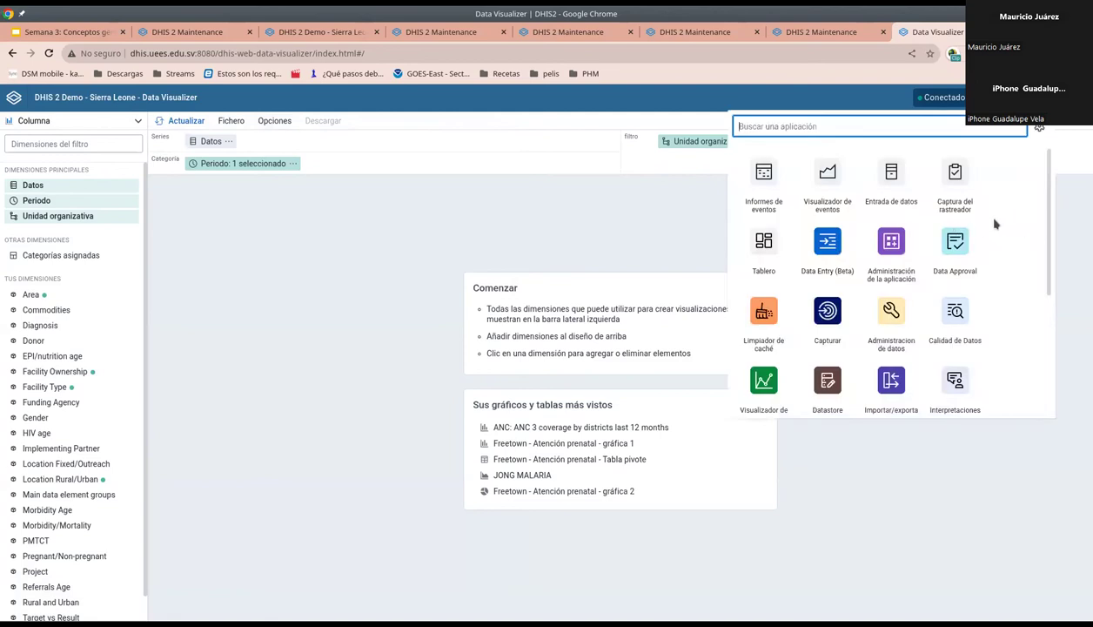
scroll(996, 224, "down", 1)
scroll(966, 244, "down", 1)
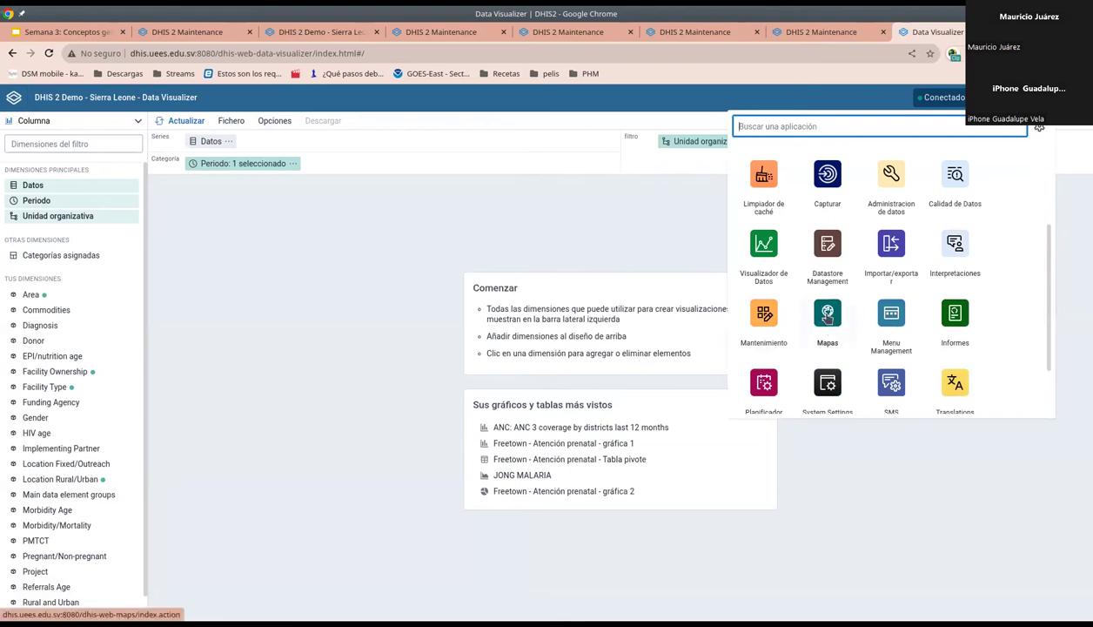
left_click(827, 318)
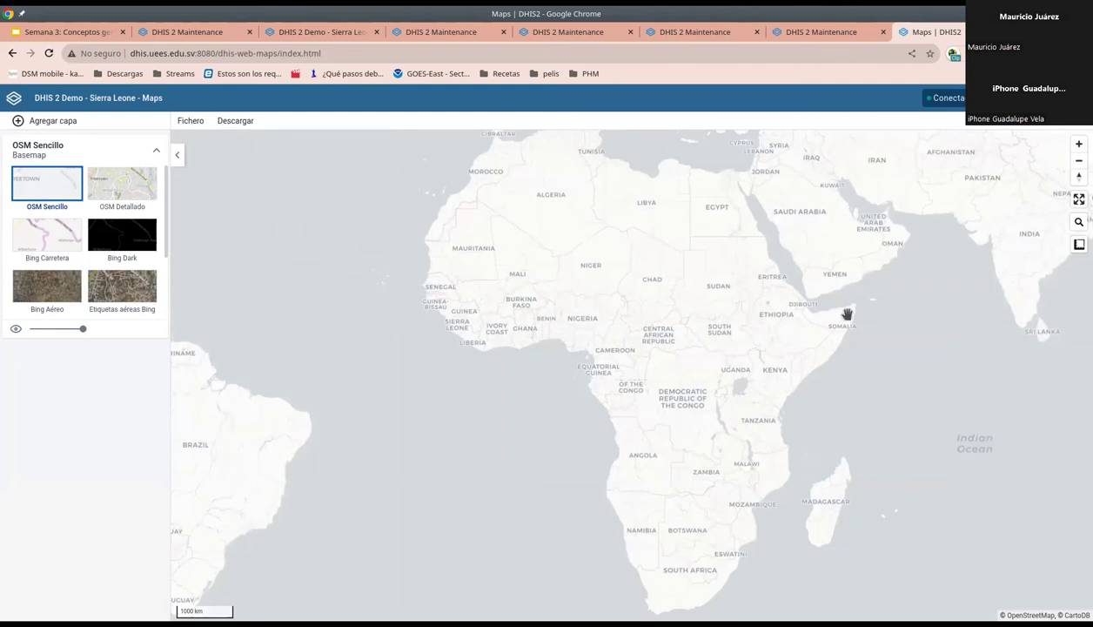
Step: Check the default background layer requirement in the Okular PDF, then preview the Bing Aéreo basemap in Maps and return to OSM Sencillo
key("alt+Tab")
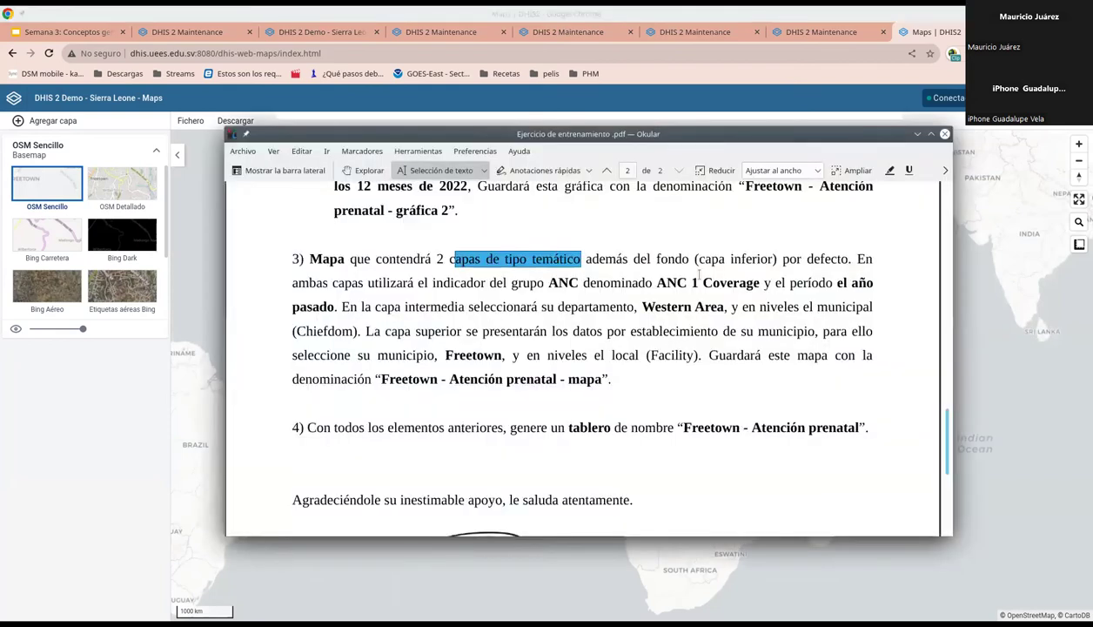
left_click(670, 259)
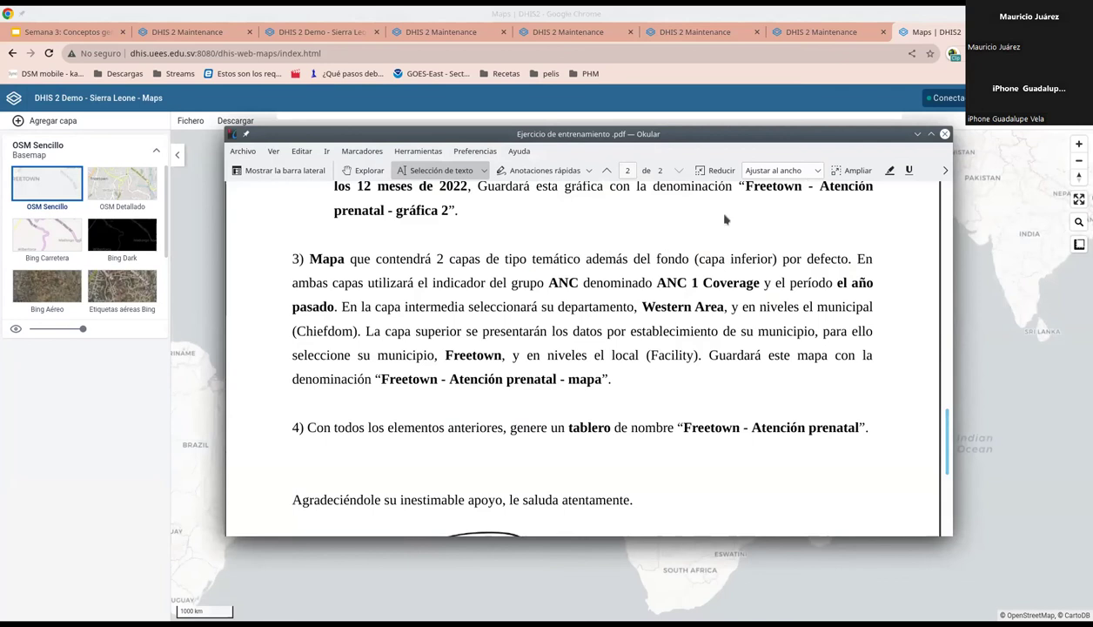
left_click(195, 159)
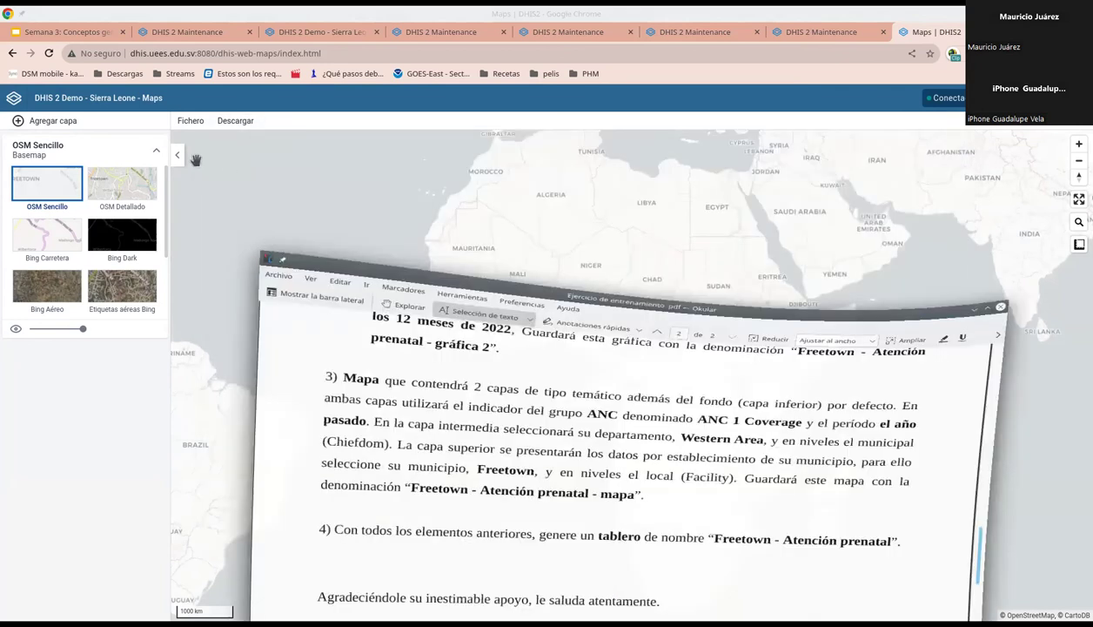
left_click(58, 297)
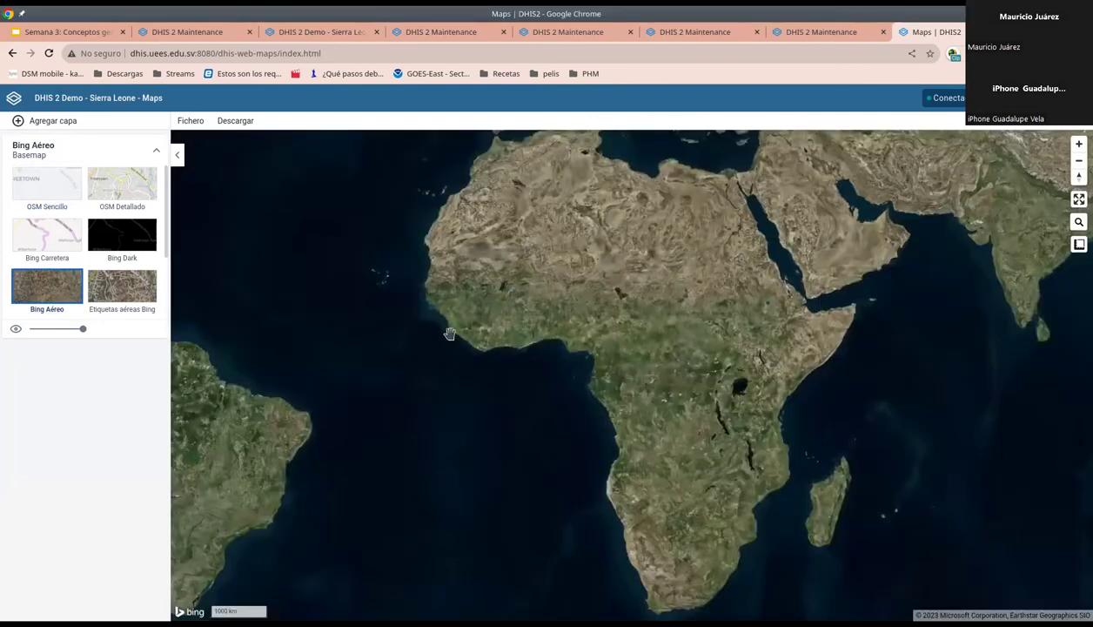
left_click(61, 190)
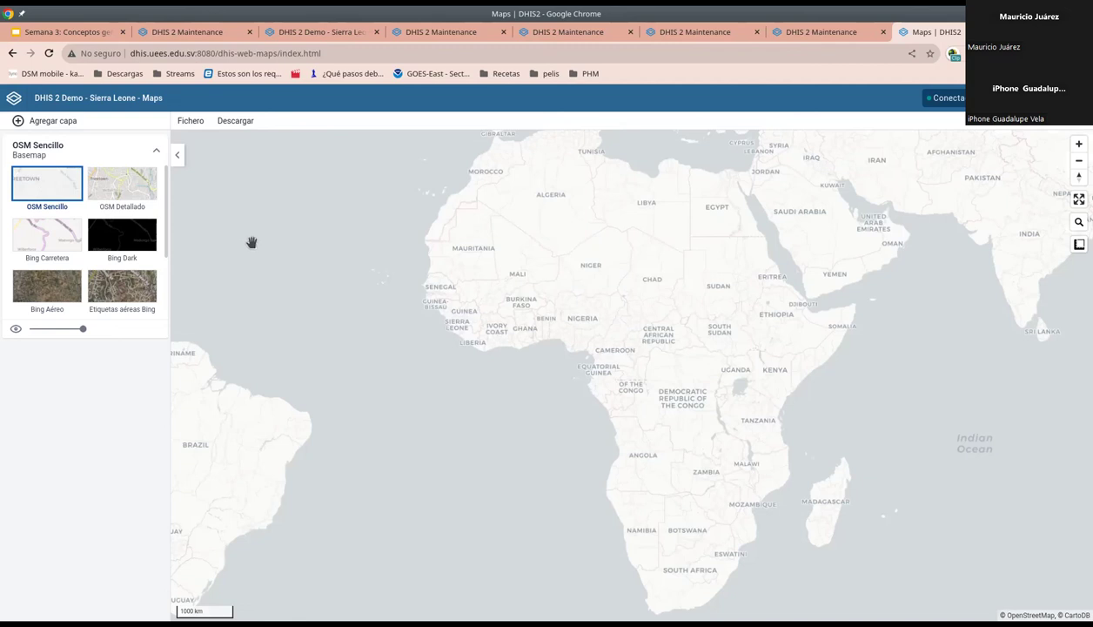
Step: Start a new thematic layer in Maps and check item 3 of the Okular PDF for its indicator, highlighting ANC 1 Coverage
key("alt+Tab")
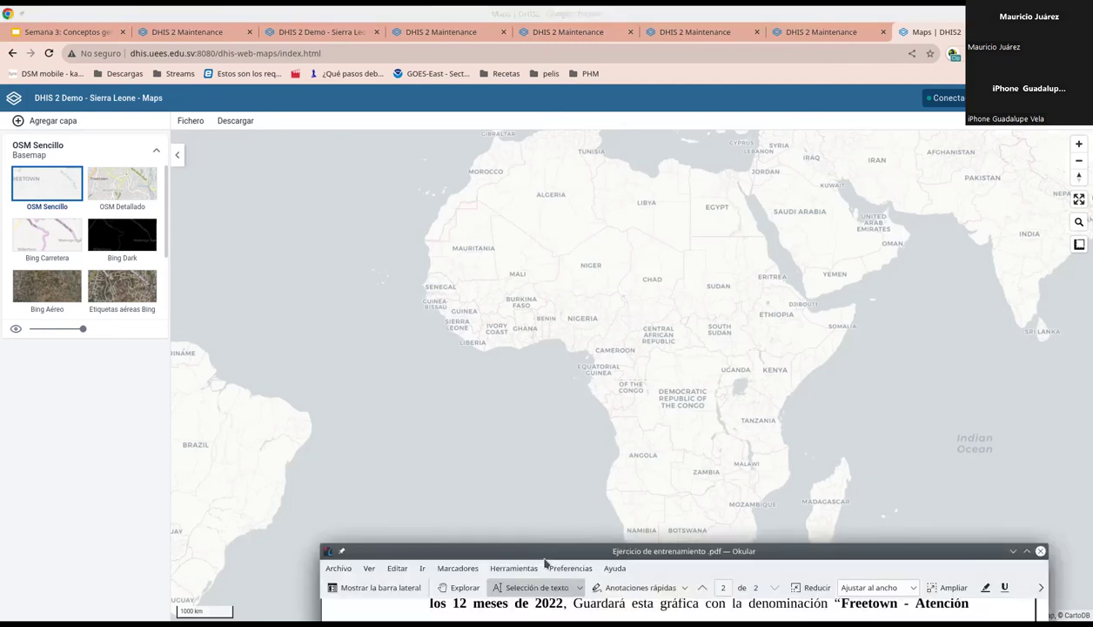
left_click_drag(540, 558, 504, 207)
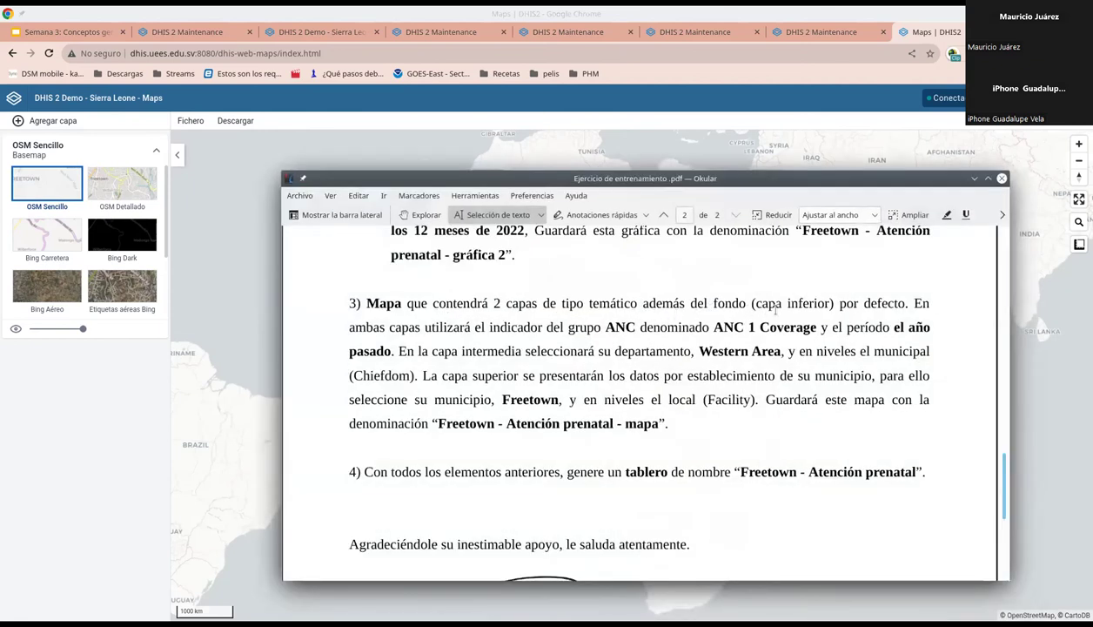
left_click(20, 123)
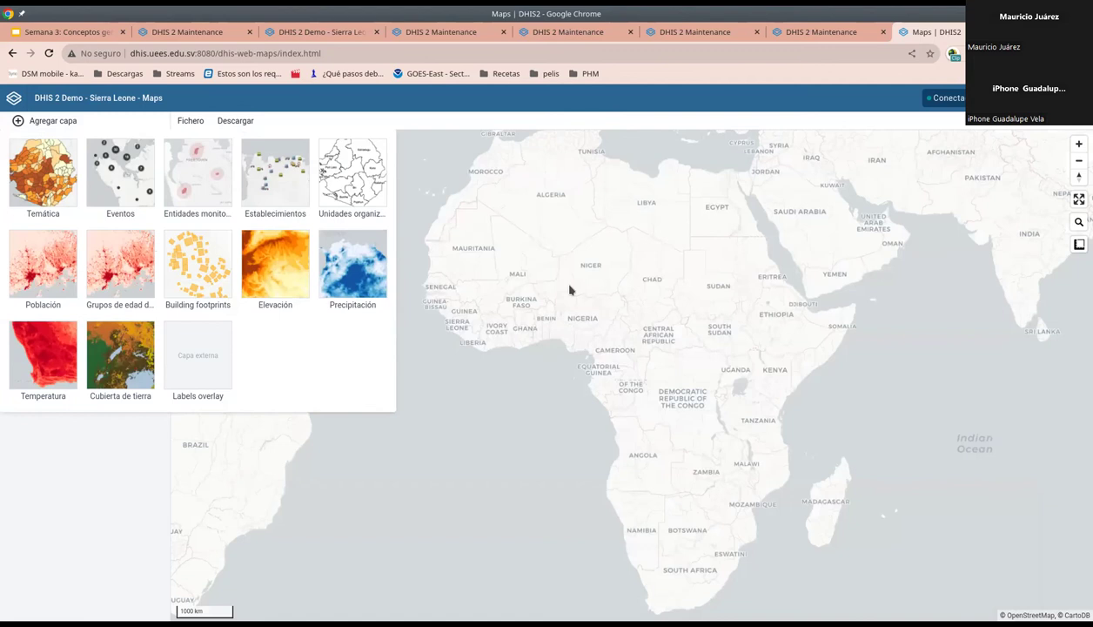
key("alt+Tab")
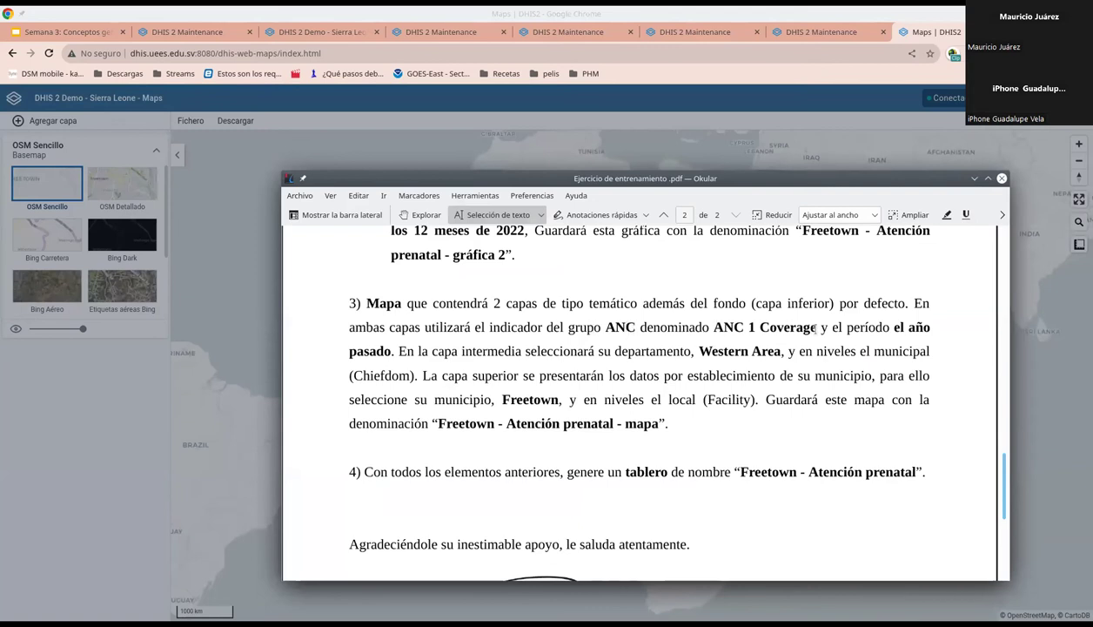
left_click_drag(816, 327, 806, 328)
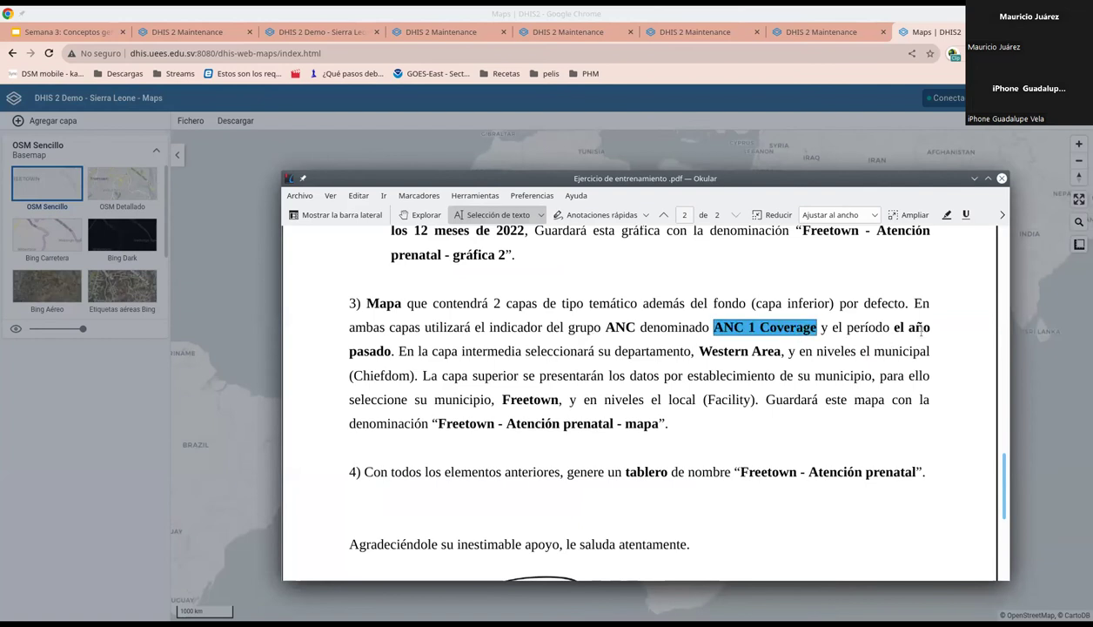
left_click(640, 360)
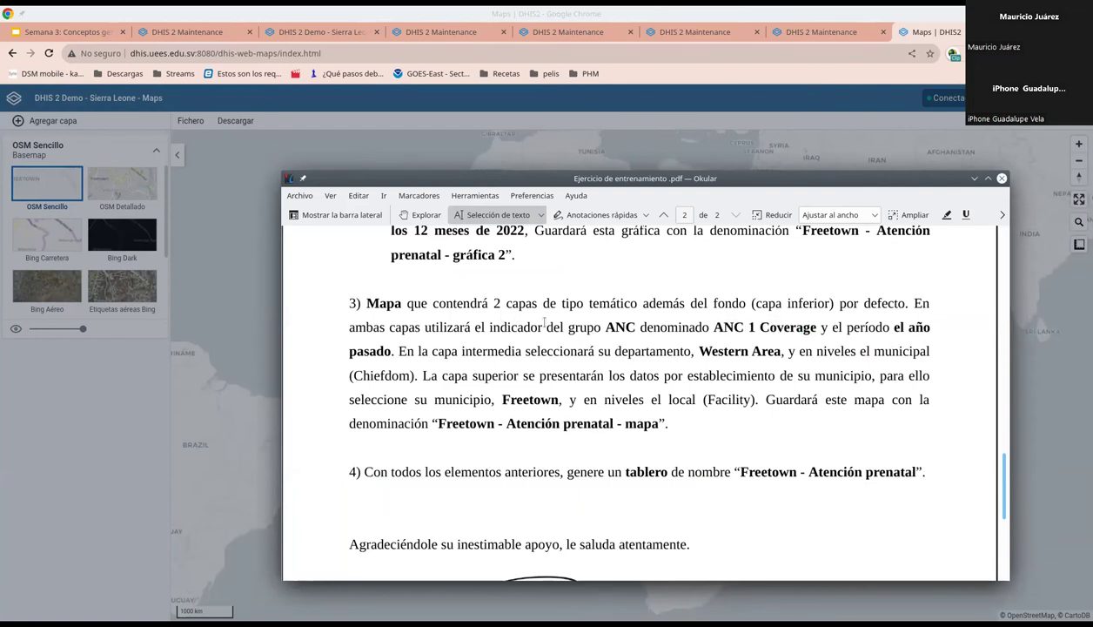
key("alt+Tab")
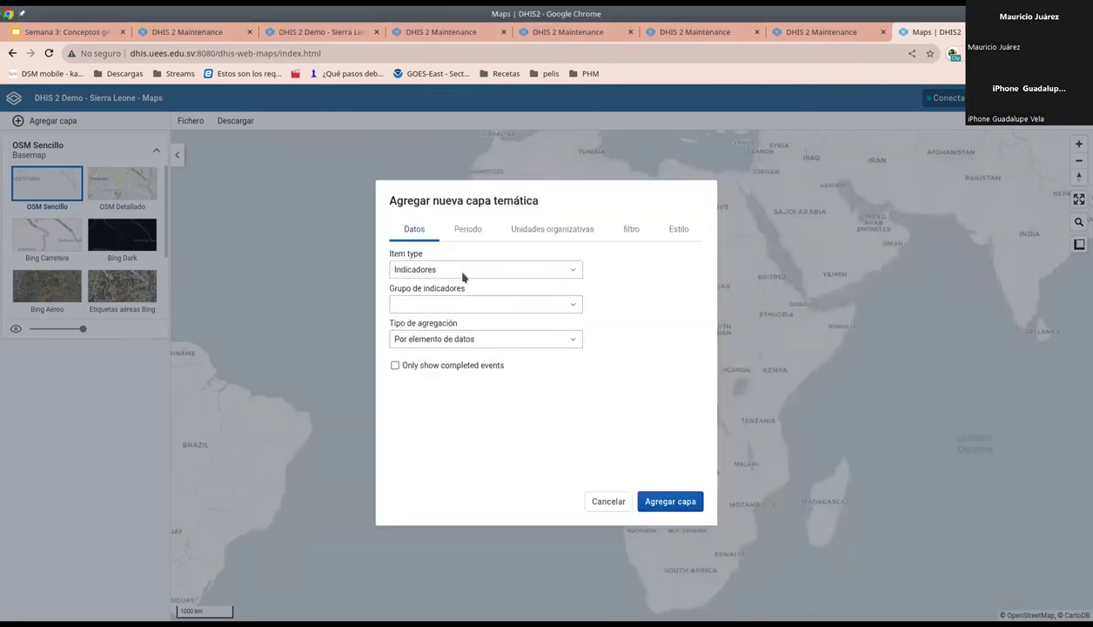
Step: Set the new thematic layer's data to the ANC 1 Coverage indicator from the ANC indicator group
left_click(420, 311)
left_click(437, 321)
left_click(450, 343)
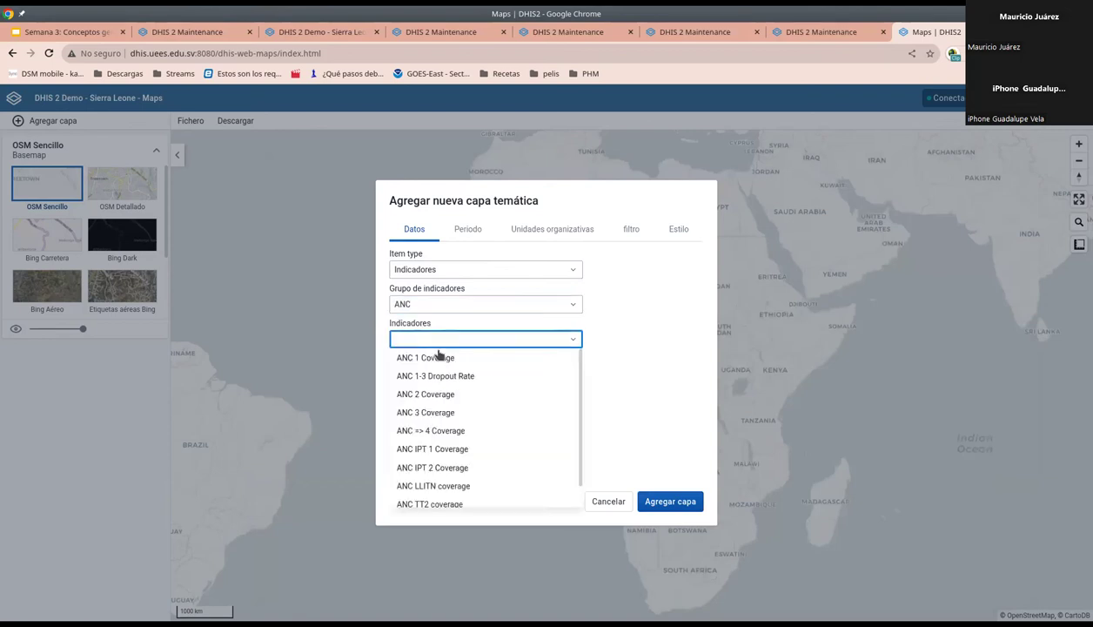
left_click(549, 365)
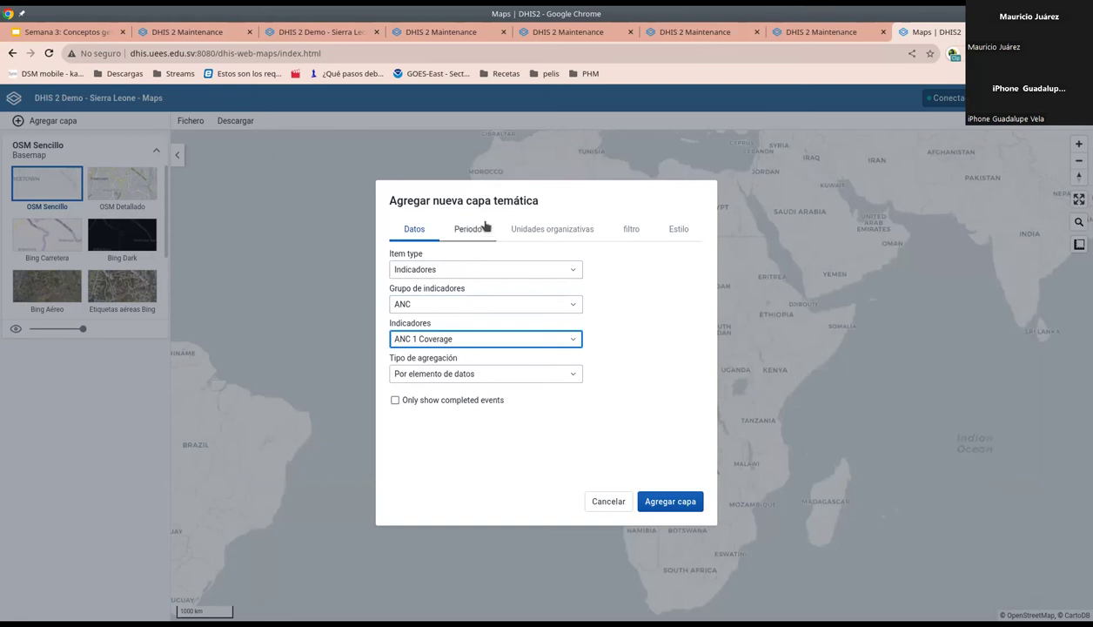
Step: Set the thematic layer's relative period to El año pasado, consulting the PDF for the required period
left_click(475, 228)
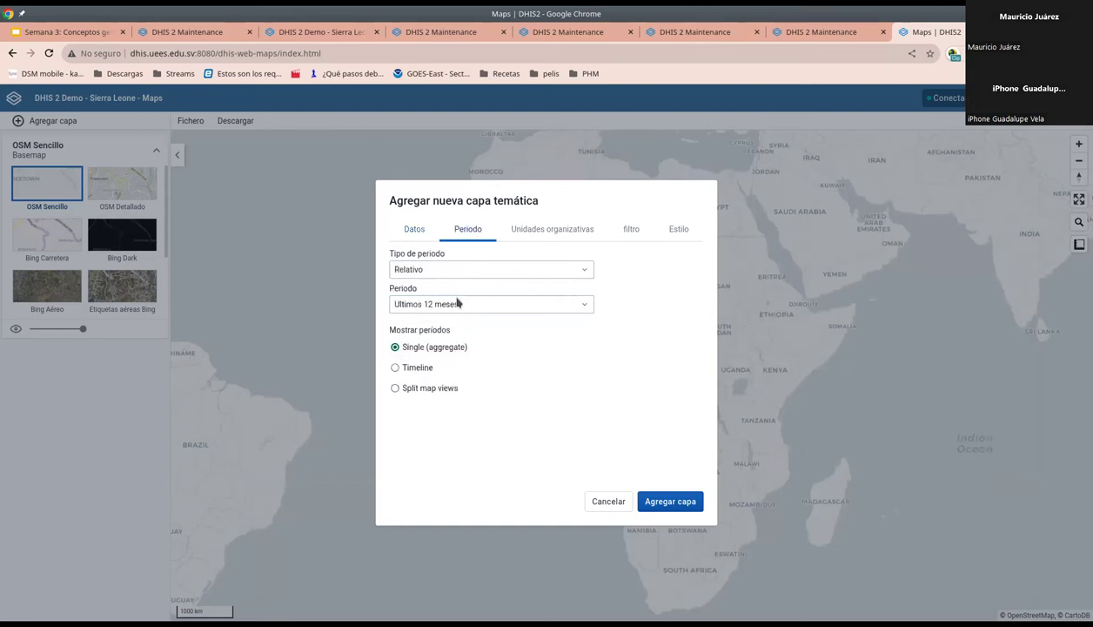
key("alt+Tab")
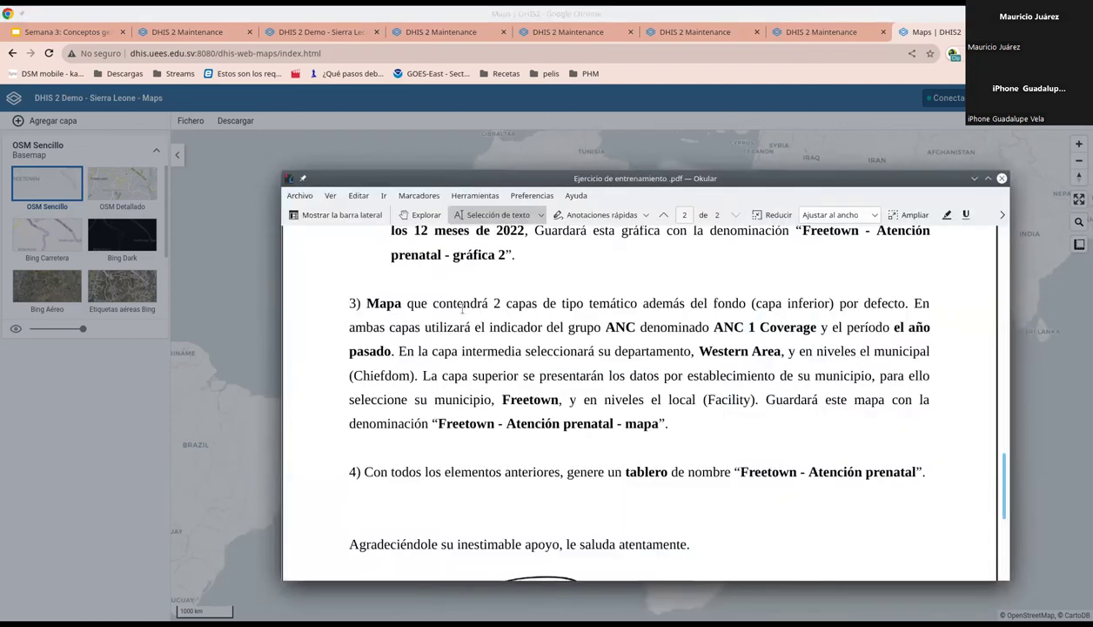
key("alt+Tab")
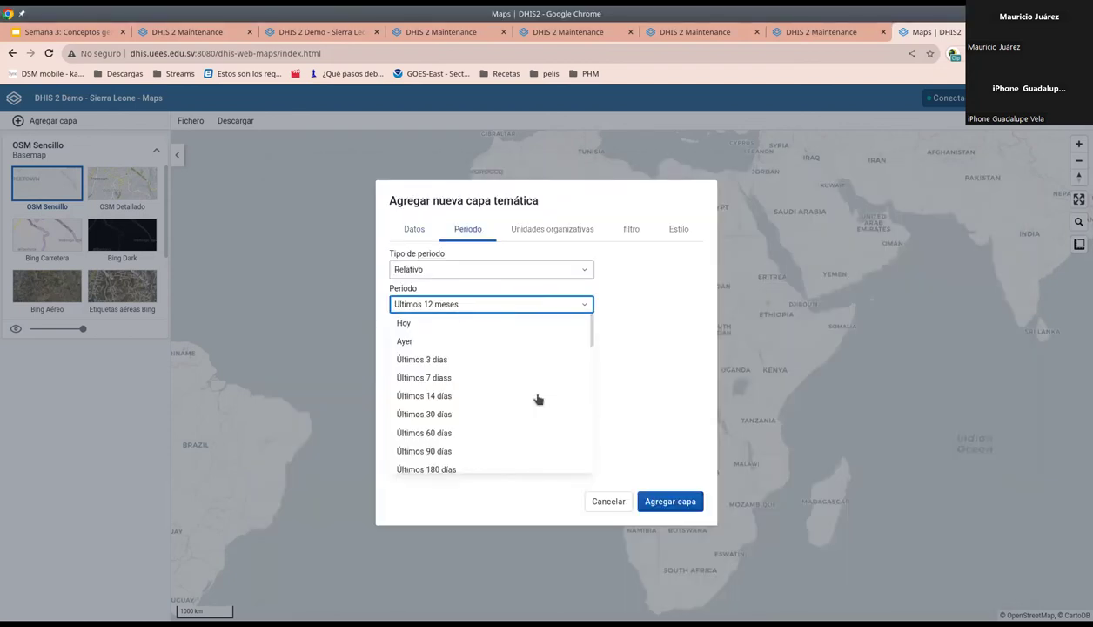
scroll(527, 394, "down", 3)
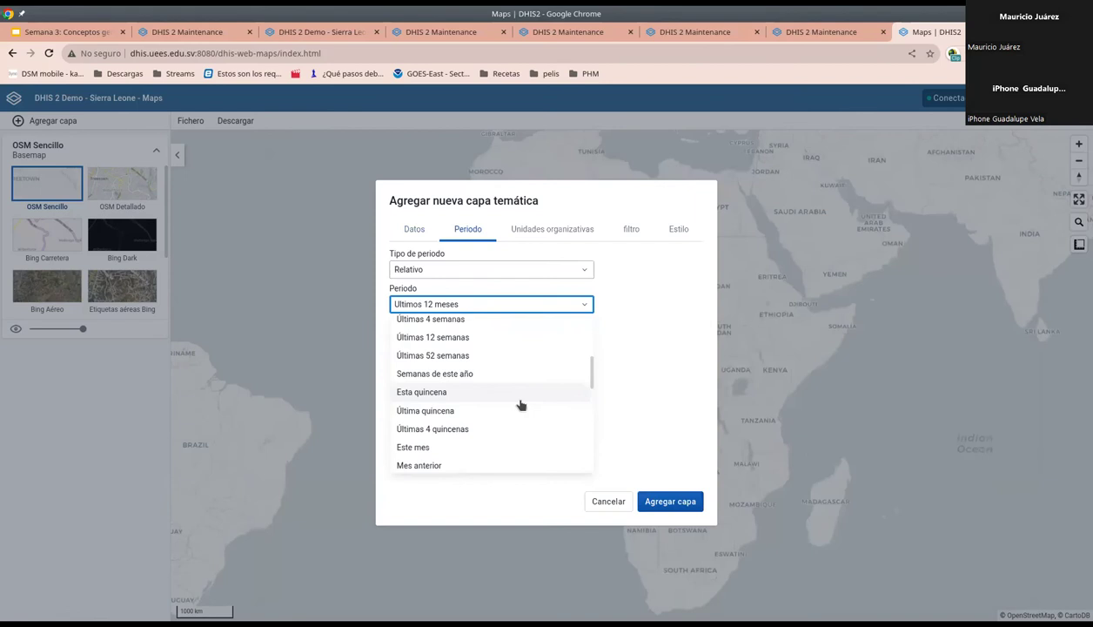
scroll(516, 399, "down", 5)
left_click(451, 370)
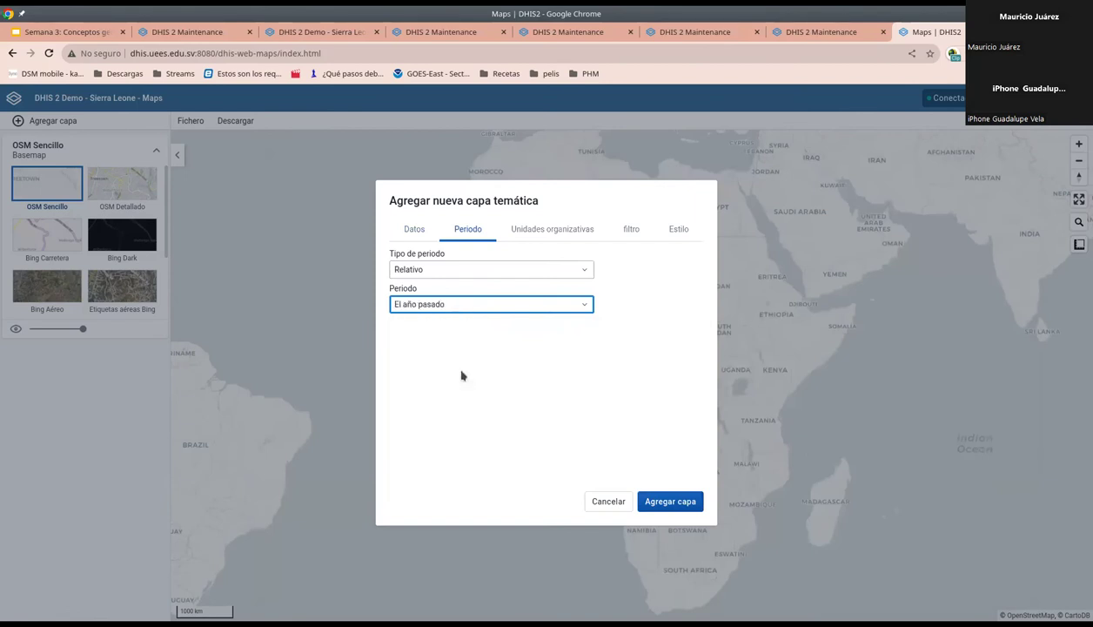
left_click(647, 300)
Step: Check the Okular PDF for the middle layer's department and organisation level, highlighting Western Area
key("alt+Tab")
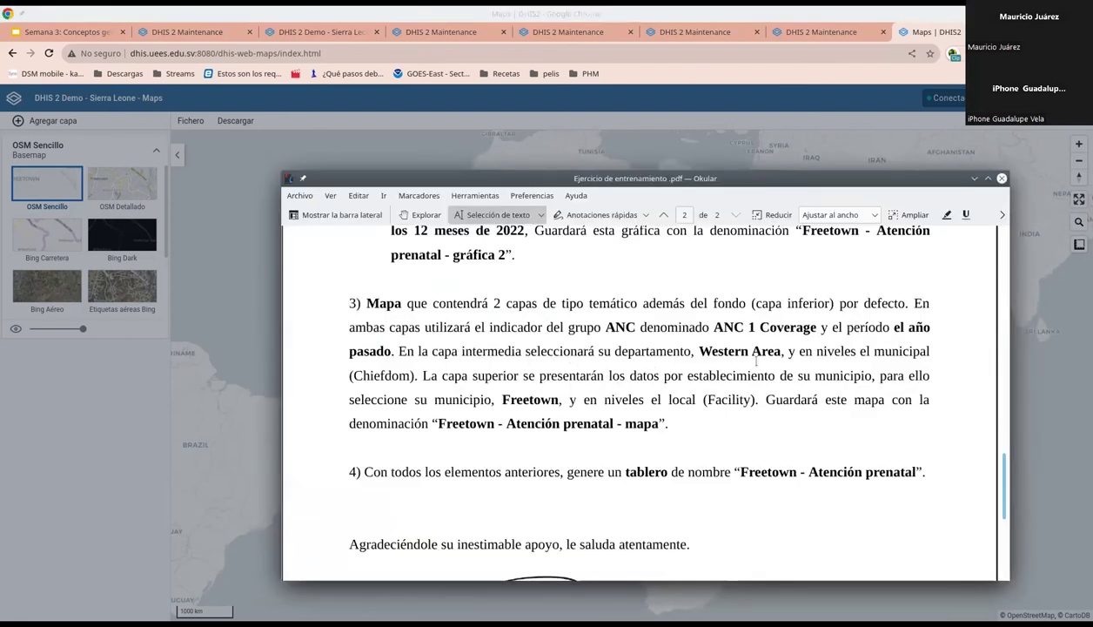
left_click_drag(695, 351, 778, 351)
left_click_drag(856, 351, 870, 353)
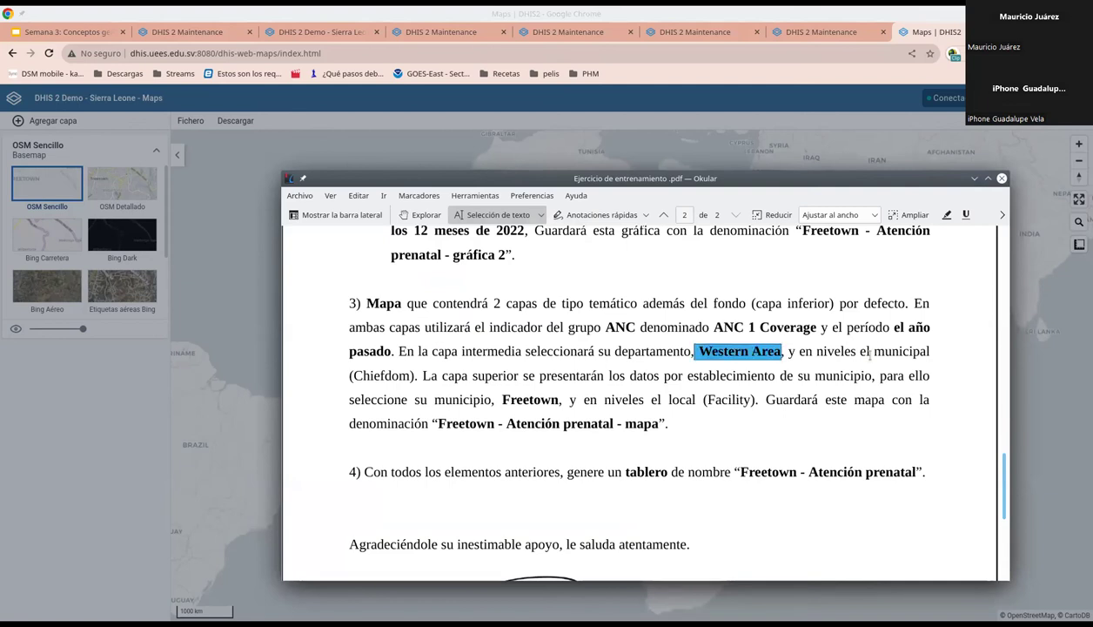
left_click(436, 369)
key("alt+Tab")
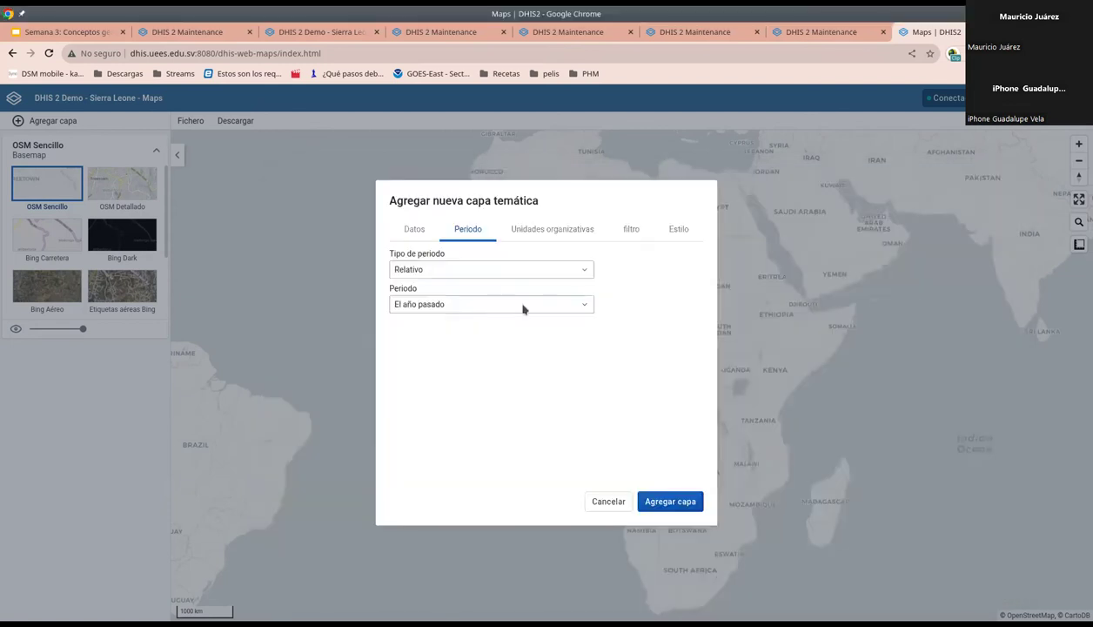
Step: Select Western Area under Sierra Leone as the thematic layer's organisation unit
left_click(552, 231)
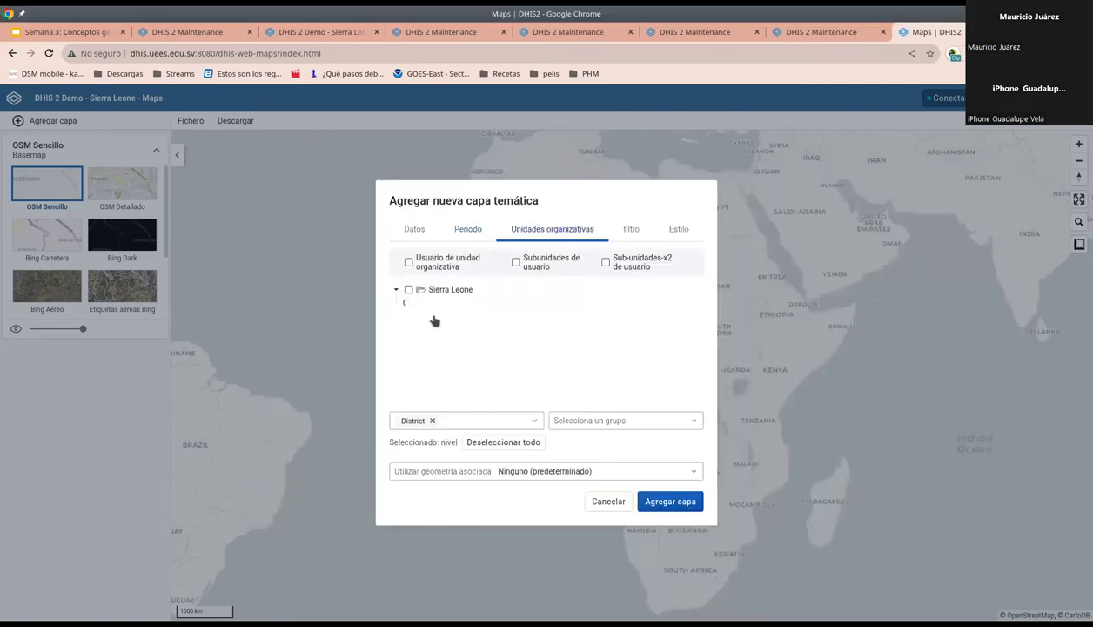
scroll(517, 324, "down", 2)
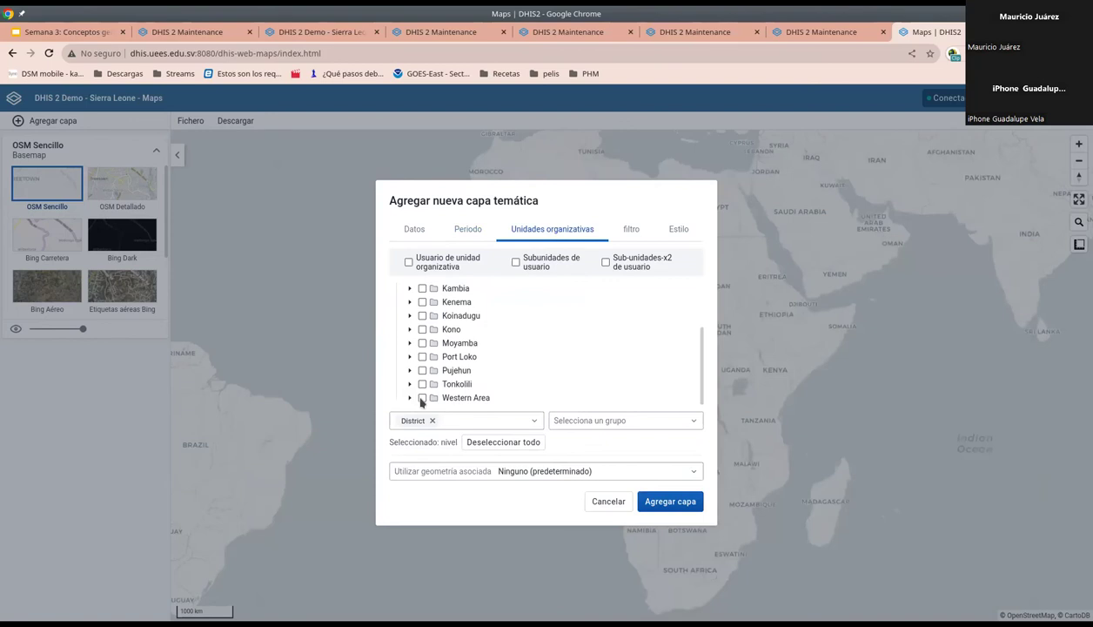
key("alt+Tab")
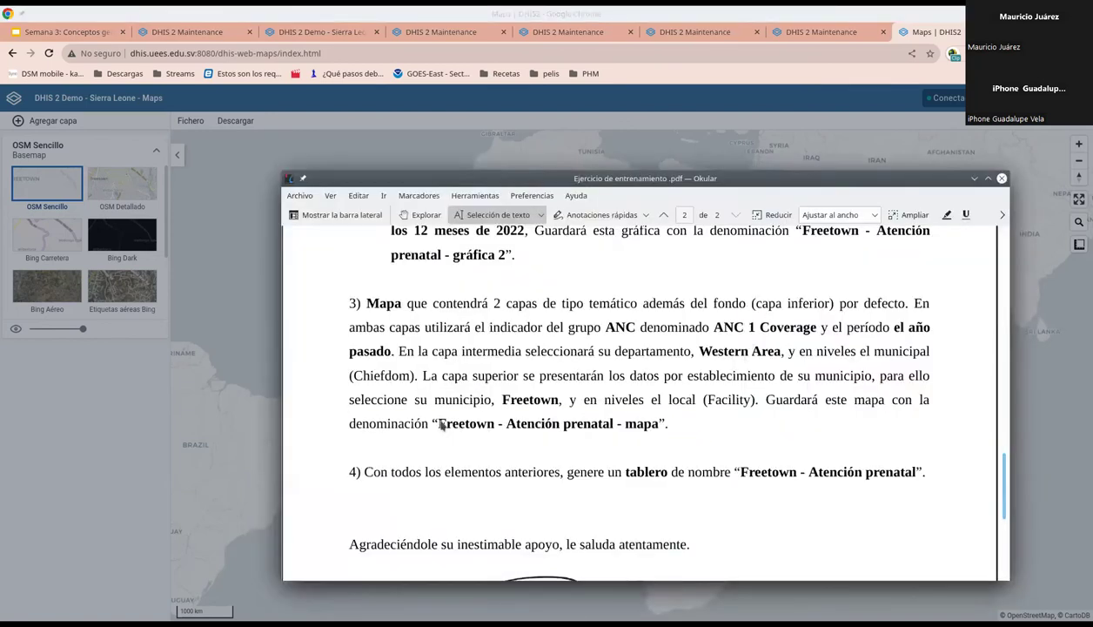
key("alt+Tab")
left_click(422, 397)
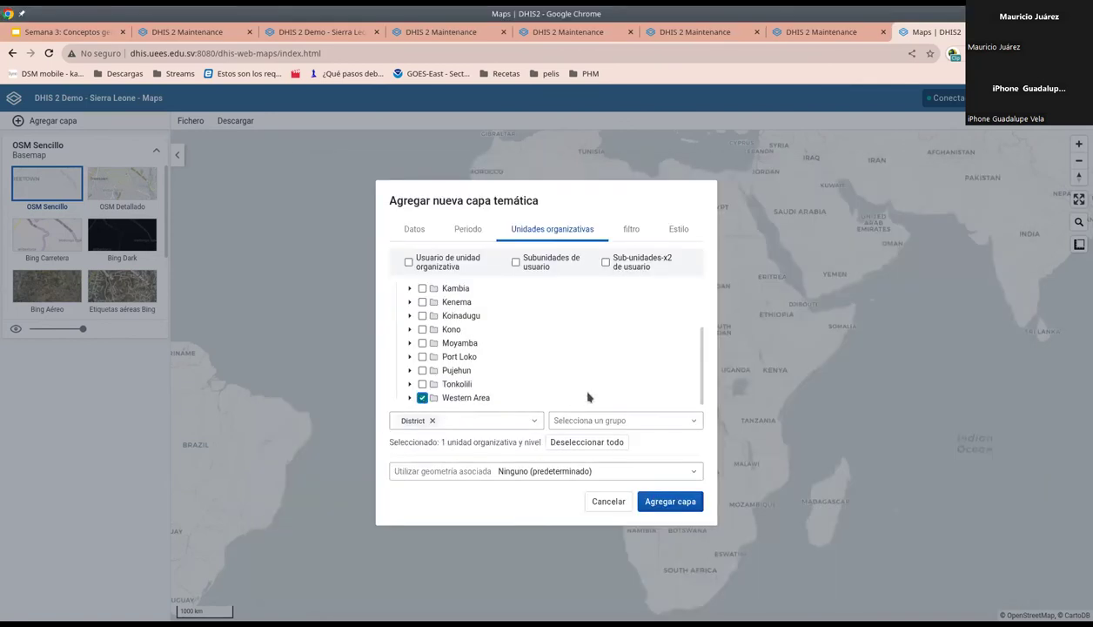
Step: Replace the District level with Chiefdom for the Western Area layer and add the layer to the map
key("alt+Tab")
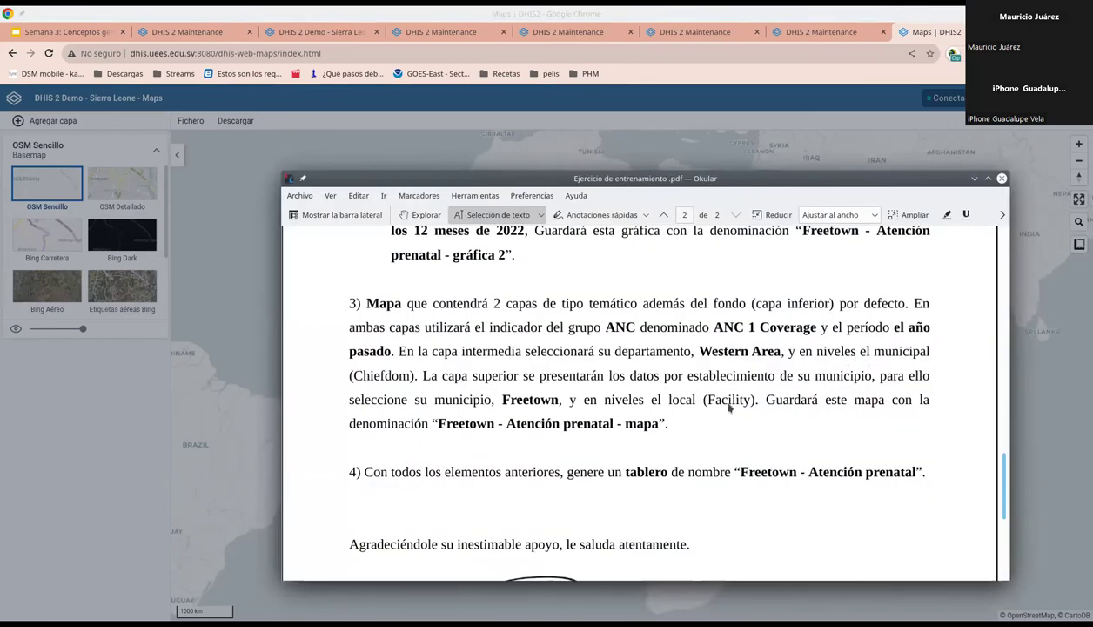
key("alt+Tab")
left_click(534, 422)
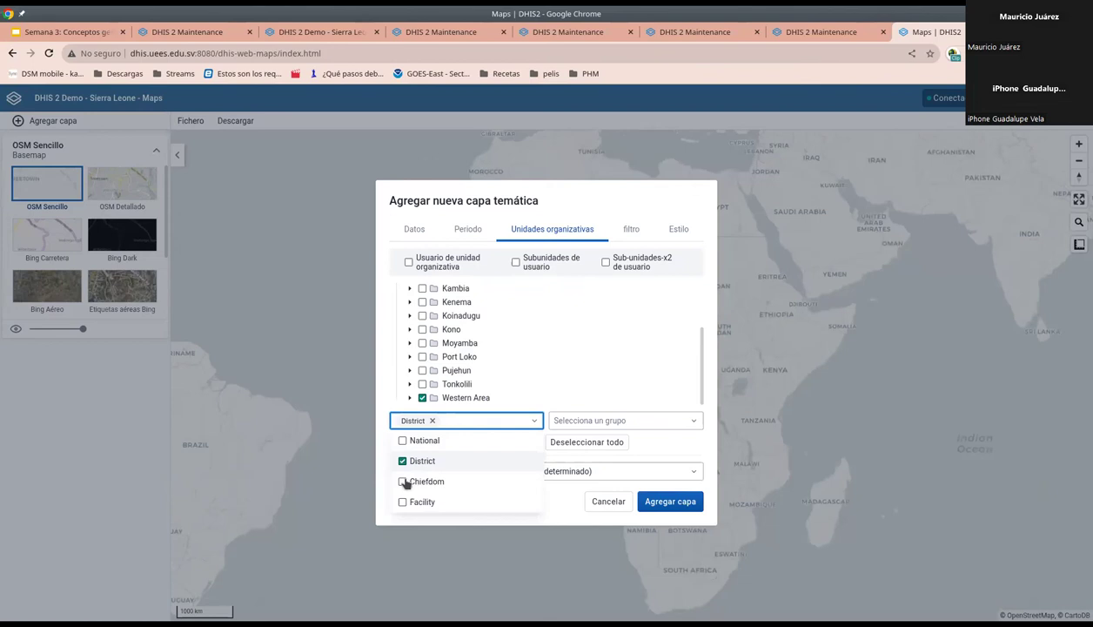
left_click(403, 481)
left_click(403, 460)
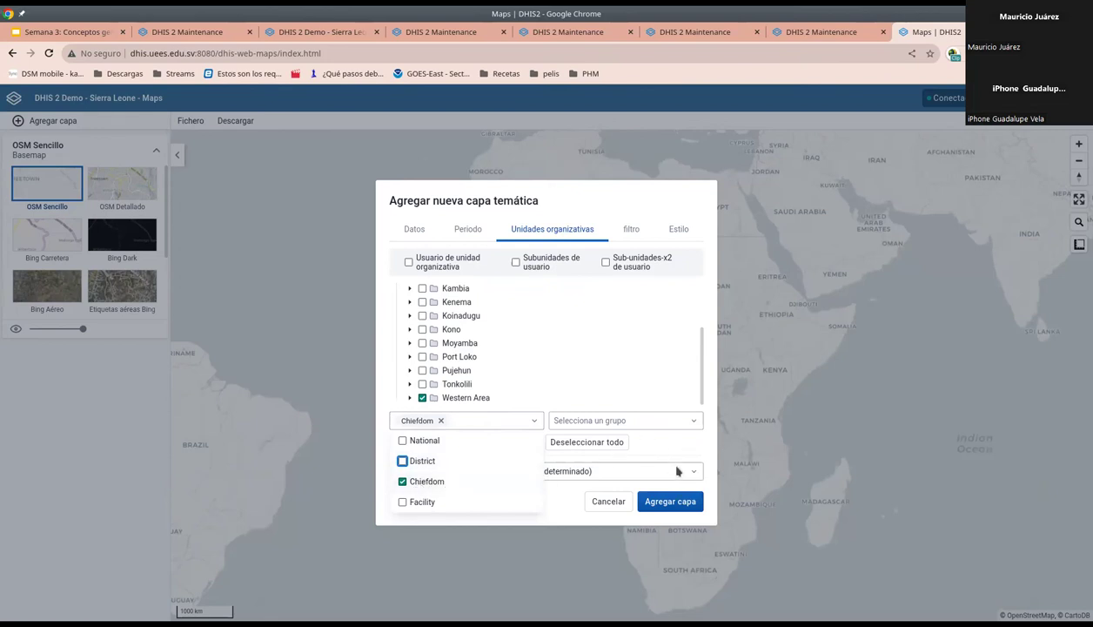
left_click(678, 503)
left_click(678, 503)
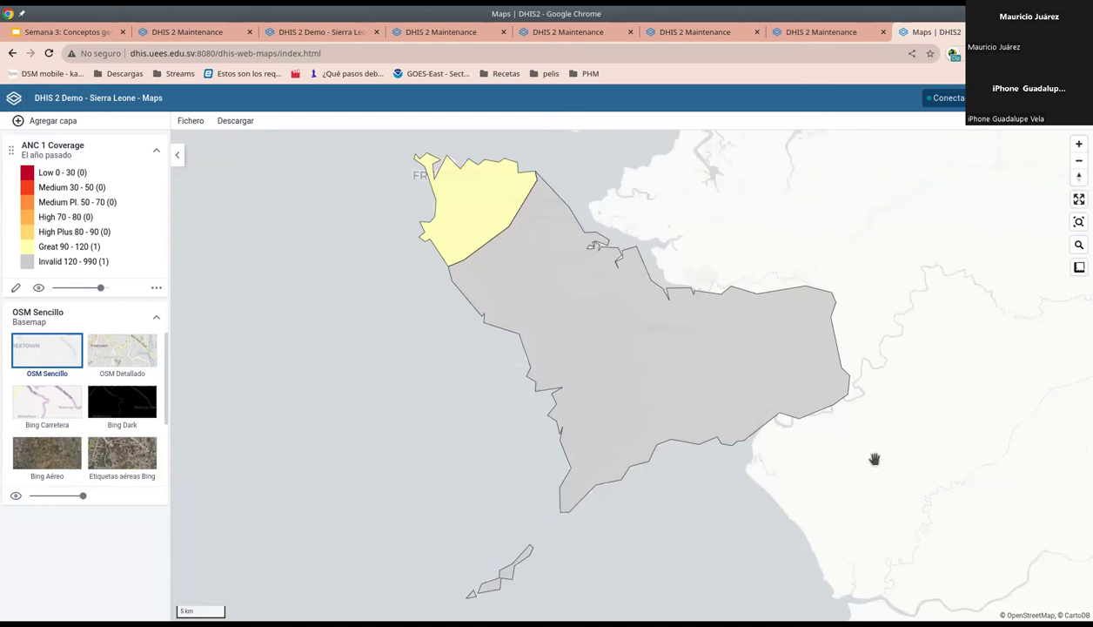
mouse_move(420, 177)
mouse_move(473, 224)
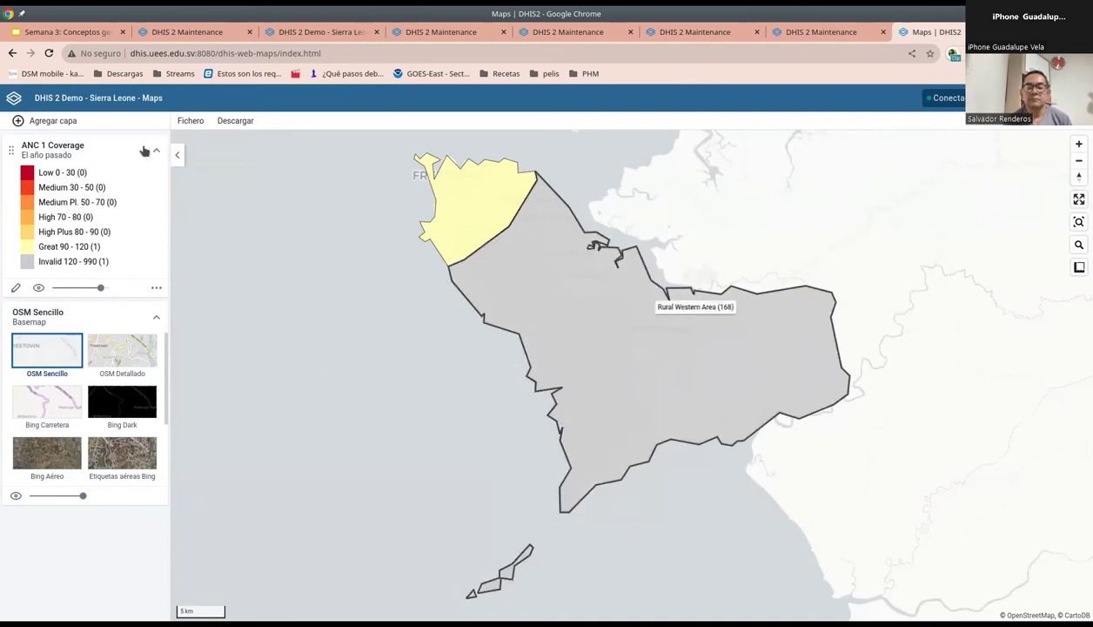
Step: Start a second thematic layer using the ANC 1 Coverage indicator from the ANC group
left_click(38, 124)
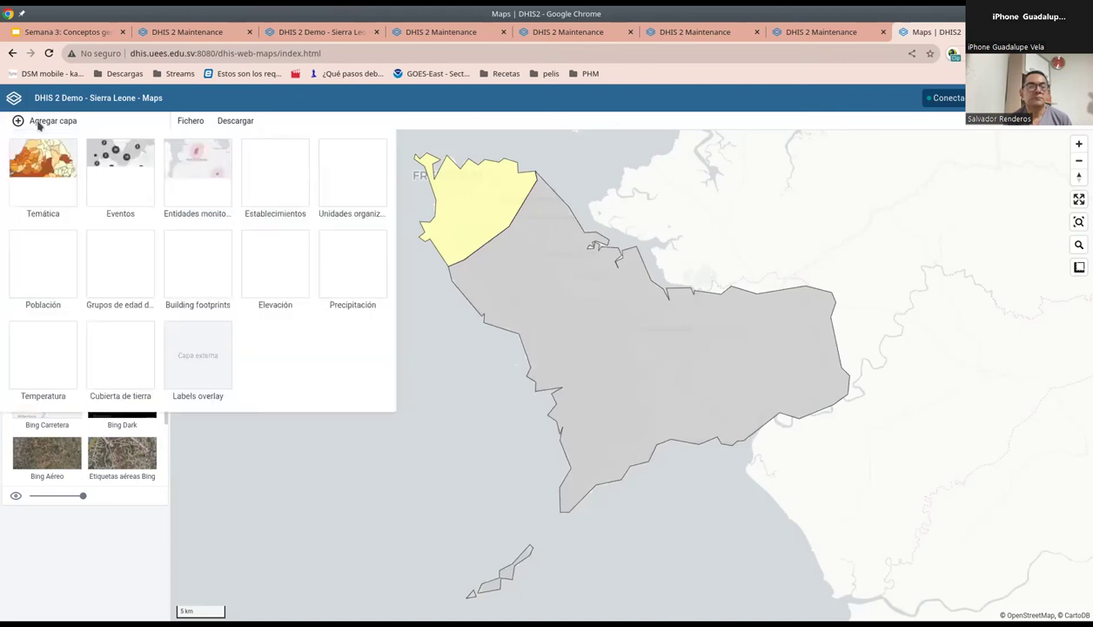
left_click(42, 168)
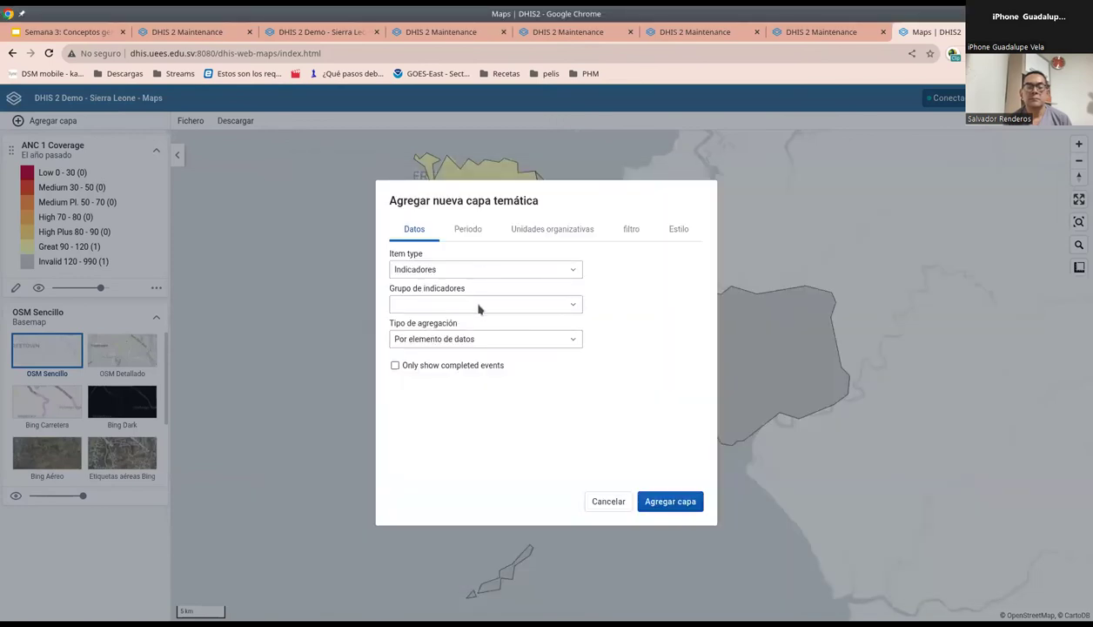
left_click(478, 311)
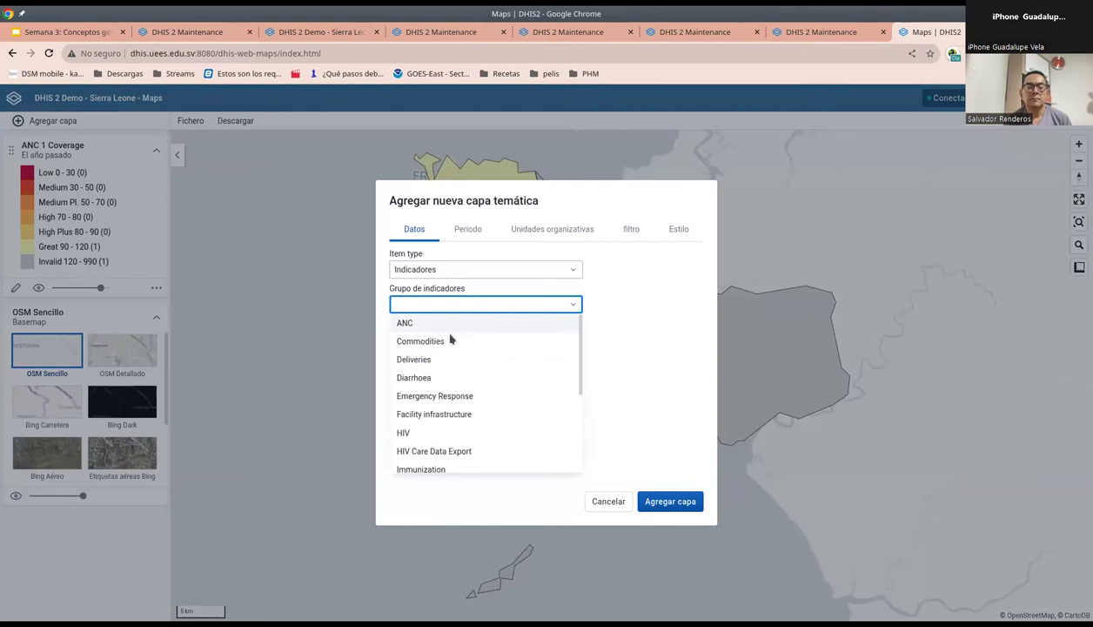
left_click(448, 326)
left_click(444, 339)
left_click(444, 360)
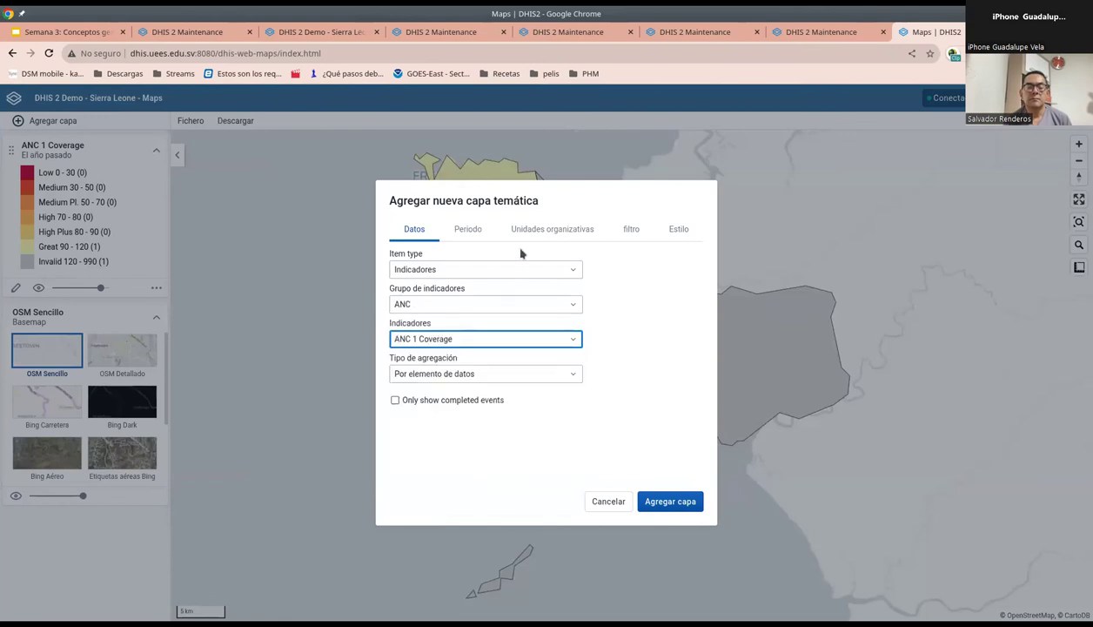
Step: Set the second thematic layer's relative period to El año pasado and open its organisation unit selection
left_click(468, 229)
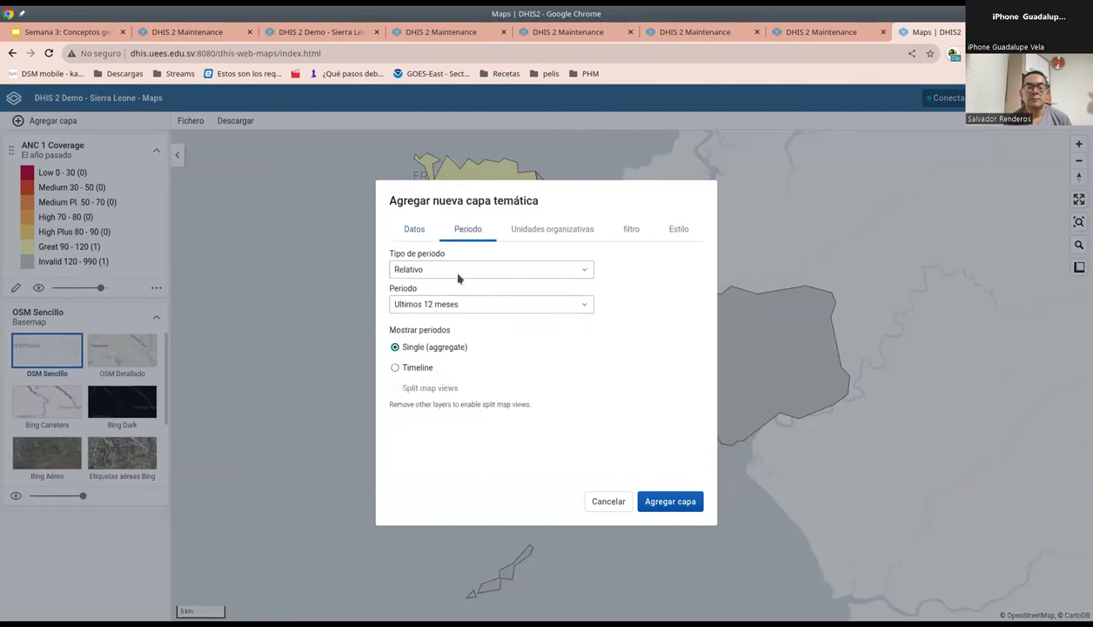
left_click(452, 304)
scroll(484, 371, "down", 3)
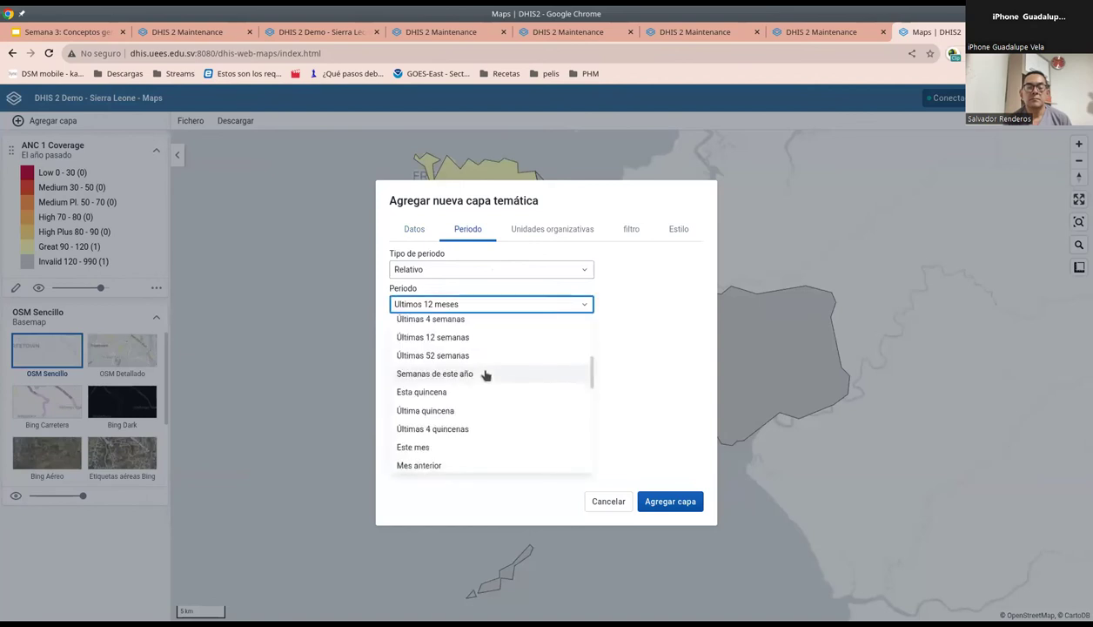
scroll(484, 383, "down", 3)
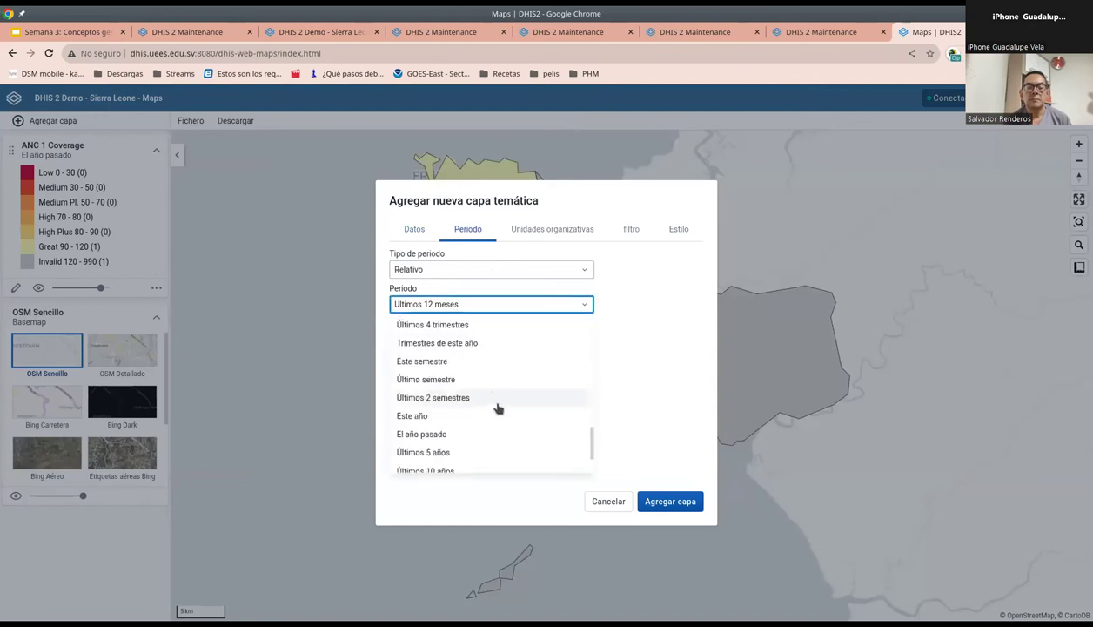
left_click(461, 434)
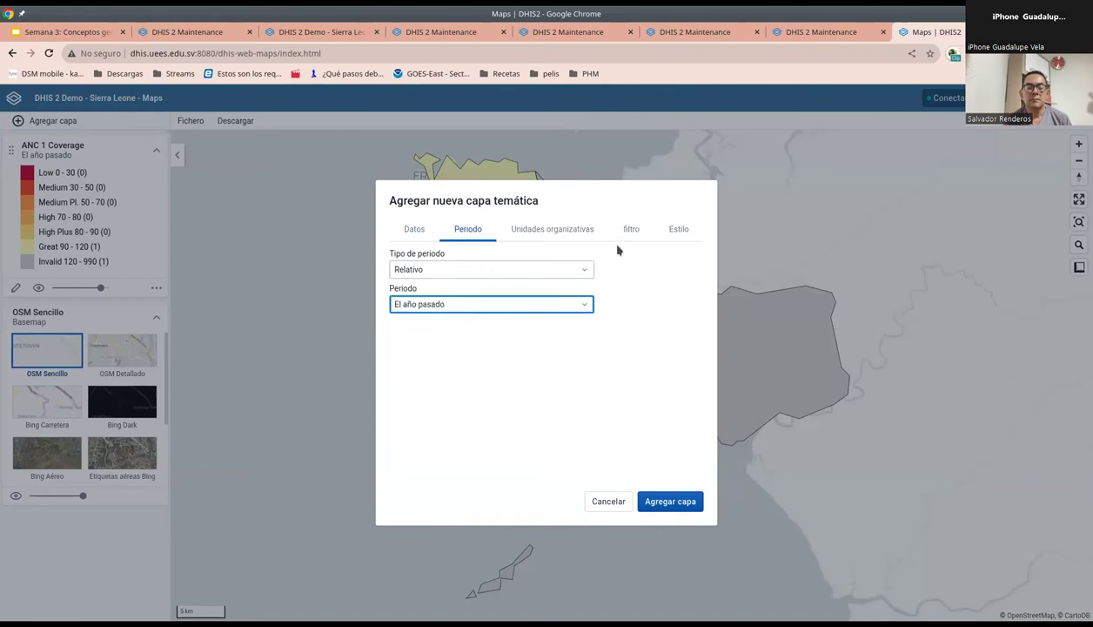
left_click(562, 233)
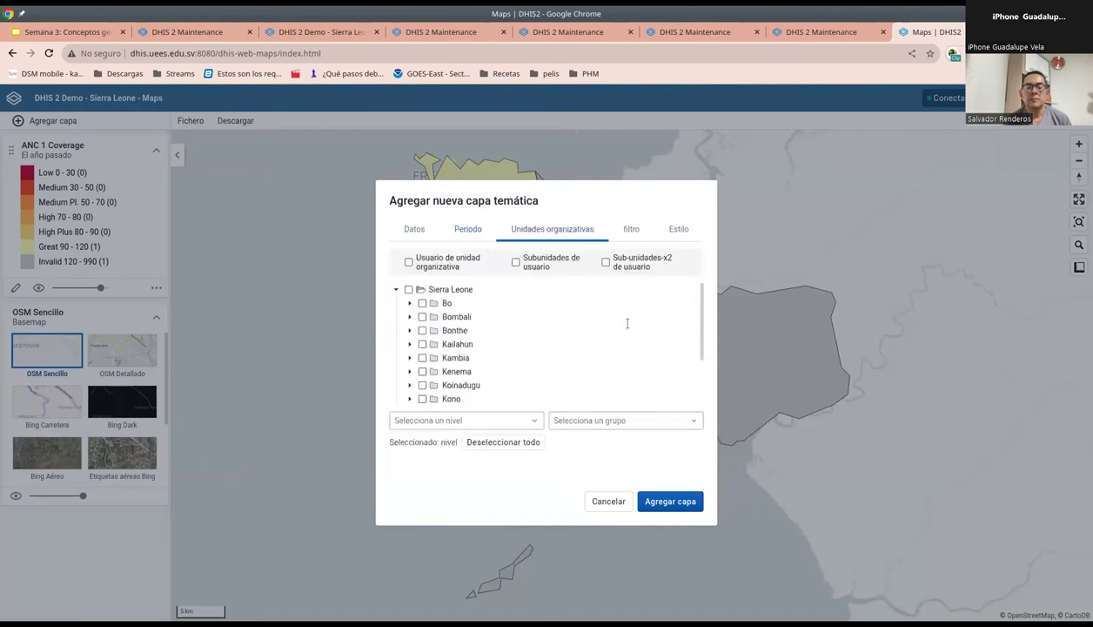
Step: Check the exercise's instructions for the upper layer and select Freetown under Western Area as its organisation unit
key("alt+Tab")
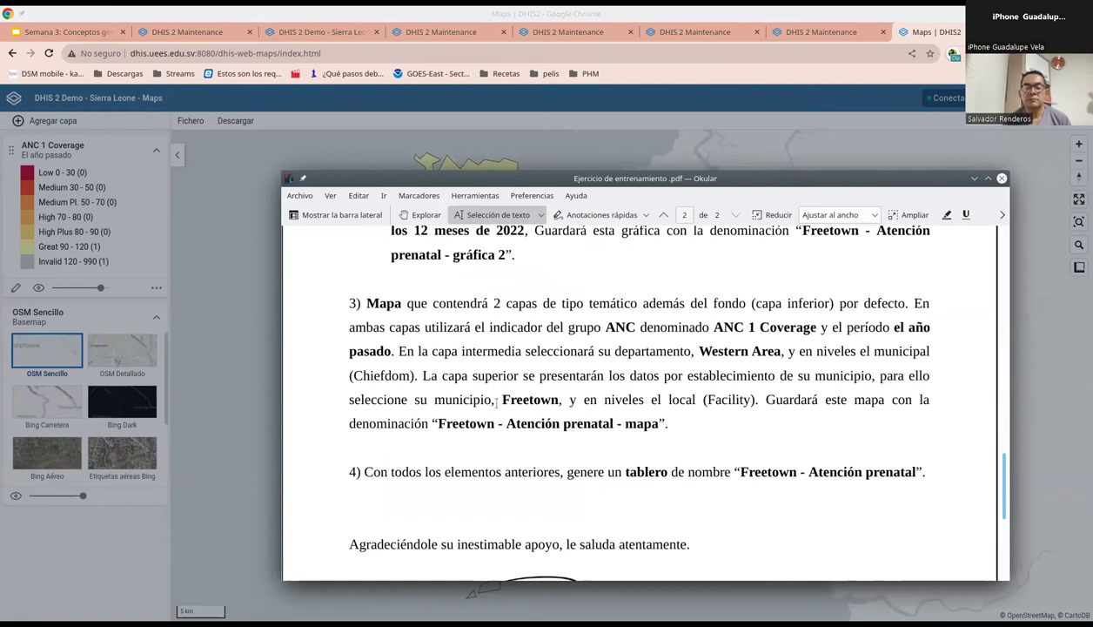
left_click_drag(494, 402, 513, 399)
left_click_drag(723, 396, 754, 399)
key("alt+Tab")
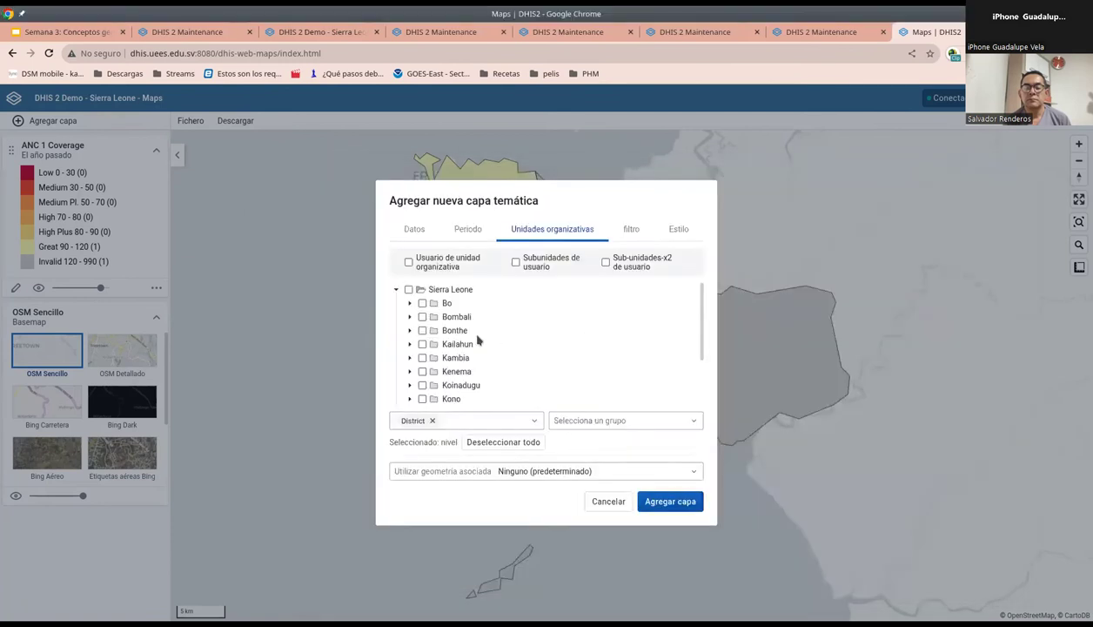
scroll(513, 378, "down", 3)
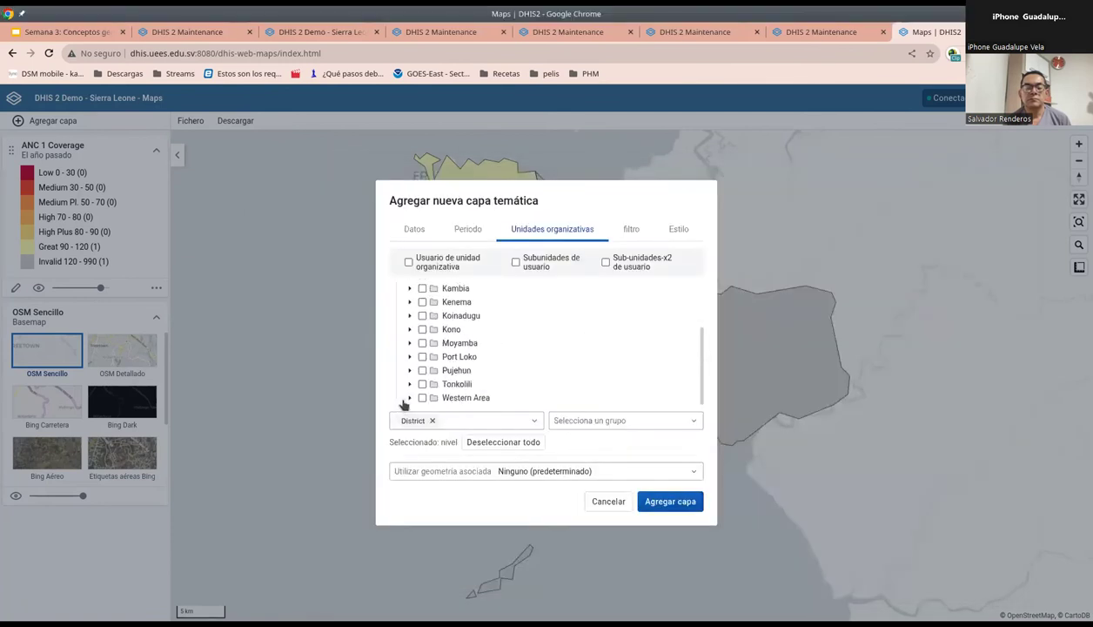
left_click(410, 398)
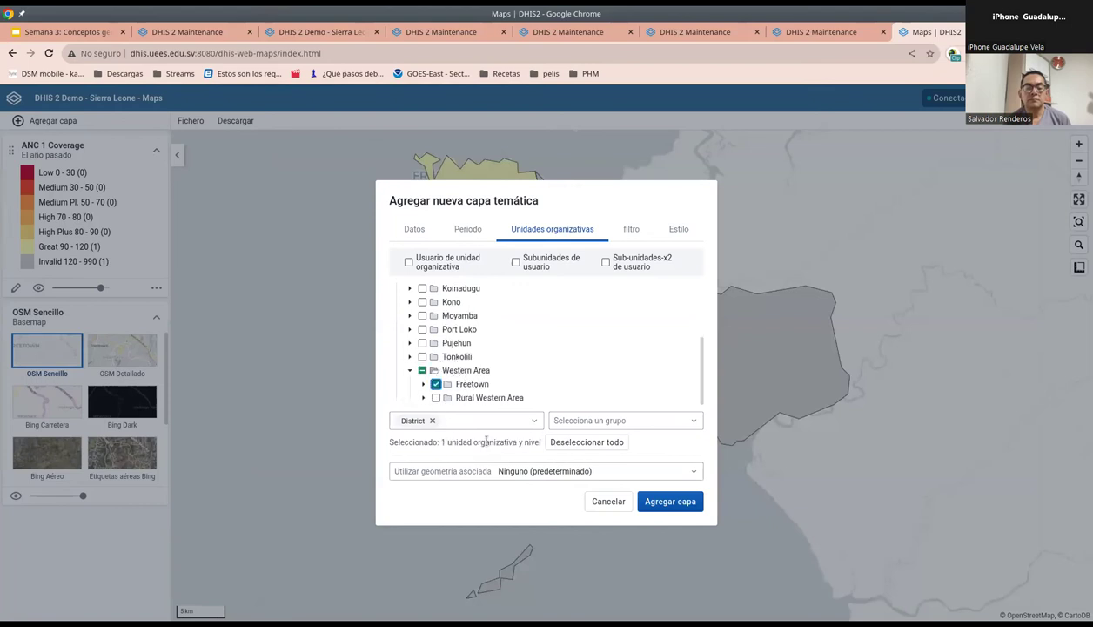
Step: Replace the District level with Facility for the Freetown layer and add the layer to the map
left_click(431, 421)
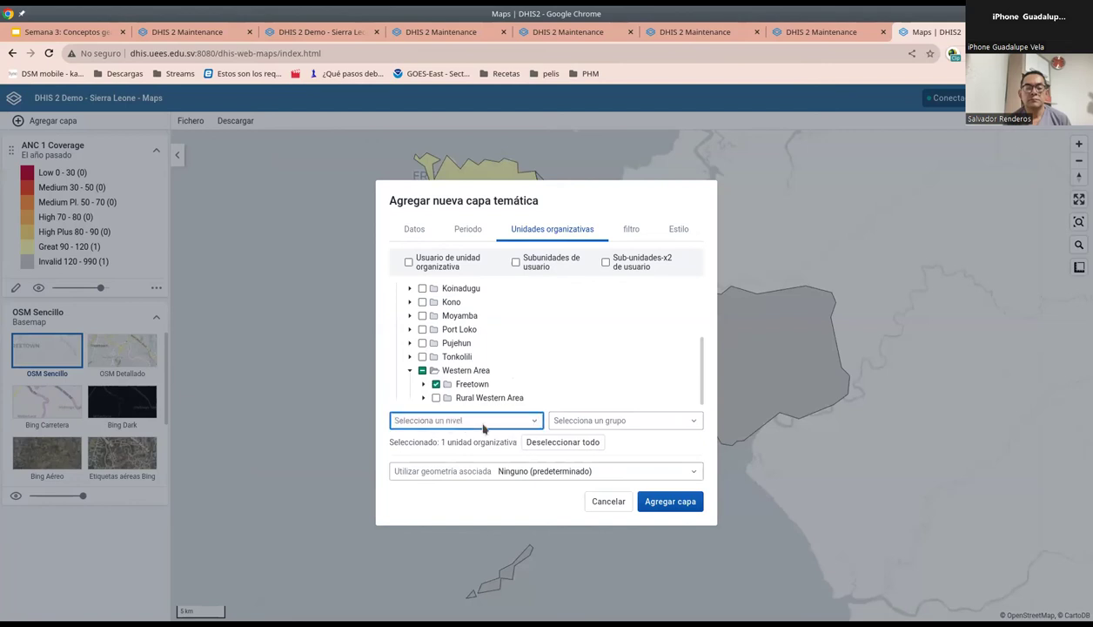
left_click(487, 425)
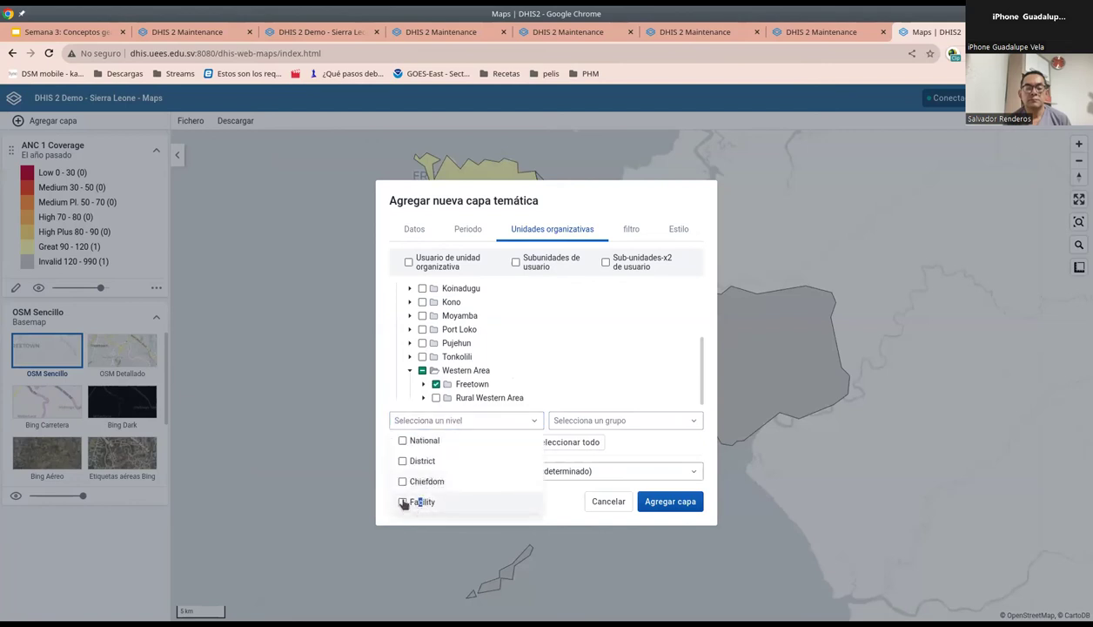
left_click(404, 502)
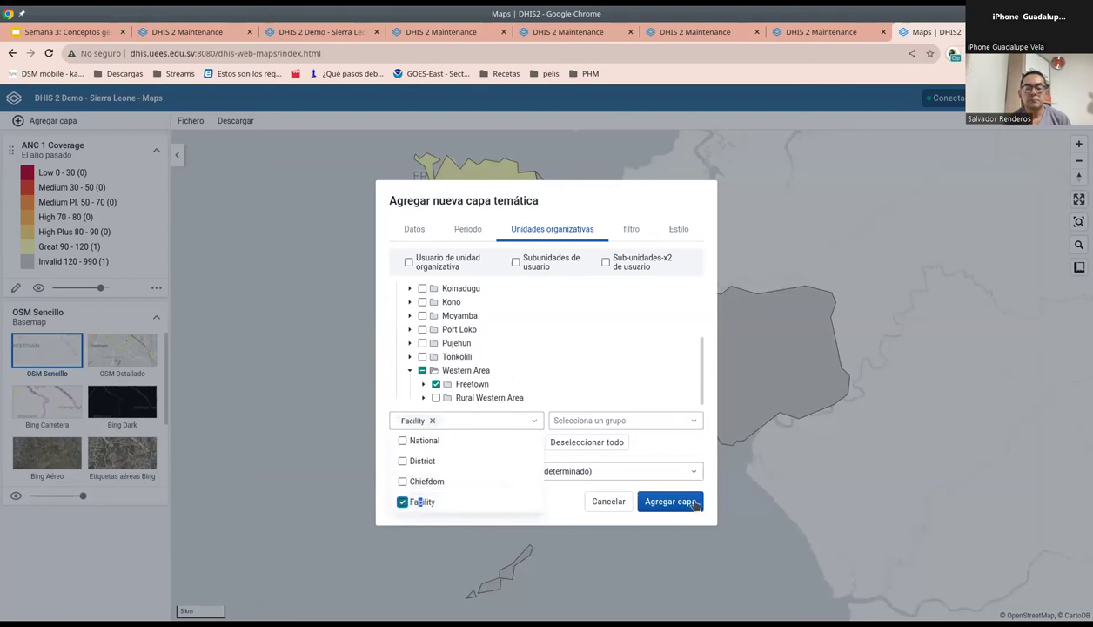
left_click(696, 505)
left_click(669, 502)
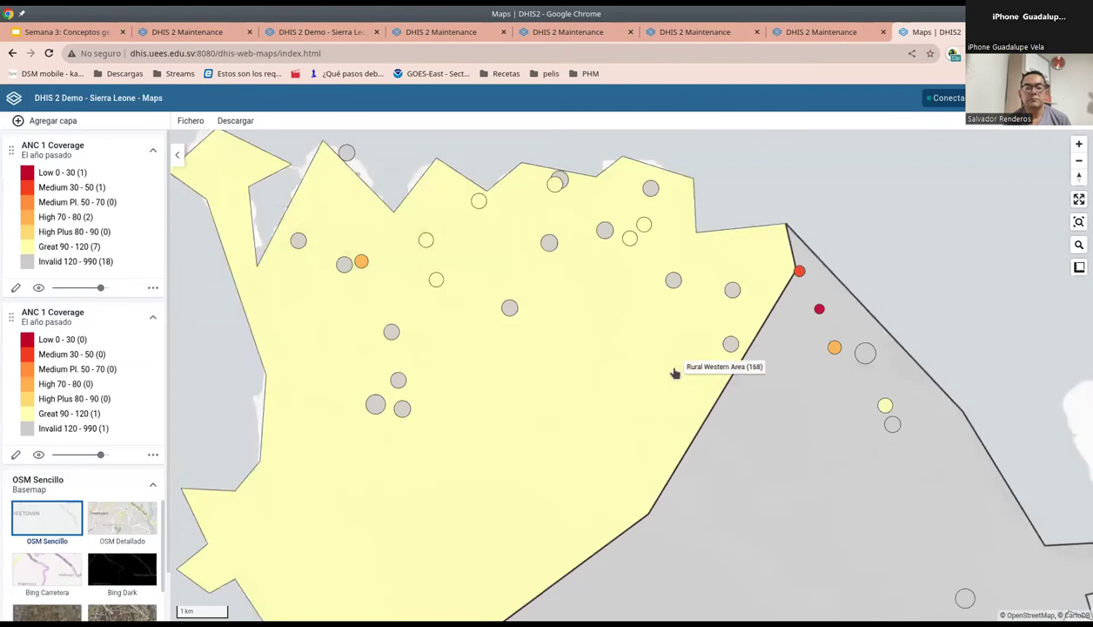
Step: Copy the map name "Freetown - Atención prenatal - mapa" from the exercise PDF in Okular
scroll(672, 375, "down", 1)
scroll(688, 453, "down", 2)
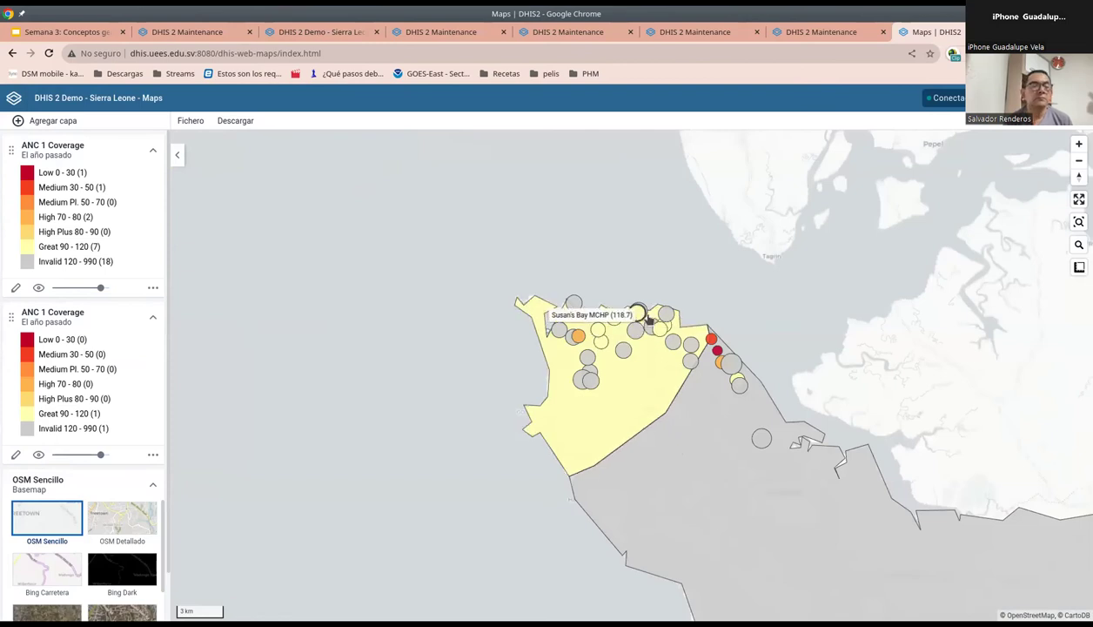
scroll(672, 384, "down", 1)
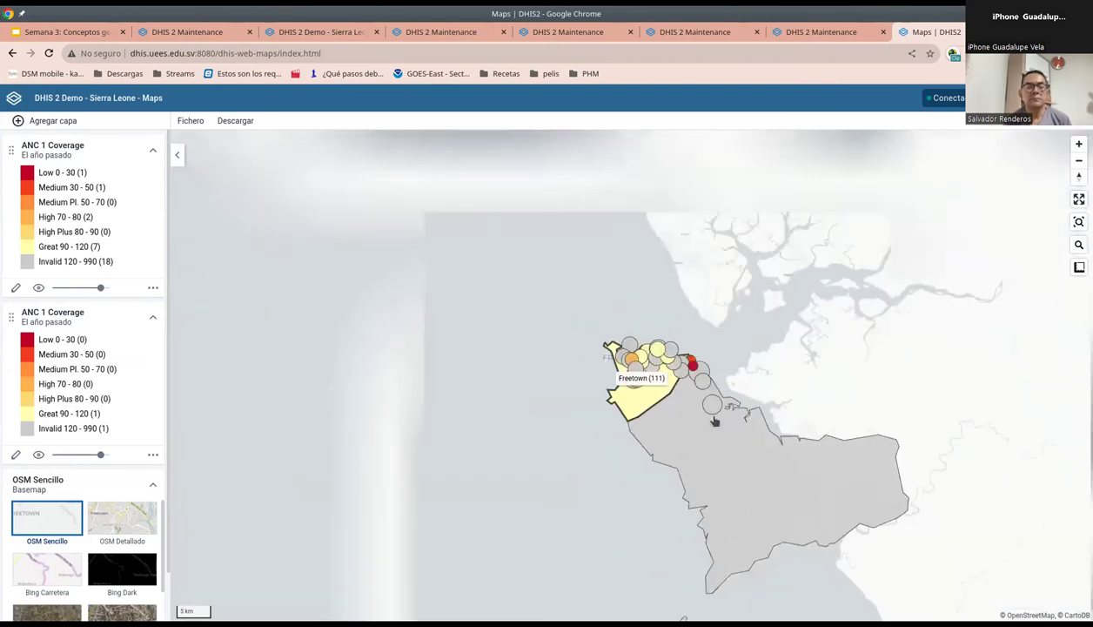
scroll(675, 393, "up", 1)
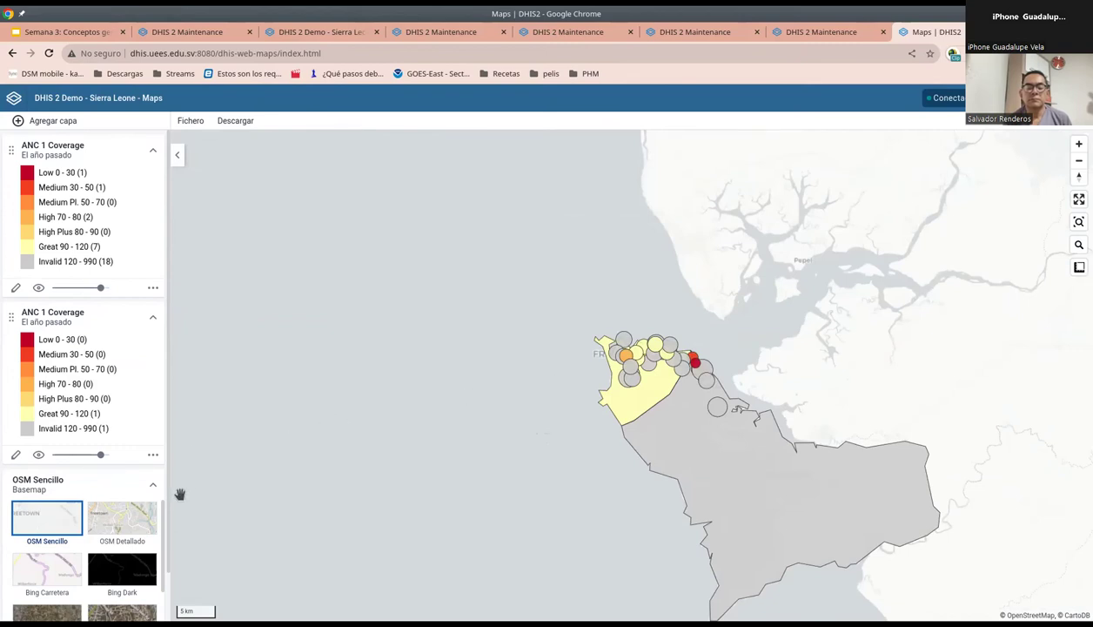
scroll(235, 256, "down", 1)
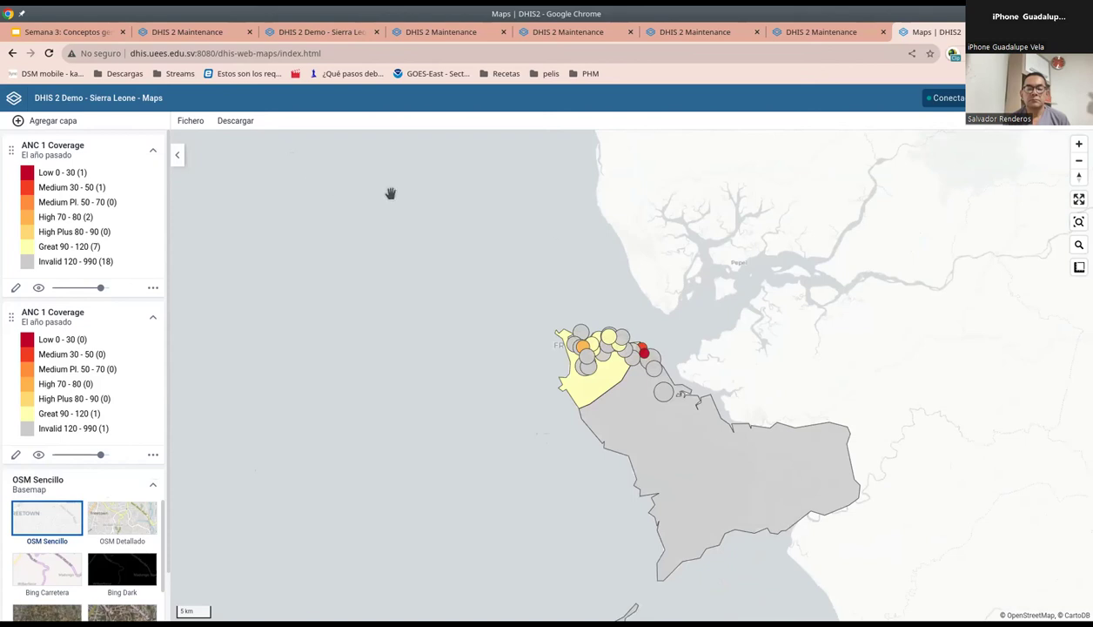
key("alt+Tab")
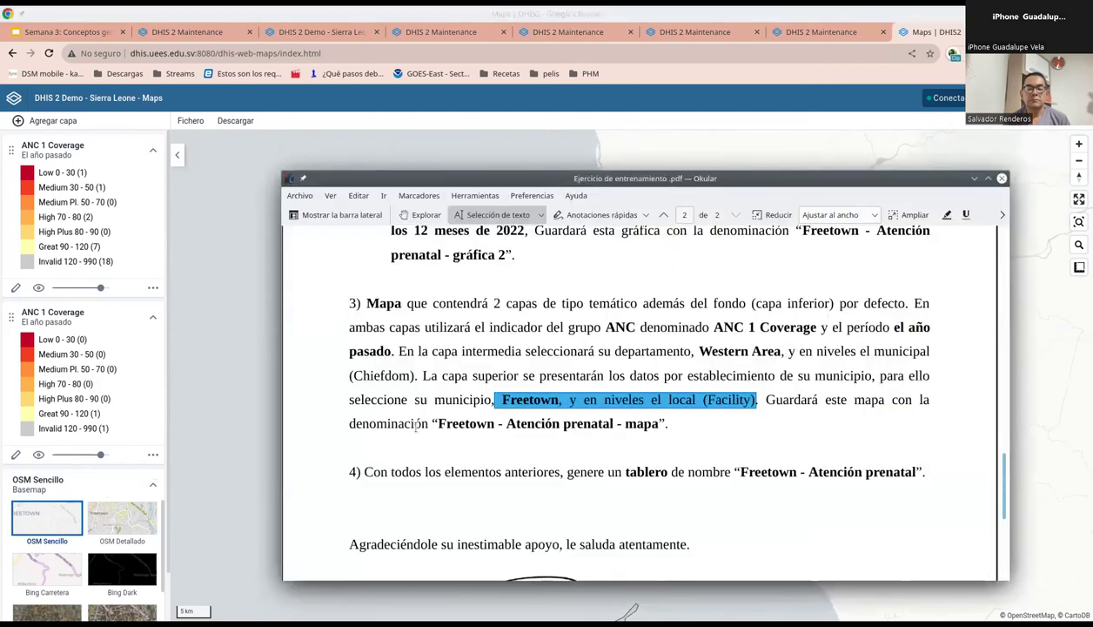
left_click_drag(433, 422, 658, 424)
left_click(657, 435)
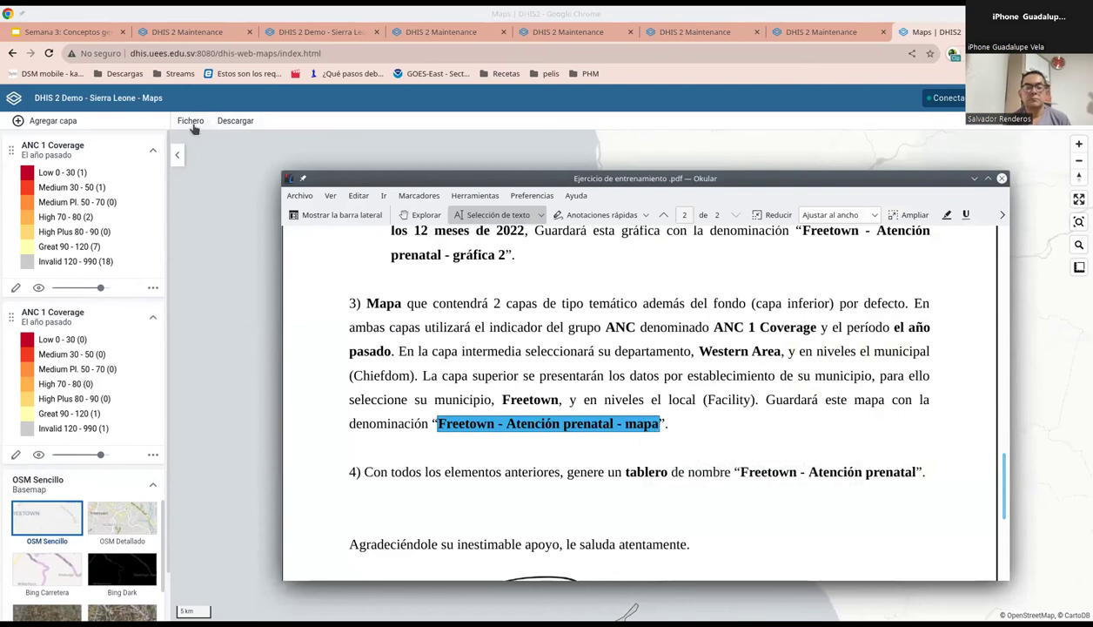
Step: Save the map under the name "Freetown - Atención prenatal - mapa"
left_click(188, 121)
left_click(213, 183)
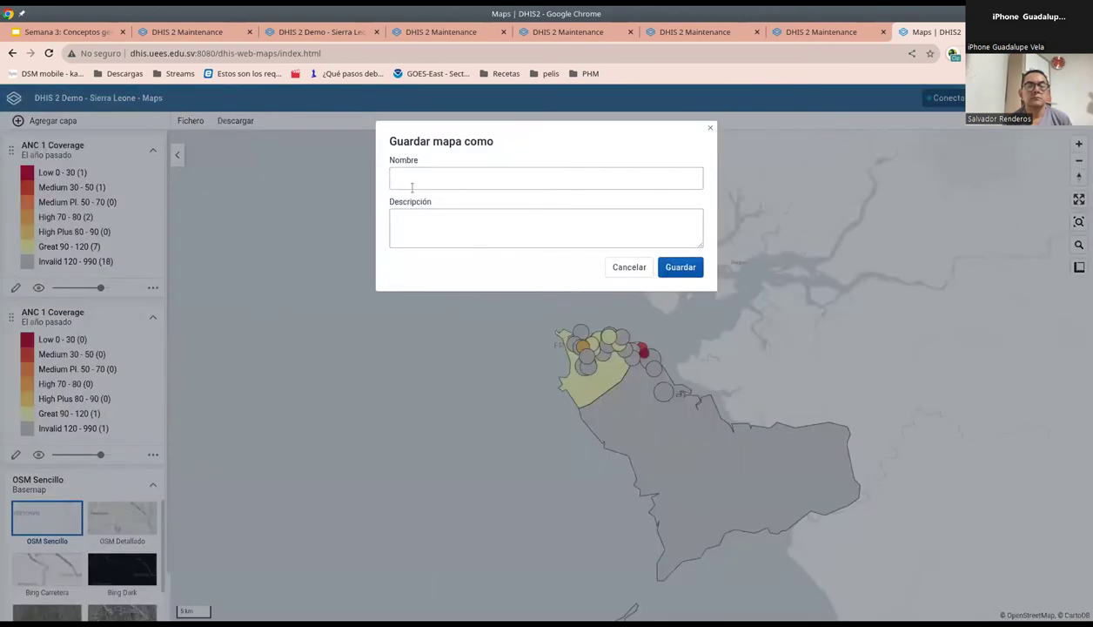
left_click(419, 182)
key("ctrl+v")
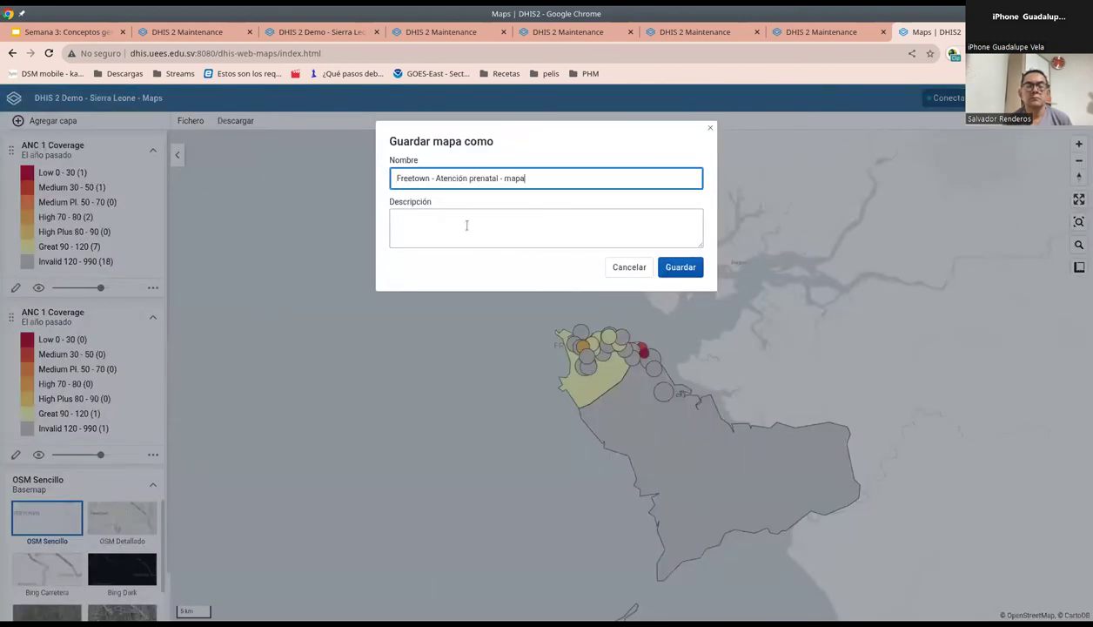
left_click(681, 267)
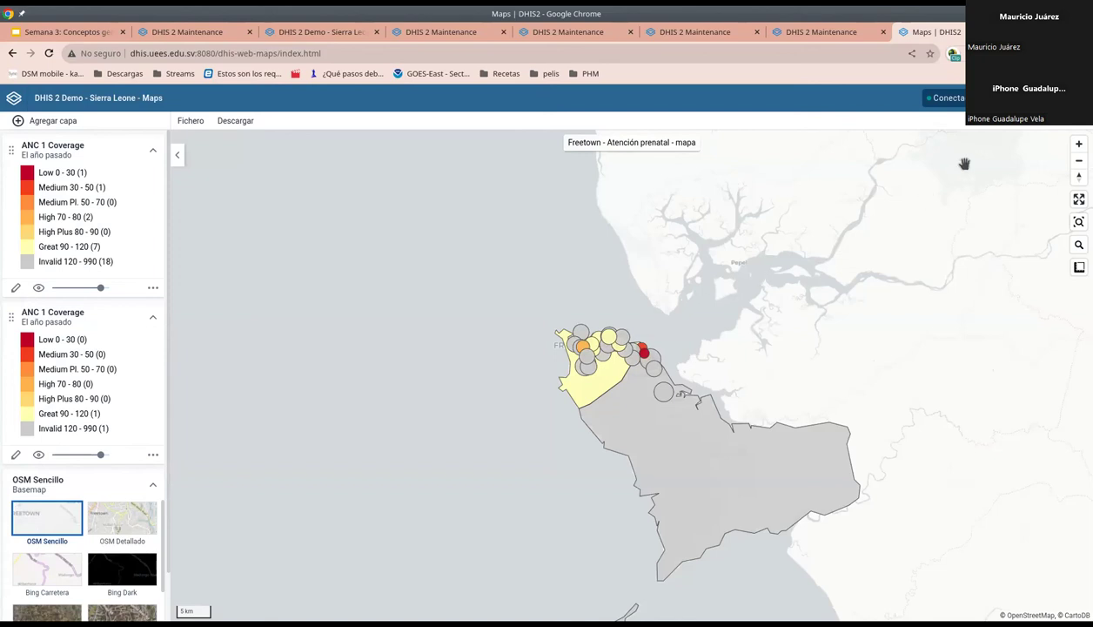
Step: Switch from Maps to the Tablero (Dashboard) application
left_click(1027, 97)
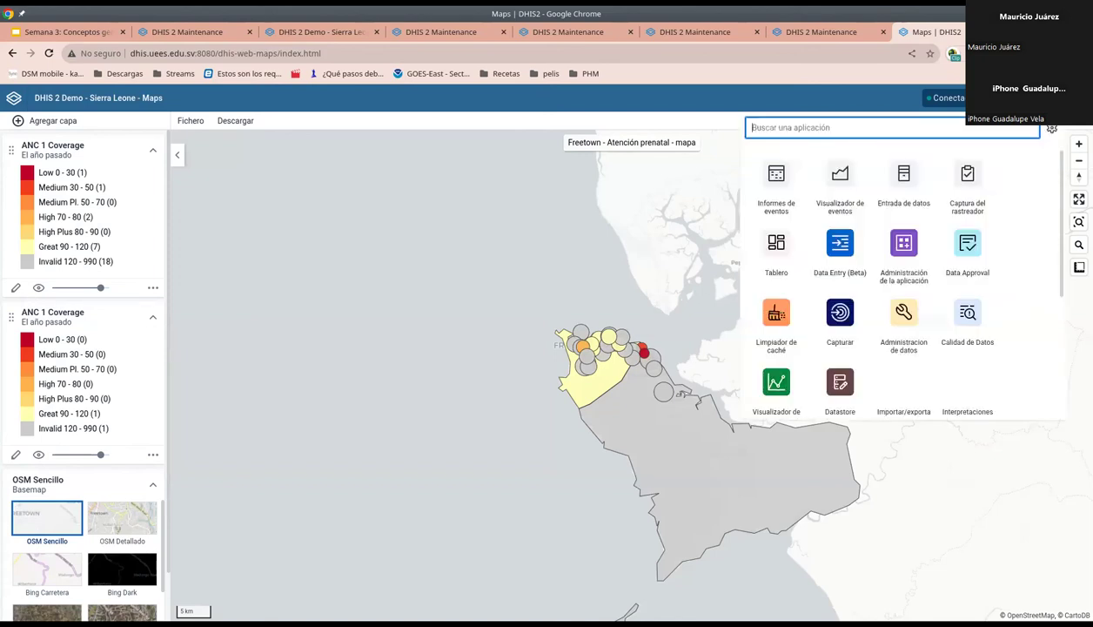
scroll(879, 261, "down", 2)
scroll(809, 296, "down", 4)
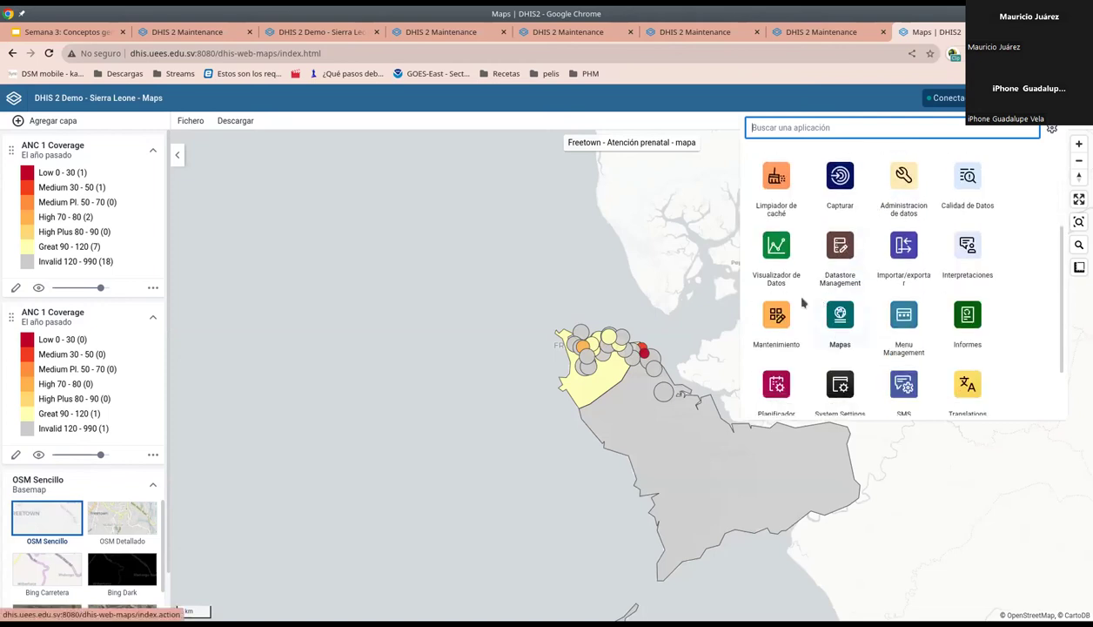
scroll(805, 272, "up", 1)
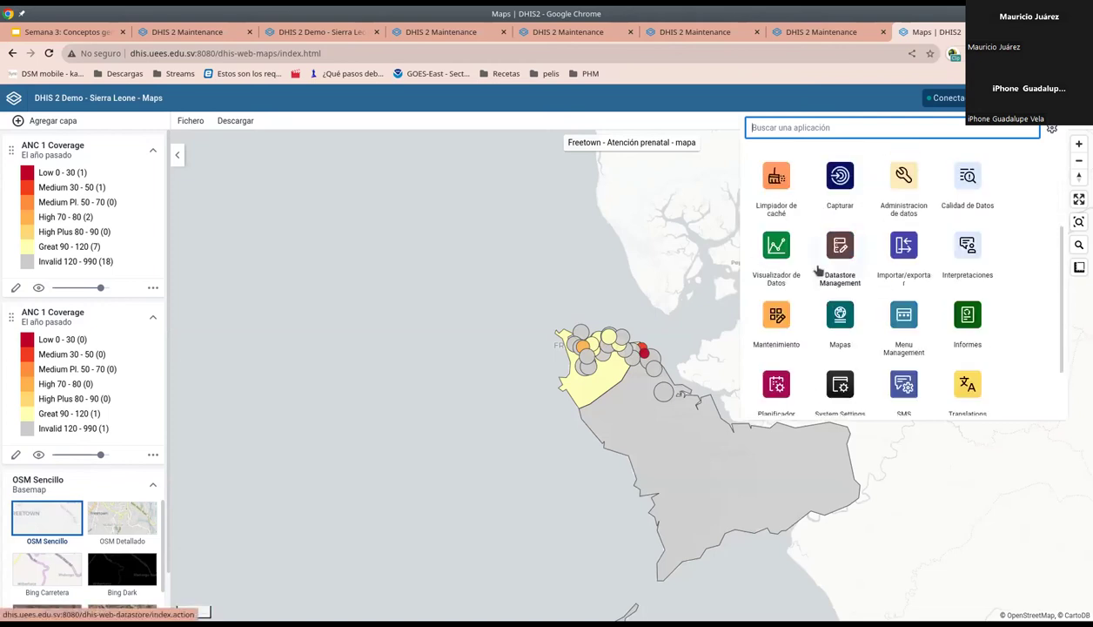
scroll(811, 291, "down", 2)
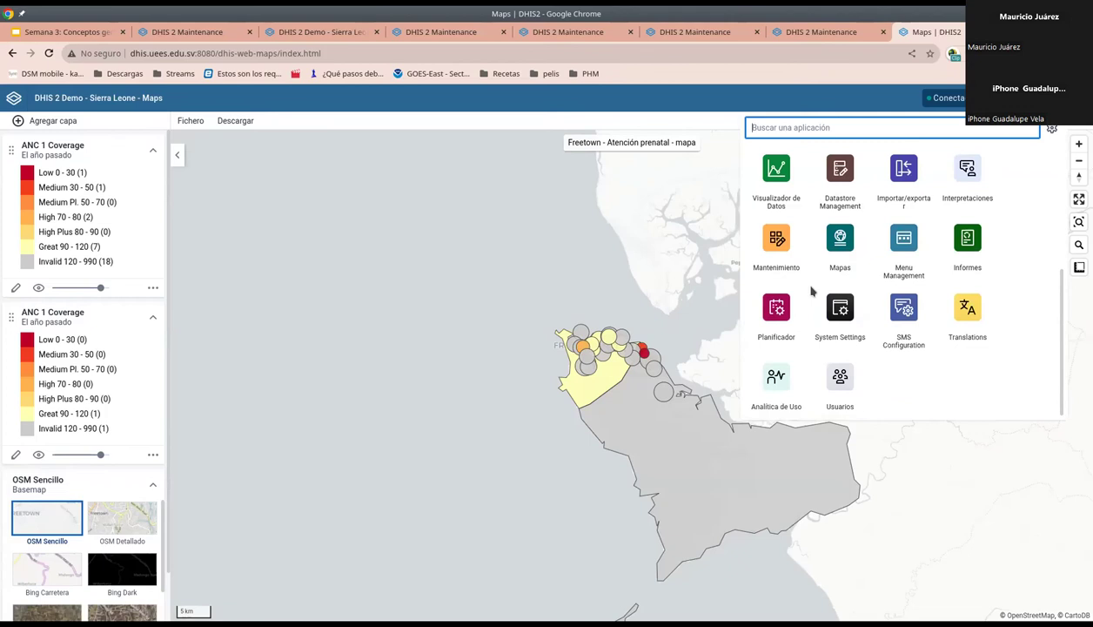
scroll(812, 292, "up", 3)
scroll(811, 292, "up", 1)
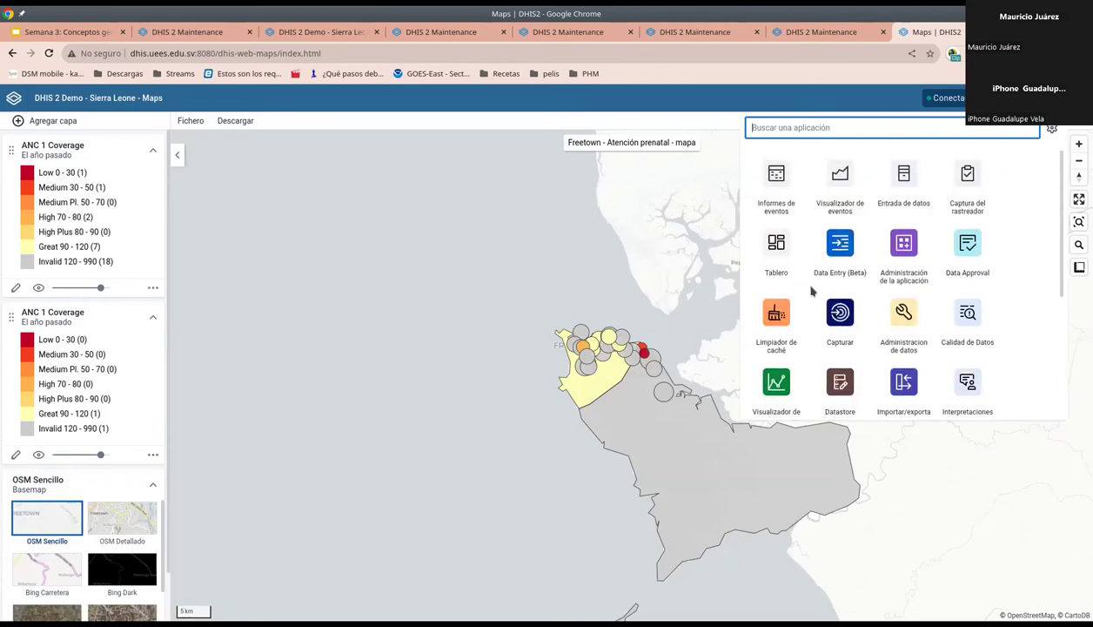
left_click(778, 244)
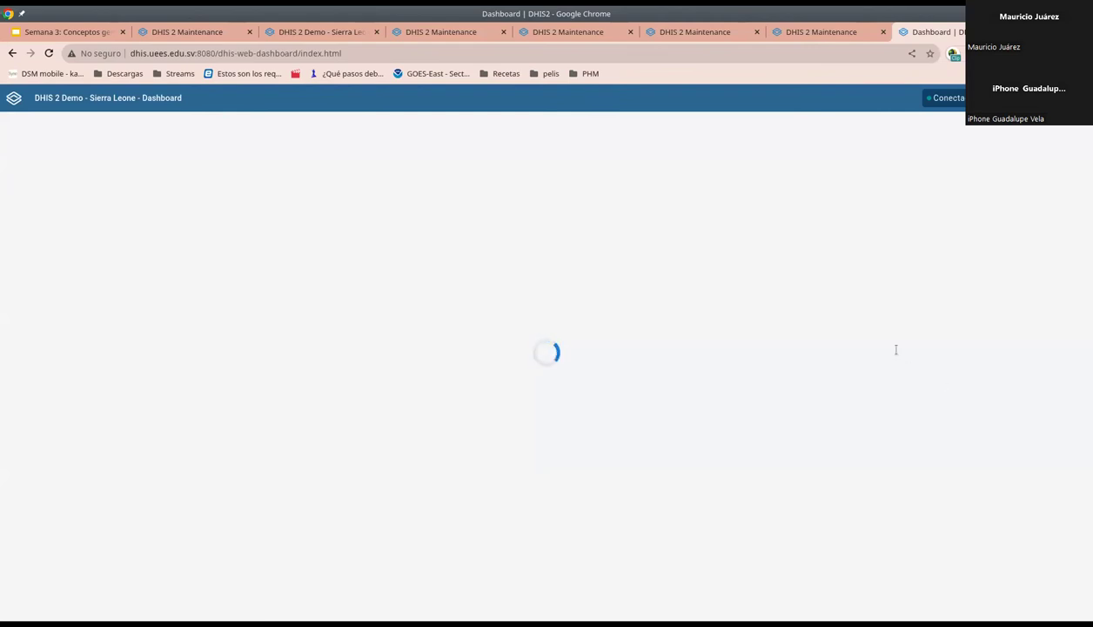
Step: Create a new dashboard and title it "Freetown - Atención prenatal", copying the name from the exercise PDF
key("alt+Tab")
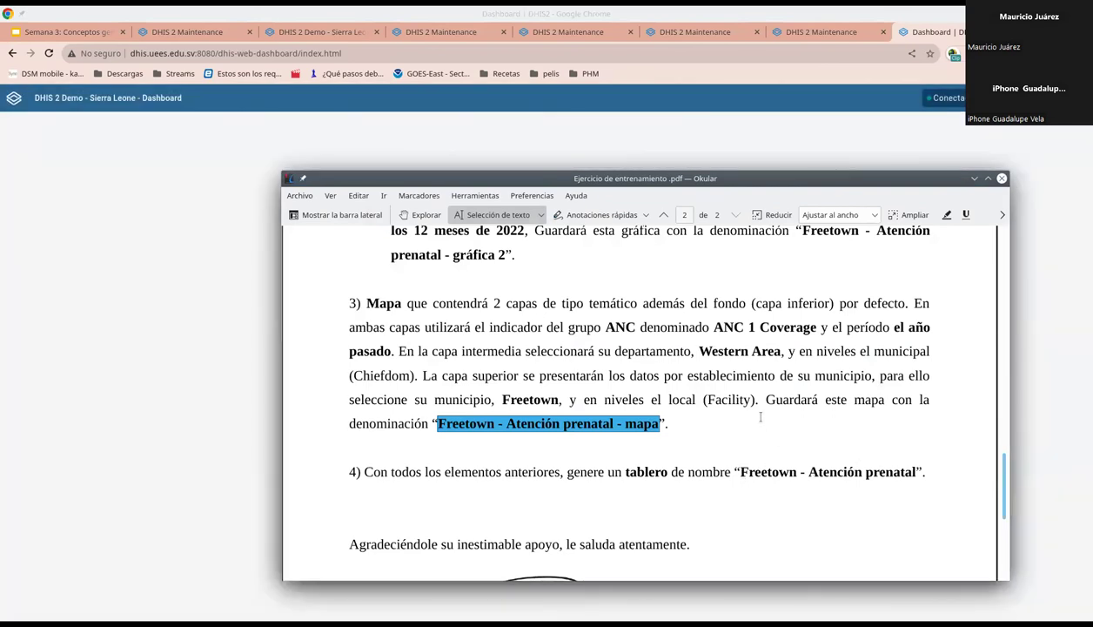
key("alt+Tab")
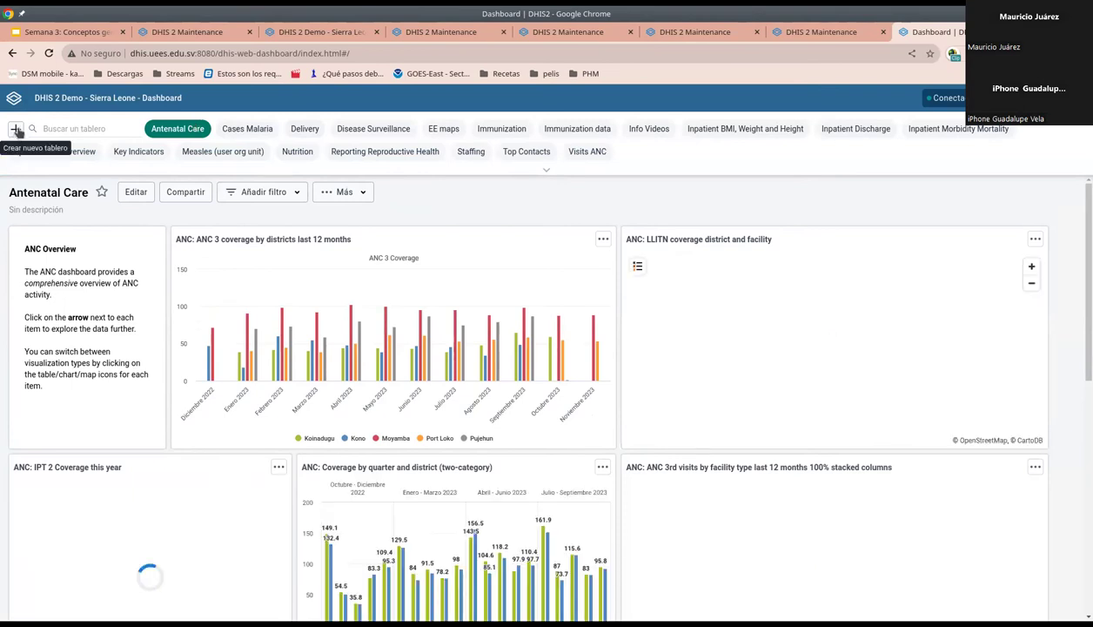
left_click(15, 129)
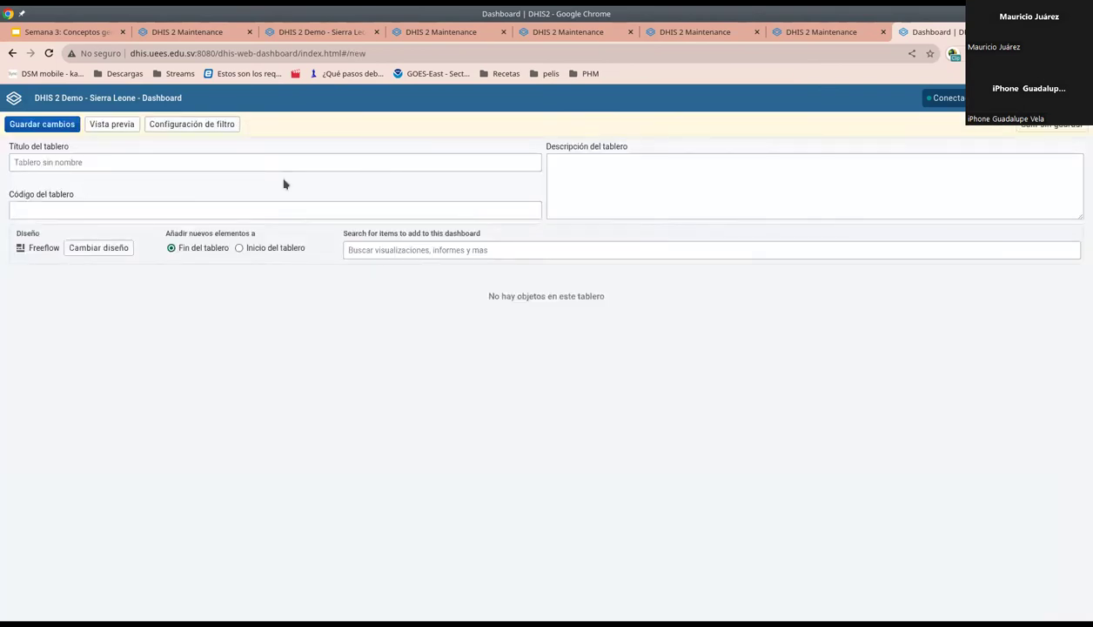
key("alt+Tab")
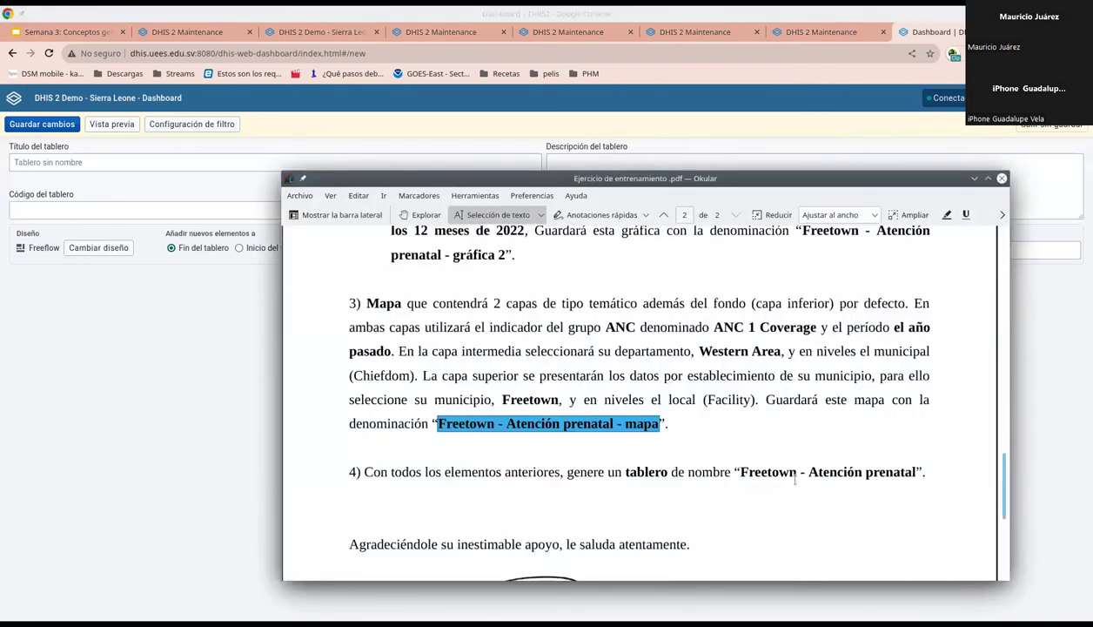
left_click_drag(730, 467, 916, 466)
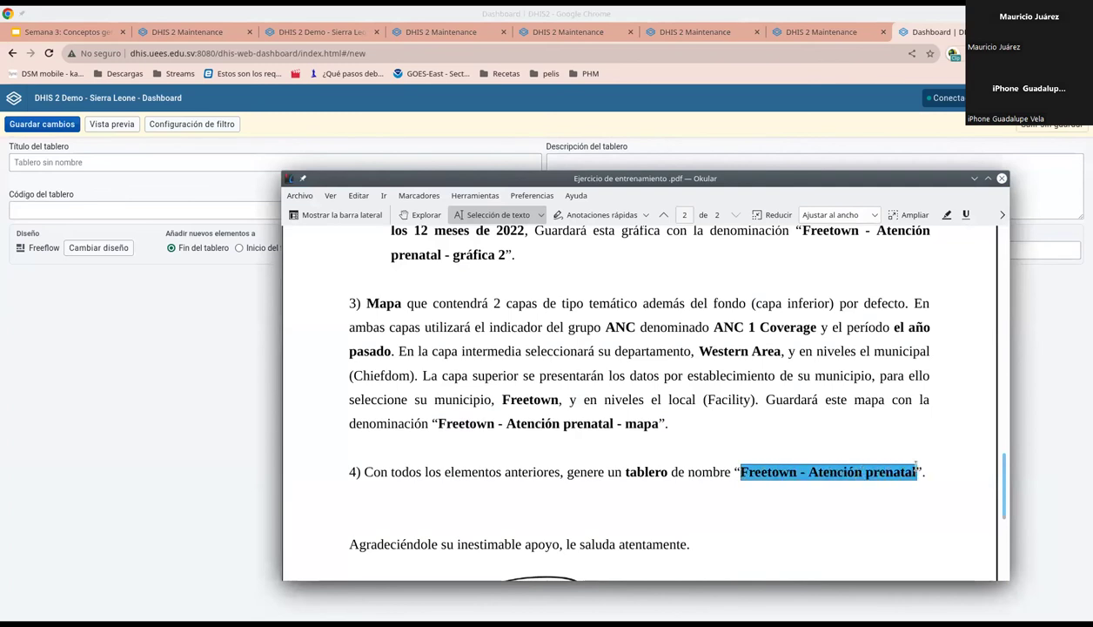
key("alt+Tab")
left_click(68, 165)
key("ctrl+v")
left_click(329, 345)
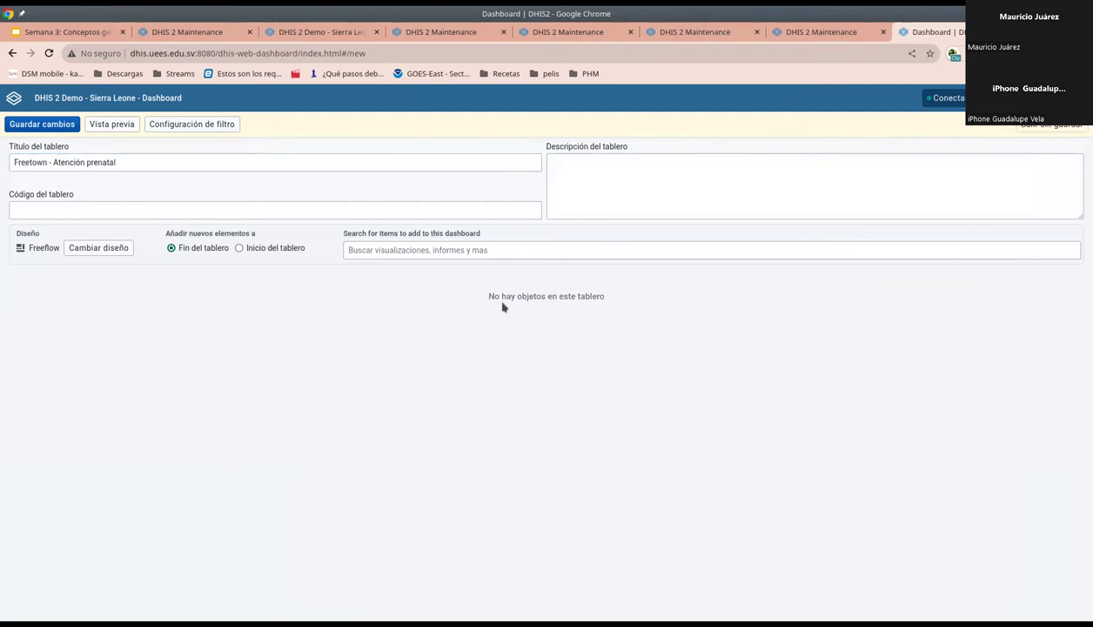
Step: Search the dashboard items for "Freet" and insert the Freetown - Atención prenatal Tabla pivote, gráfica 1, gráfica 2 and mapa
left_click(364, 252)
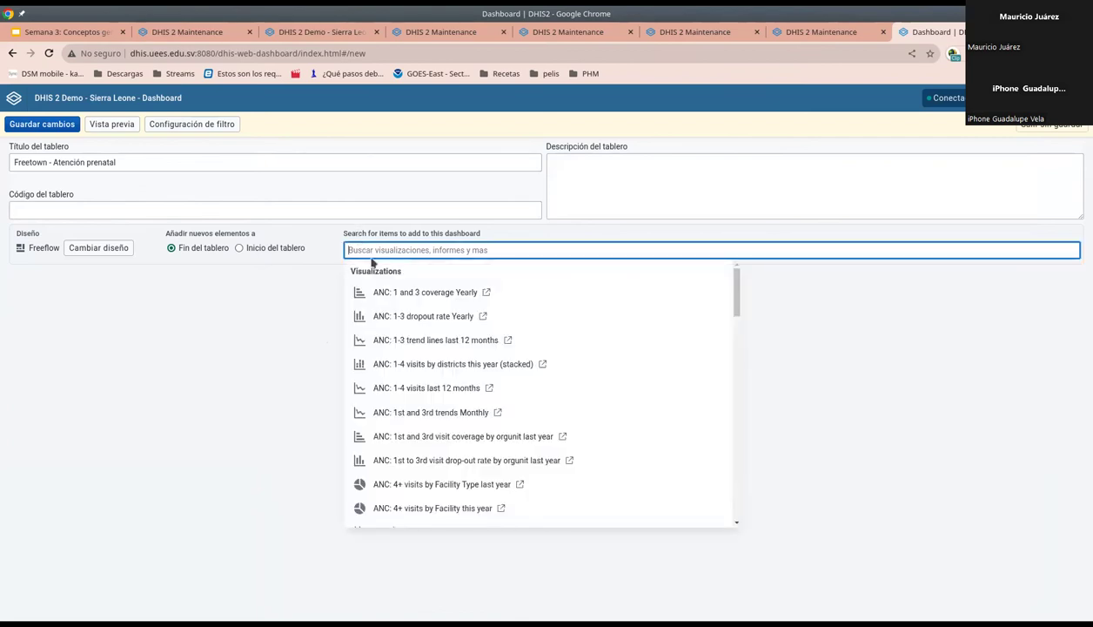
type("Freet")
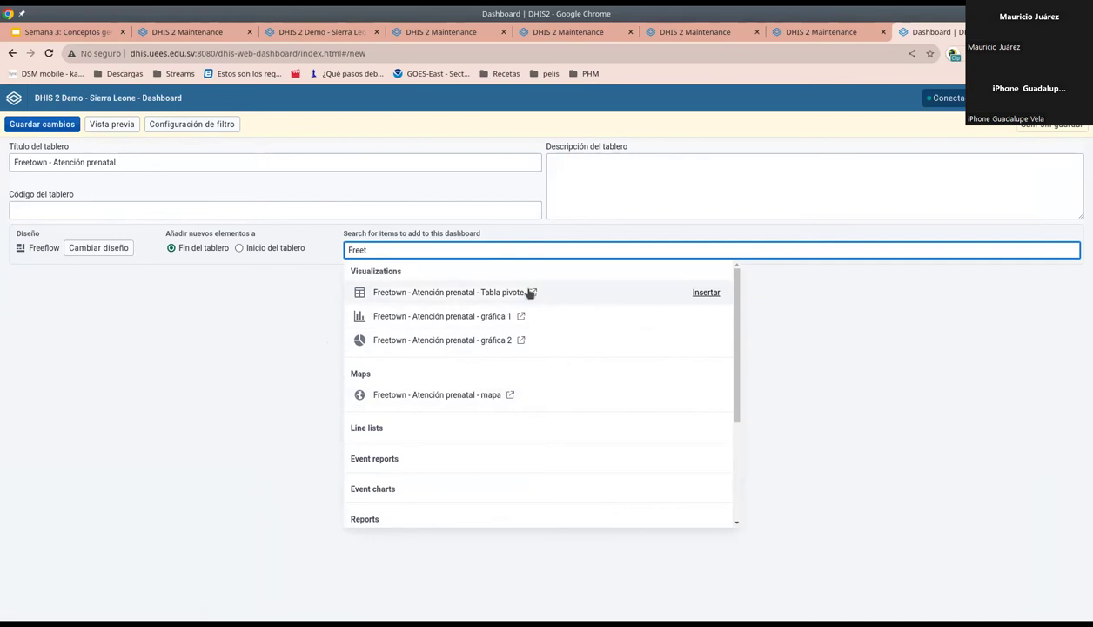
left_click(708, 294)
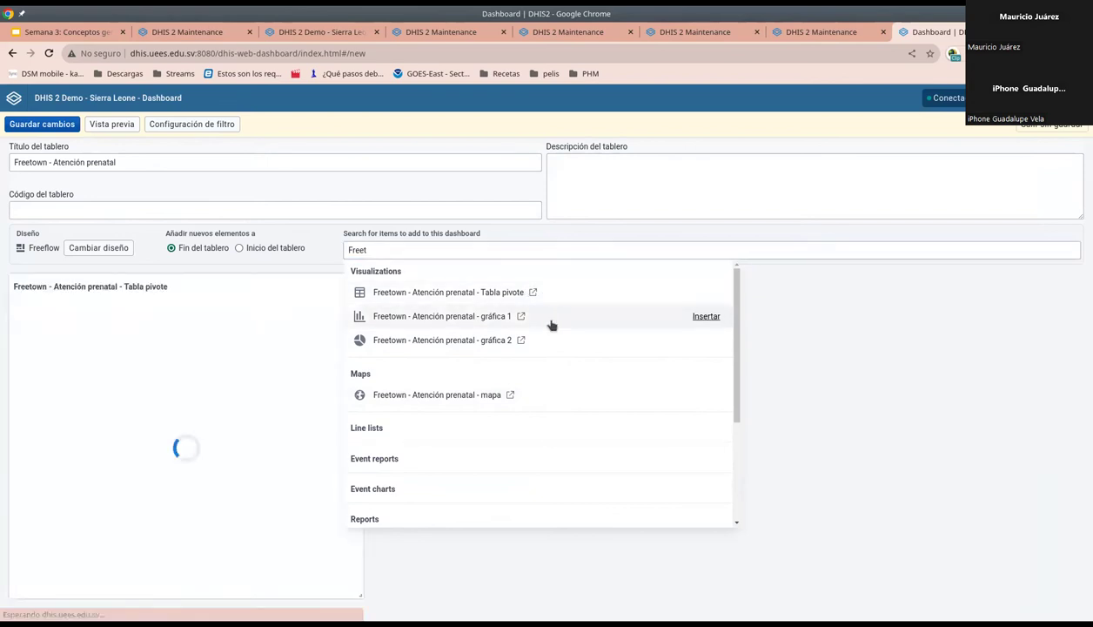
left_click(706, 317)
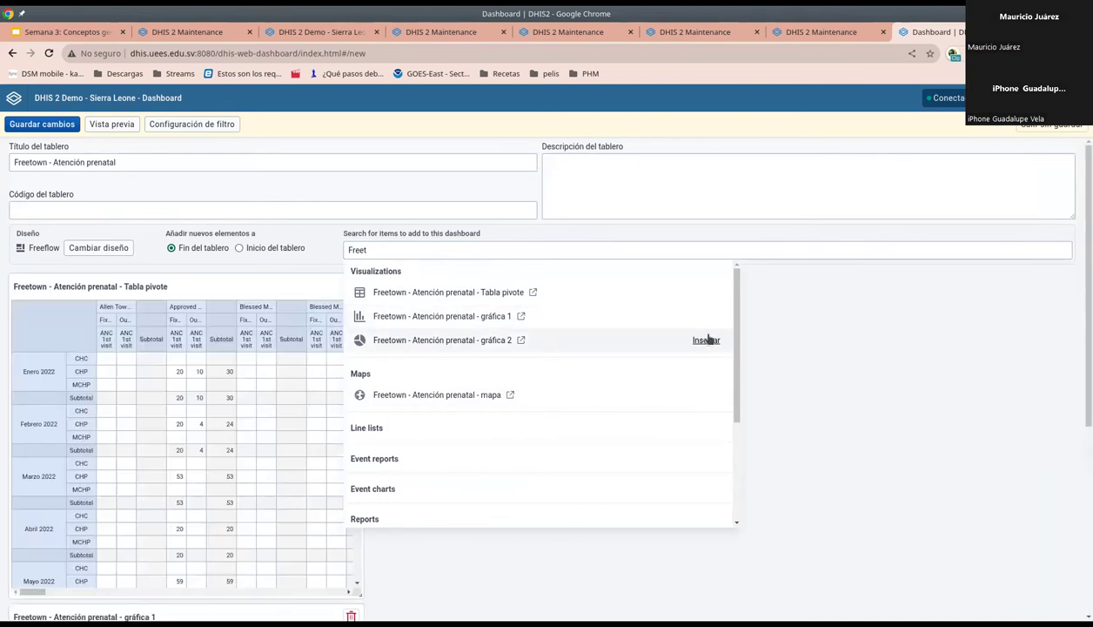
left_click(707, 341)
left_click(705, 396)
left_click(834, 370)
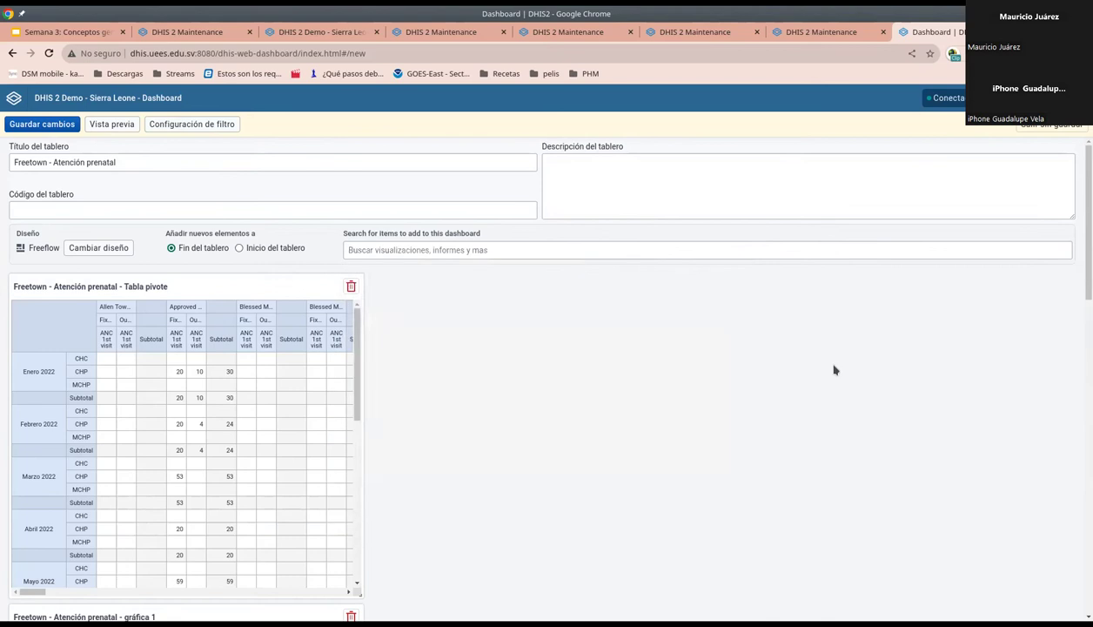
left_click_drag(1087, 211, 1077, 269)
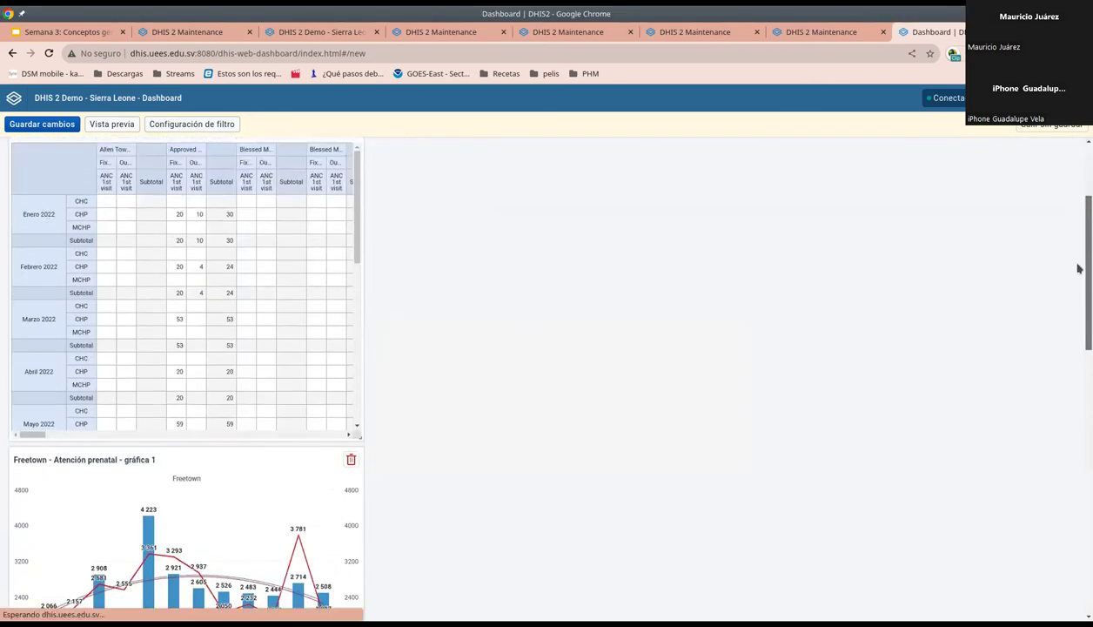
Step: Place gráfica 1 beside the Tabla pivote and mapa beside gráfica 2, save the dashboard, and check the saved layout
left_click_drag(606, 205, 599, 243)
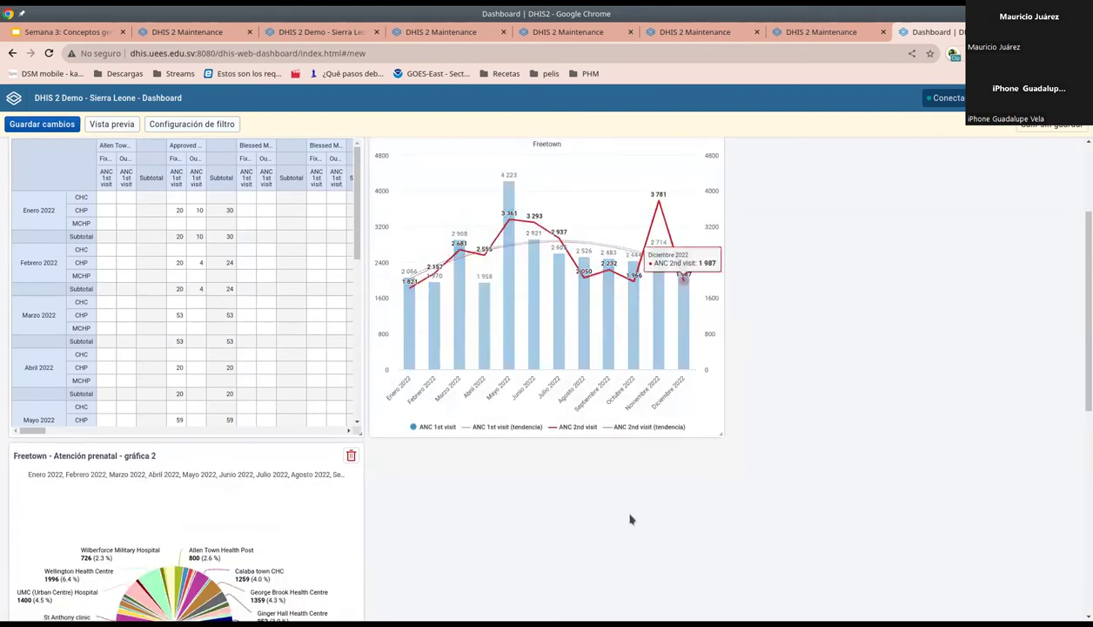
scroll(609, 520, "down", 3)
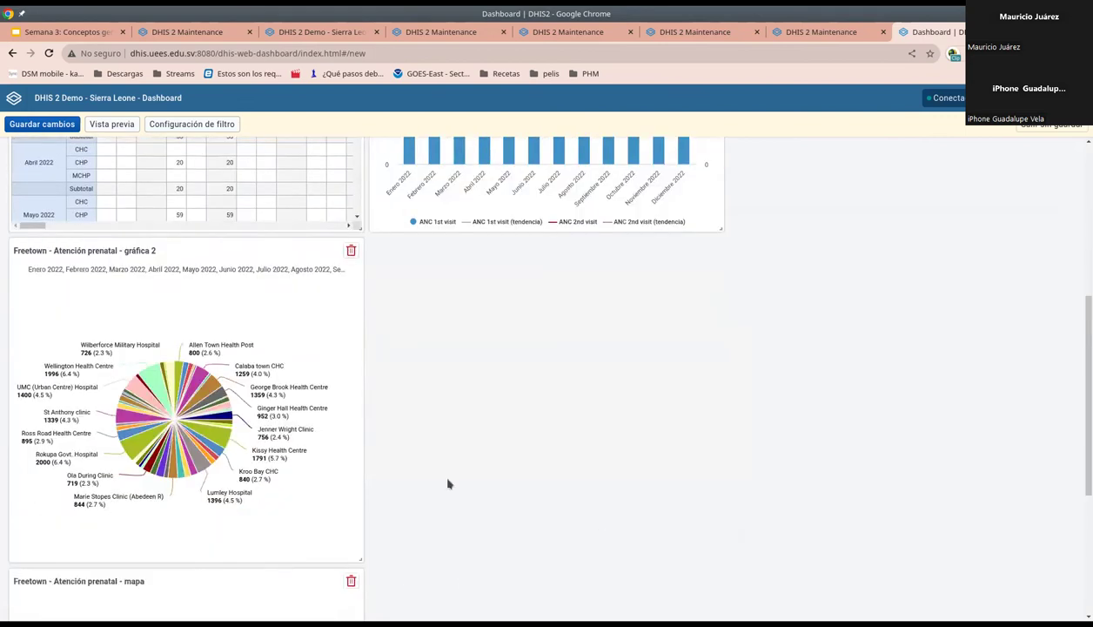
left_click_drag(618, 268, 561, 303)
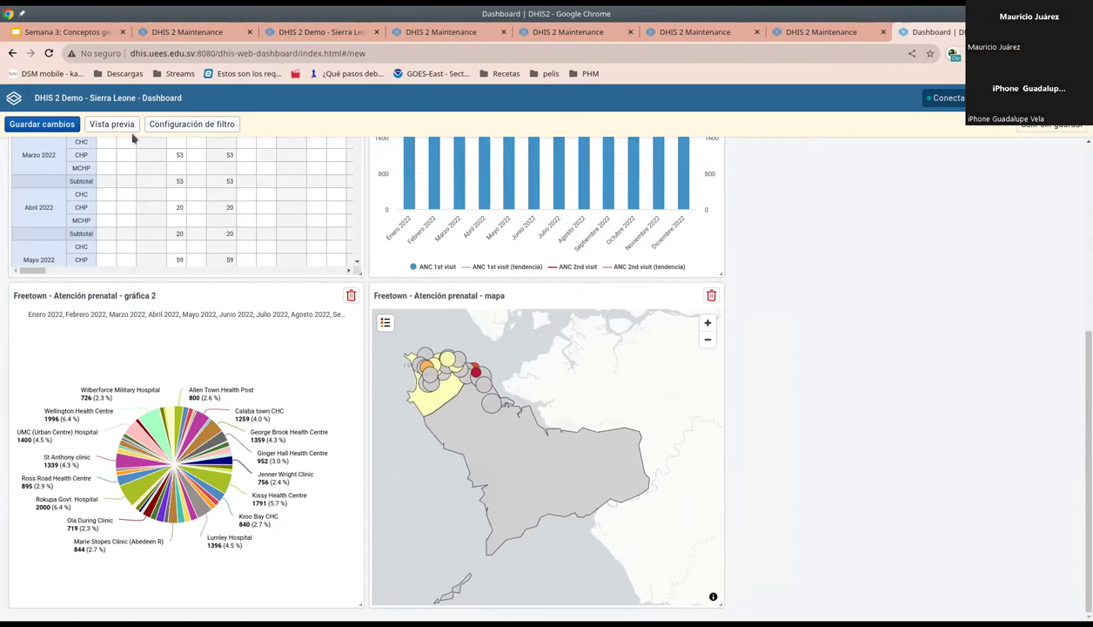
left_click(51, 127)
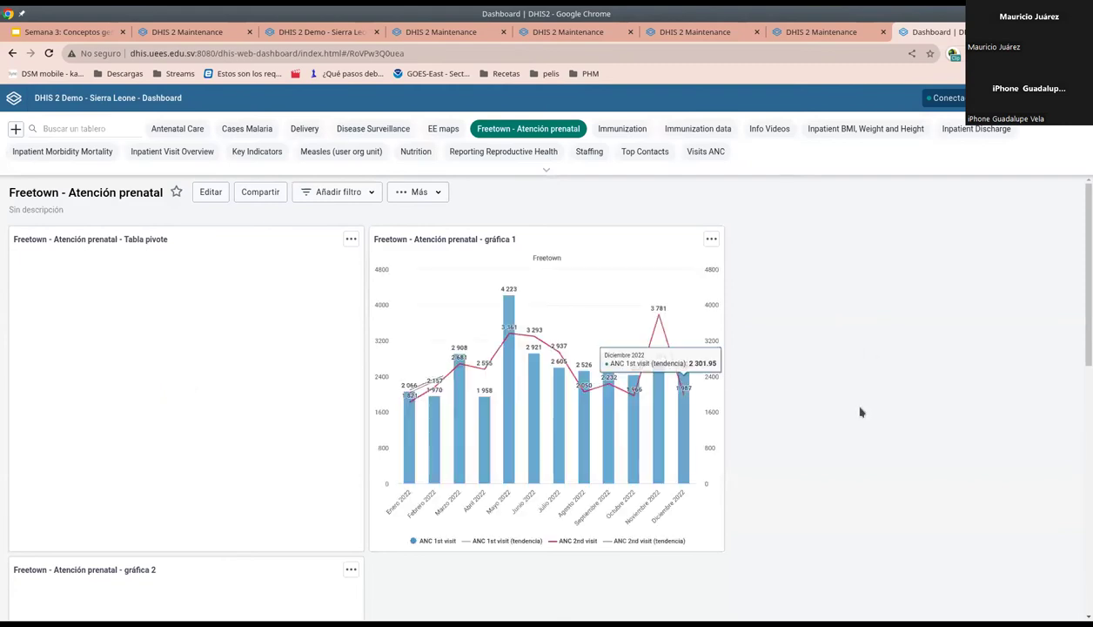
scroll(849, 414, "down", 5)
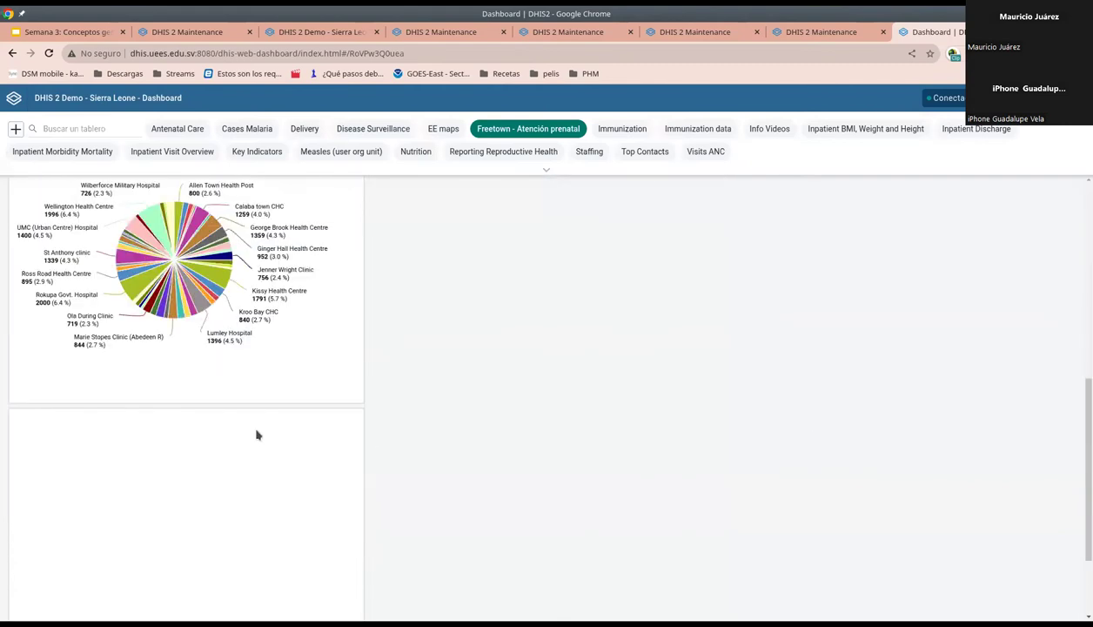
scroll(516, 418, "up", 6)
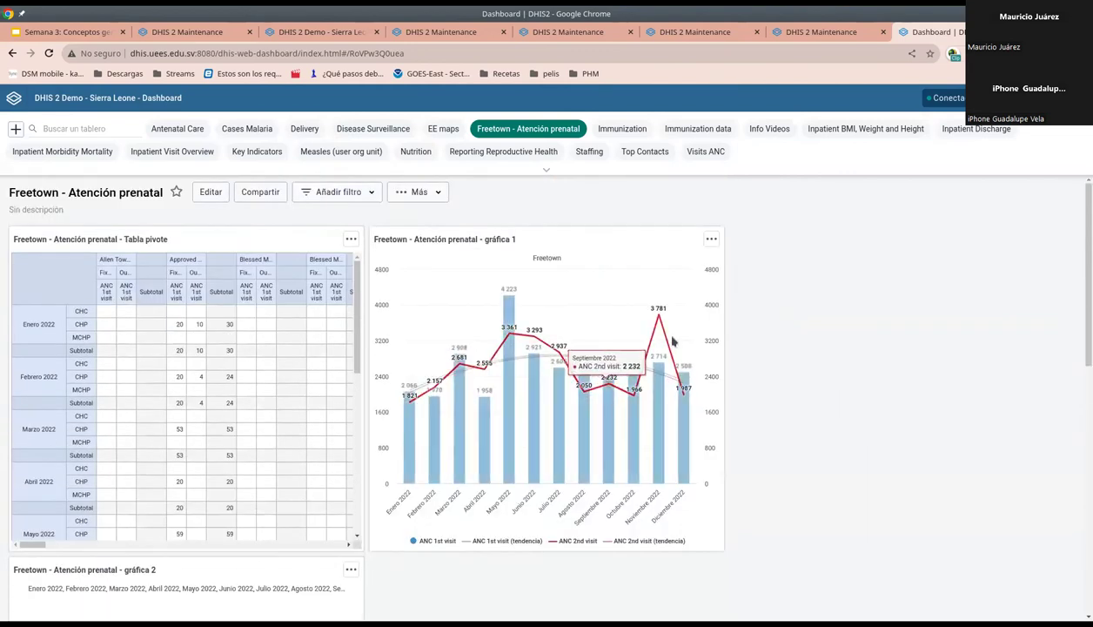
Step: Reopen the Freetown - Atención prenatal dashboard for editing, move mapa beside gráfica 2, and save the changes
left_click(213, 193)
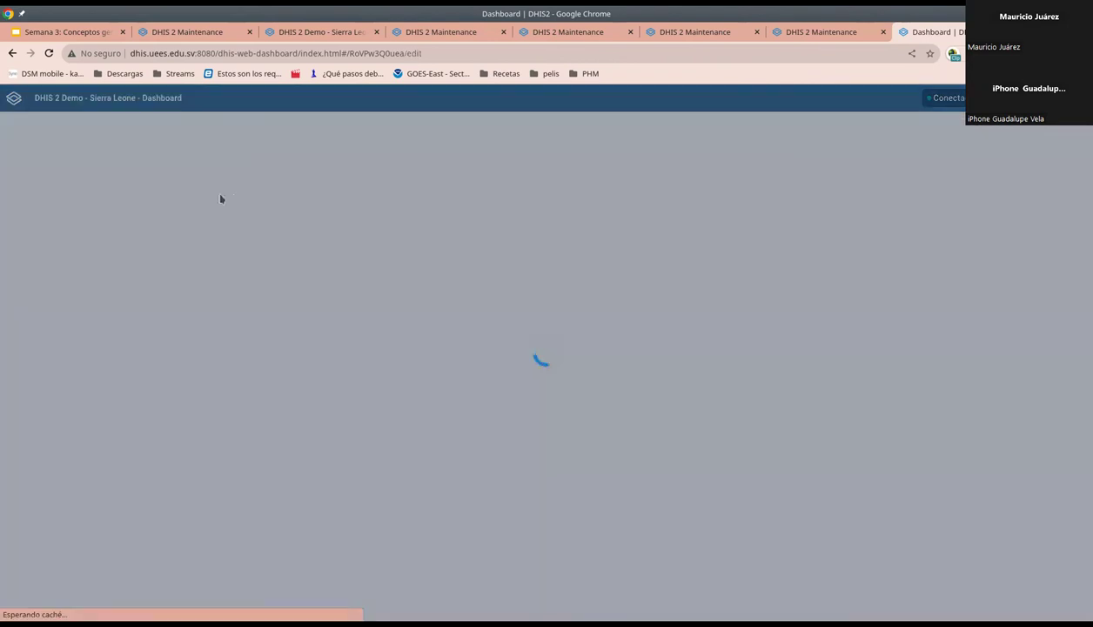
scroll(823, 427, "down", 4)
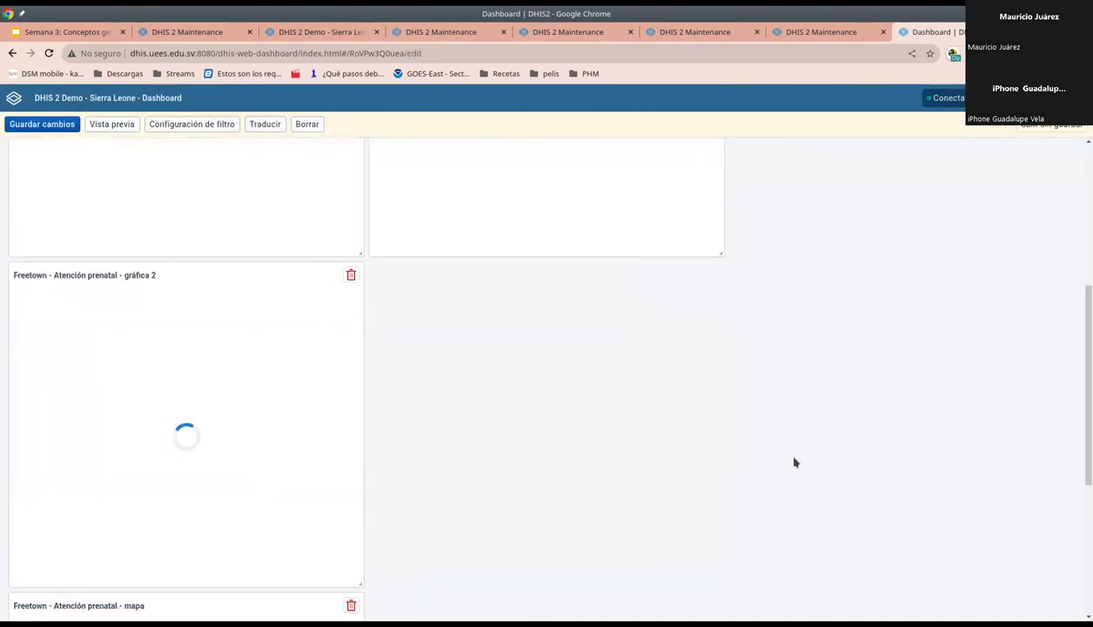
scroll(788, 459, "down", 2)
left_click_drag(376, 407, 537, 179)
left_click_drag(493, 283, 486, 273)
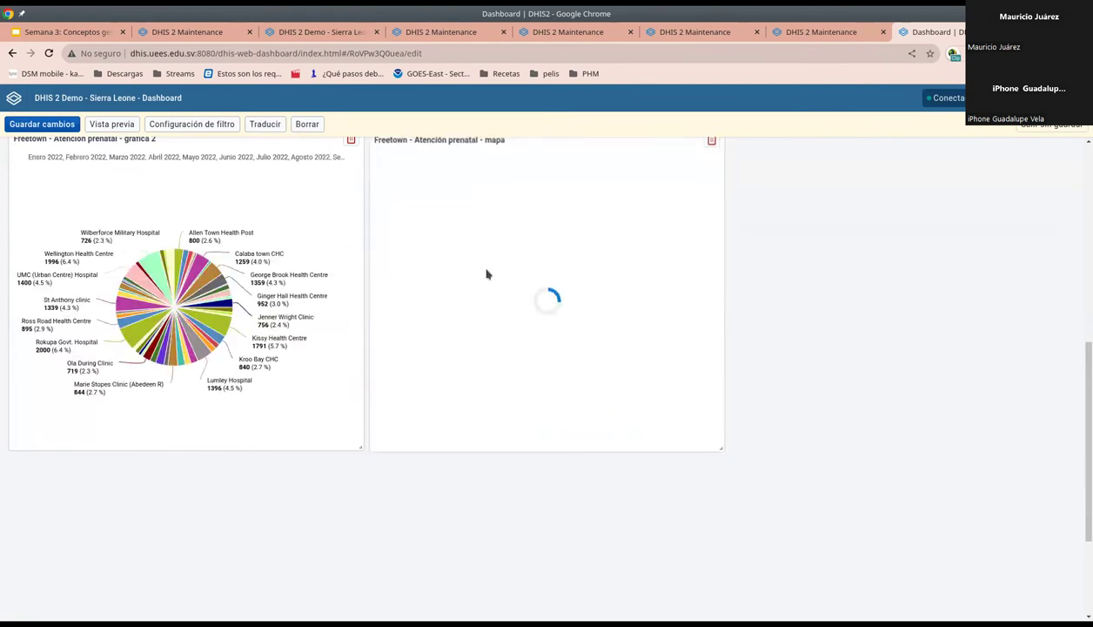
scroll(792, 287, "up", 2)
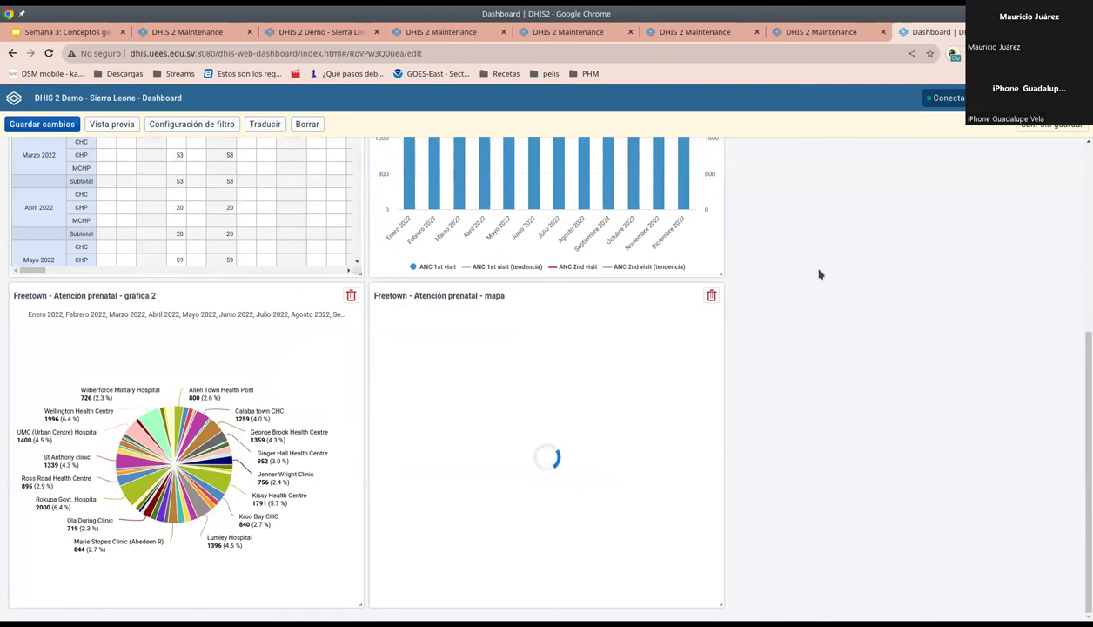
left_click(59, 126)
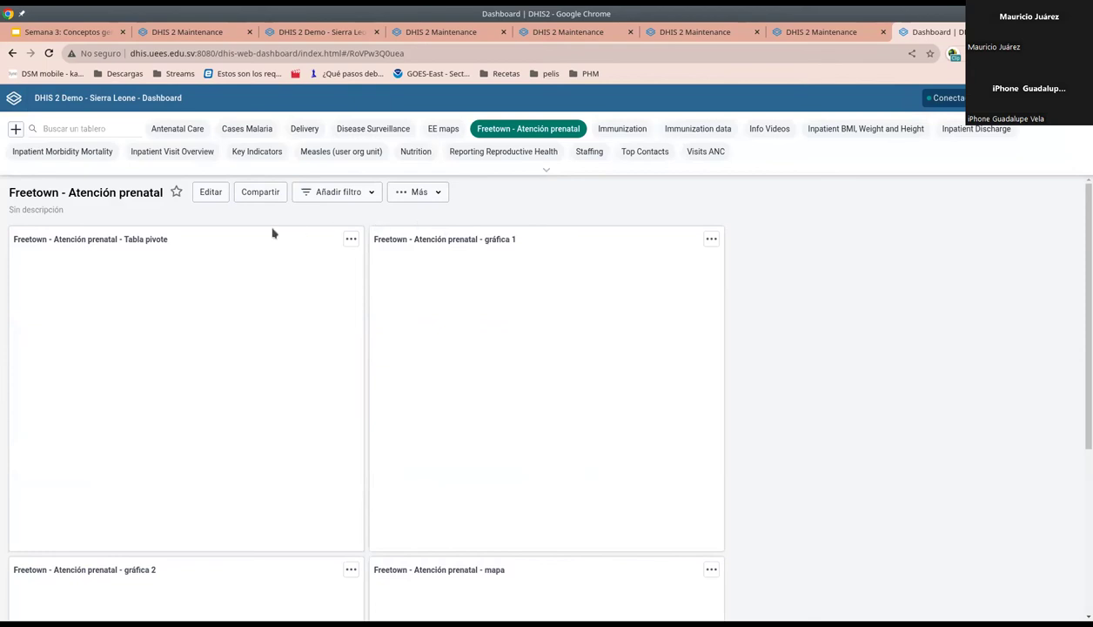
Step: Star the Freetown - Atención prenatal dashboard as a favourite and look over its pivot table, charts and map
left_click(176, 192)
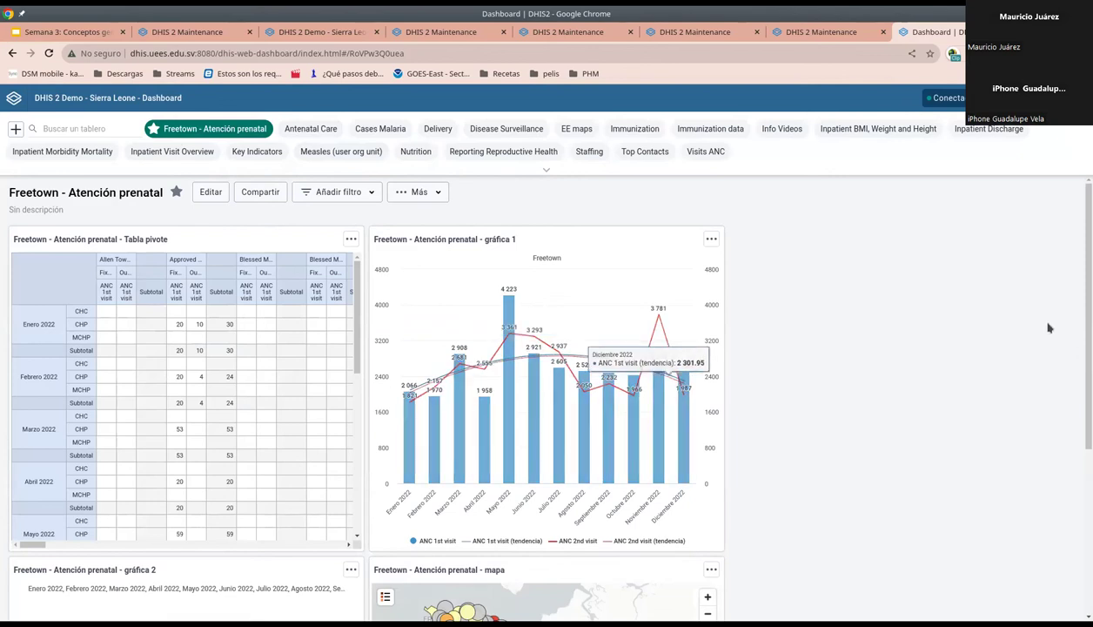
scroll(827, 348, "down", 3)
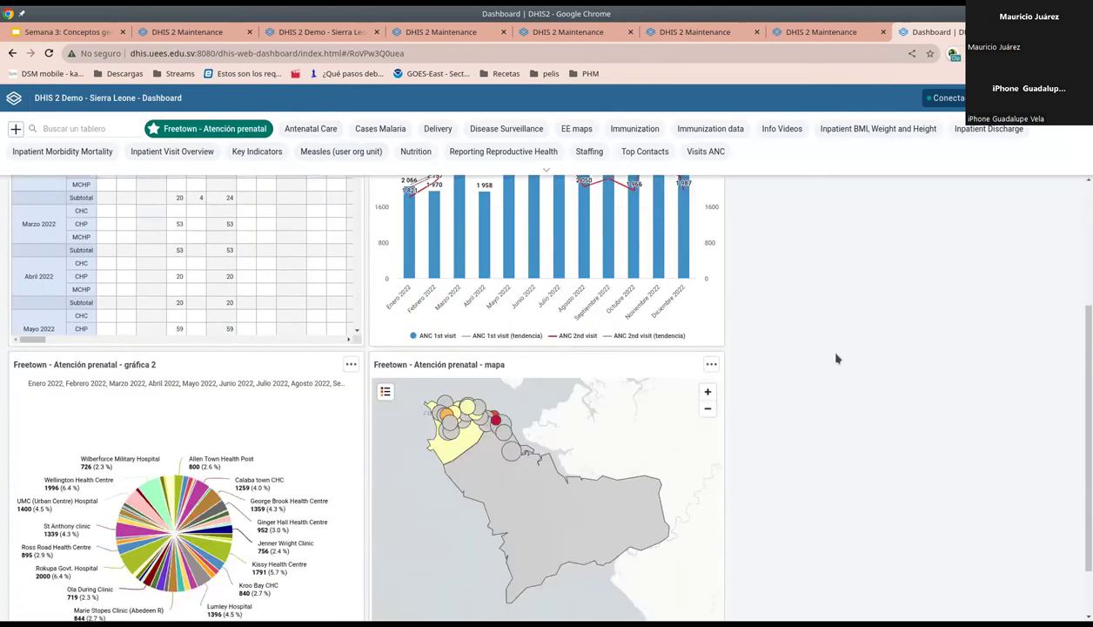
scroll(836, 359, "up", 2)
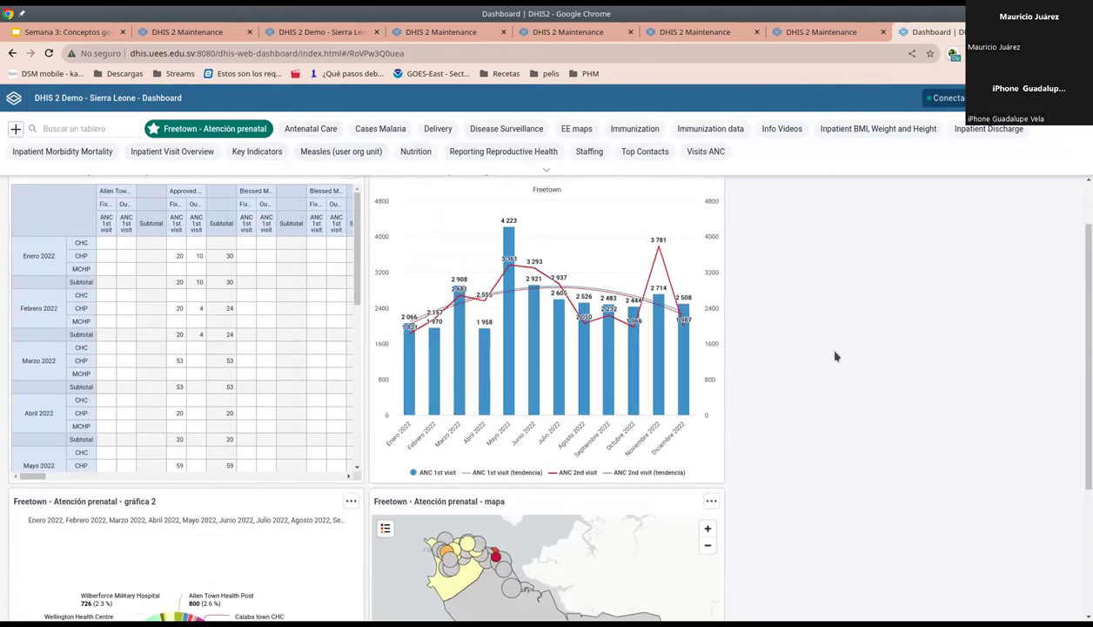
scroll(831, 352, "up", 1)
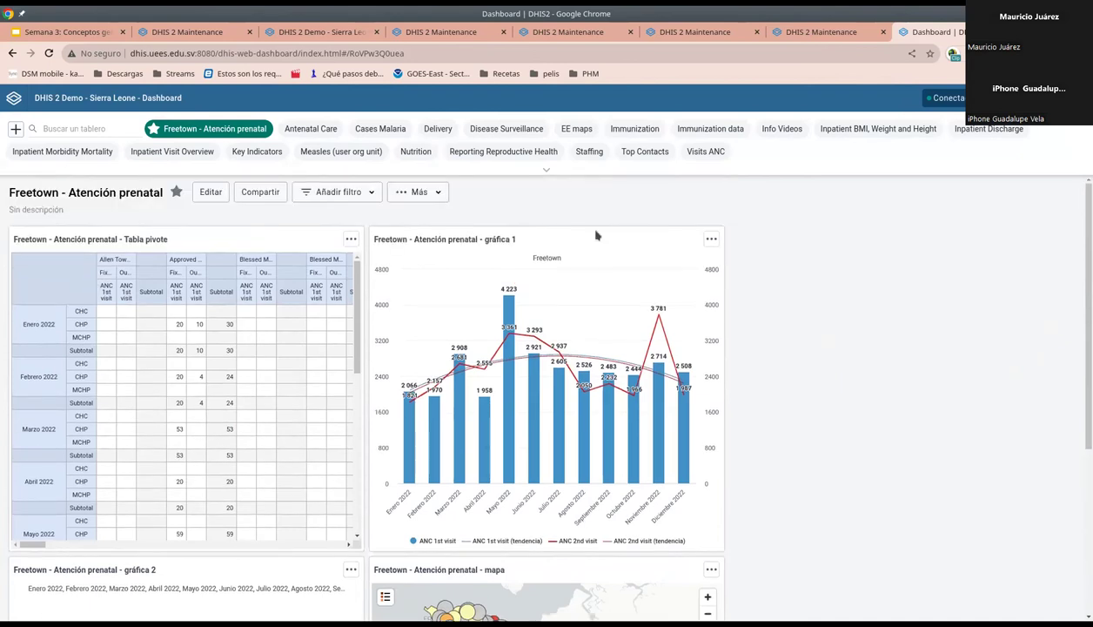
Step: Filter the dashboard by Periodo, choosing only the relative monthly period "Meses este año"
left_click(370, 193)
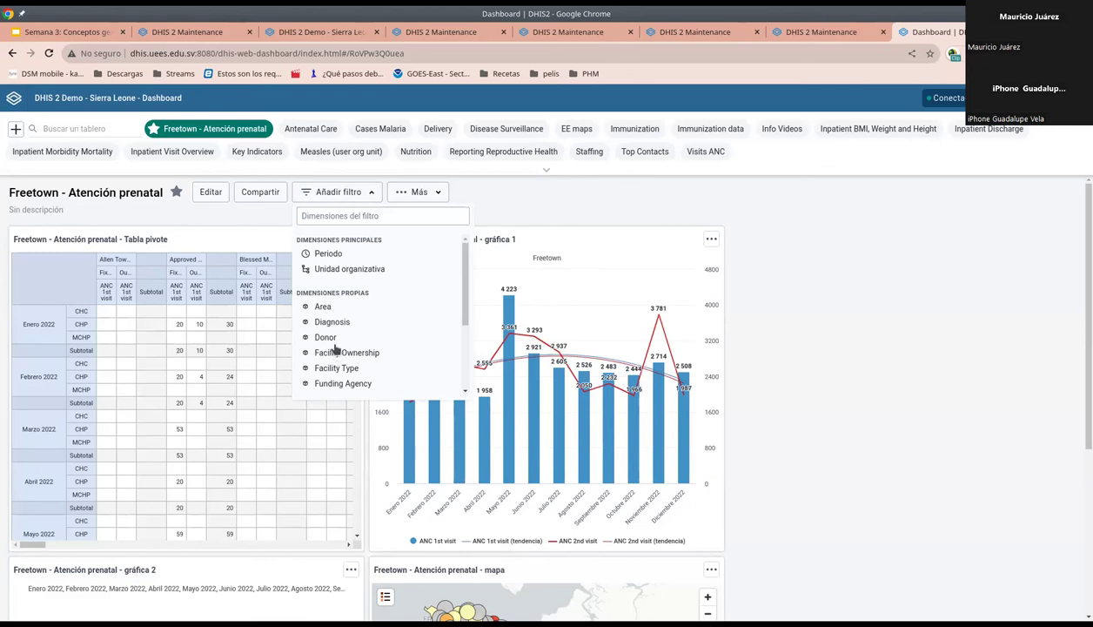
left_click(329, 254)
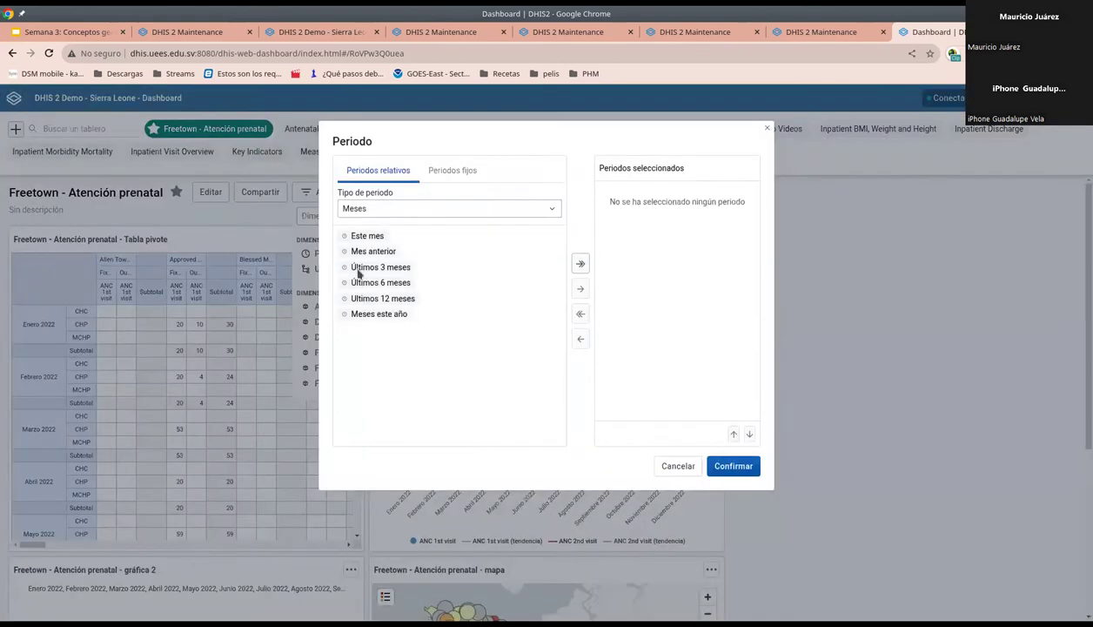
left_click(381, 315)
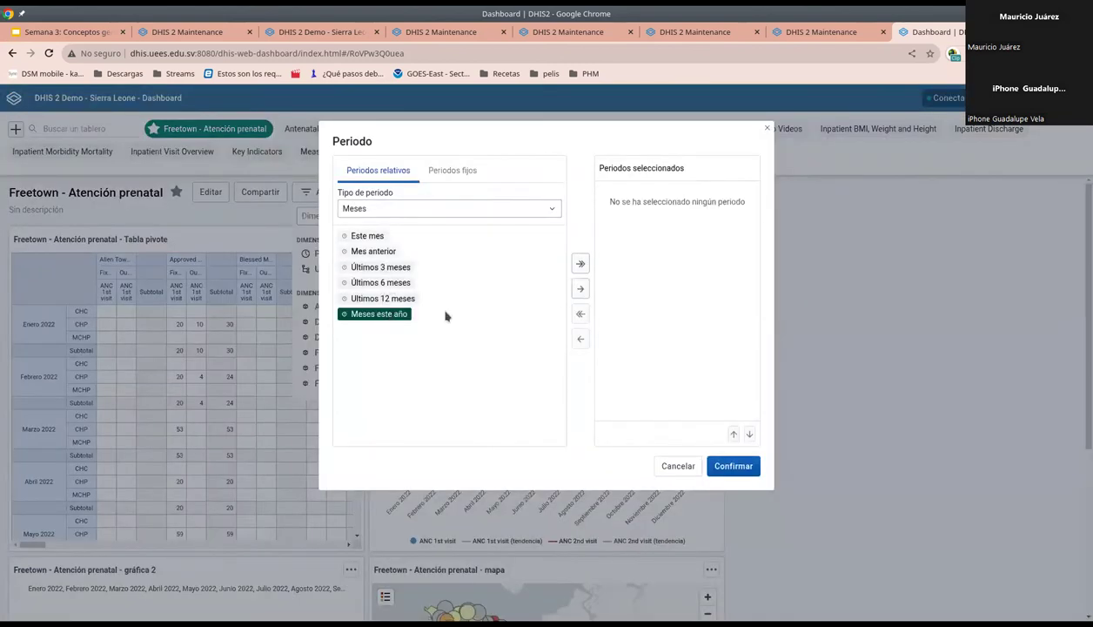
left_click(580, 266)
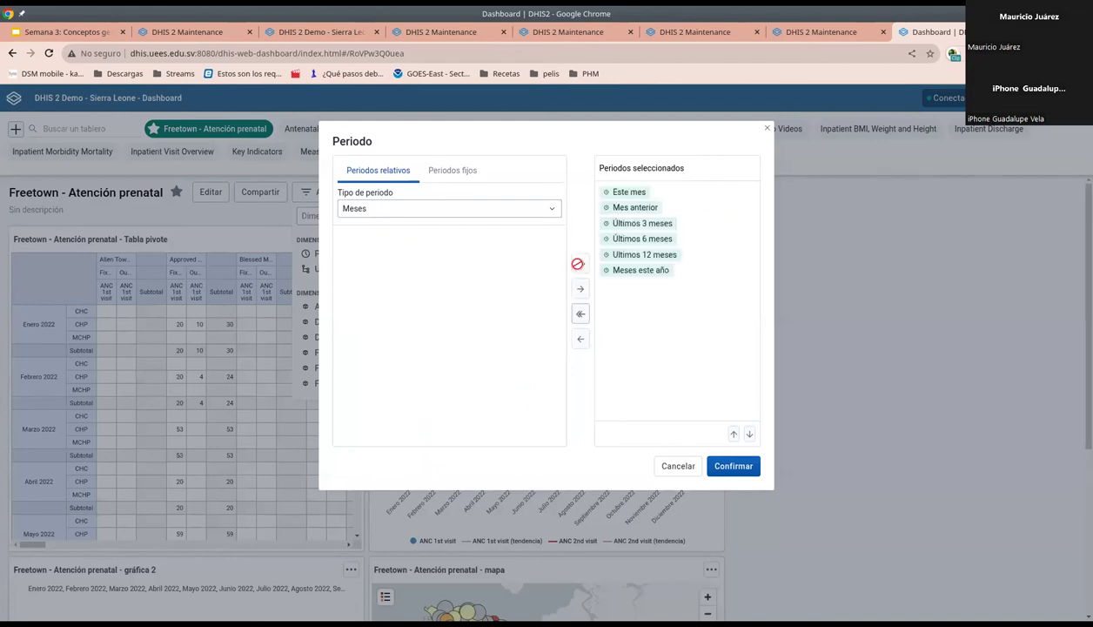
left_click(580, 314)
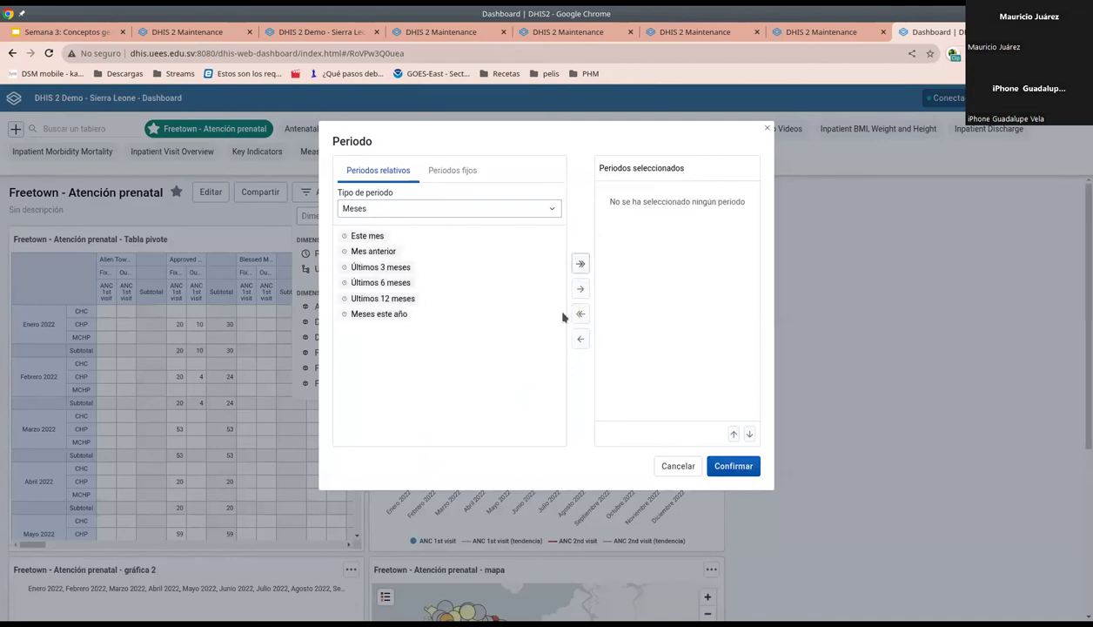
left_click(387, 315)
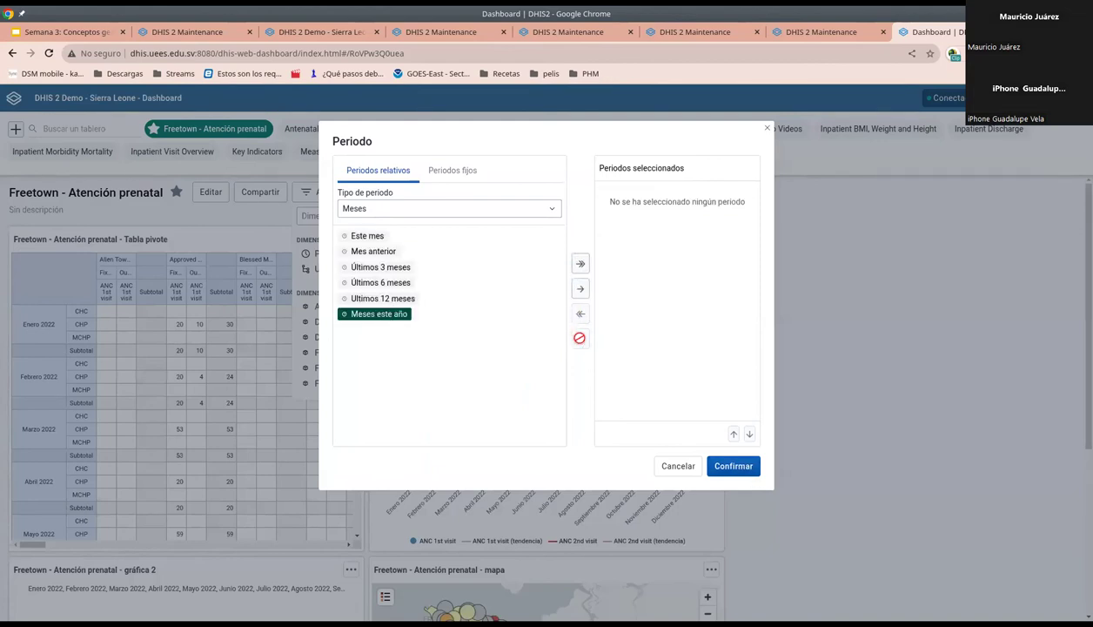
left_click(579, 288)
left_click(734, 463)
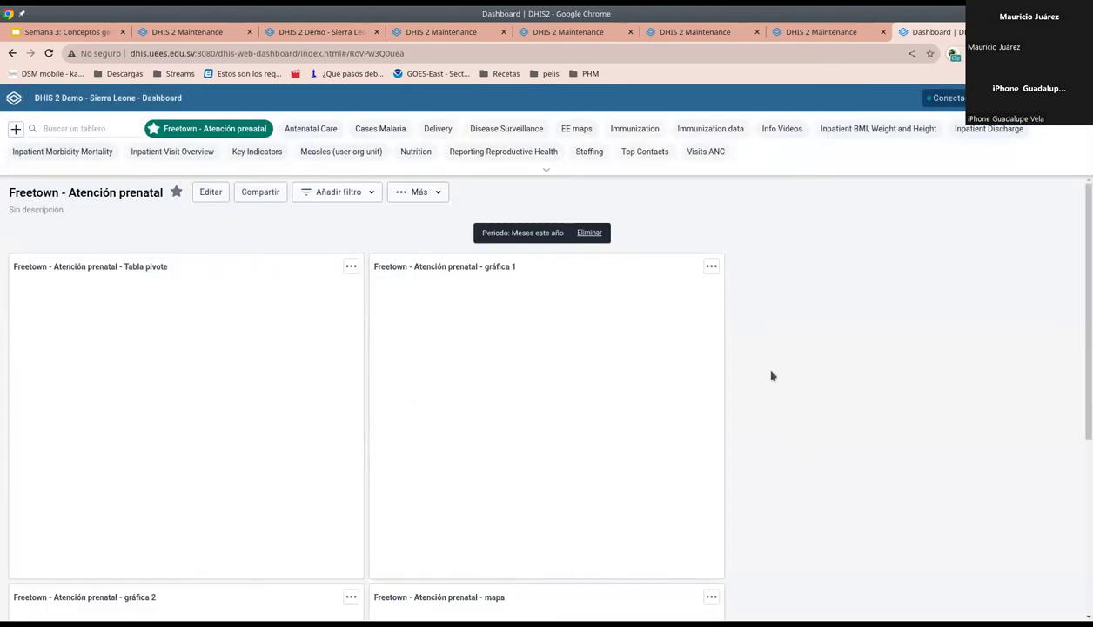
Step: Review the dashboard items with the period filter applied, and remove the "Meses este año" filter
scroll(700, 365, "down", 2)
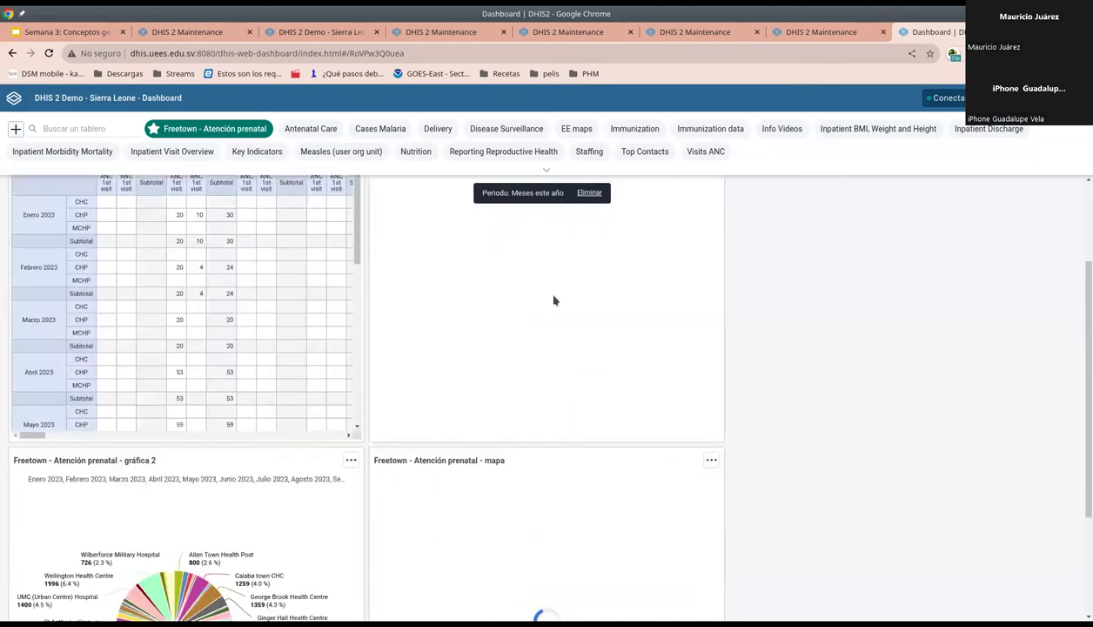
scroll(771, 361, "up", 1)
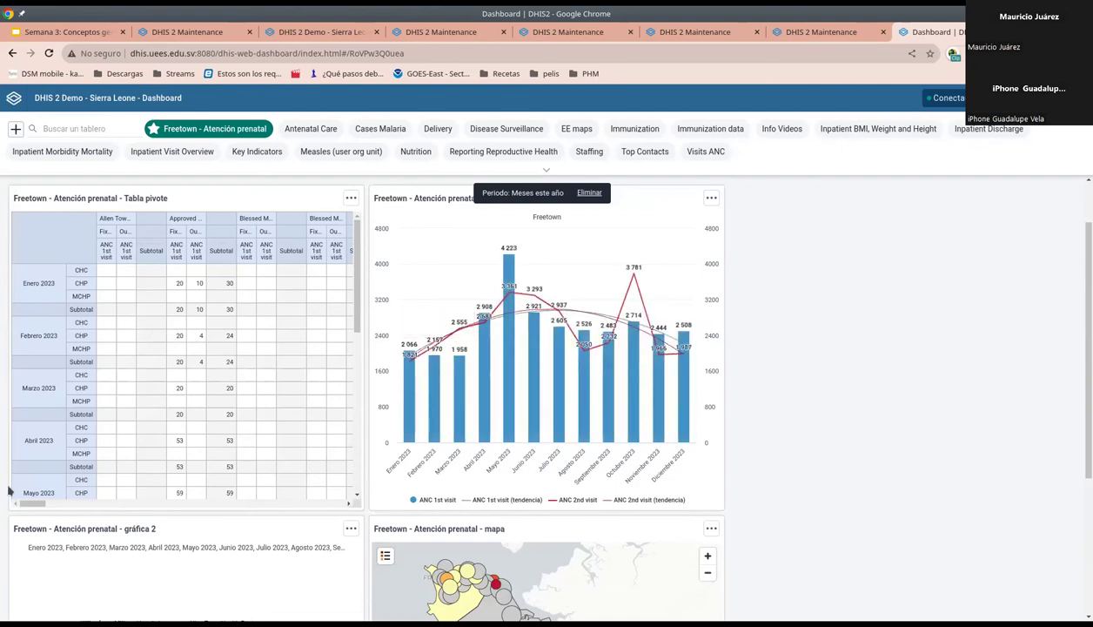
scroll(557, 305, "up", 2)
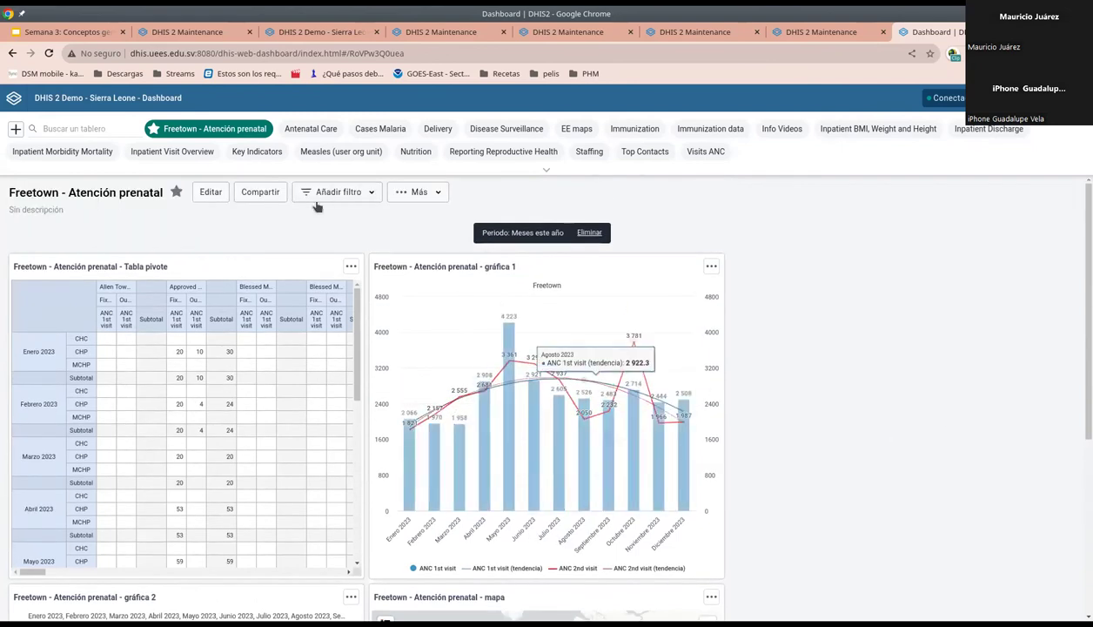
left_click(589, 233)
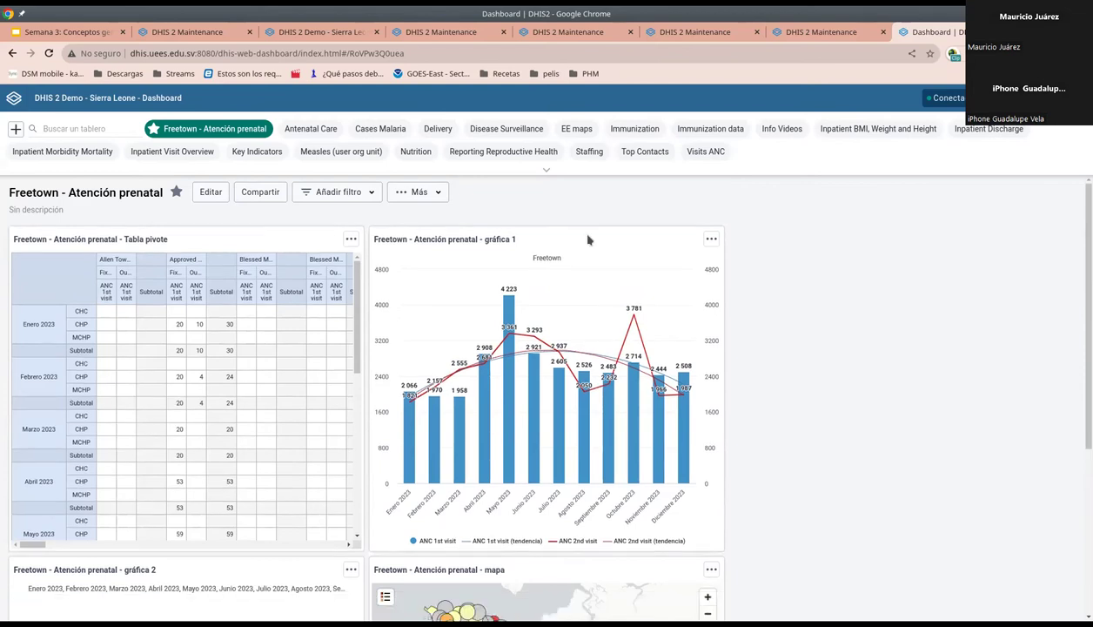